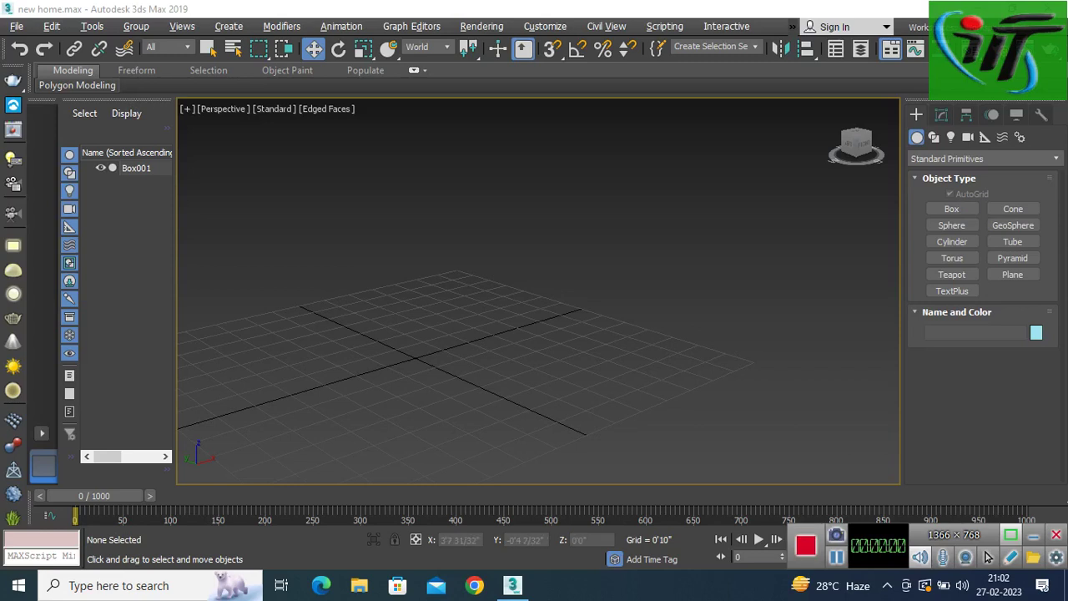
Step: Draw Box002 with a 5'5" × 5'6" footprint and a 6'1" height on the grid
{"action": "middle_click_drag", "start_coordinate": [376, 392], "coordinate": [634, 284]}
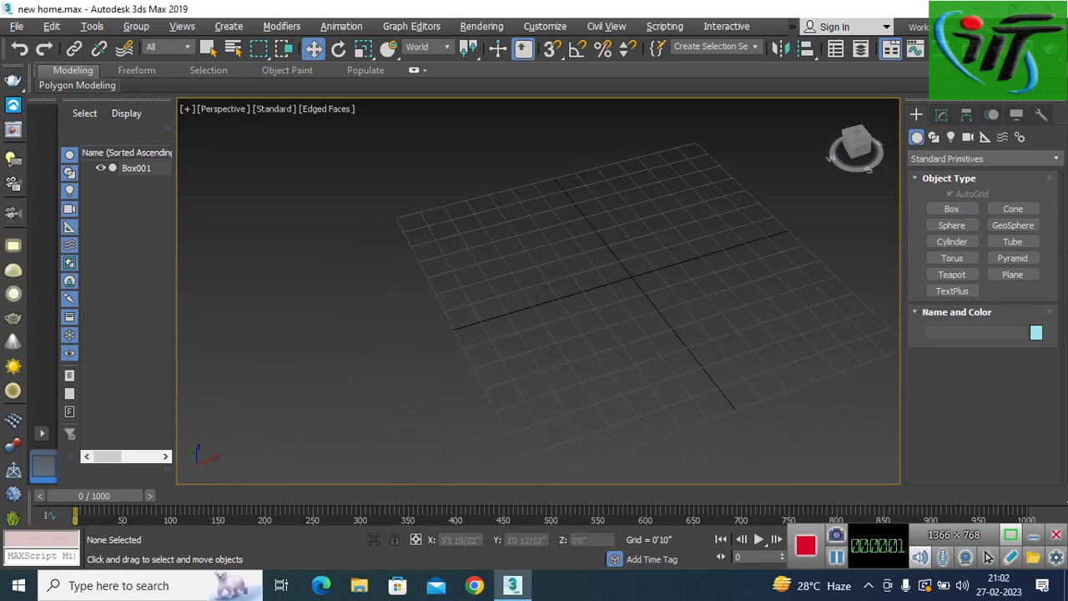
{"action": "left_click", "coordinate": [951, 208]}
{"action": "mouse_move", "coordinate": [722, 308]}
{"action": "left_mouse_down"}
{"action": "mouse_move", "coordinate": [513, 240]}
{"action": "mouse_move", "coordinate": [484, 249]}
{"action": "left_mouse_up"}
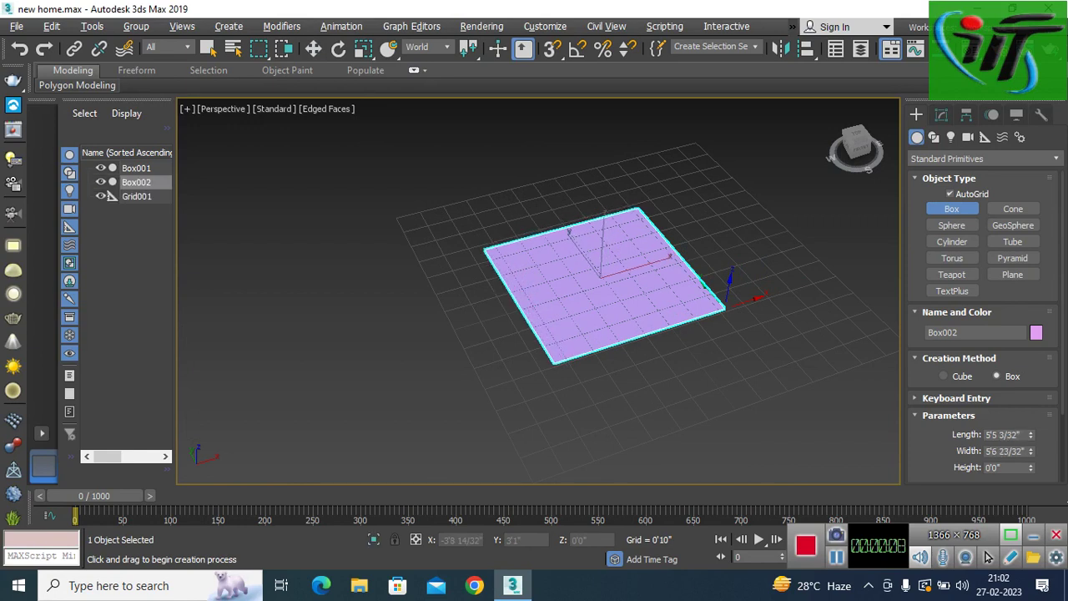
{"action": "middle_click_drag", "start_coordinate": [534, 350], "coordinate": [534, 283], "text": "alt"}
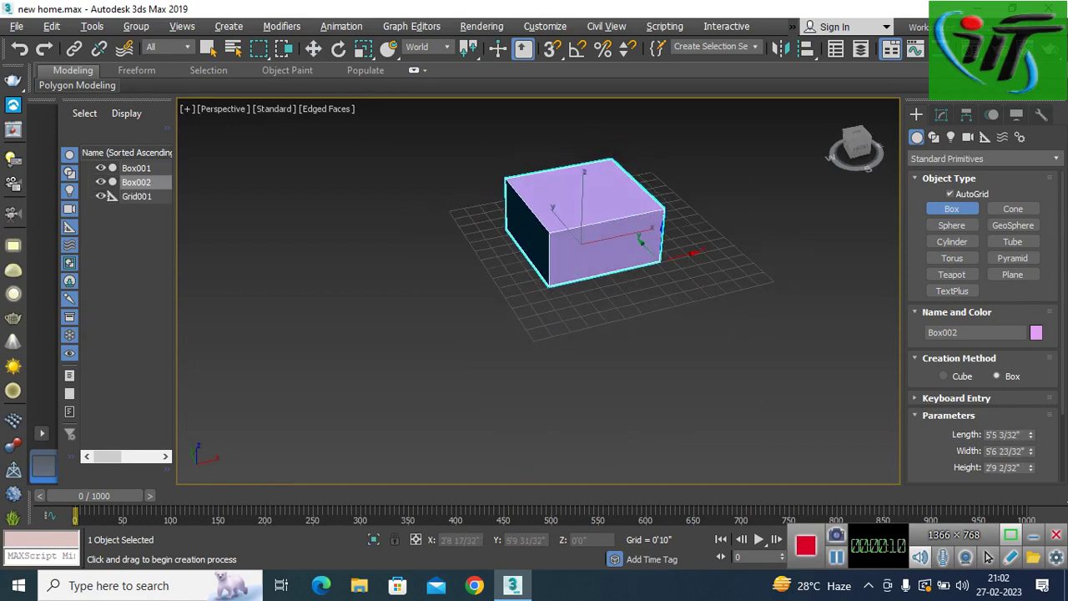
{"action": "middle_click_drag", "start_coordinate": [584, 251], "coordinate": [550, 354]}
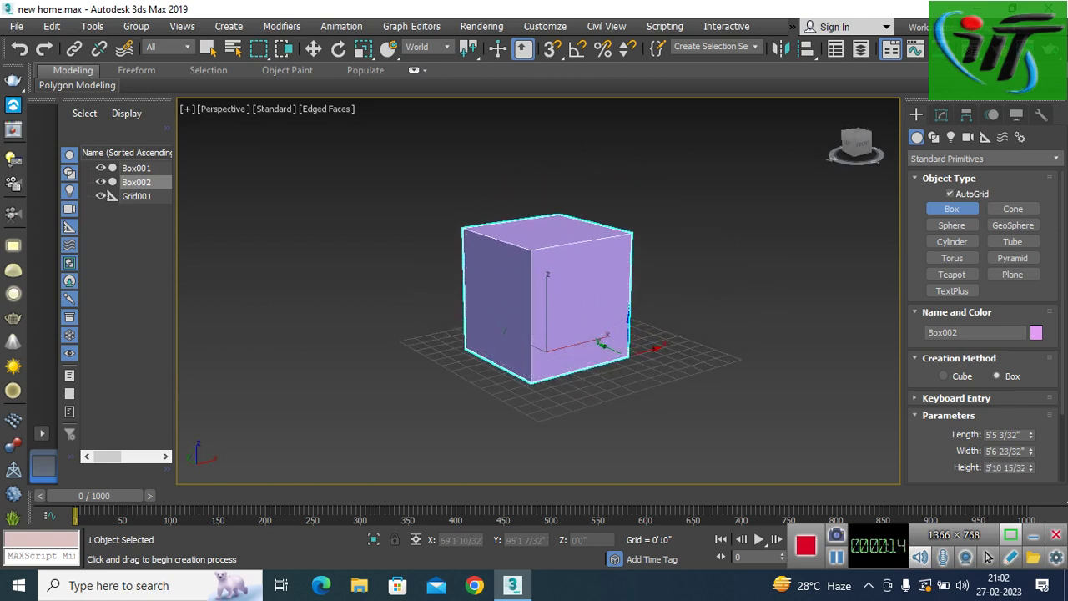
{"action": "left_click", "coordinate": [987, 557]}
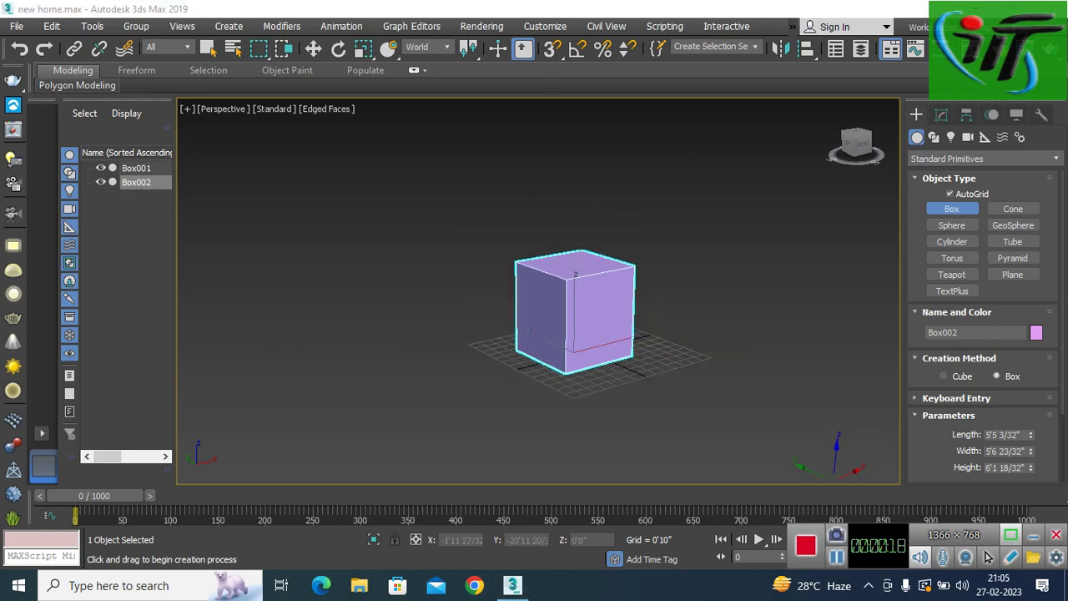
Step: Set the box's Length, Width and Height Segs to 3 each
{"action": "key", "text": "w"}
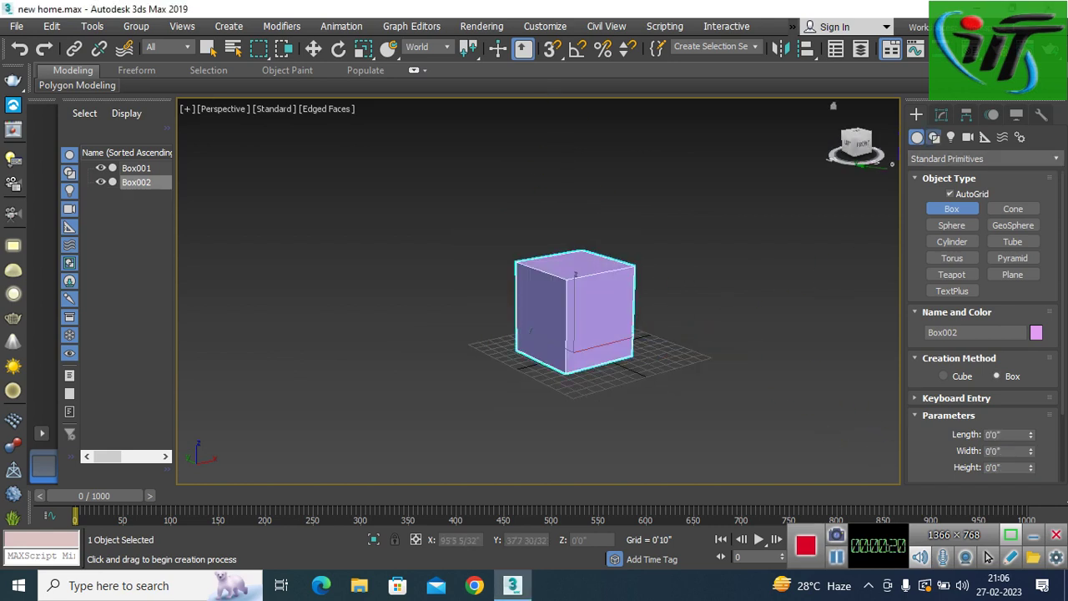
{"action": "left_click", "coordinate": [933, 137]}
{"action": "left_click", "coordinate": [941, 114]}
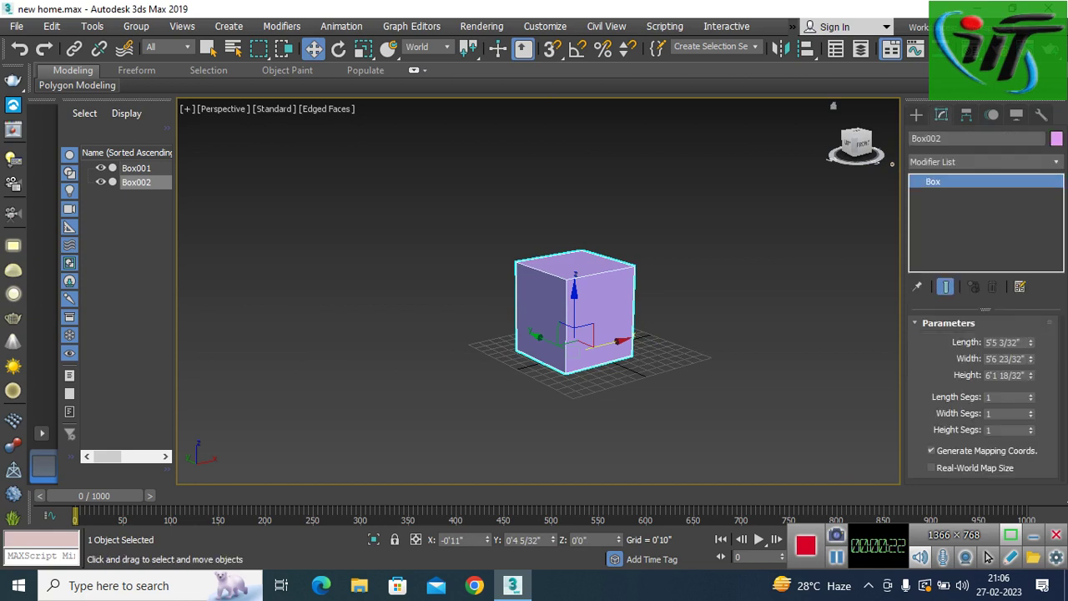
{"action": "left_click", "coordinate": [1030, 393]}
{"action": "left_click", "coordinate": [1030, 394]}
{"action": "left_click", "coordinate": [1031, 411]}
{"action": "left_click", "coordinate": [1030, 411]}
{"action": "left_click", "coordinate": [1030, 427]}
{"action": "left_click", "coordinate": [1031, 427]}
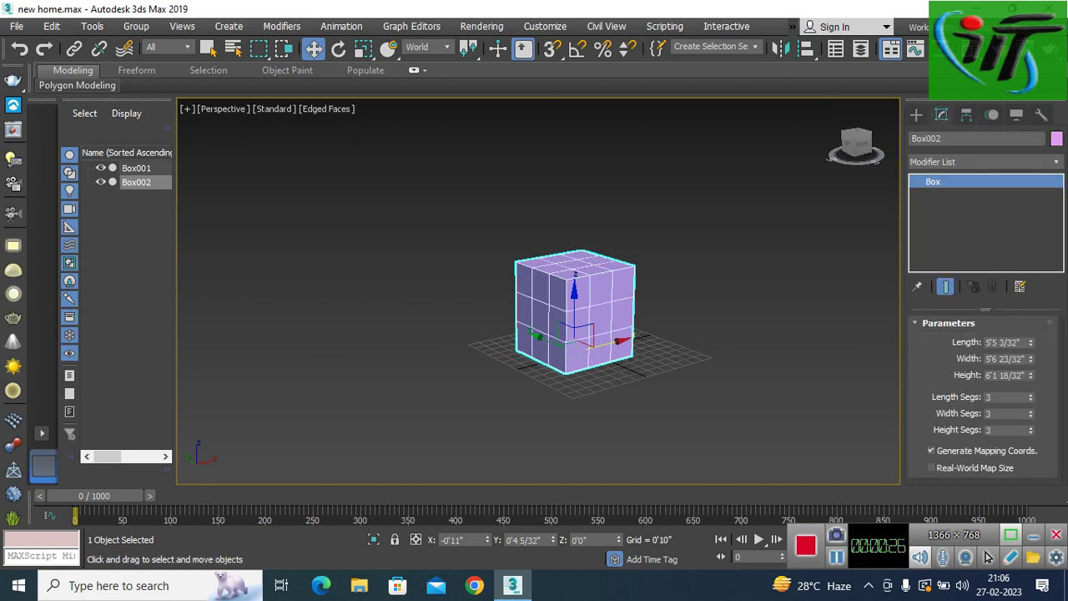
{"action": "scroll", "coordinate": [574, 290], "scroll_direction": "up", "scroll_amount": 5}
Step: Convert the box to an Editable Poly
{"action": "right_click", "coordinate": [574, 289]}
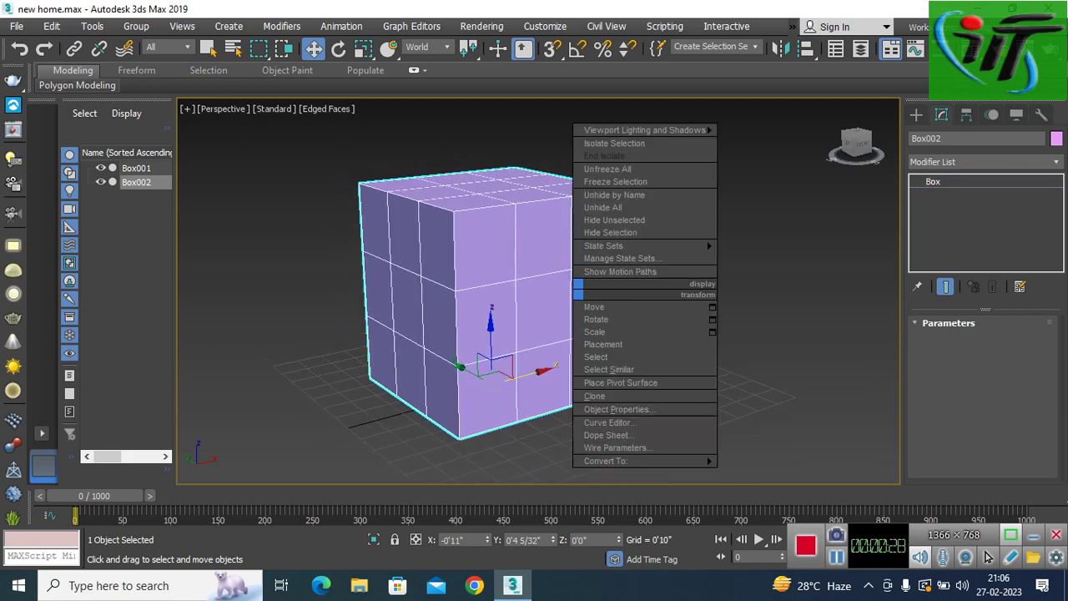
{"action": "left_click", "coordinate": [772, 474]}
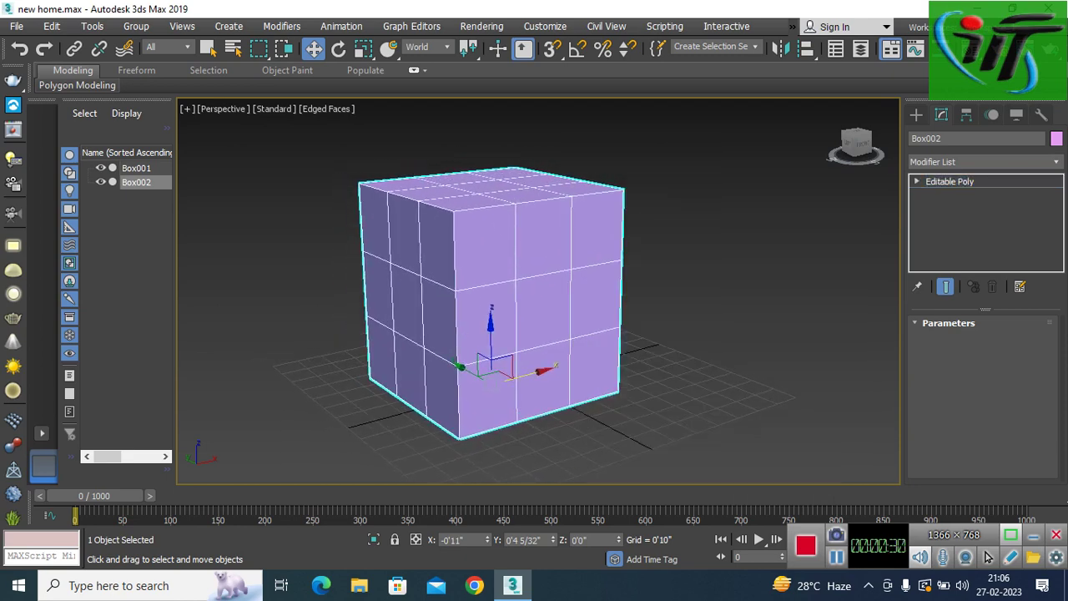
{"action": "scroll", "coordinate": [514, 318], "scroll_direction": "up", "scroll_amount": 2}
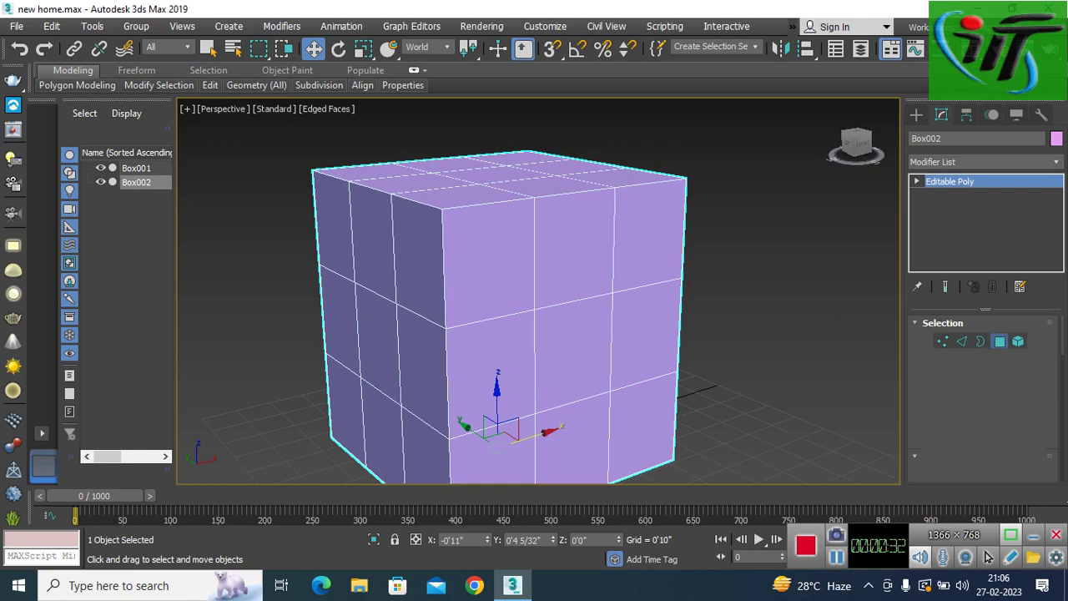
Step: At Polygon level, select the lower front corner face for the doorway
{"action": "key", "text": "4"}
{"action": "scroll", "coordinate": [552, 284], "scroll_direction": "down", "scroll_amount": 2}
{"action": "left_click", "coordinate": [592, 280]}
{"action": "scroll", "coordinate": [542, 284], "scroll_direction": "up", "scroll_amount": 3}
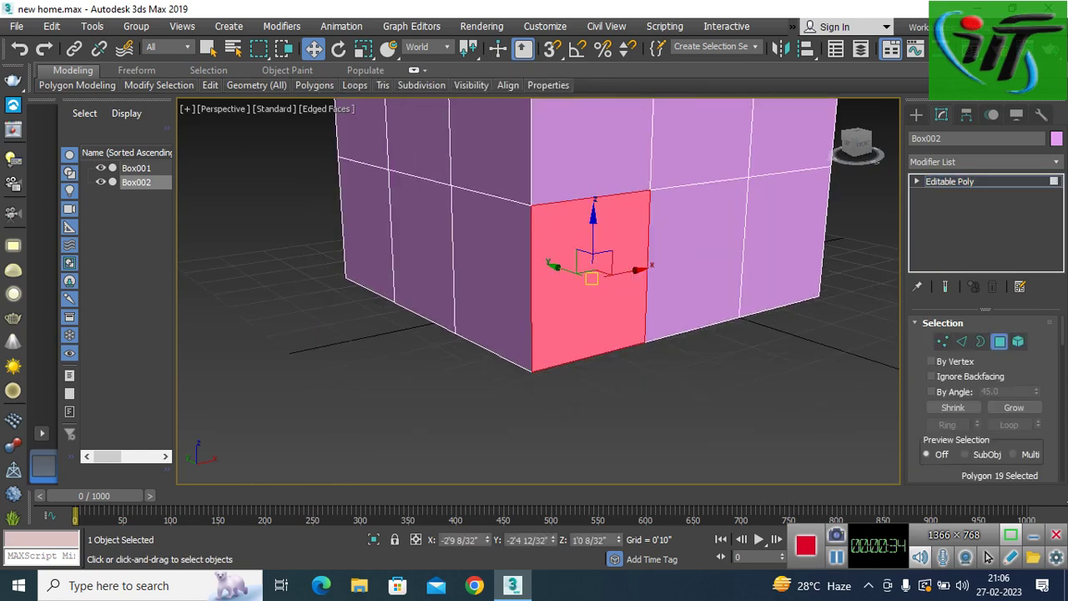
{"action": "scroll", "coordinate": [984, 393], "scroll_direction": "down", "scroll_amount": 3}
{"action": "scroll", "coordinate": [984, 393], "scroll_direction": "down", "scroll_amount": 2}
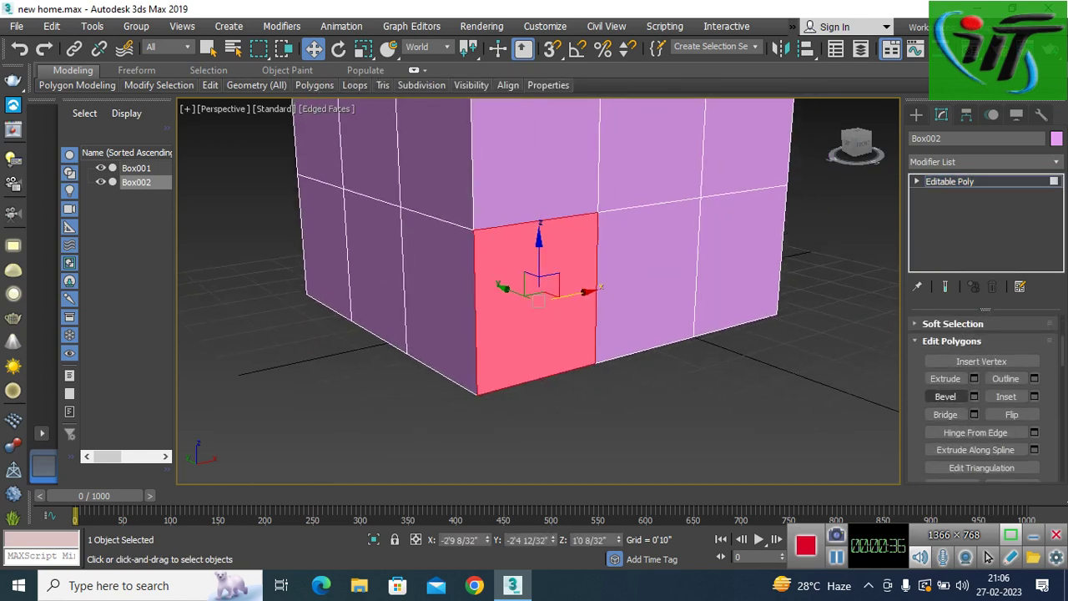
Step: Extrude the selected lower front face inward by -1'9 24/32" to form the doorway recess
{"action": "left_click", "coordinate": [974, 378]}
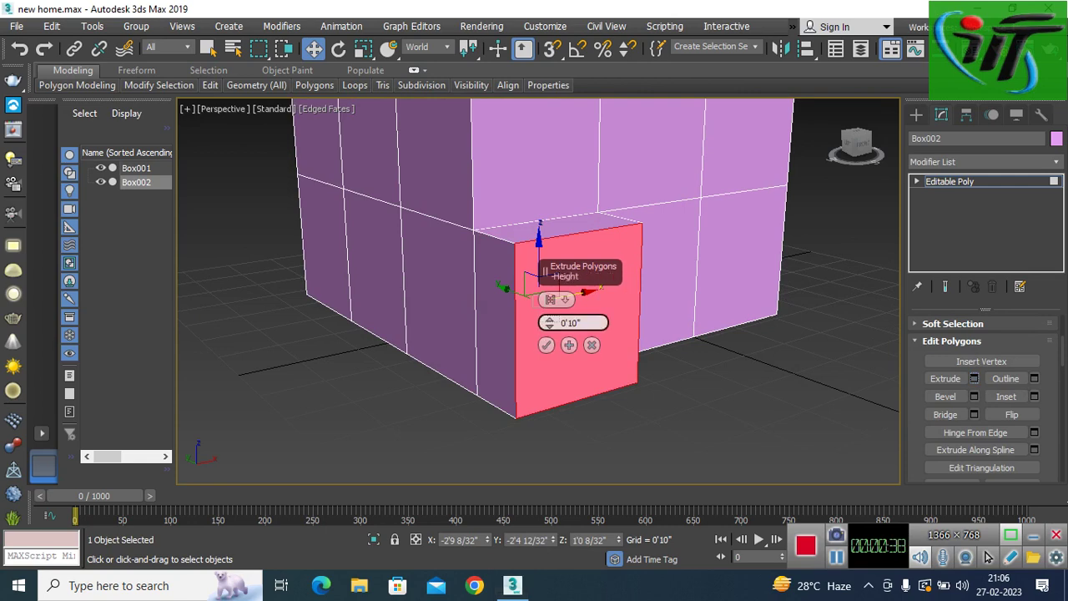
{"action": "left_click_drag", "start_coordinate": [549, 322], "coordinate": [549, 359]}
{"action": "left_click_drag", "start_coordinate": [550, 322], "coordinate": [549, 367]}
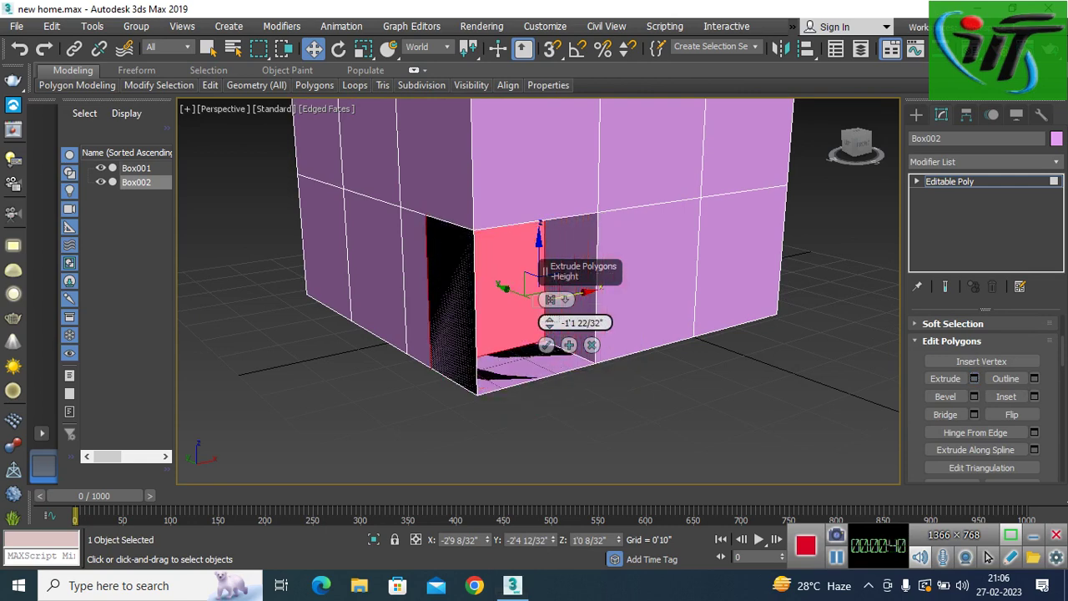
{"action": "middle_click_drag", "start_coordinate": [534, 292], "coordinate": [584, 292], "text": "alt"}
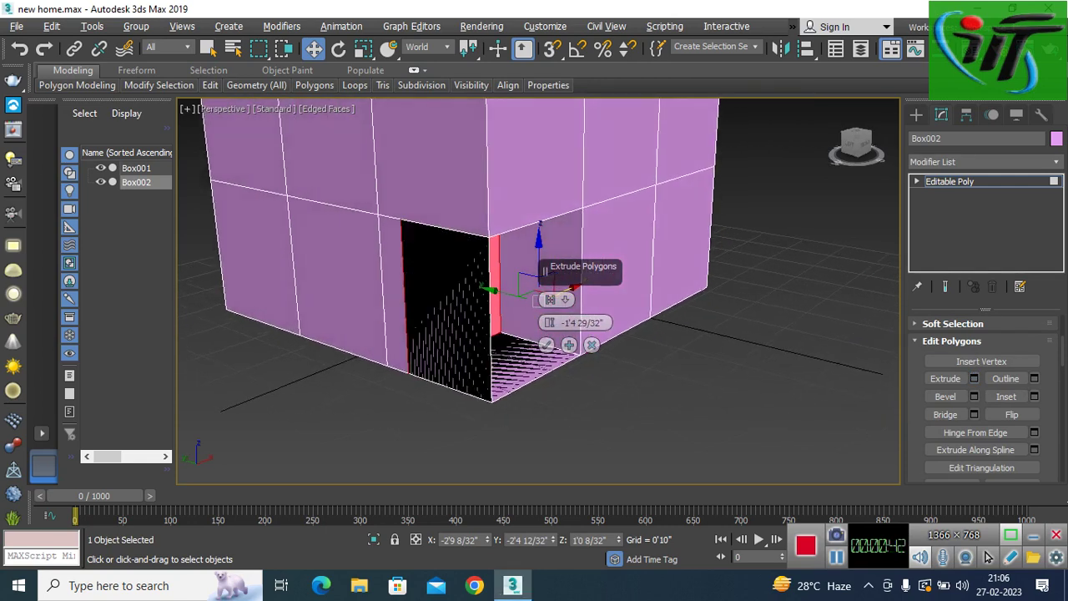
{"action": "mouse_move", "coordinate": [549, 322]}
{"action": "left_mouse_down"}
{"action": "mouse_move", "coordinate": [549, 351]}
{"action": "mouse_move", "coordinate": [549, 334]}
{"action": "left_mouse_up"}
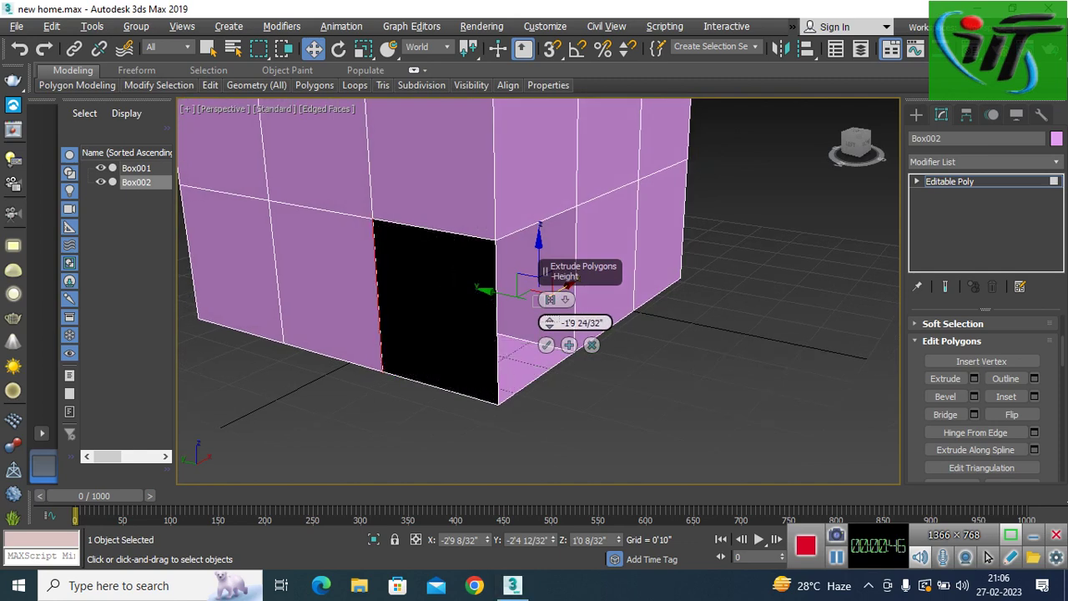
{"action": "left_click_drag", "start_coordinate": [549, 322], "coordinate": [549, 332]}
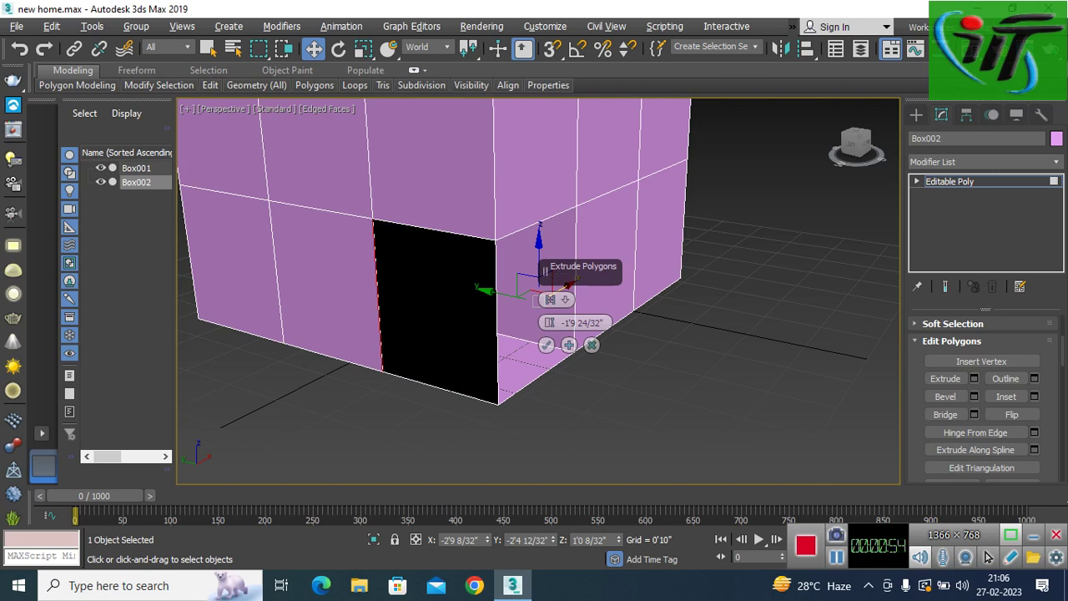
{"action": "left_click", "coordinate": [546, 345]}
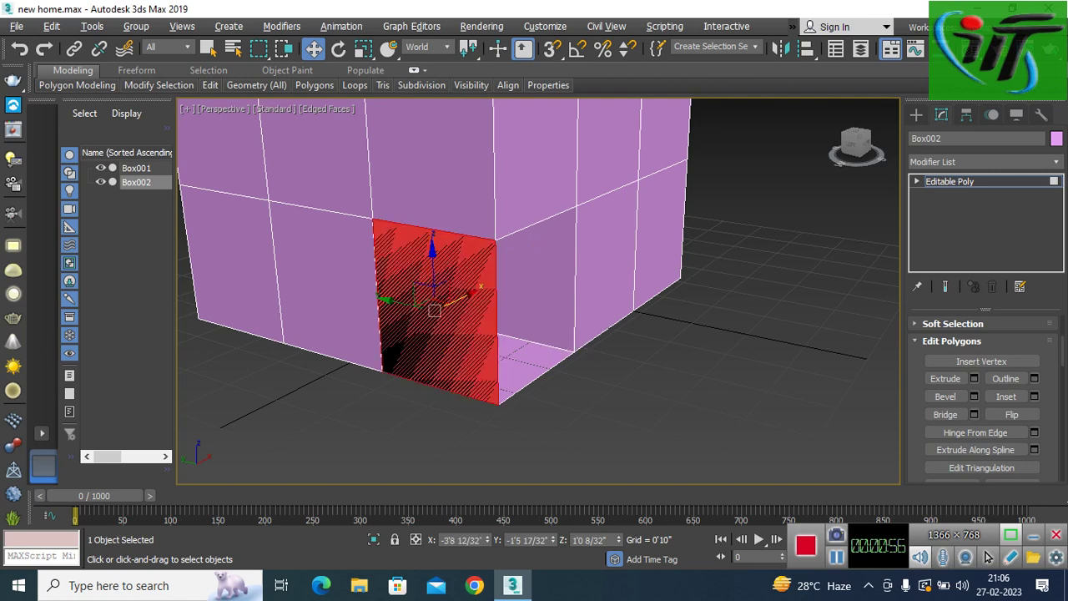
{"action": "middle_click_drag", "start_coordinate": [534, 292], "coordinate": [467, 292], "text": "alt"}
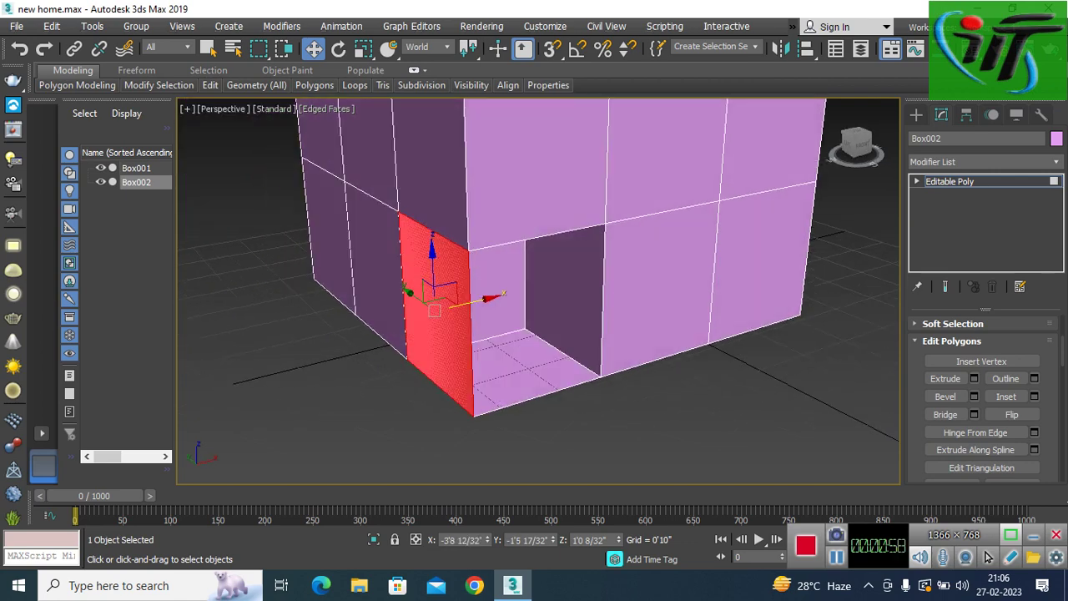
{"action": "middle_click_drag", "start_coordinate": [467, 292], "coordinate": [568, 293], "text": "alt"}
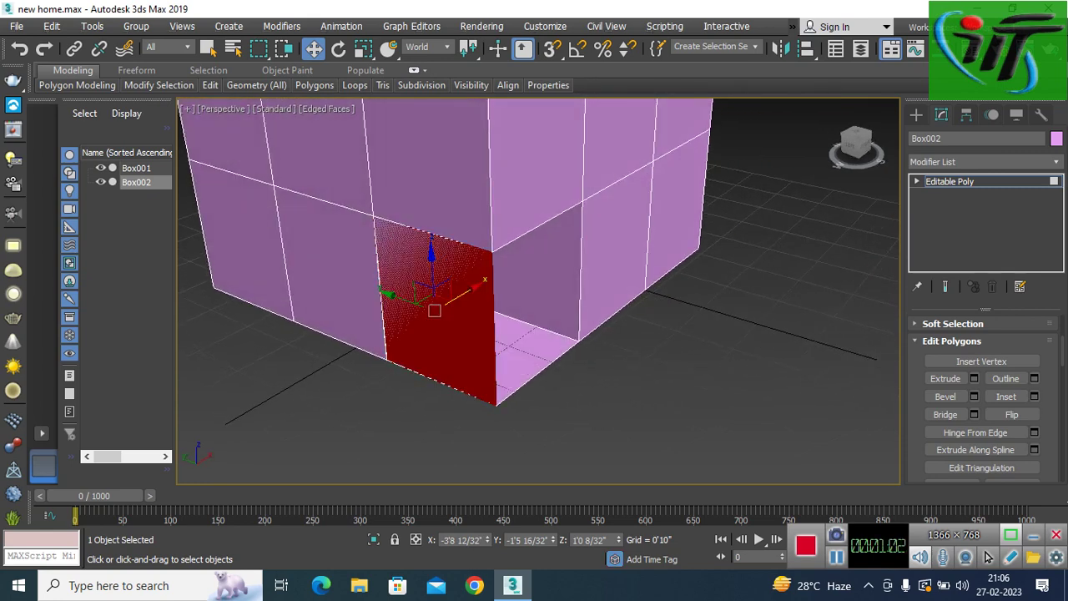
{"action": "right_click", "coordinate": [453, 305]}
{"action": "left_click", "coordinate": [974, 378]}
{"action": "left_click_drag", "start_coordinate": [549, 322], "coordinate": [549, 309]}
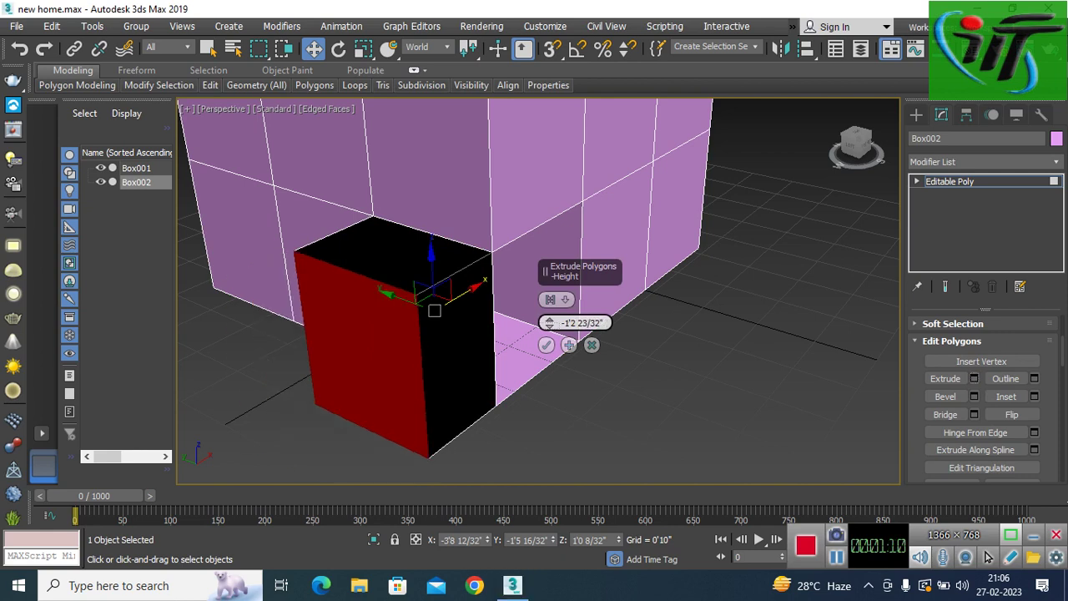
{"action": "mouse_move", "coordinate": [549, 322]}
{"action": "left_mouse_down"}
{"action": "mouse_move", "coordinate": [549, 334]}
{"action": "mouse_move", "coordinate": [549, 309]}
{"action": "mouse_move", "coordinate": [550, 334]}
{"action": "left_mouse_up"}
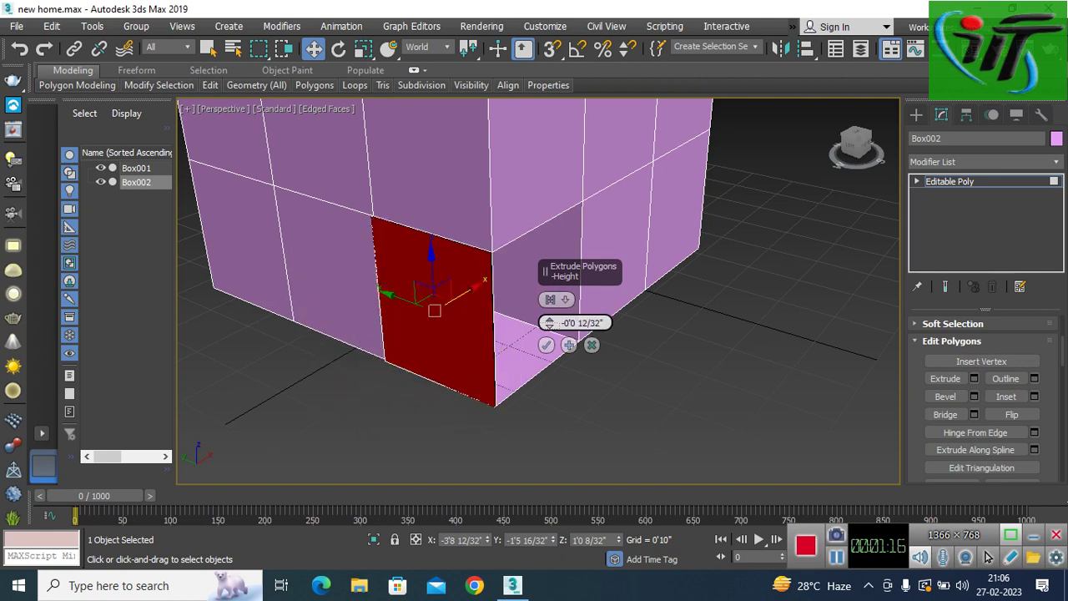
{"action": "key", "text": "Return"}
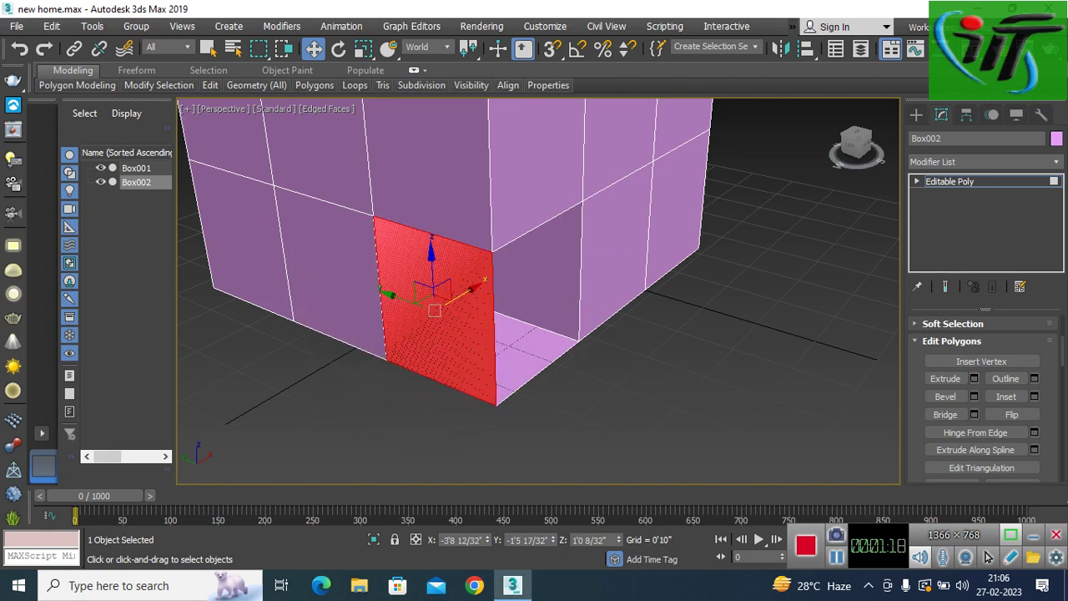
{"action": "key", "text": "Delete"}
{"action": "key", "text": "ctrl+z"}
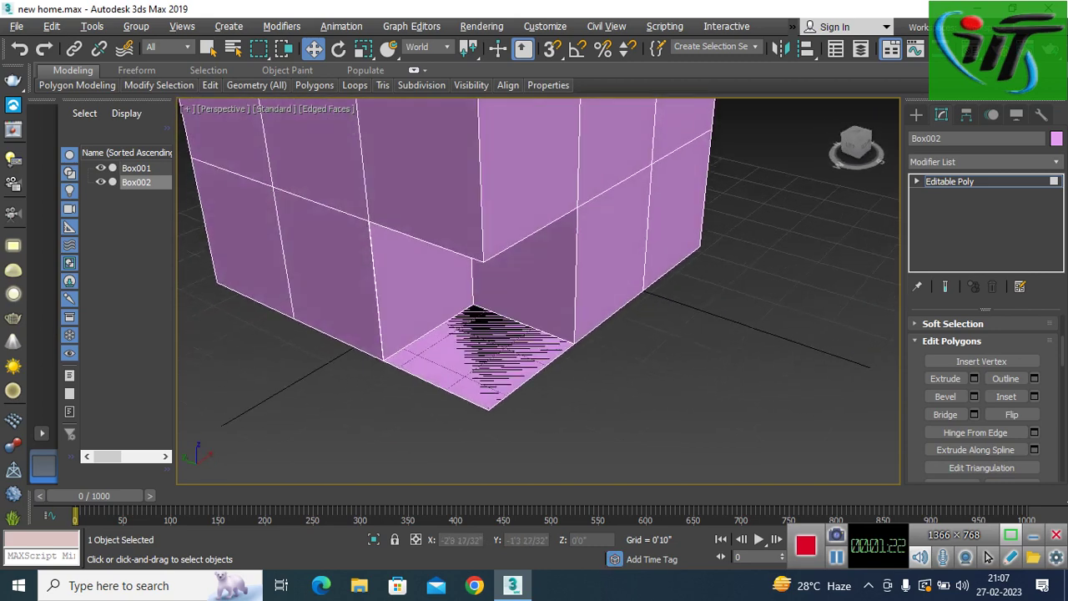
{"action": "scroll", "coordinate": [471, 250], "scroll_direction": "up", "scroll_amount": 3}
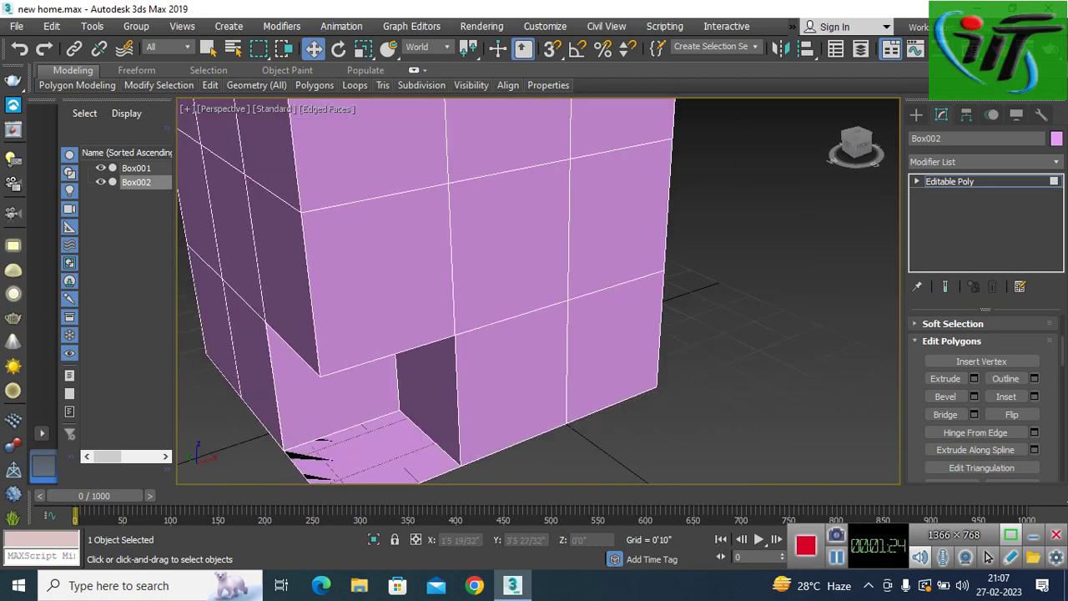
Step: Select the upper middle front face, delete a vertical edge there, then undo the deletion
{"action": "left_click", "coordinate": [509, 246]}
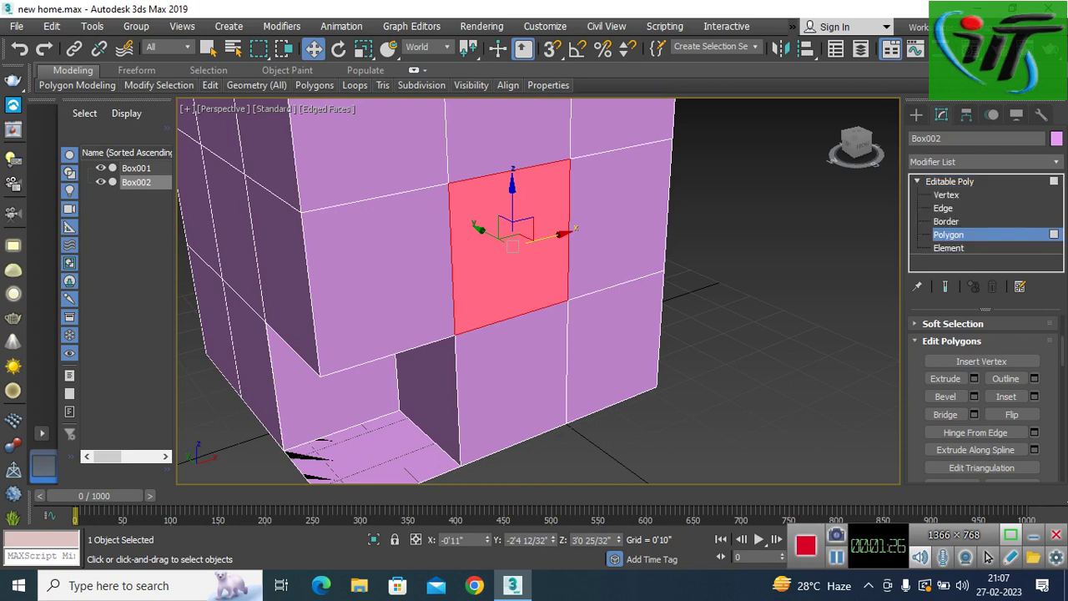
{"action": "key", "text": "2"}
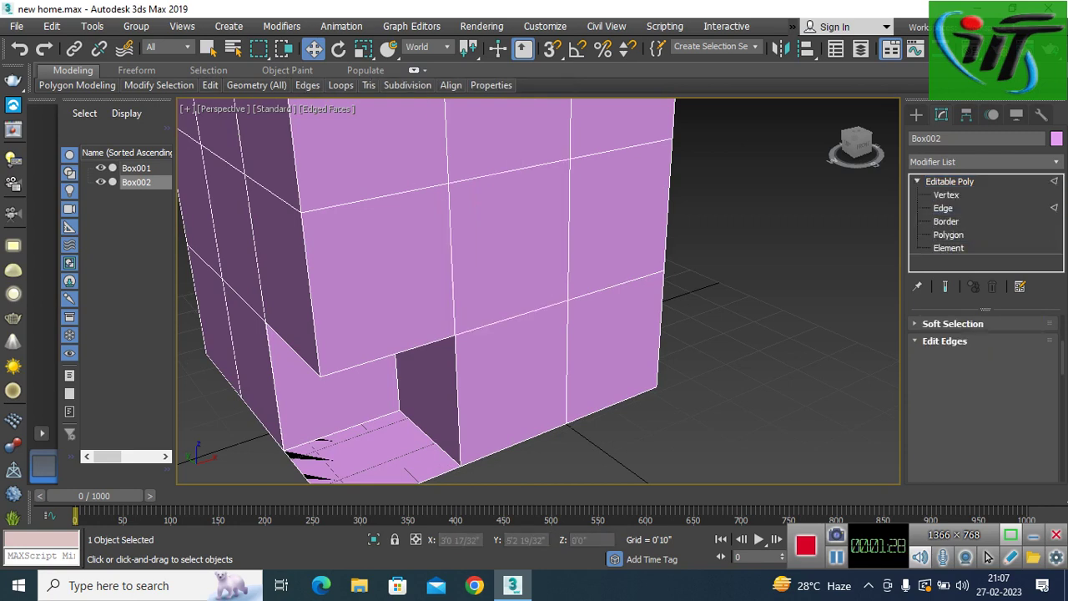
{"action": "left_click", "coordinate": [452, 250]}
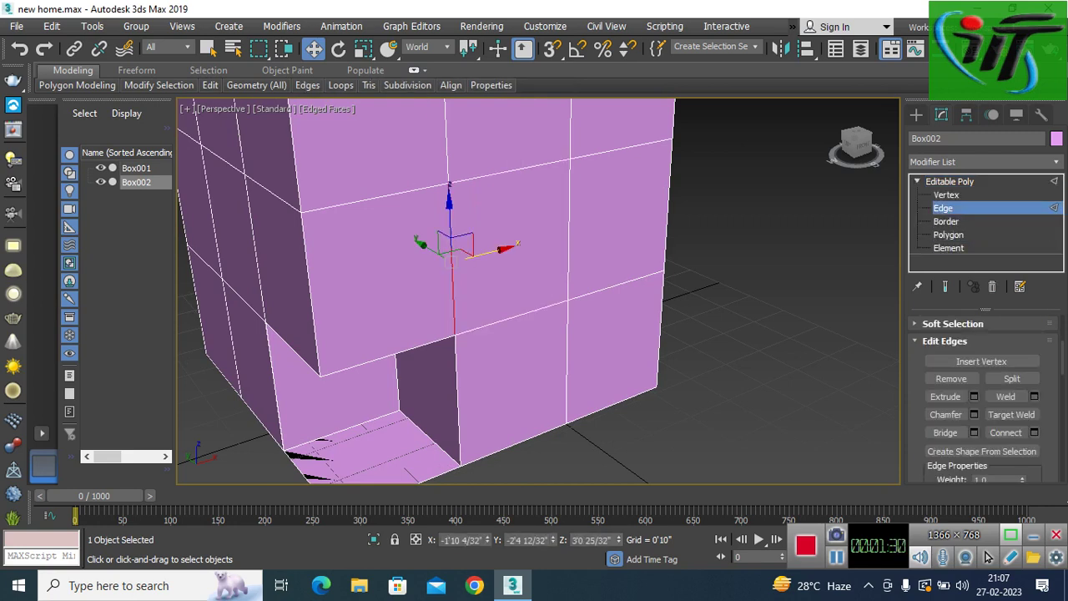
{"action": "key", "text": "Delete"}
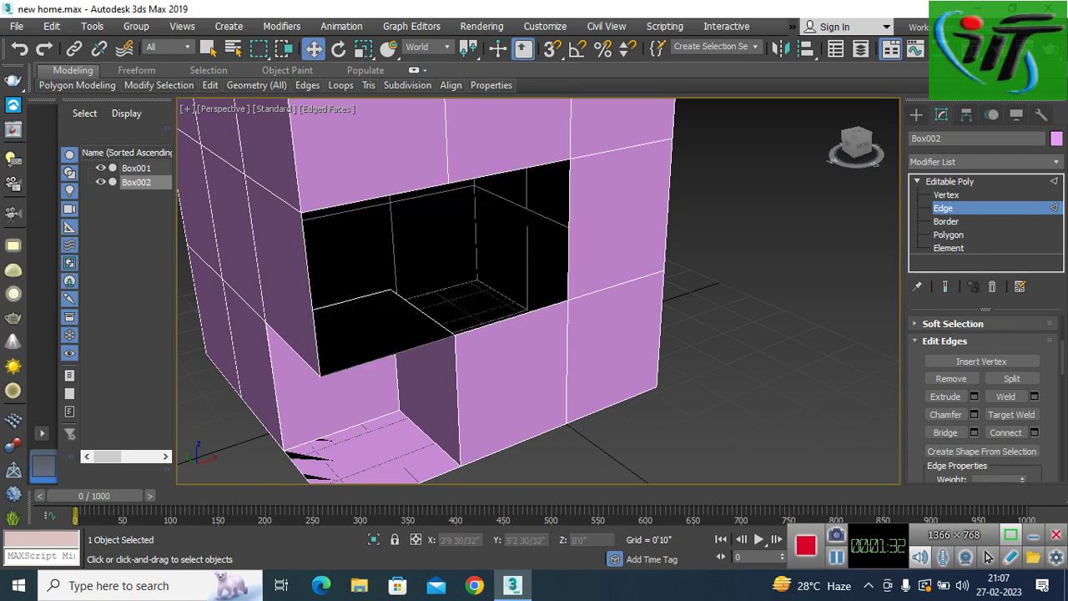
{"action": "key", "text": "ctrl+z"}
Step: Delete the middle vertical edge again and inspect the resulting hole in the wall
{"action": "middle_click_drag", "start_coordinate": [451, 258], "coordinate": [484, 260], "text": "alt"}
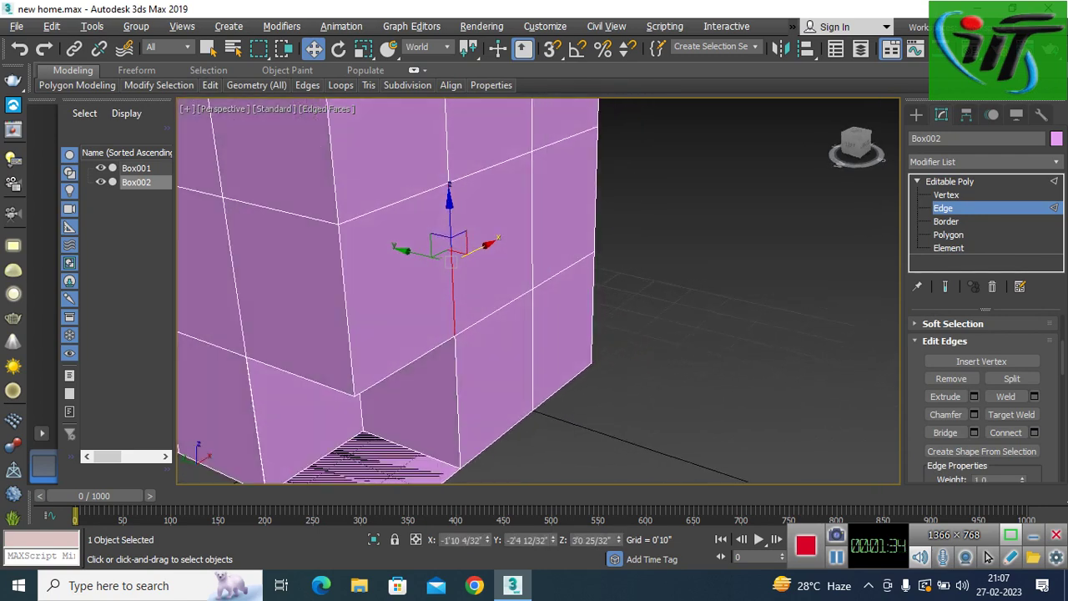
{"action": "key", "text": "1"}
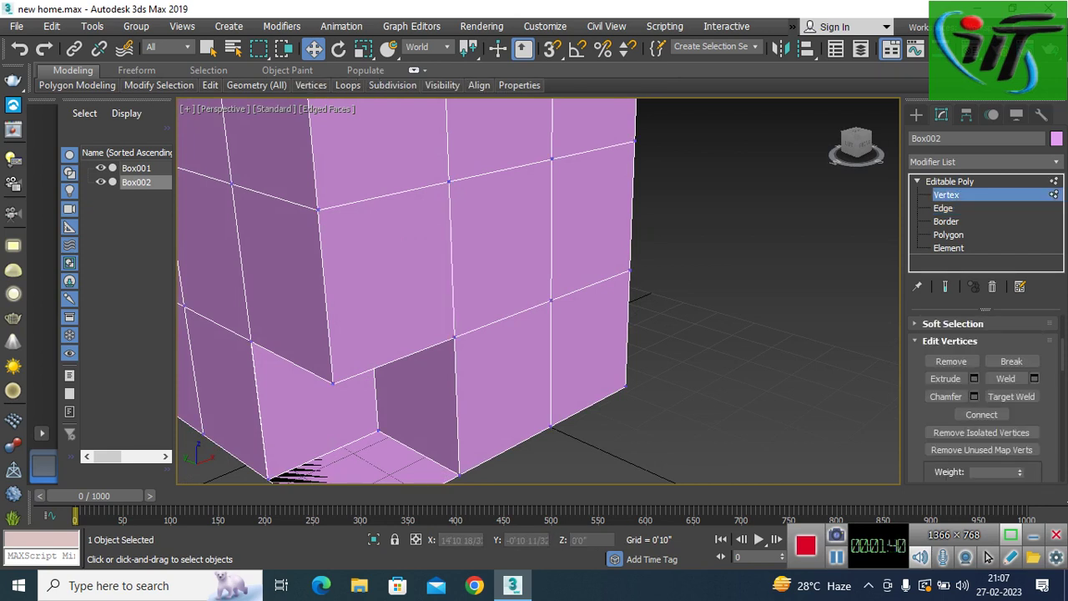
{"action": "key", "text": "2"}
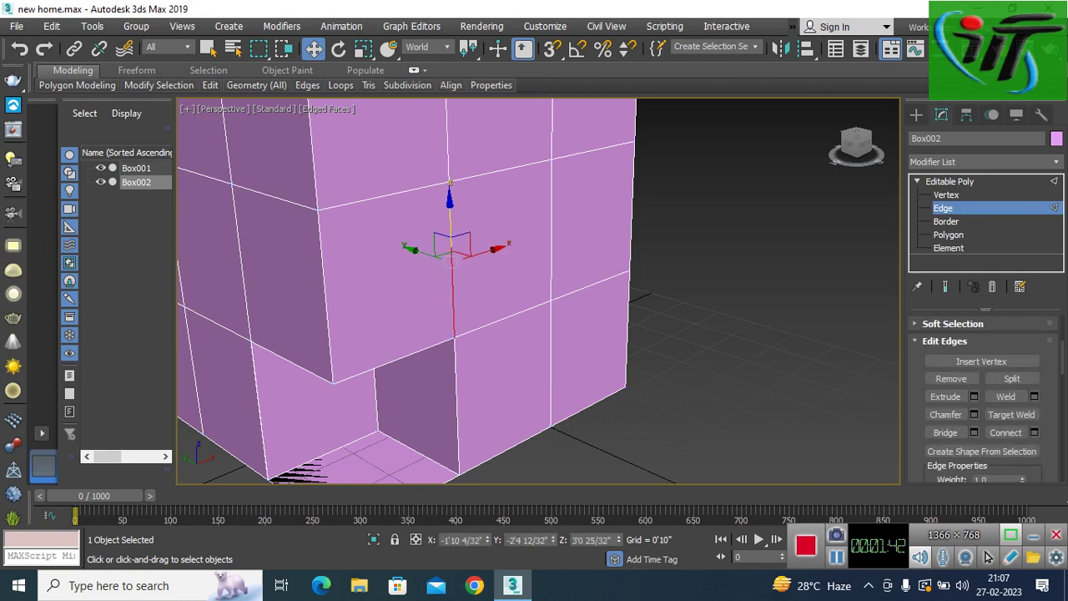
{"action": "key", "text": "Delete"}
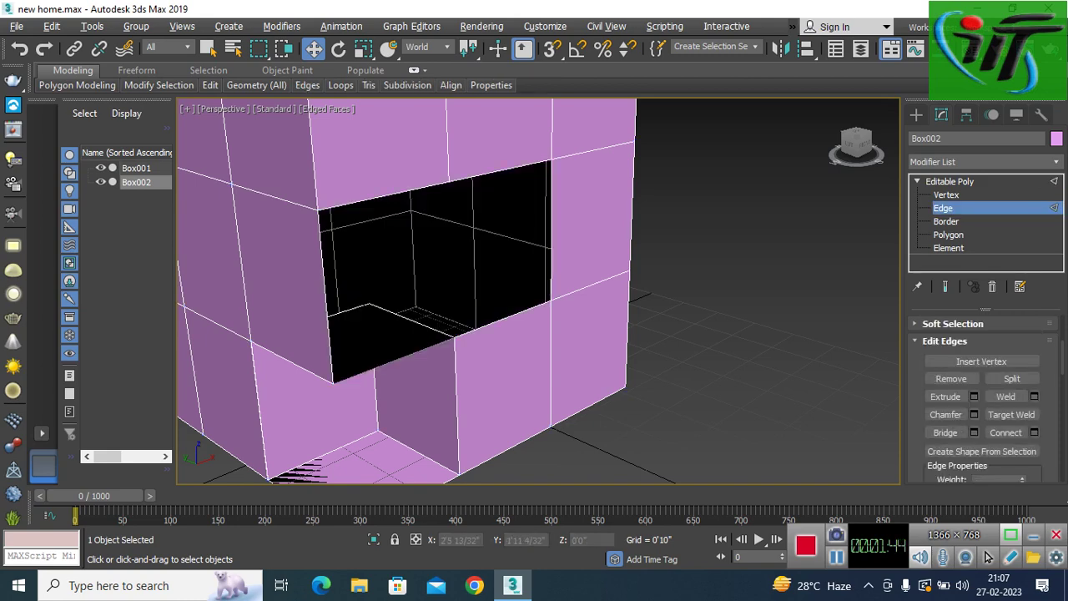
{"action": "middle_click_drag", "start_coordinate": [534, 292], "coordinate": [501, 301], "text": "alt"}
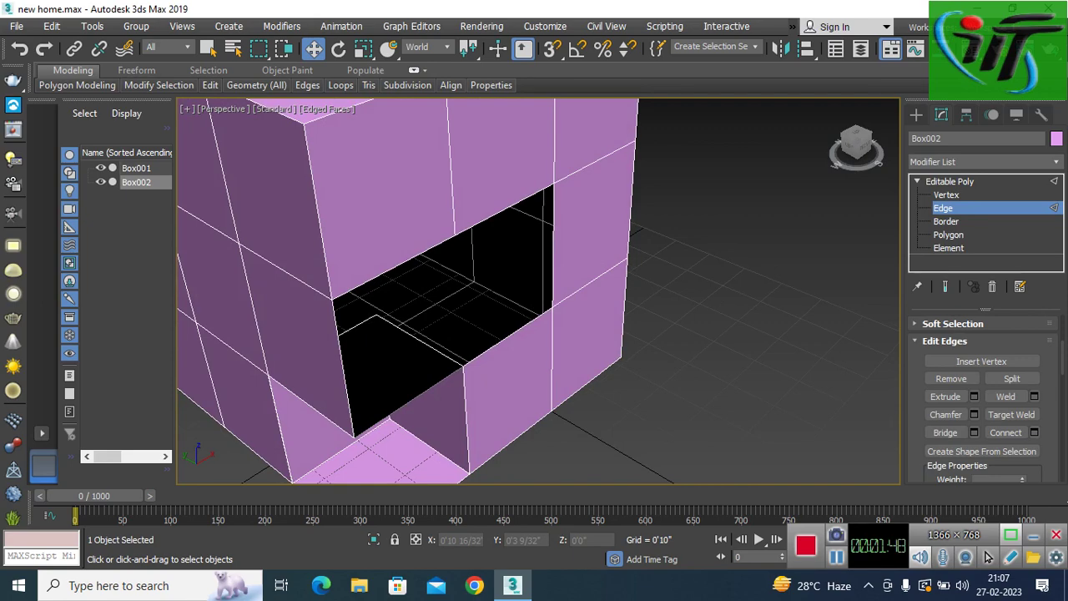
{"action": "middle_click_drag", "start_coordinate": [534, 292], "coordinate": [517, 292], "text": "alt"}
{"action": "scroll", "coordinate": [534, 292], "scroll_direction": "down", "scroll_amount": 3}
{"action": "scroll", "coordinate": [534, 292], "scroll_direction": "up", "scroll_amount": 1}
{"action": "scroll", "coordinate": [519, 140], "scroll_direction": "up", "scroll_amount": 5}
{"action": "scroll", "coordinate": [519, 140], "scroll_direction": "down", "scroll_amount": 2}
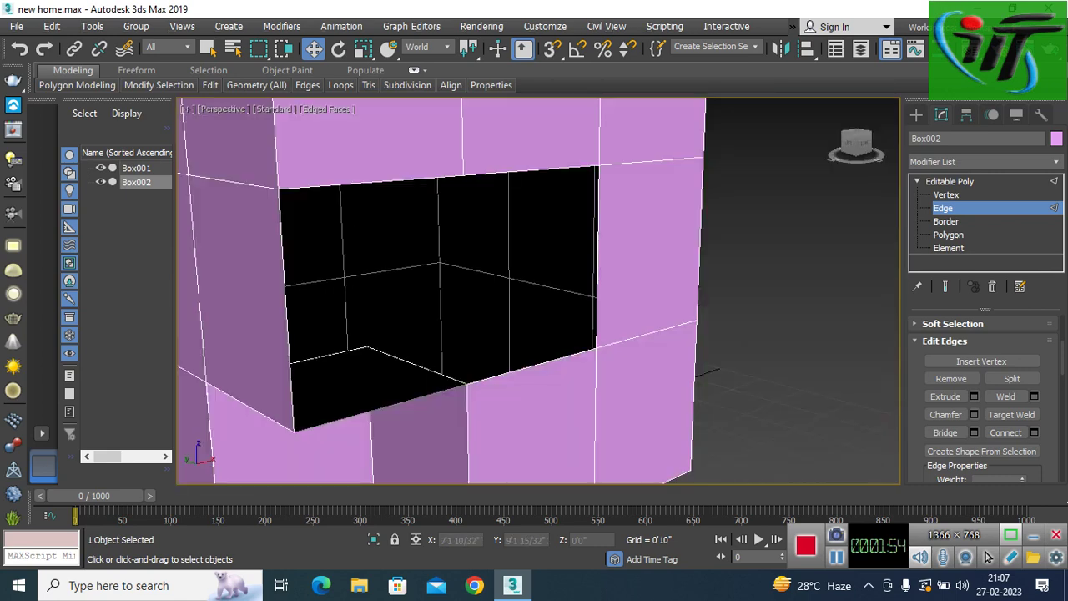
Step: Undo back to a solid wall with the faces above the doorway merged, then return to Polygon level
{"action": "key", "text": "ctrl+z"}
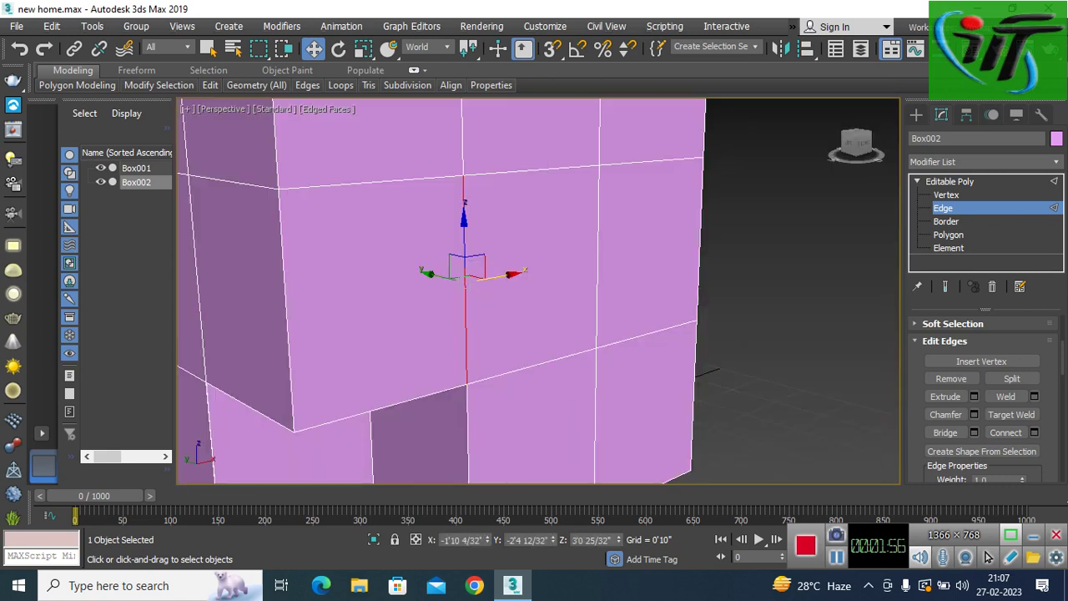
{"action": "key", "text": "ctrl+z"}
{"action": "key", "text": "ctrl+y"}
{"action": "key", "text": "ctrl+z"}
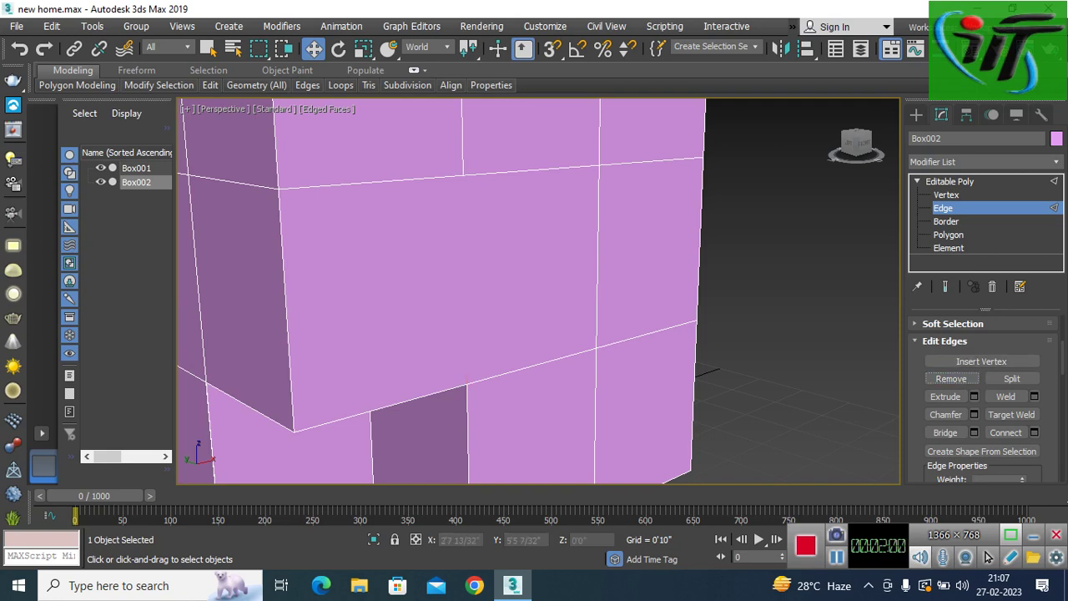
{"action": "scroll", "coordinate": [389, 255], "scroll_direction": "down", "scroll_amount": 3}
{"action": "scroll", "coordinate": [389, 255], "scroll_direction": "down", "scroll_amount": 3}
{"action": "scroll", "coordinate": [327, 205], "scroll_direction": "up", "scroll_amount": 1}
{"action": "scroll", "coordinate": [327, 204], "scroll_direction": "up", "scroll_amount": 1}
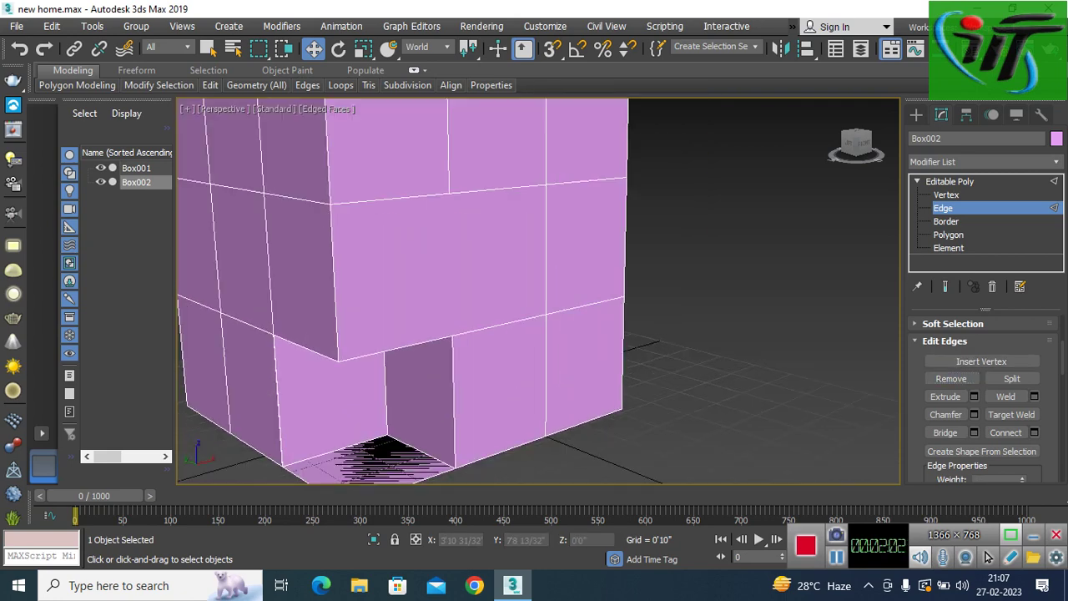
{"action": "scroll", "coordinate": [327, 205], "scroll_direction": "up", "scroll_amount": 1}
{"action": "scroll", "coordinate": [327, 205], "scroll_direction": "up", "scroll_amount": 1}
{"action": "scroll", "coordinate": [450, 292], "scroll_direction": "down", "scroll_amount": 1}
{"action": "scroll", "coordinate": [450, 292], "scroll_direction": "down", "scroll_amount": 1}
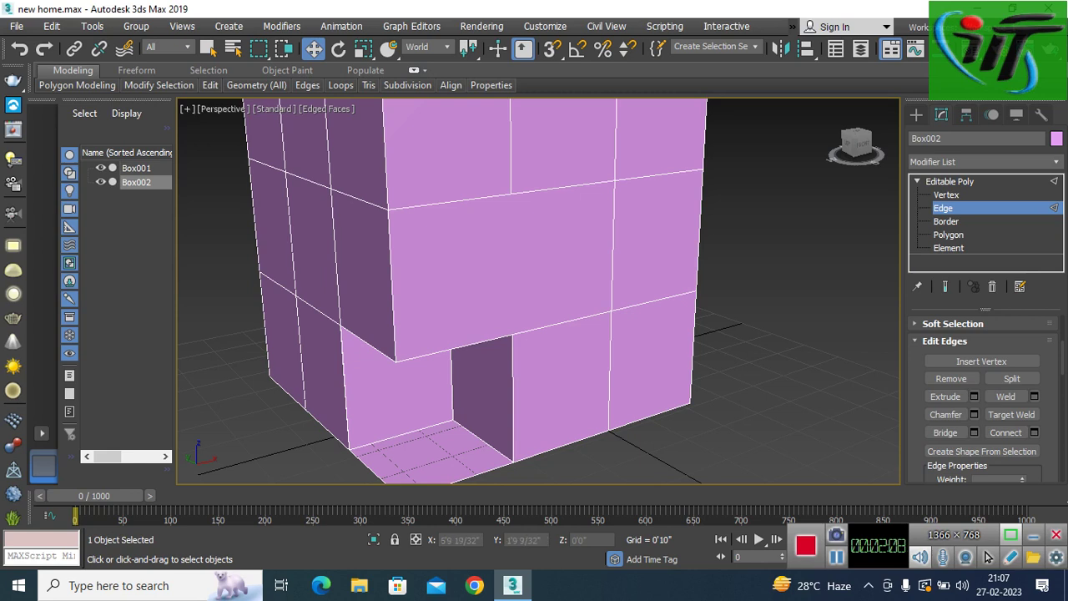
{"action": "key", "text": "4"}
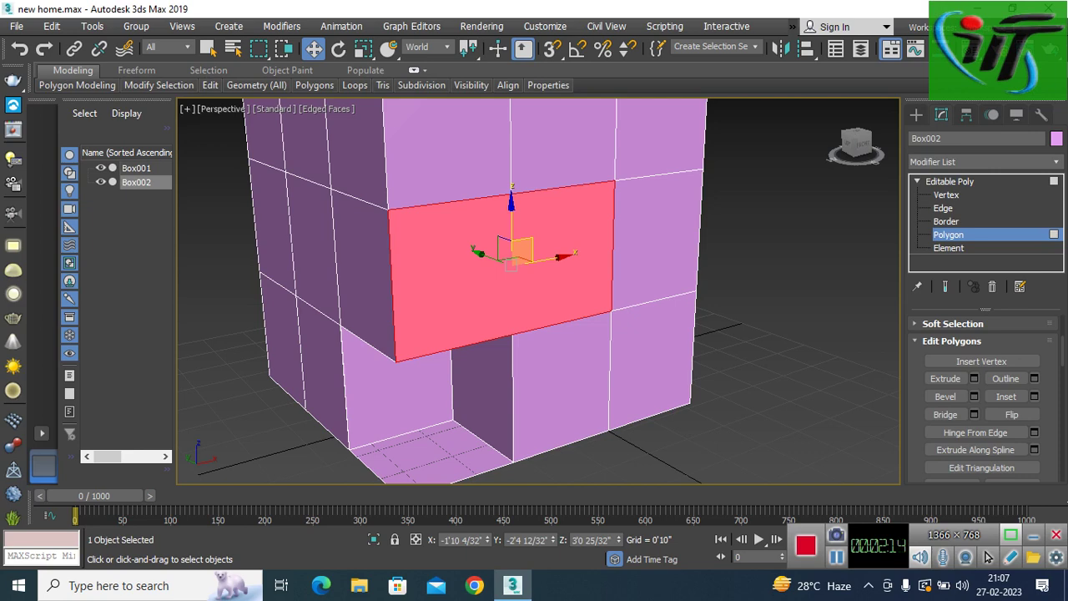
Step: Inset the wide upper front face by 0'2 8/32" using the Inset caddy
{"action": "left_click", "coordinate": [973, 378]}
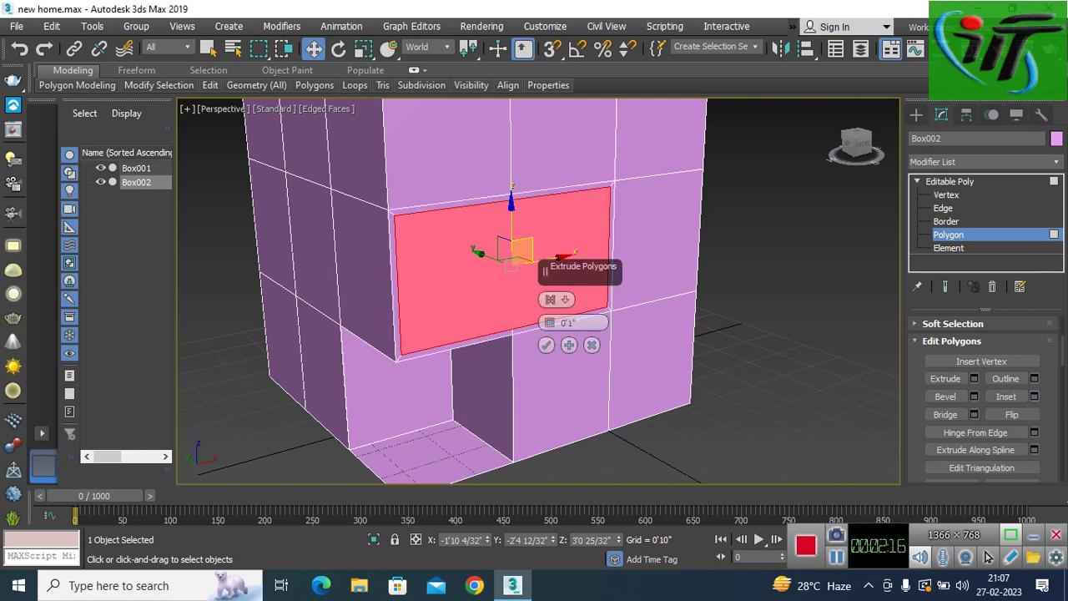
{"action": "middle_click_drag", "start_coordinate": [534, 292], "coordinate": [584, 292], "text": "alt"}
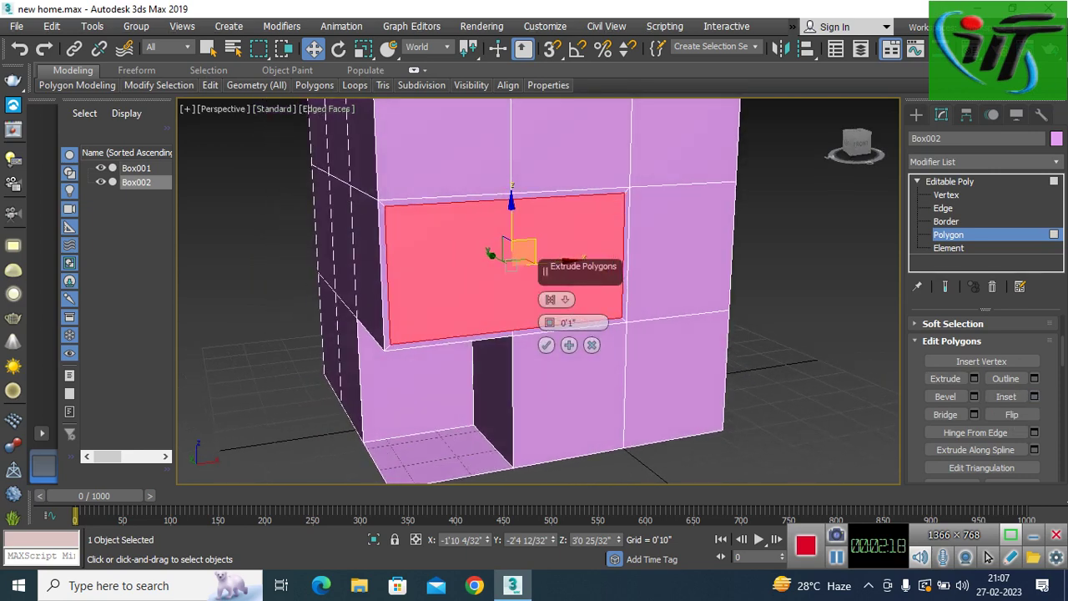
{"action": "left_click", "coordinate": [1033, 396]}
{"action": "left_click_drag", "start_coordinate": [549, 322], "coordinate": [549, 300]}
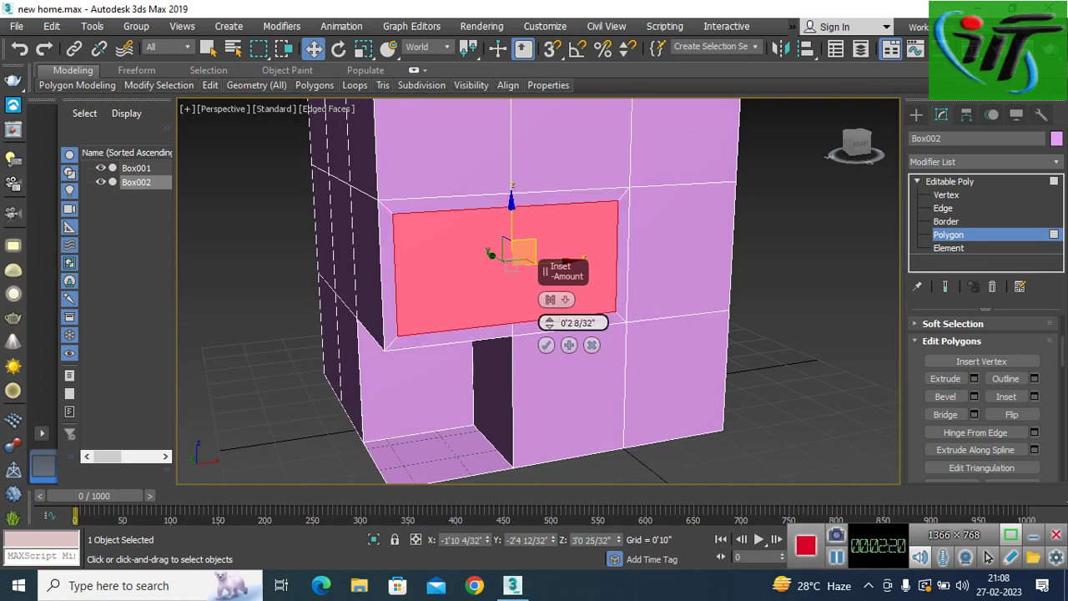
{"action": "left_click", "coordinate": [546, 345]}
{"action": "scroll", "coordinate": [501, 251], "scroll_direction": "up", "scroll_amount": 3}
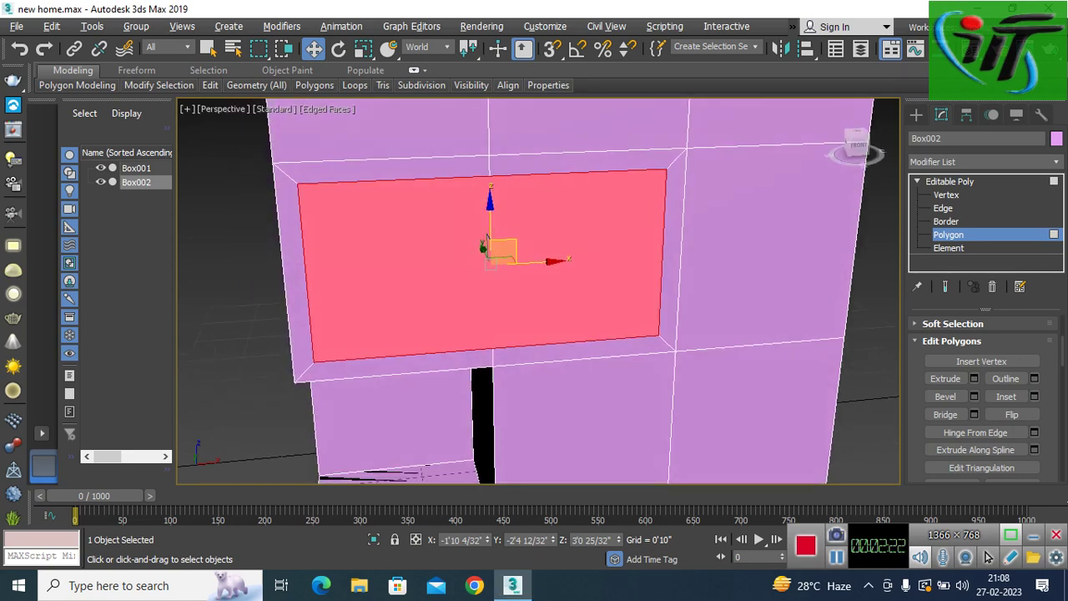
Step: Move the inset panel's right vertical edge slightly to the left
{"action": "key", "text": "2"}
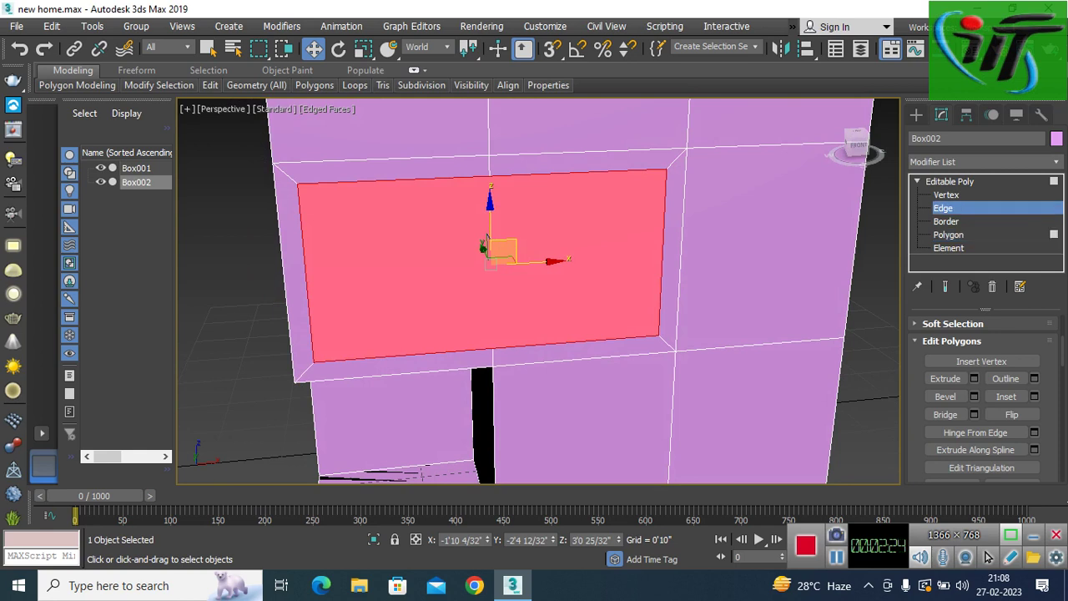
{"action": "scroll", "coordinate": [538, 291], "scroll_direction": "up", "scroll_amount": 2}
{"action": "left_click", "coordinate": [683, 250]}
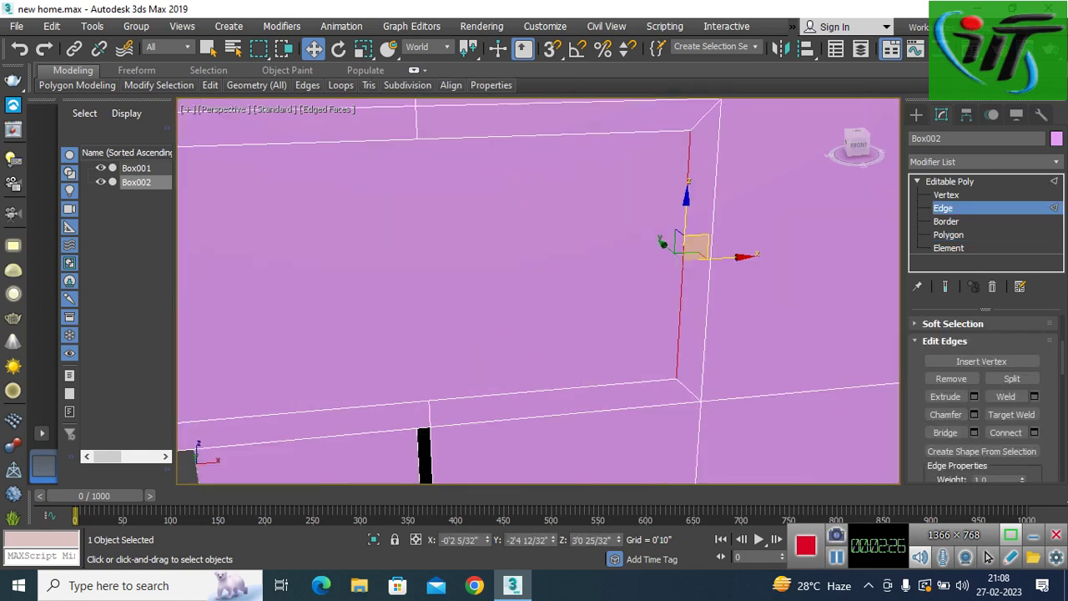
{"action": "scroll", "coordinate": [668, 246], "scroll_direction": "down", "scroll_amount": 2}
{"action": "left_click_drag", "start_coordinate": [655, 243], "coordinate": [641, 243]}
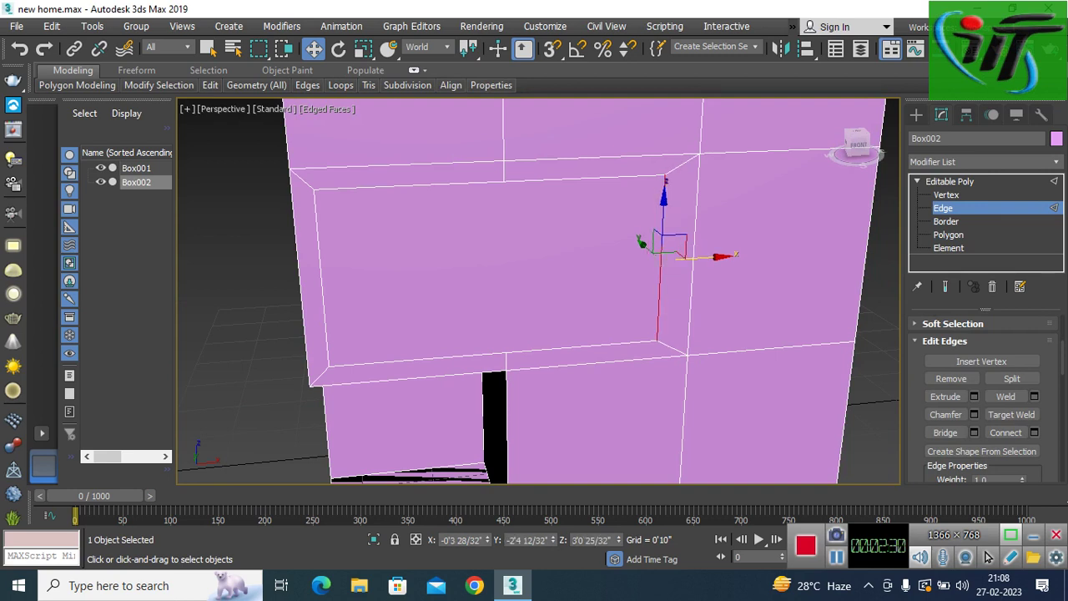
Step: Slide the inset panel's left vertical edge onto the house's front corner line, then return to Polygon level
{"action": "left_click", "coordinate": [309, 182]}
{"action": "left_click", "coordinate": [323, 264]}
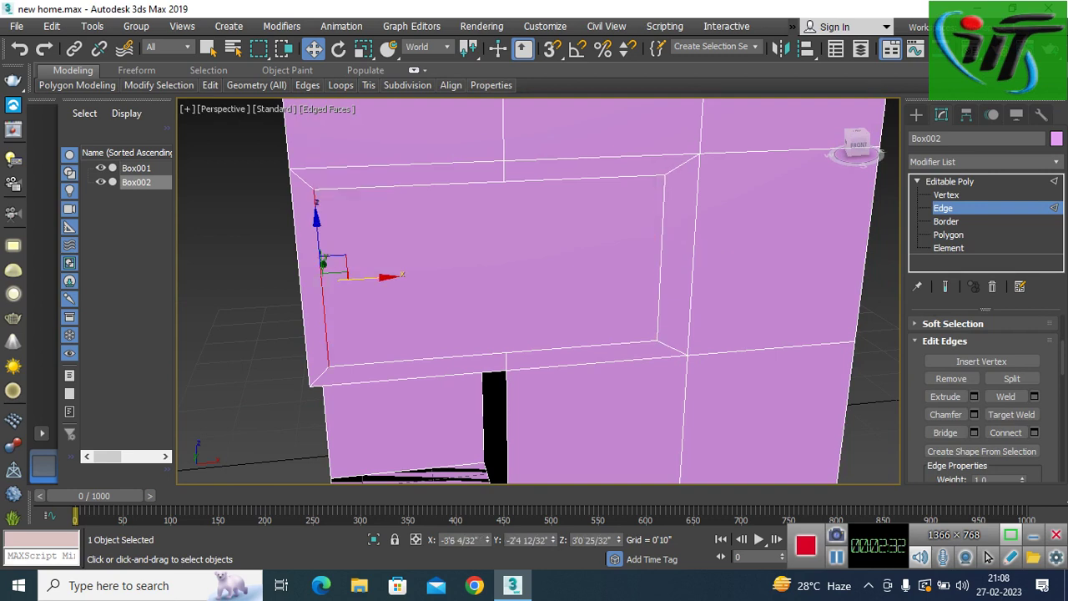
{"action": "left_click_drag", "start_coordinate": [323, 264], "coordinate": [302, 264]}
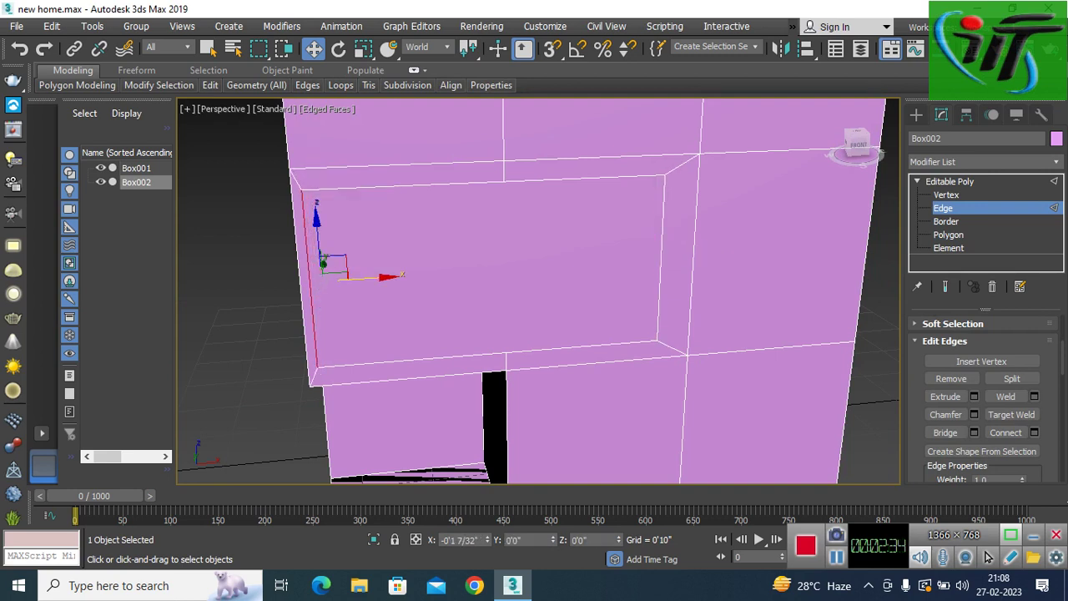
{"action": "left_click_drag", "start_coordinate": [322, 279], "coordinate": [297, 280]}
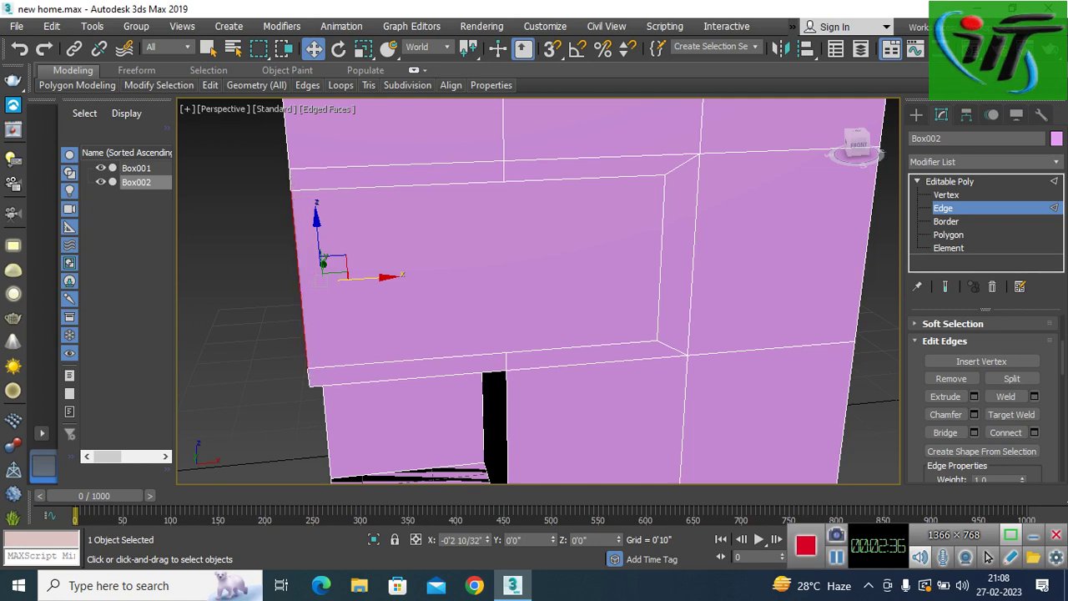
{"action": "middle_click_drag", "start_coordinate": [534, 293], "coordinate": [234, 292], "text": "alt"}
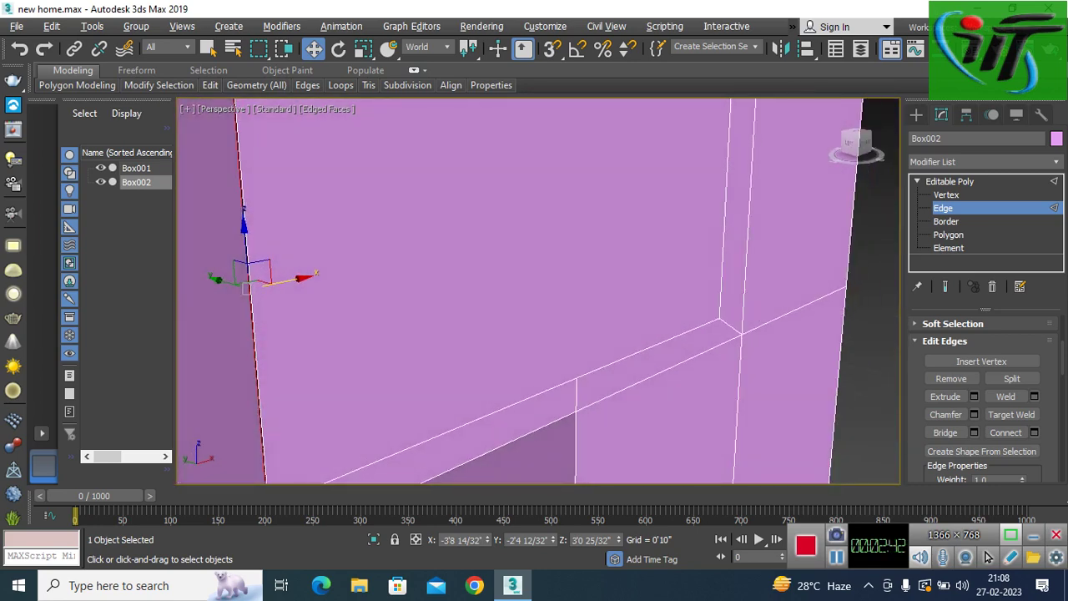
{"action": "left_click_drag", "start_coordinate": [301, 278], "coordinate": [302, 278]}
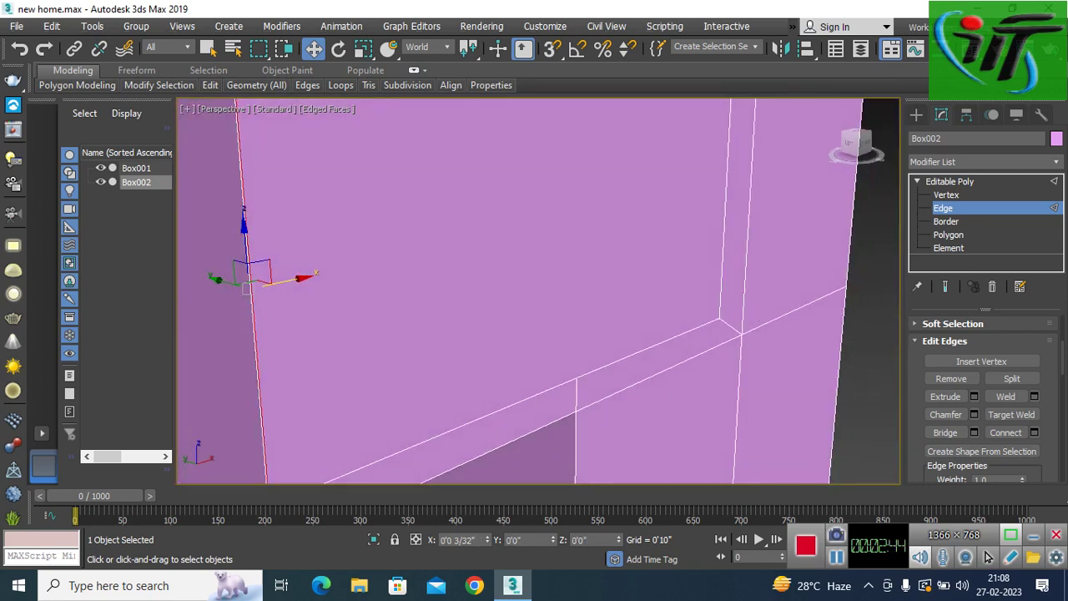
{"action": "key", "text": "z"}
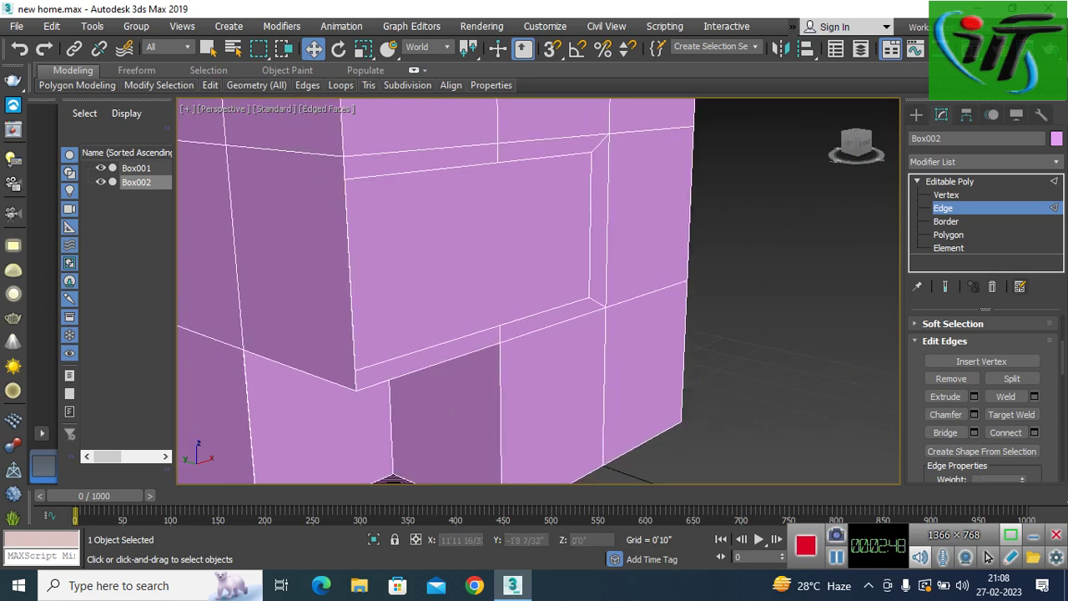
{"action": "key", "text": "4"}
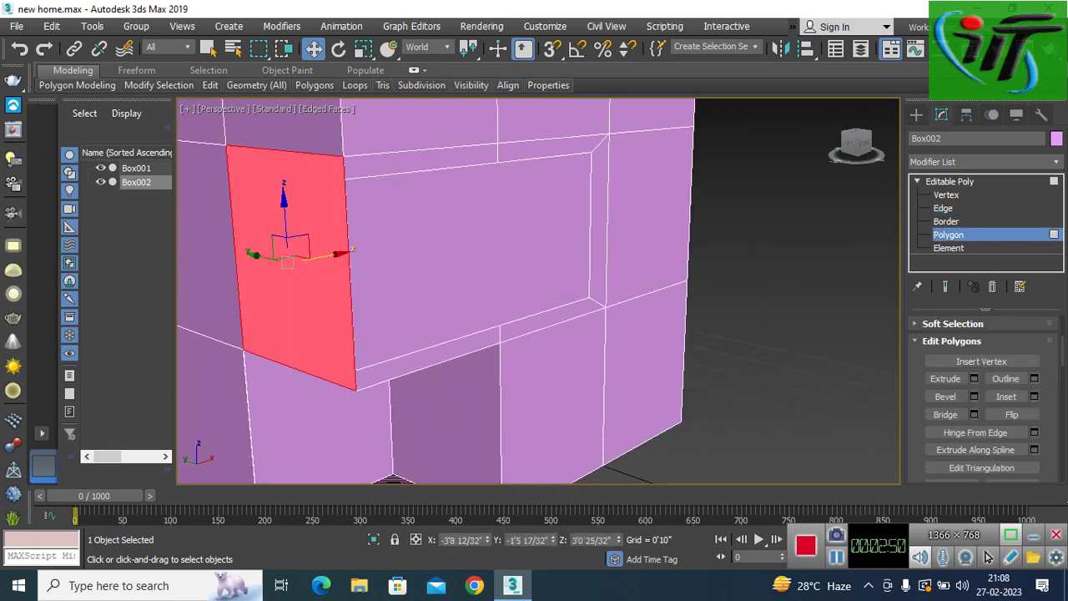
Step: Inset the upper front window face with a narrow 0'1 28/32" border and centre it in view
{"action": "left_click", "coordinate": [1033, 397]}
{"action": "middle_click_drag", "start_coordinate": [417, 292], "coordinate": [501, 292], "text": "alt"}
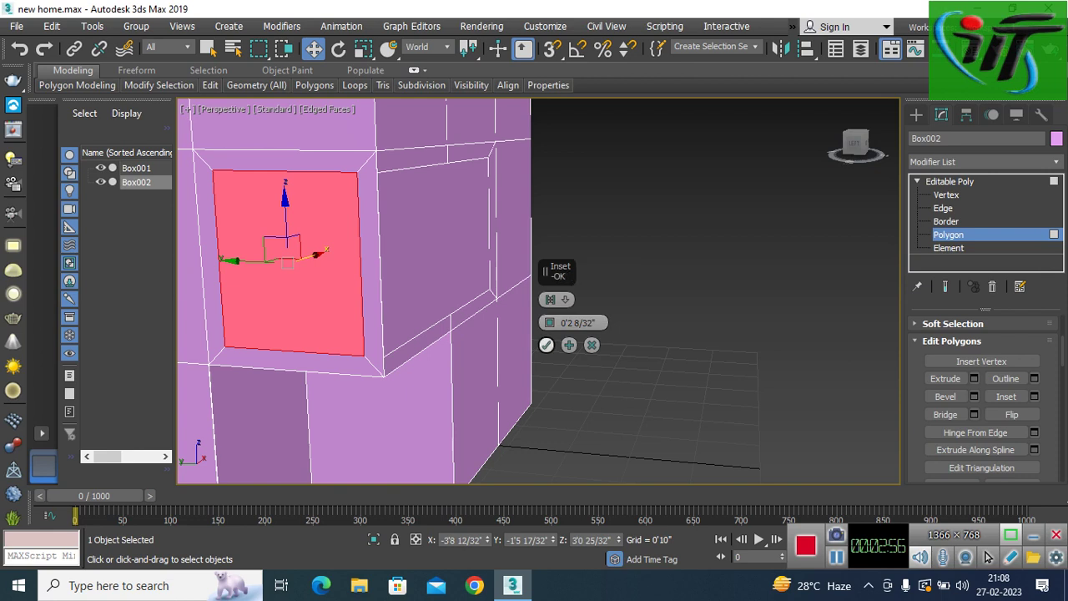
{"action": "left_click_drag", "start_coordinate": [549, 322], "coordinate": [549, 327]}
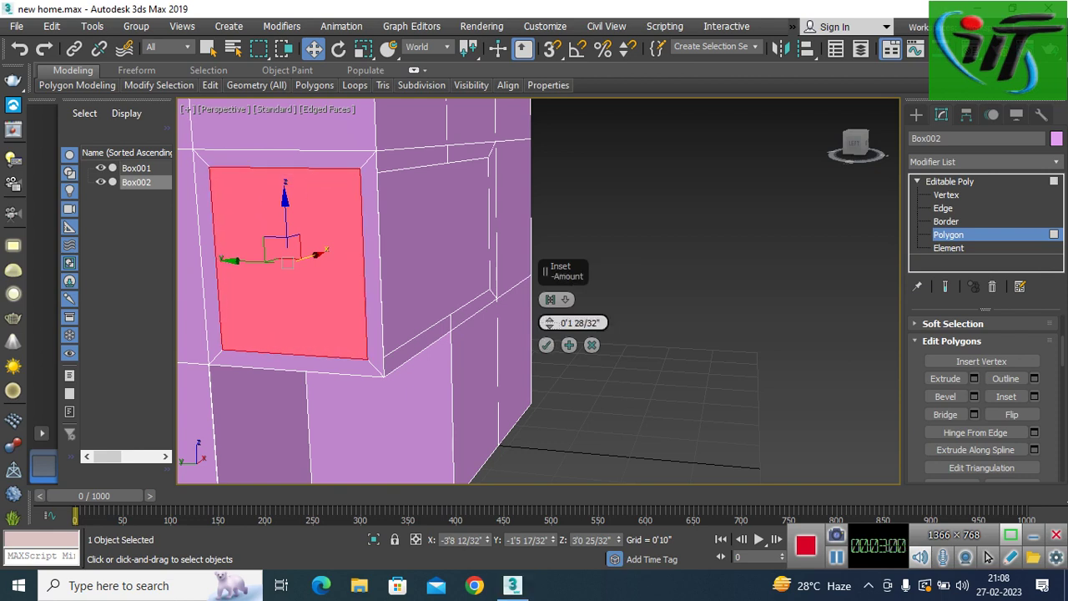
{"action": "left_click", "coordinate": [591, 344]}
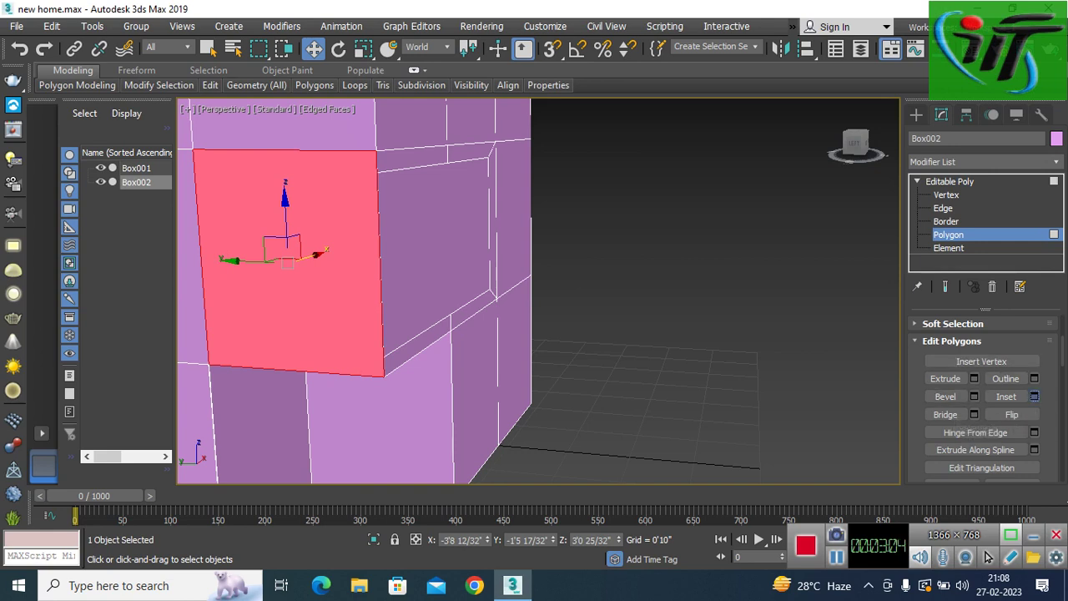
{"action": "left_click", "coordinate": [1034, 397]}
{"action": "left_click", "coordinate": [545, 345]}
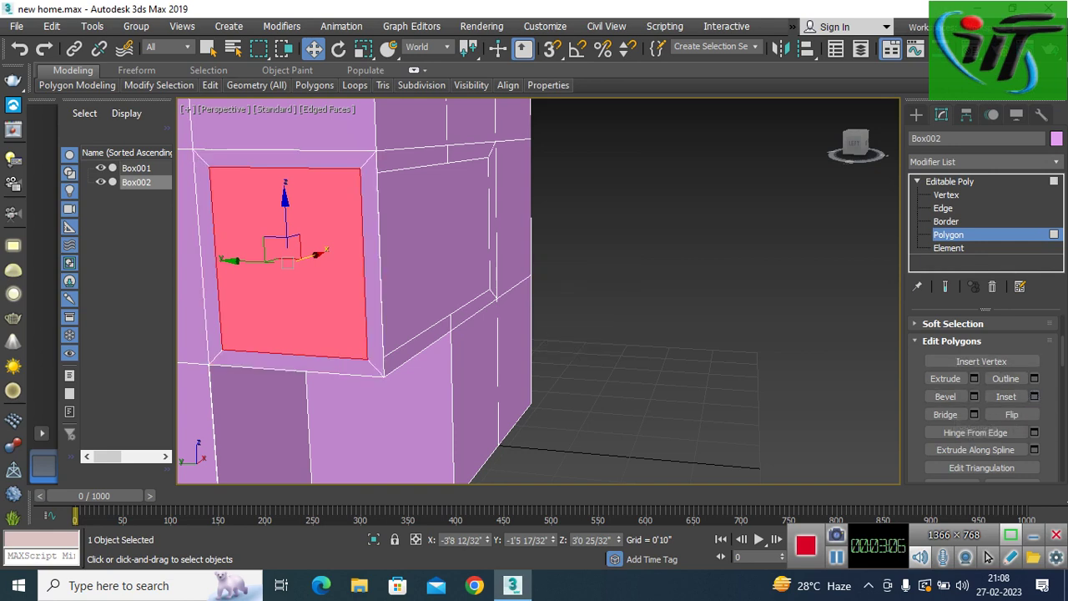
{"action": "scroll", "coordinate": [539, 292], "scroll_direction": "down", "scroll_amount": 2}
{"action": "middle_click_drag", "start_coordinate": [334, 292], "coordinate": [559, 292]}
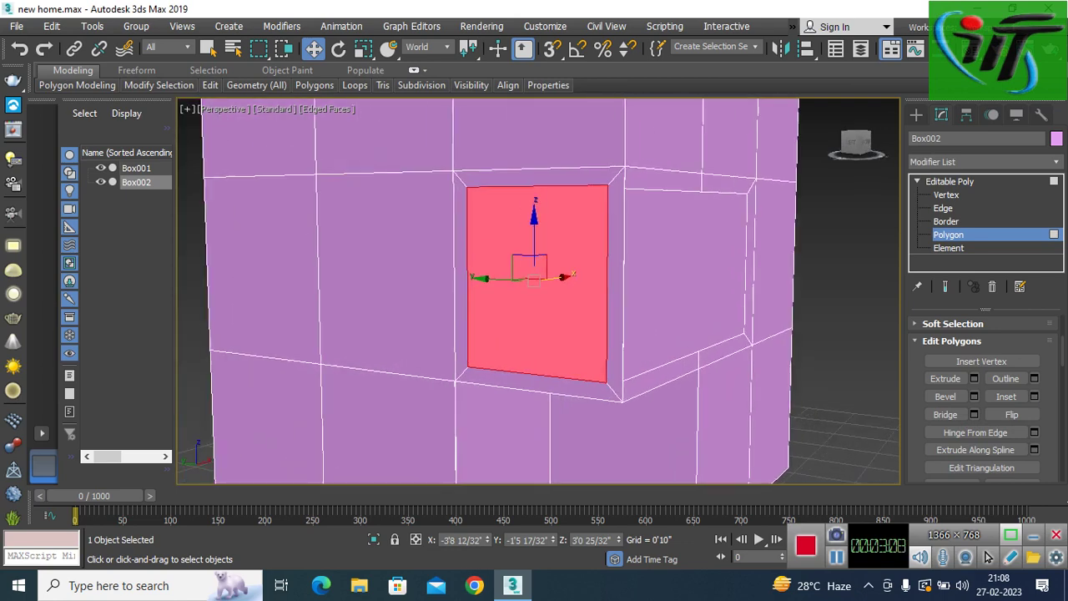
{"action": "scroll", "coordinate": [538, 291], "scroll_direction": "up", "scroll_amount": 2}
{"action": "key", "text": "ctrl+d"}
{"action": "key", "text": "ctrl+z"}
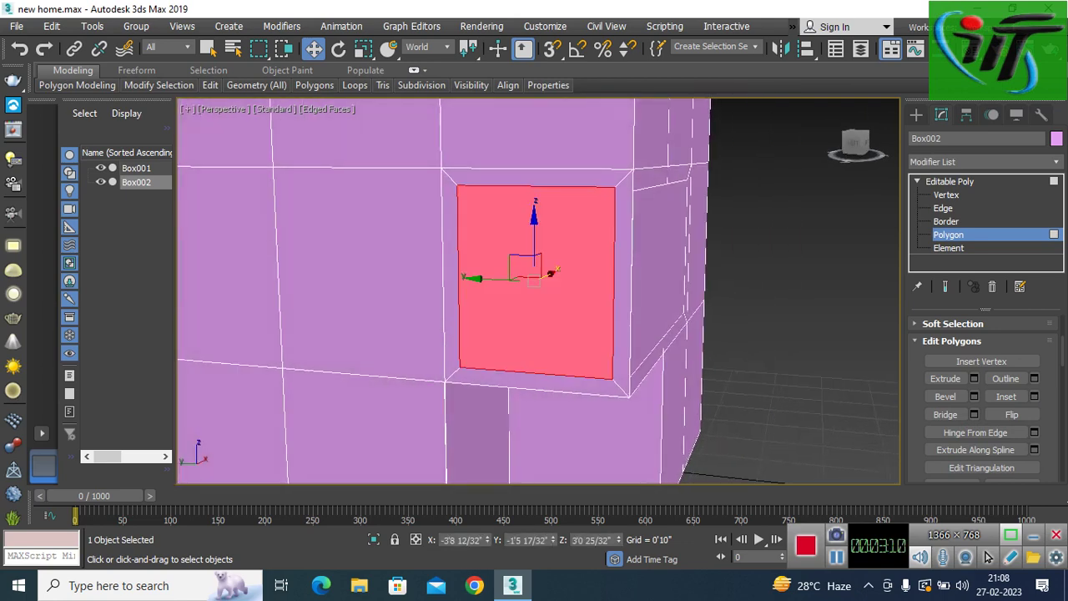
Step: Shift the inset's inner left and right vertical edges right, the right one toward the corner
{"action": "key", "text": "2"}
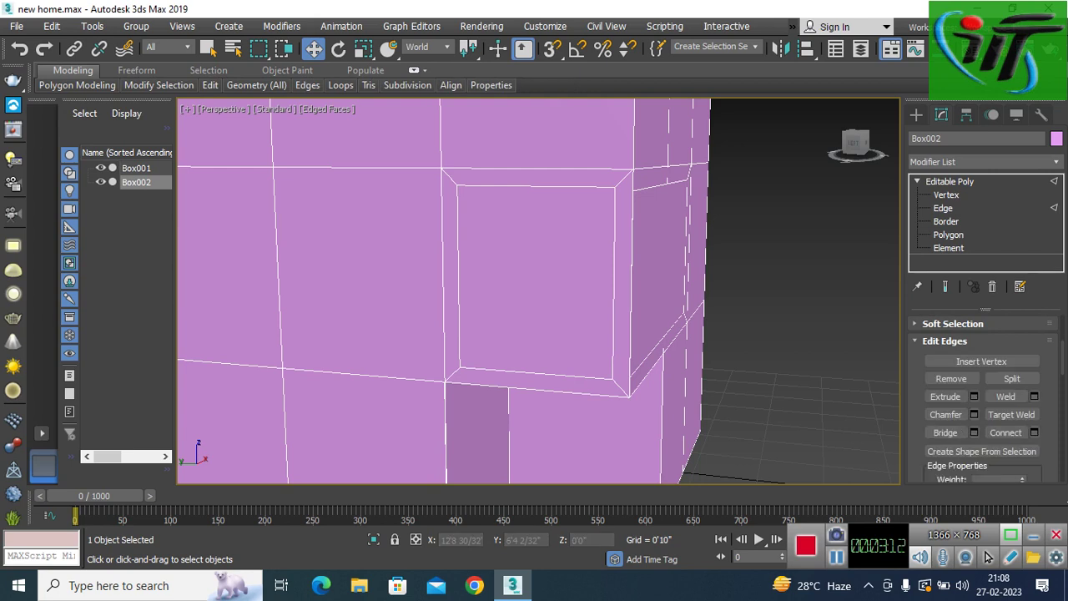
{"action": "left_click", "coordinate": [459, 317]}
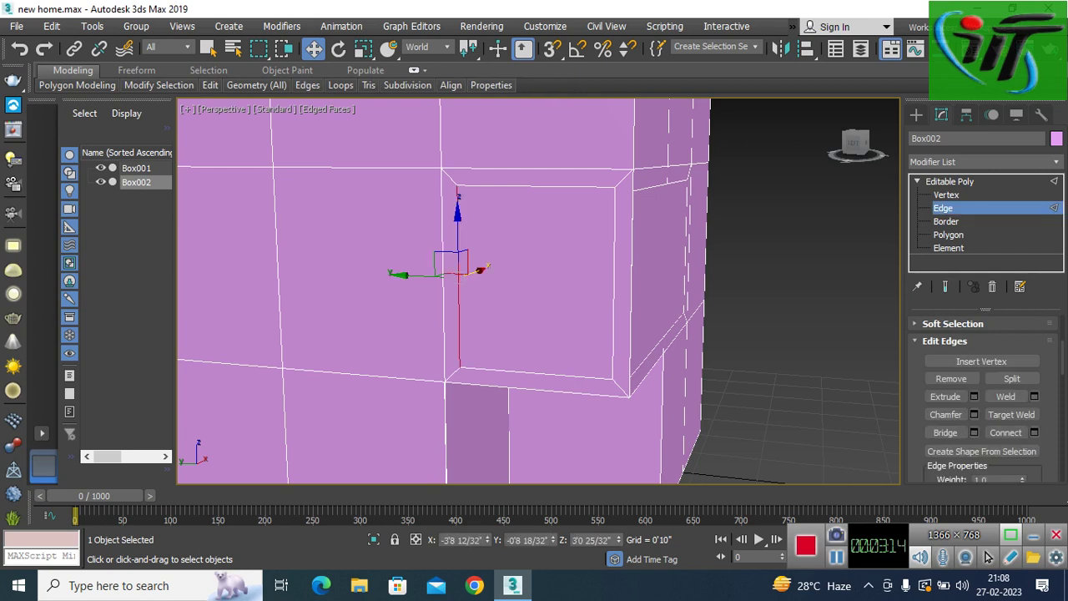
{"action": "left_click_drag", "start_coordinate": [417, 274], "coordinate": [443, 275]}
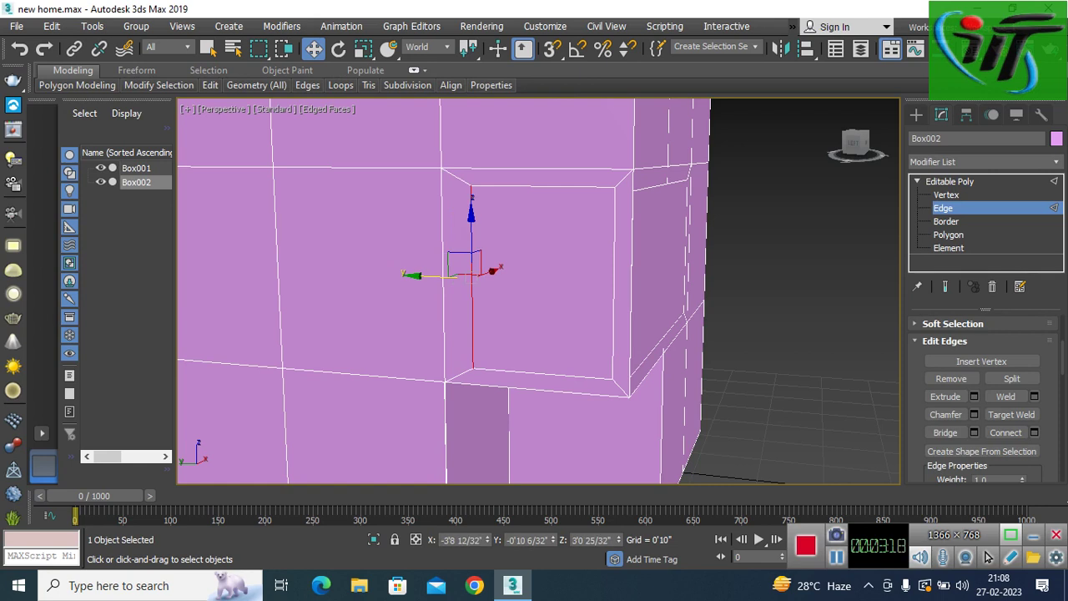
{"action": "left_click", "coordinate": [614, 326]}
{"action": "left_click_drag", "start_coordinate": [576, 281], "coordinate": [584, 281]}
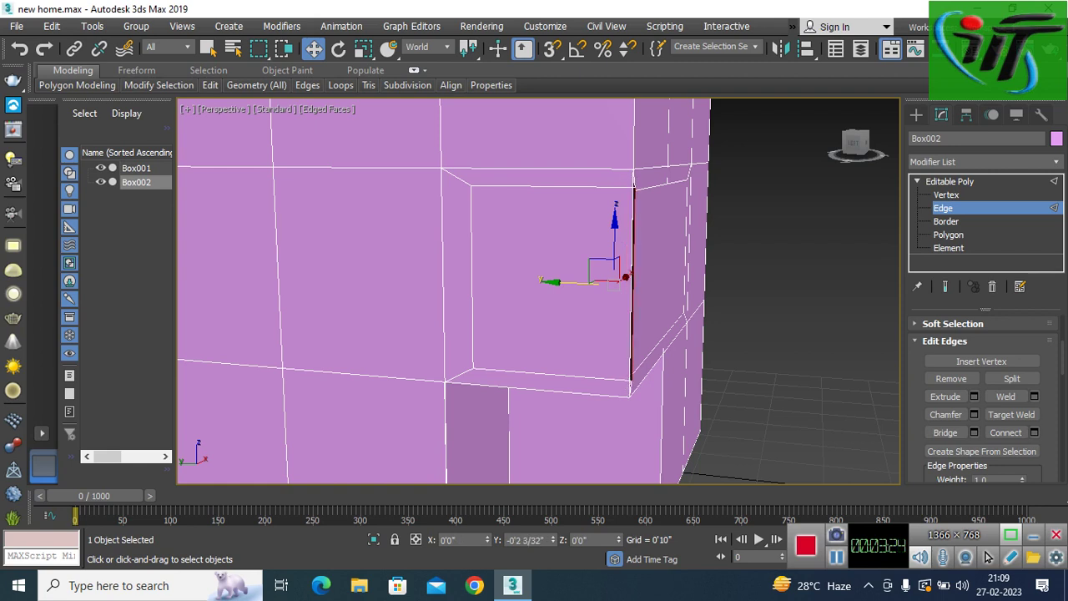
{"action": "left_click_drag", "start_coordinate": [584, 281], "coordinate": [585, 281]}
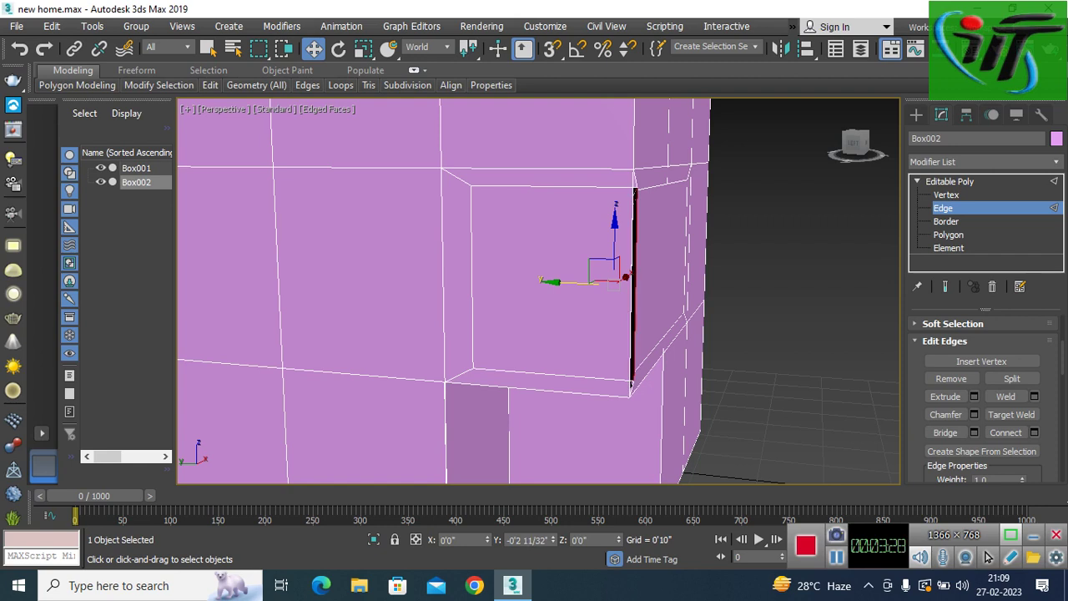
{"action": "left_click_drag", "start_coordinate": [586, 281], "coordinate": [585, 281]}
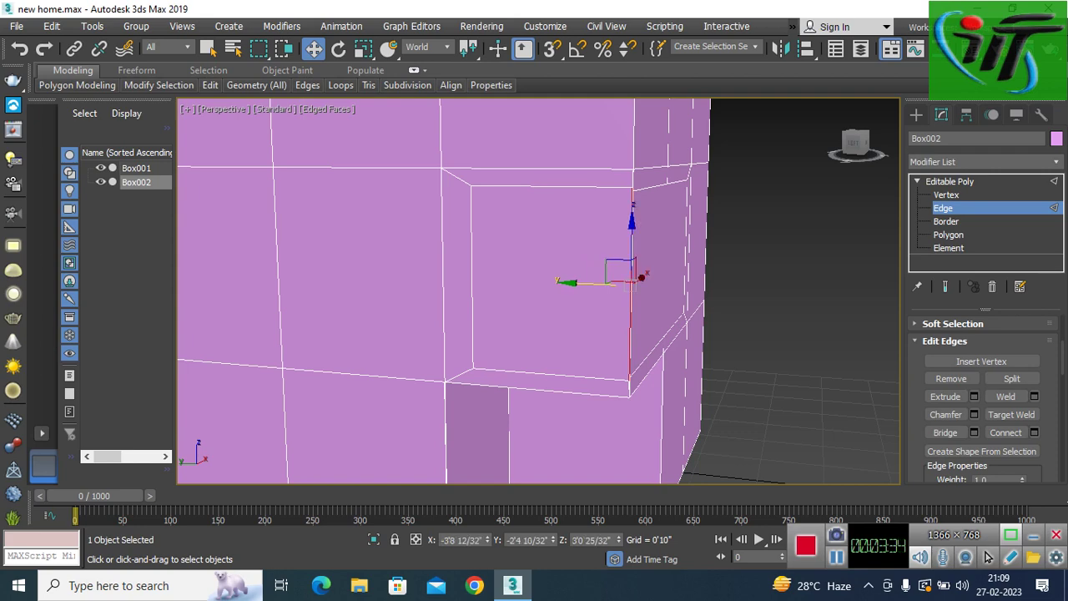
Step: Check the right edge against the box corner up close and undo it back onto the corner
{"action": "middle_click_drag", "start_coordinate": [584, 284], "coordinate": [634, 276], "text": "alt"}
{"action": "scroll", "coordinate": [538, 292], "scroll_direction": "up", "scroll_amount": 3}
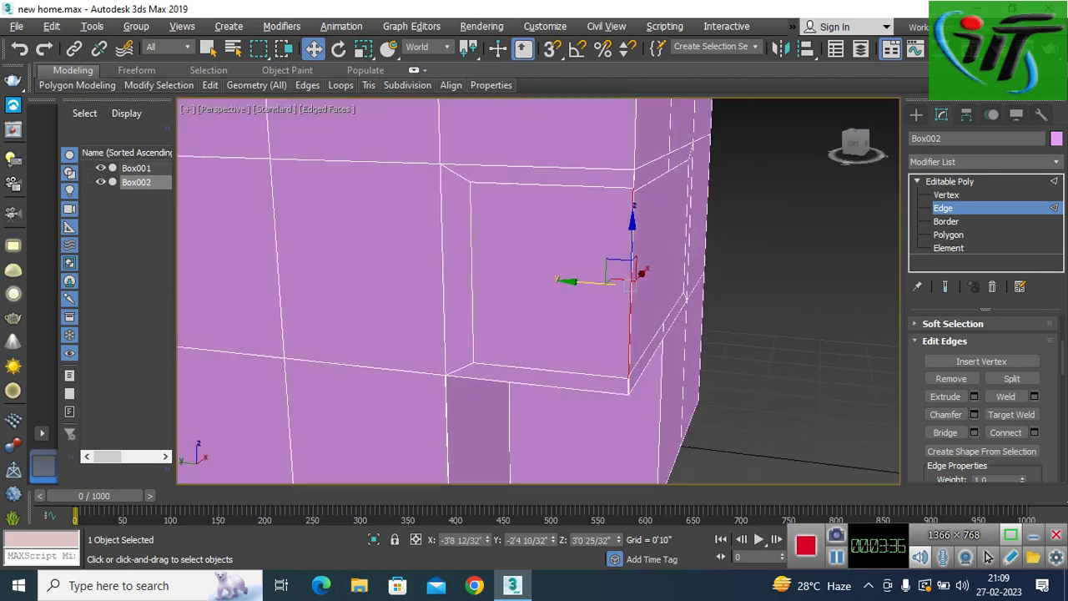
{"action": "middle_click_drag", "start_coordinate": [538, 292], "coordinate": [468, 293], "text": "alt"}
{"action": "middle_click_drag", "start_coordinate": [539, 292], "coordinate": [501, 293], "text": "alt"}
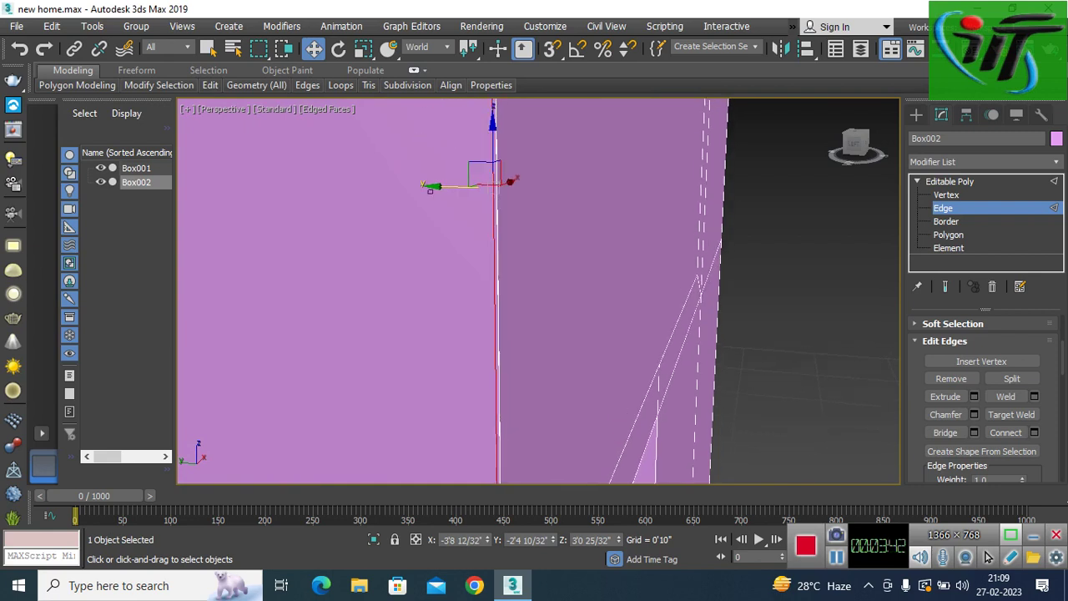
{"action": "key", "text": "ctrl+d"}
{"action": "key", "text": "ctrl+z"}
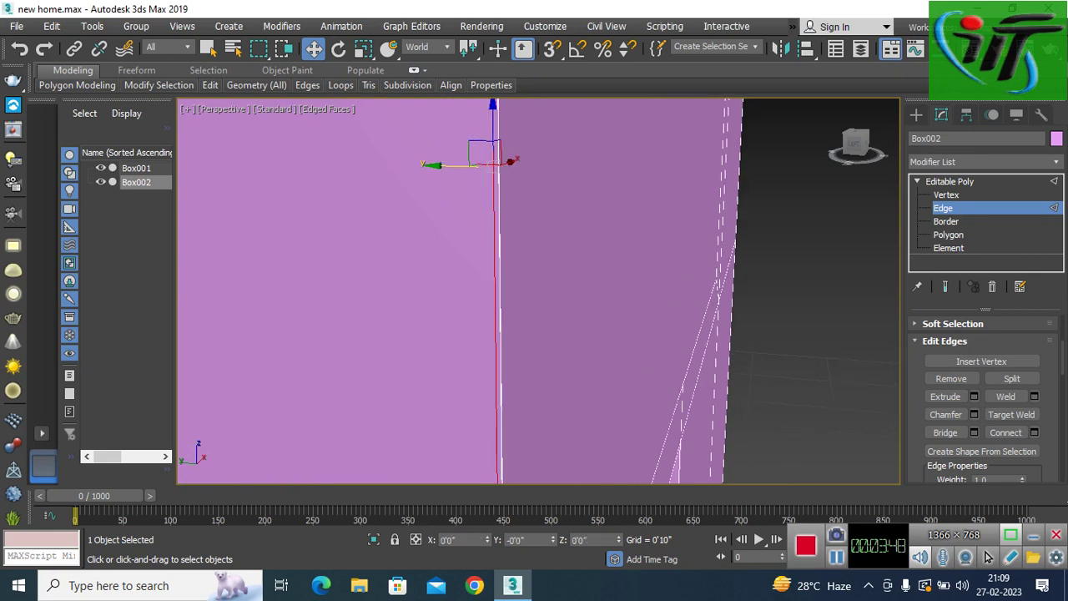
{"action": "key", "text": "ctrl+z"}
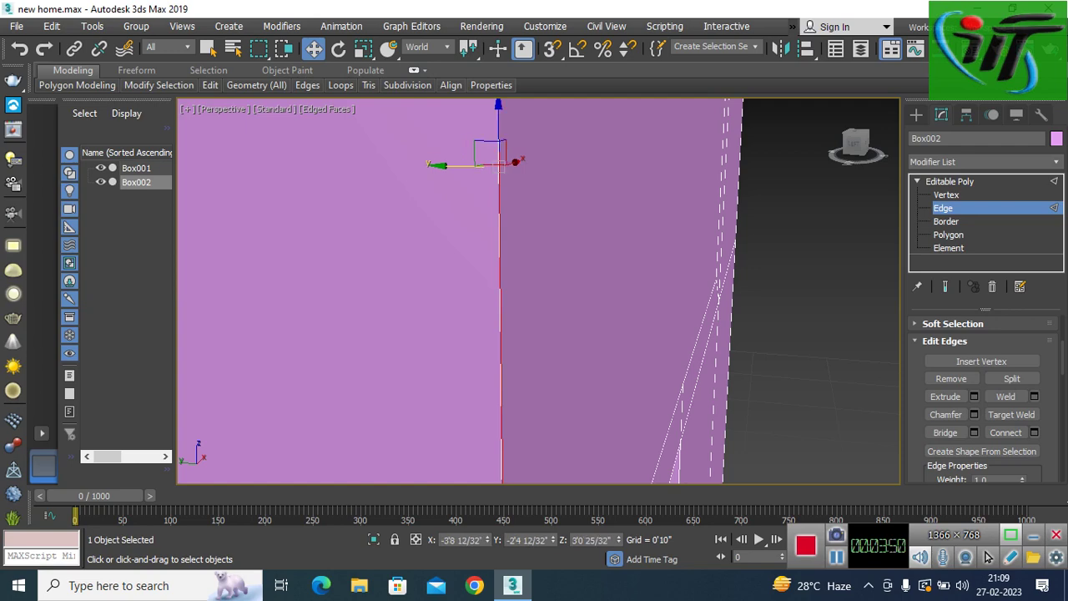
{"action": "key", "text": "z"}
{"action": "mouse_move", "coordinate": [584, 292]}
{"action": "middle_mouse_down", "text": "alt"}
{"action": "mouse_move", "coordinate": [517, 292]}
{"action": "mouse_move", "coordinate": [576, 292]}
{"action": "middle_mouse_up", "text": "alt"}
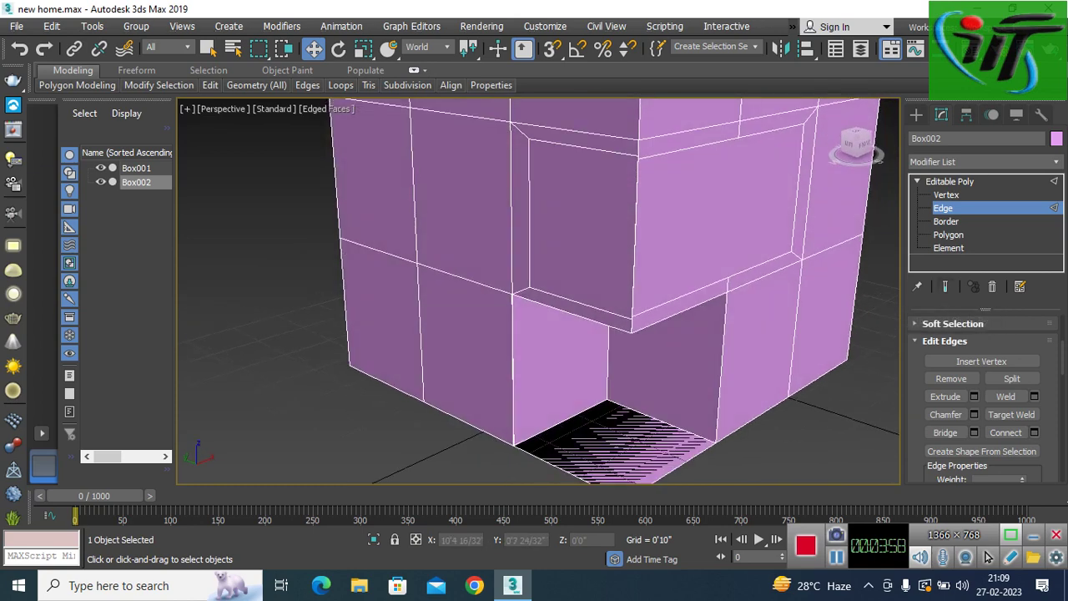
Step: Extrude the window face inward by about -1'9 17/32" to carve a deep recess
{"action": "key", "text": "3"}
{"action": "key", "text": "4"}
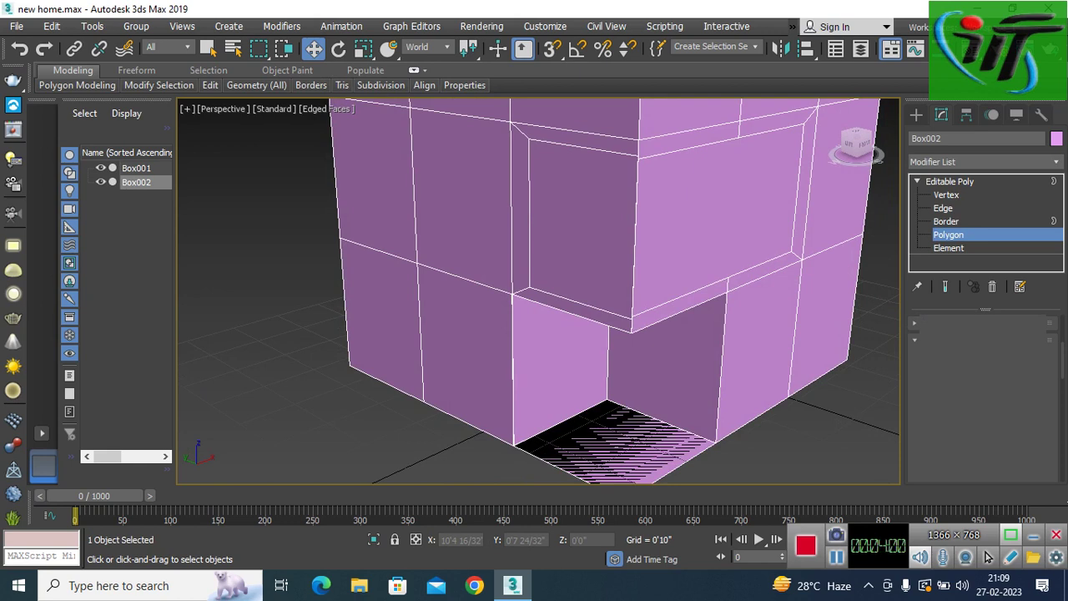
{"action": "key", "text": "4"}
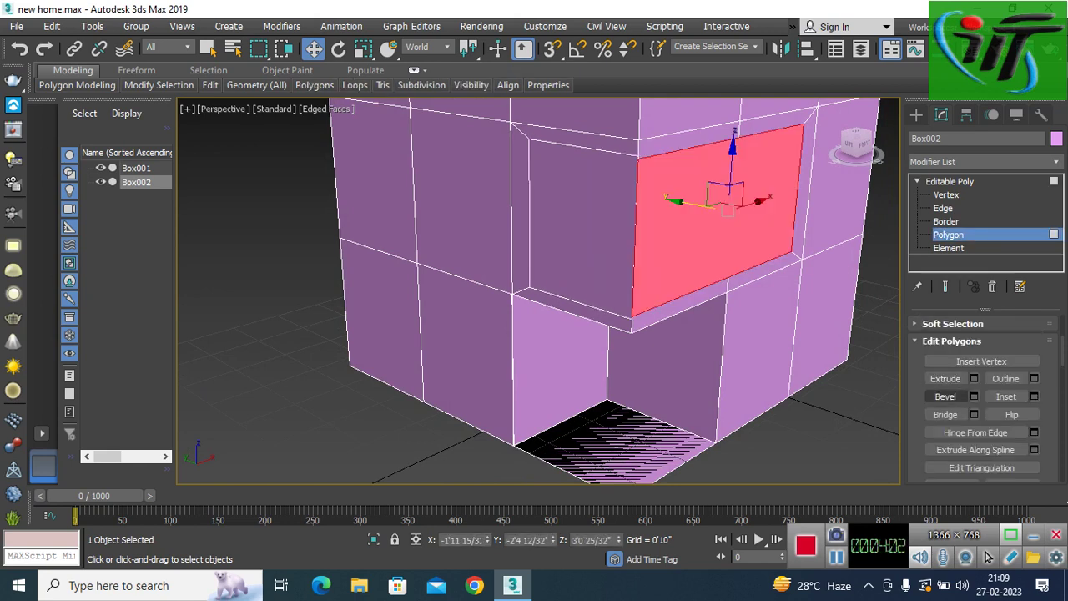
{"action": "left_click", "coordinate": [974, 378]}
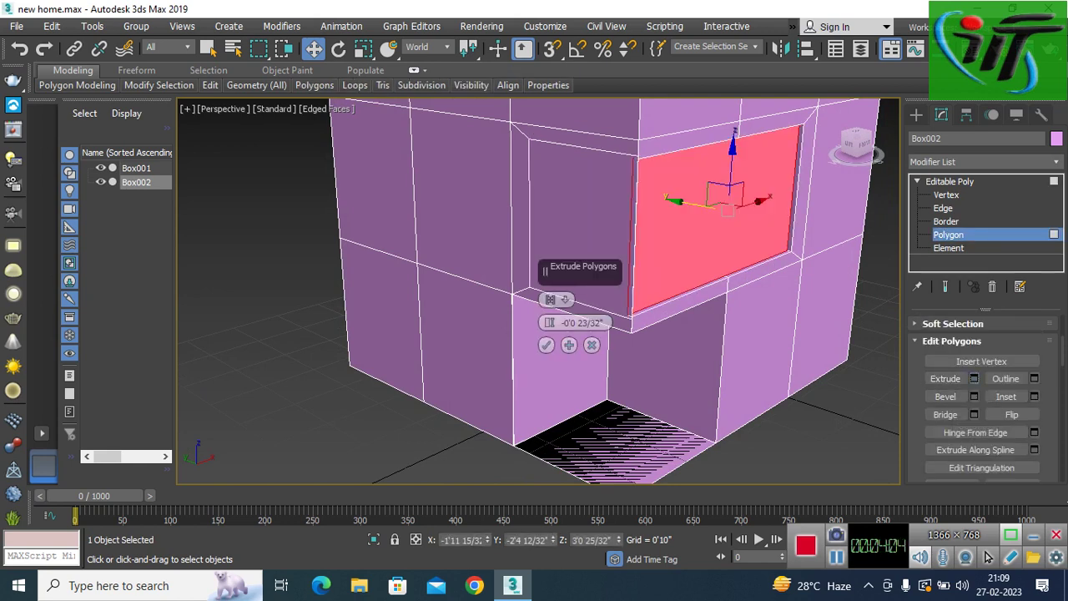
{"action": "left_click_drag", "start_coordinate": [549, 323], "coordinate": [549, 367]}
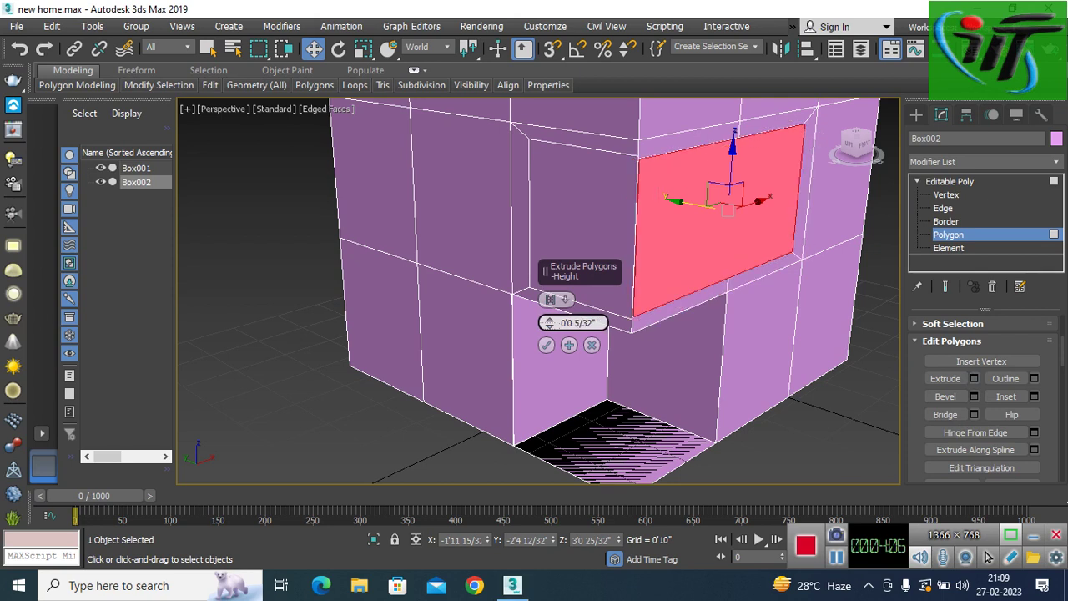
{"action": "left_click_drag", "start_coordinate": [549, 323], "coordinate": [550, 368]}
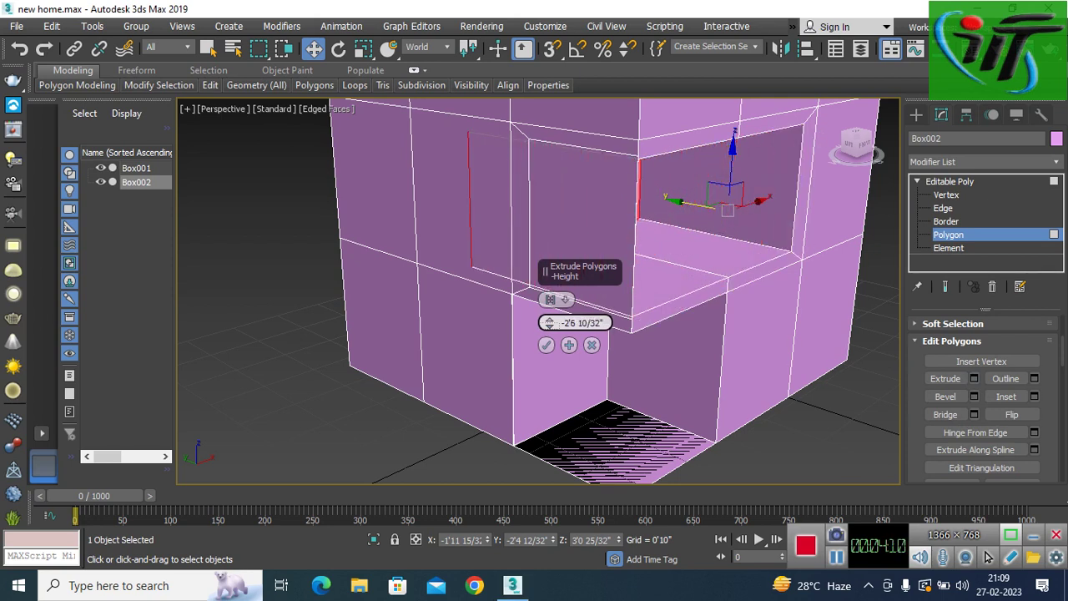
{"action": "mouse_move", "coordinate": [549, 323]}
{"action": "left_mouse_down"}
{"action": "mouse_move", "coordinate": [550, 284]}
{"action": "mouse_move", "coordinate": [549, 368]}
{"action": "left_mouse_up"}
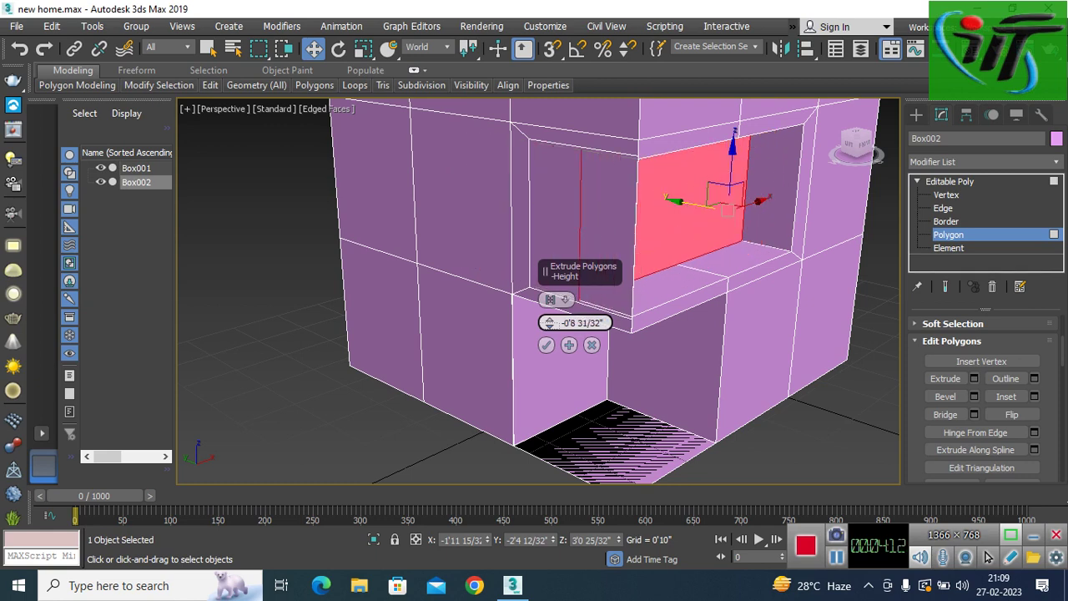
{"action": "left_click_drag", "start_coordinate": [549, 323], "coordinate": [550, 321]}
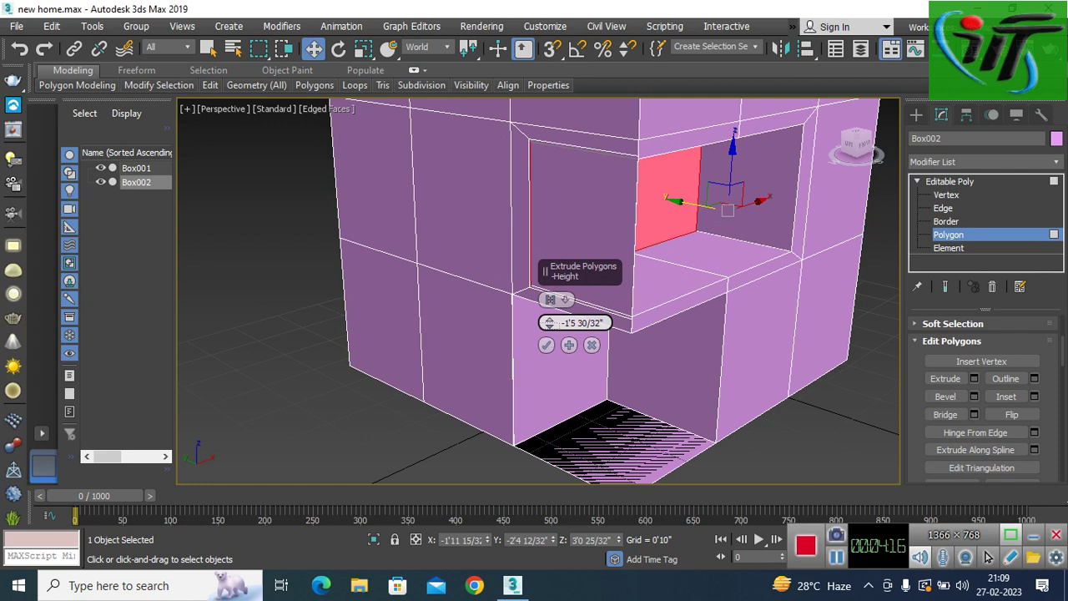
{"action": "left_click_drag", "start_coordinate": [549, 322], "coordinate": [550, 326]}
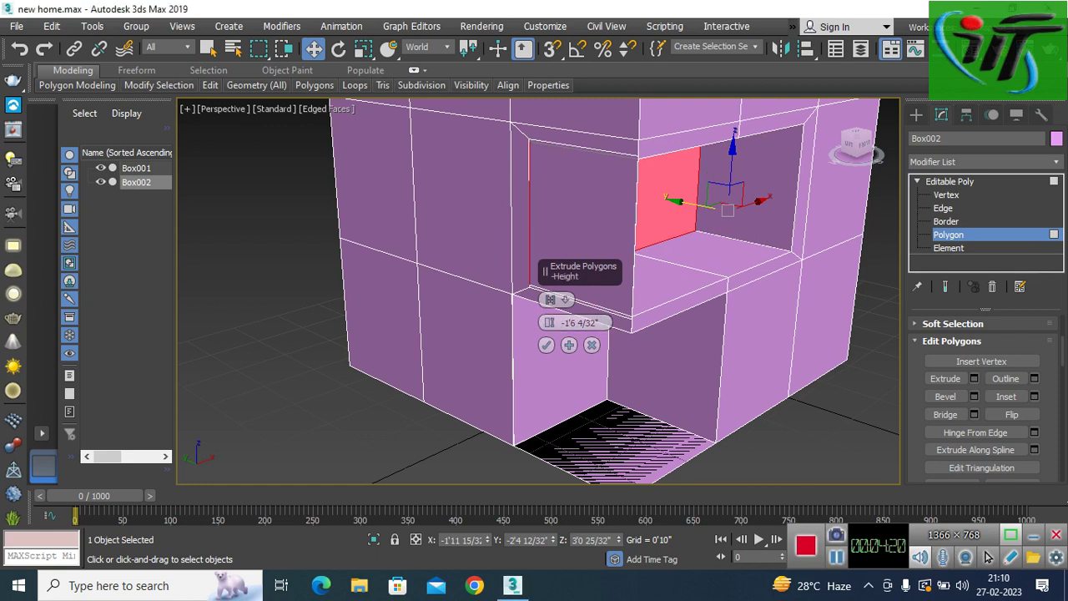
{"action": "mouse_move", "coordinate": [534, 334]}
{"action": "middle_mouse_down", "text": "alt"}
{"action": "mouse_move", "coordinate": [584, 326]}
{"action": "mouse_move", "coordinate": [538, 333]}
{"action": "middle_mouse_up", "text": "alt"}
{"action": "left_click_drag", "start_coordinate": [549, 322], "coordinate": [549, 343]}
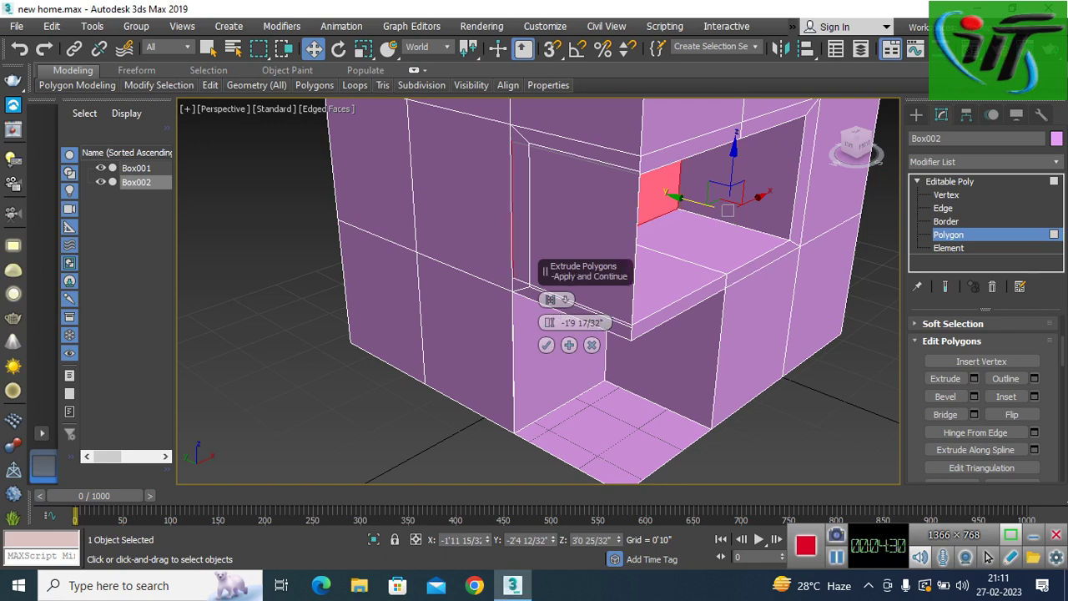
{"action": "left_click", "coordinate": [545, 345]}
{"action": "left_click", "coordinate": [550, 275]}
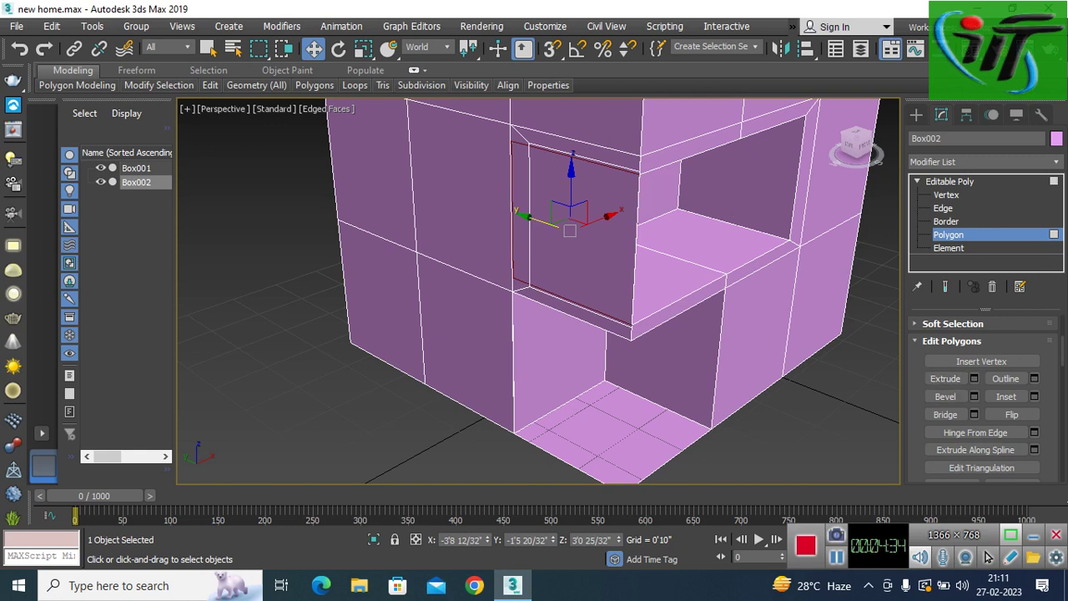
{"action": "left_click", "coordinate": [584, 251]}
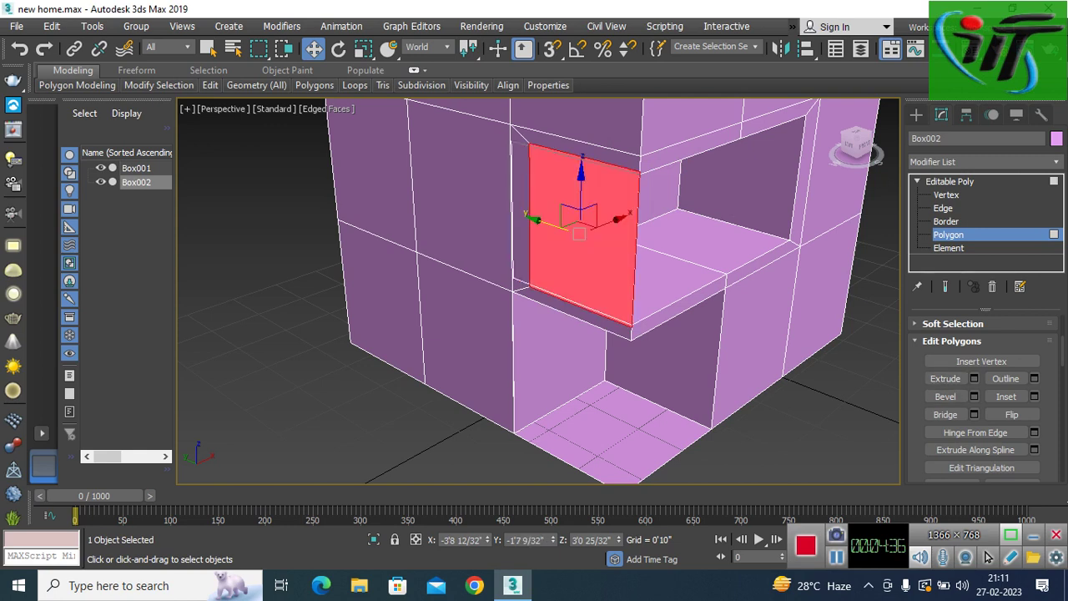
{"action": "key", "text": "Delete"}
{"action": "key", "text": "ctrl+z"}
{"action": "key", "text": "ctrl+z"}
{"action": "left_click", "coordinate": [622, 275]}
{"action": "middle_click_drag", "start_coordinate": [534, 333], "coordinate": [555, 334], "text": "alt"}
{"action": "left_click", "coordinate": [584, 192]}
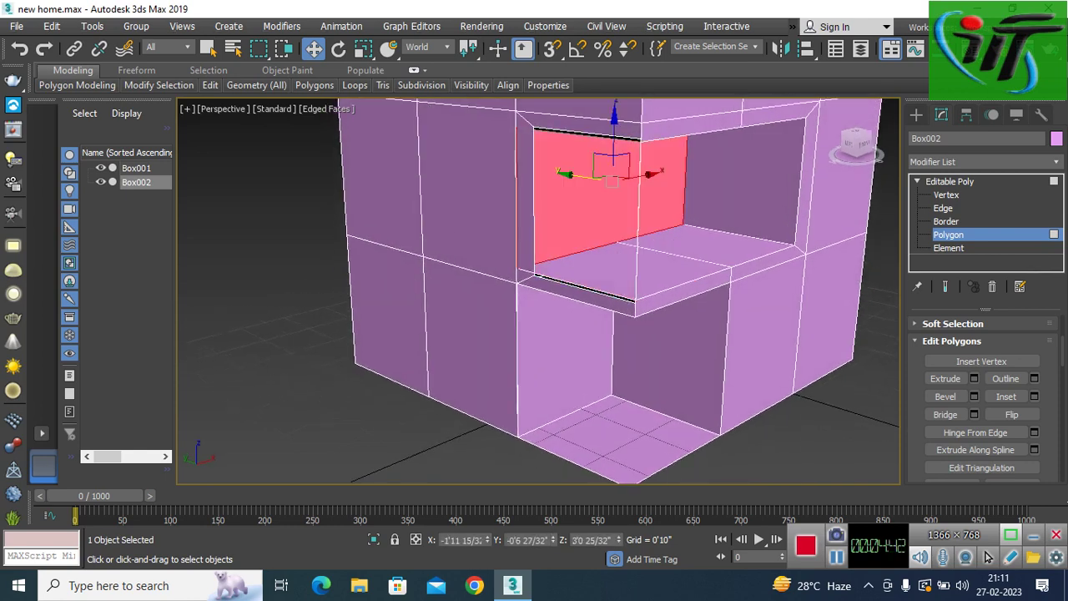
{"action": "mouse_move", "coordinate": [538, 292]}
{"action": "middle_mouse_down", "text": "alt"}
{"action": "mouse_move", "coordinate": [501, 292]}
{"action": "mouse_move", "coordinate": [585, 292]}
{"action": "middle_mouse_up", "text": "alt"}
{"action": "scroll", "coordinate": [539, 292], "scroll_direction": "up", "scroll_amount": 5}
{"action": "scroll", "coordinate": [538, 292], "scroll_direction": "up", "scroll_amount": 3}
{"action": "scroll", "coordinate": [538, 292], "scroll_direction": "down", "scroll_amount": 5}
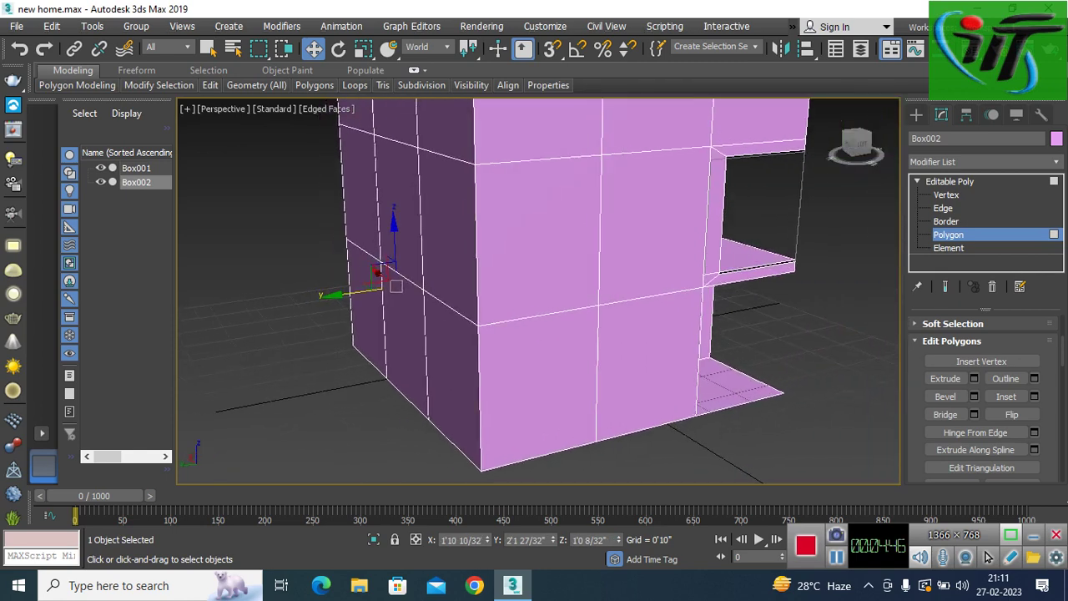
{"action": "left_click", "coordinate": [797, 199]}
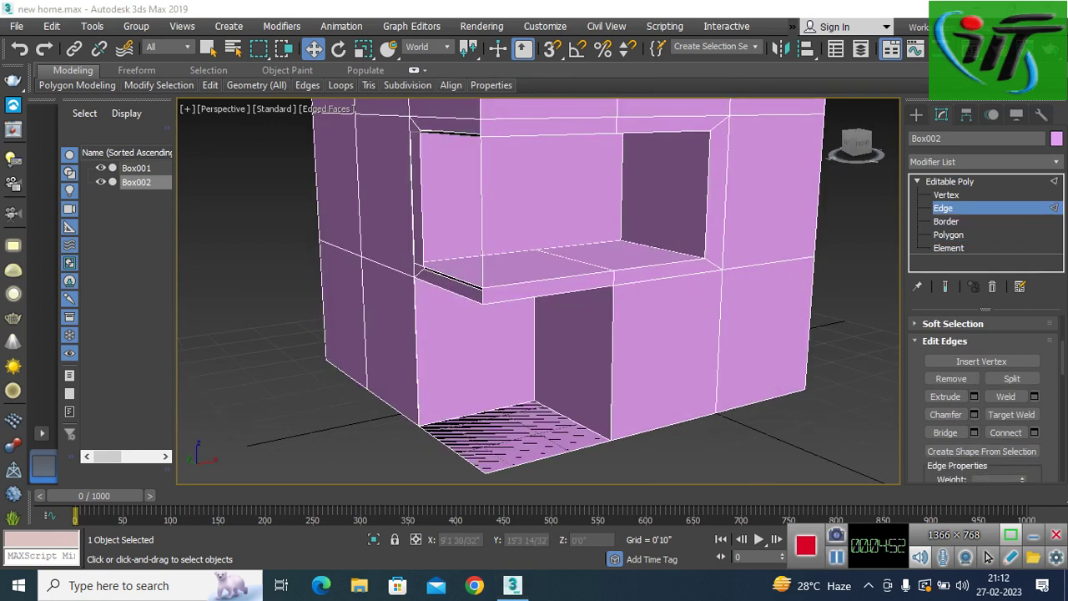
{"action": "left_click", "coordinate": [480, 209]}
Step: Select the eight rim faces around the window opening plus the opening's back face
{"action": "key", "text": "ctrl+d"}
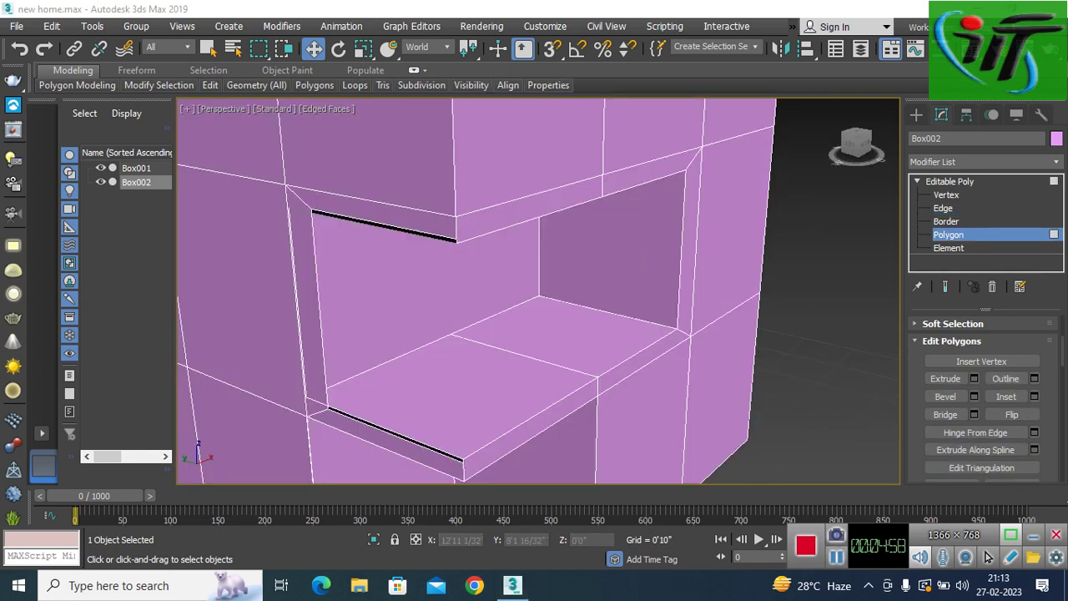
{"action": "left_click", "coordinate": [529, 208]}
{"action": "left_click", "coordinate": [651, 166], "text": "ctrl"}
{"action": "left_click", "coordinate": [691, 251], "text": "ctrl"}
{"action": "left_click", "coordinate": [643, 358], "text": "ctrl"}
{"action": "left_click", "coordinate": [529, 430], "text": "ctrl"}
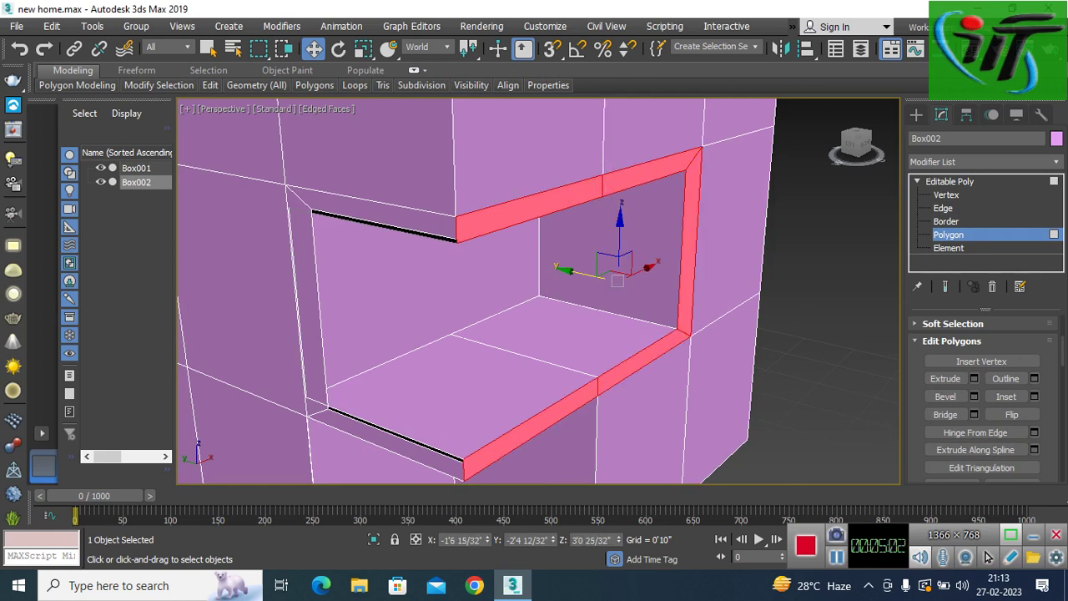
{"action": "left_click", "coordinate": [384, 438], "text": "ctrl"}
{"action": "left_click", "coordinate": [305, 292], "text": "ctrl"}
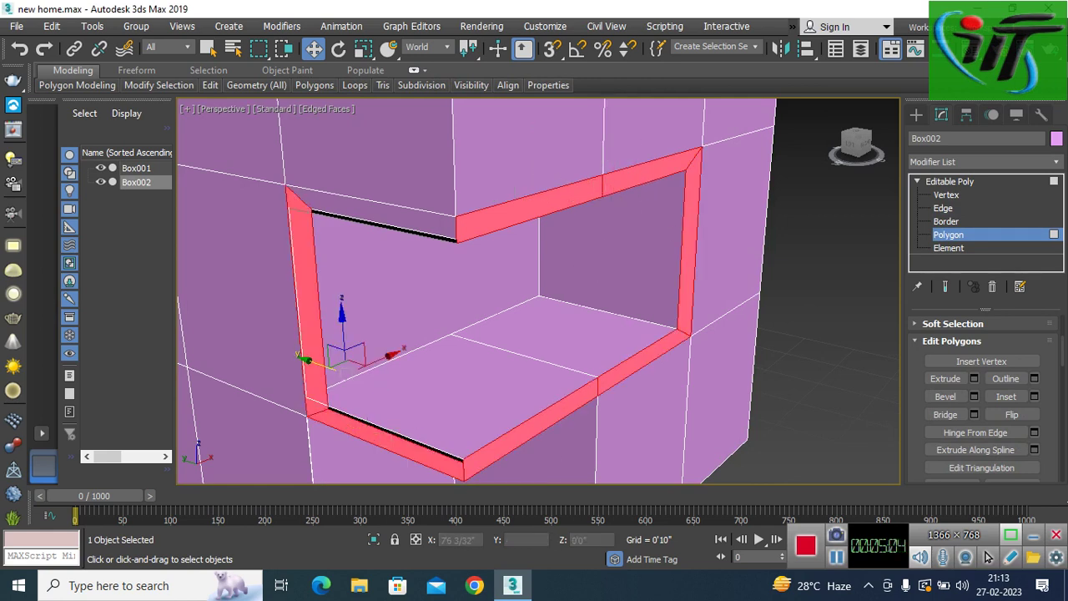
{"action": "left_click", "coordinate": [296, 209], "text": "ctrl"}
{"action": "left_click", "coordinate": [607, 242], "text": "ctrl"}
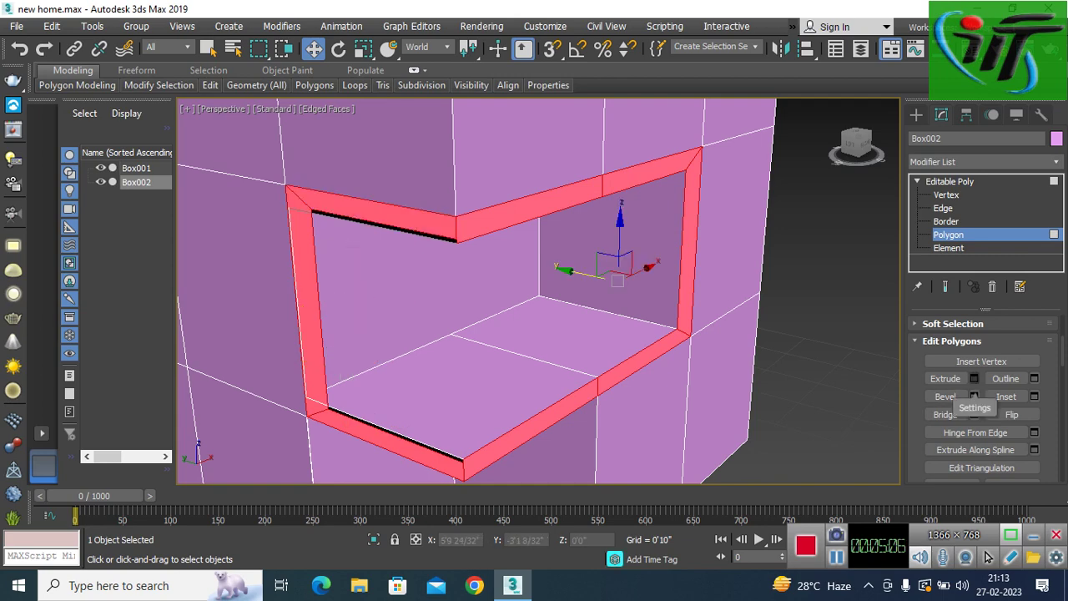
Step: Extrude the selected window-rim faces outward, roughly sizing the frame's projection
{"action": "left_click", "coordinate": [973, 378]}
{"action": "middle_click_drag", "start_coordinate": [575, 392], "coordinate": [547, 329]}
{"action": "mouse_move", "coordinate": [548, 322]}
{"action": "left_mouse_down"}
{"action": "mouse_move", "coordinate": [548, 293]}
{"action": "mouse_move", "coordinate": [548, 334]}
{"action": "left_mouse_up"}
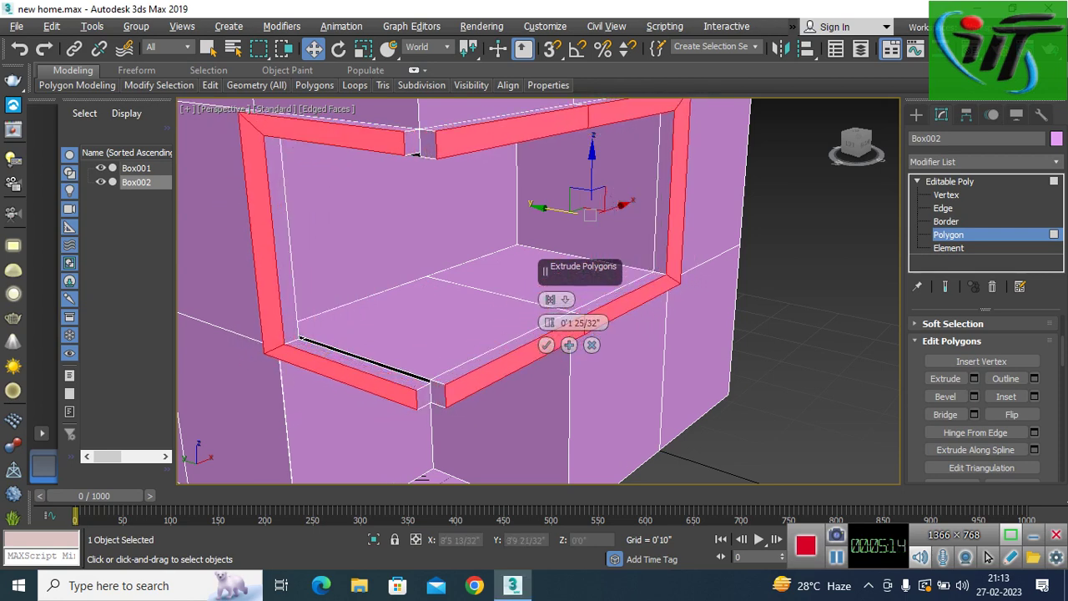
{"action": "mouse_move", "coordinate": [551, 276]}
{"action": "middle_mouse_down", "text": "alt"}
{"action": "mouse_move", "coordinate": [594, 231]}
{"action": "mouse_move", "coordinate": [635, 242]}
{"action": "mouse_move", "coordinate": [667, 233]}
{"action": "middle_mouse_up", "text": "alt"}
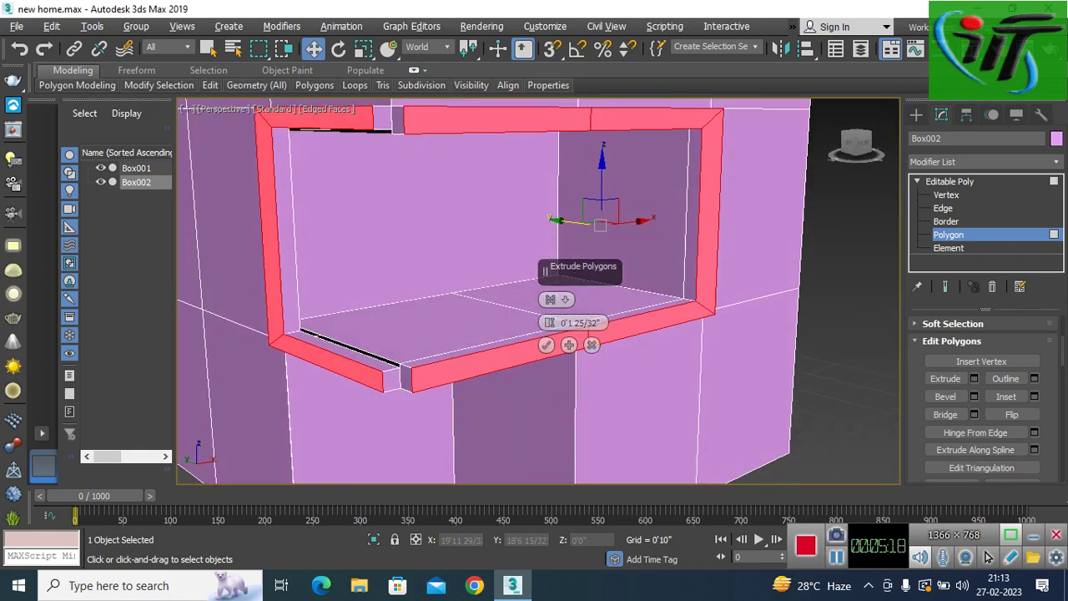
{"action": "middle_click_drag", "start_coordinate": [667, 233], "coordinate": [701, 242], "text": "alt"}
{"action": "left_click_drag", "start_coordinate": [549, 322], "coordinate": [549, 306]}
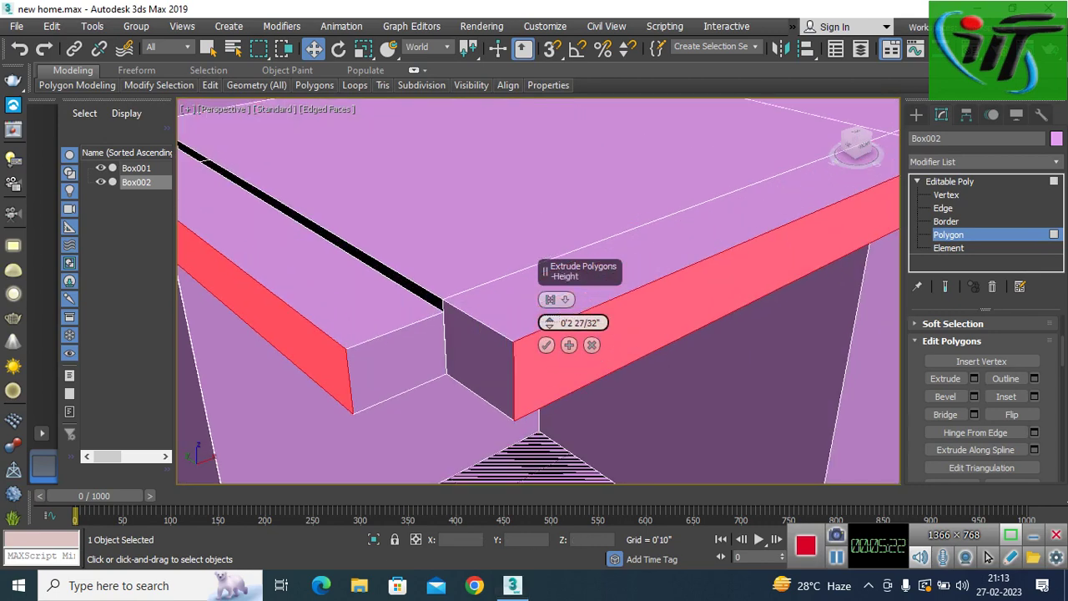
{"action": "scroll", "coordinate": [549, 322], "scroll_direction": "down", "scroll_amount": 5}
{"action": "middle_click_drag", "start_coordinate": [549, 322], "coordinate": [549, 323], "text": "alt"}
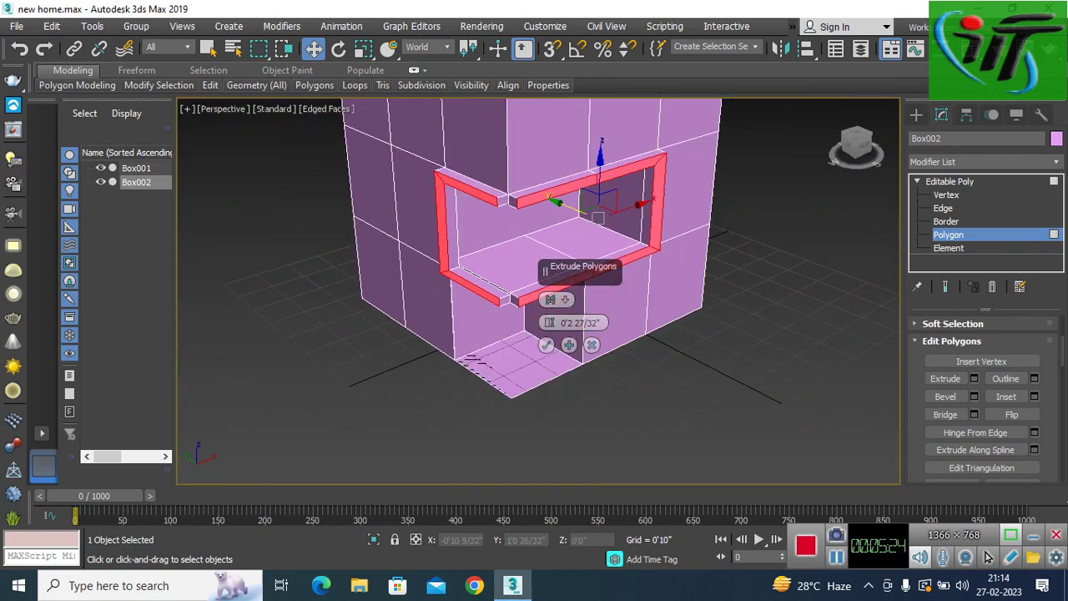
Step: Fine-tune the frame extrusion height to 0'3 14/32" and confirm it
{"action": "mouse_move", "coordinate": [549, 322]}
{"action": "left_mouse_down"}
{"action": "mouse_move", "coordinate": [549, 305]}
{"action": "mouse_move", "coordinate": [549, 327]}
{"action": "left_mouse_up"}
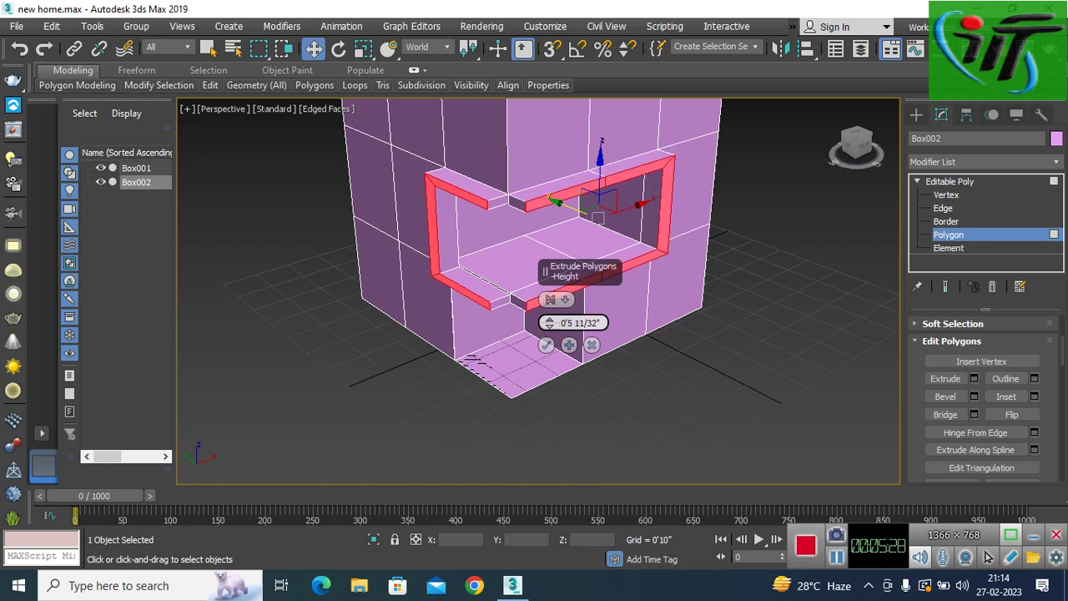
{"action": "left_click_drag", "start_coordinate": [549, 322], "coordinate": [550, 317]}
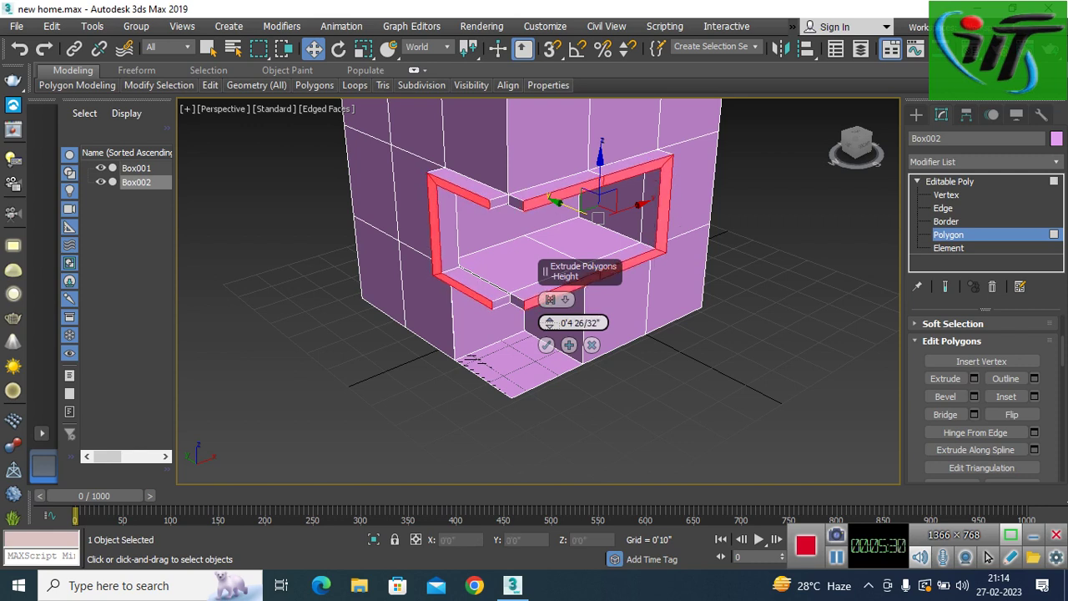
{"action": "left_click_drag", "start_coordinate": [549, 323], "coordinate": [549, 324]}
{"action": "mouse_move", "coordinate": [561, 322]}
{"action": "middle_mouse_down", "text": "alt"}
{"action": "mouse_move", "coordinate": [584, 326]}
{"action": "mouse_move", "coordinate": [549, 323]}
{"action": "middle_mouse_up", "text": "alt"}
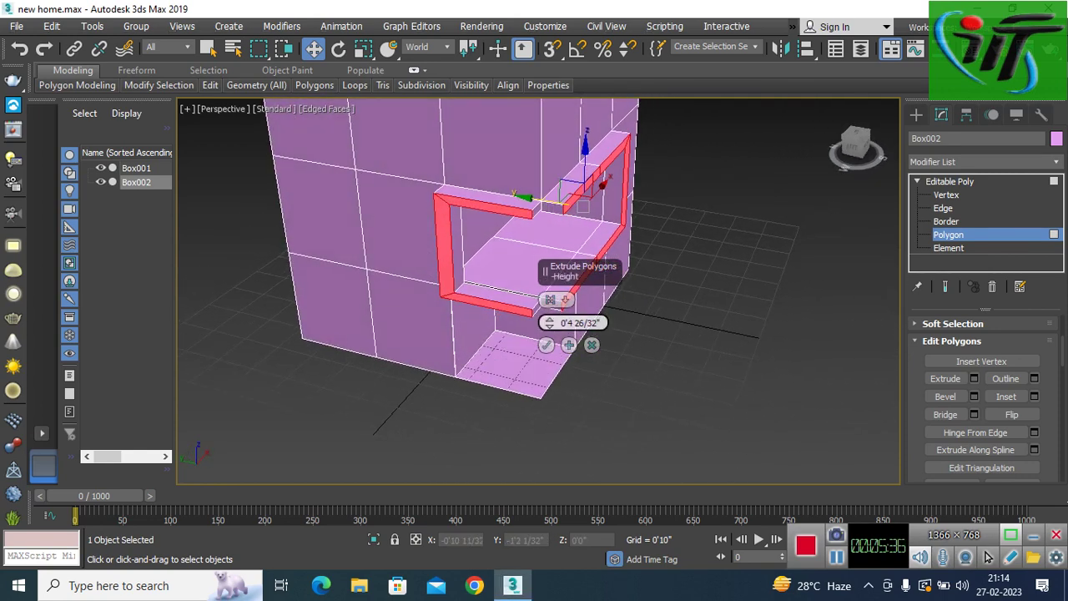
{"action": "left_click_drag", "start_coordinate": [549, 322], "coordinate": [549, 325]}
{"action": "mouse_move", "coordinate": [549, 326]}
{"action": "middle_mouse_down", "text": "alt"}
{"action": "mouse_move", "coordinate": [584, 325]}
{"action": "mouse_move", "coordinate": [552, 340]}
{"action": "middle_mouse_up", "text": "alt"}
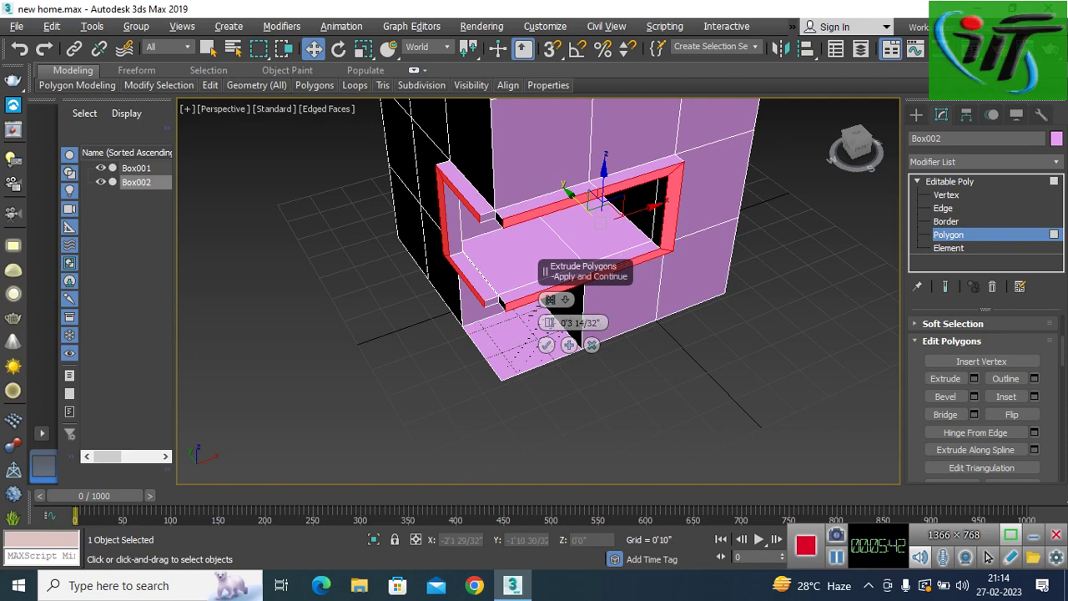
{"action": "left_click", "coordinate": [547, 344]}
{"action": "scroll", "coordinate": [547, 345], "scroll_direction": "up", "scroll_amount": 5}
{"action": "scroll", "coordinate": [547, 345], "scroll_direction": "up", "scroll_amount": 5}
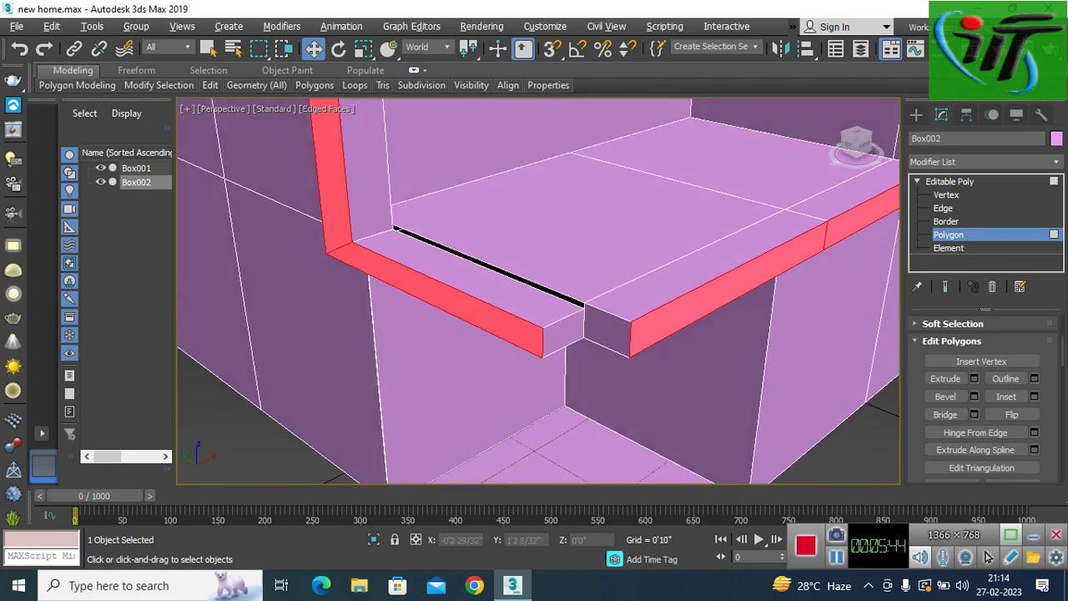
Step: Select the sill's small end face and extrude it outward with Shift+E
{"action": "scroll", "coordinate": [546, 344], "scroll_direction": "up", "scroll_amount": 3}
{"action": "left_click", "coordinate": [610, 332]}
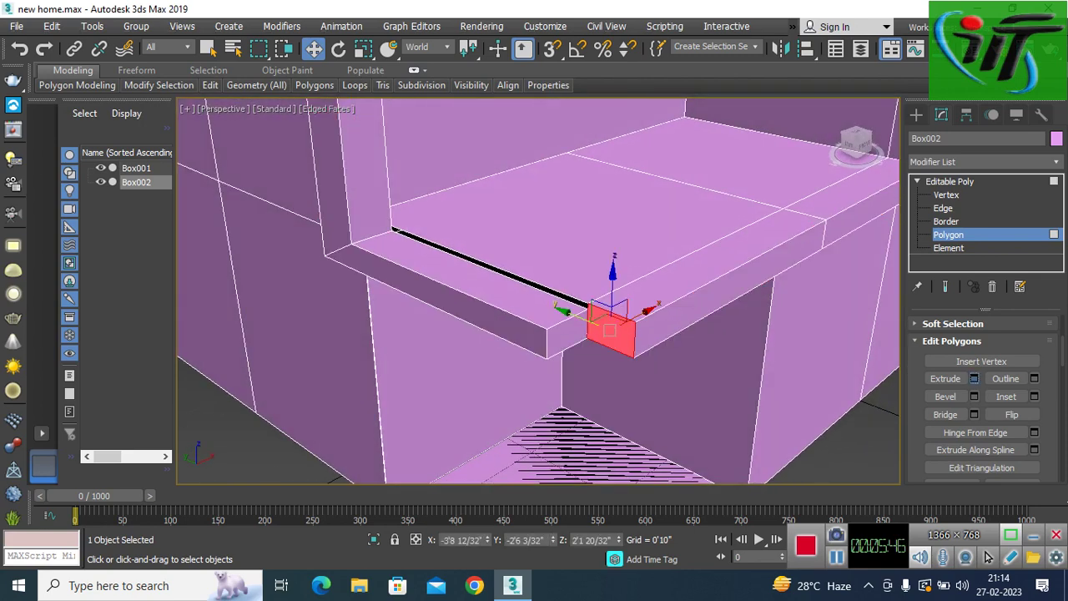
{"action": "key", "text": "shift+e"}
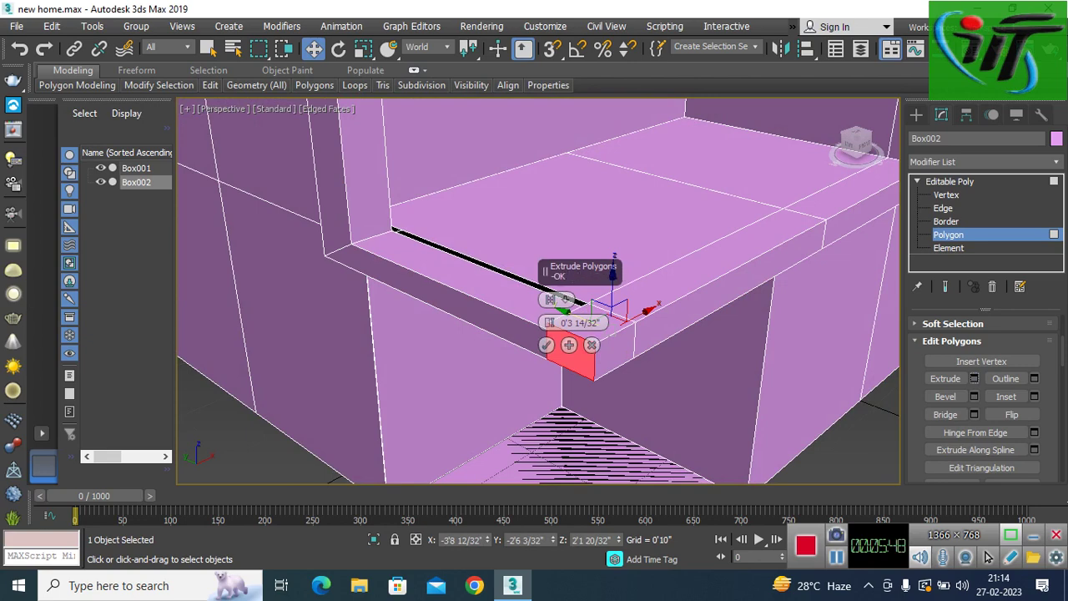
{"action": "scroll", "coordinate": [585, 338], "scroll_direction": "up", "scroll_amount": 3}
{"action": "scroll", "coordinate": [584, 338], "scroll_direction": "up", "scroll_amount": 3}
{"action": "scroll", "coordinate": [584, 338], "scroll_direction": "down", "scroll_amount": 2}
{"action": "scroll", "coordinate": [584, 338], "scroll_direction": "down", "scroll_amount": 2}
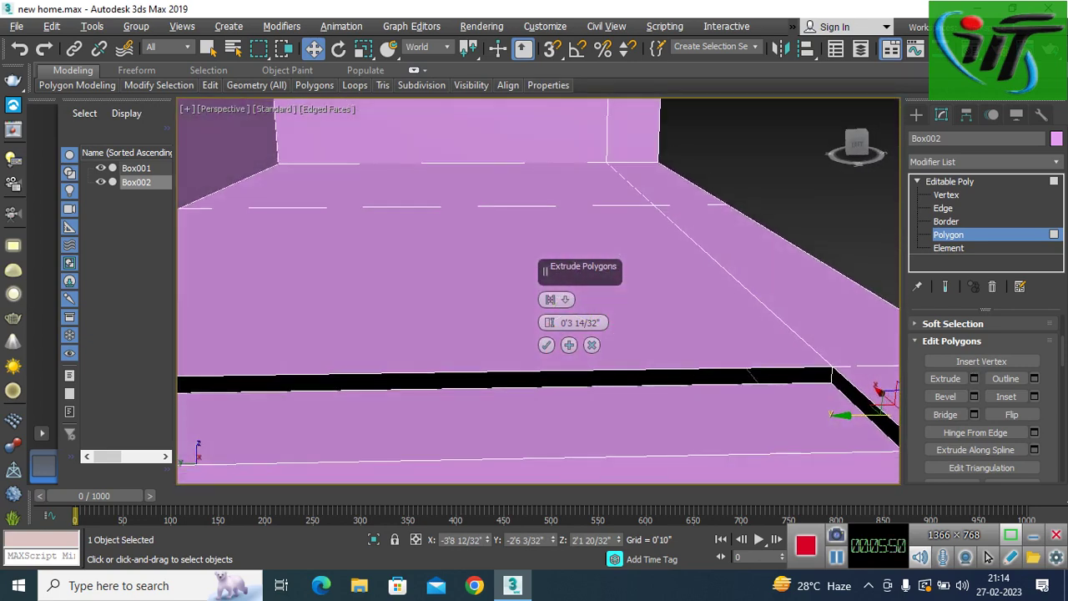
{"action": "scroll", "coordinate": [584, 338], "scroll_direction": "down", "scroll_amount": 3}
{"action": "mouse_move", "coordinate": [711, 352]}
{"action": "middle_mouse_down", "text": "alt"}
{"action": "mouse_move", "coordinate": [562, 280]}
{"action": "mouse_move", "coordinate": [529, 295]}
{"action": "mouse_move", "coordinate": [522, 341]}
{"action": "mouse_move", "coordinate": [519, 298]}
{"action": "mouse_move", "coordinate": [547, 338]}
{"action": "middle_mouse_up", "text": "alt"}
{"action": "left_click", "coordinate": [553, 346]}
Step: Reselect the sill's end face and extrude it again toward 0'3 14/32"
{"action": "left_click", "coordinate": [354, 321]}
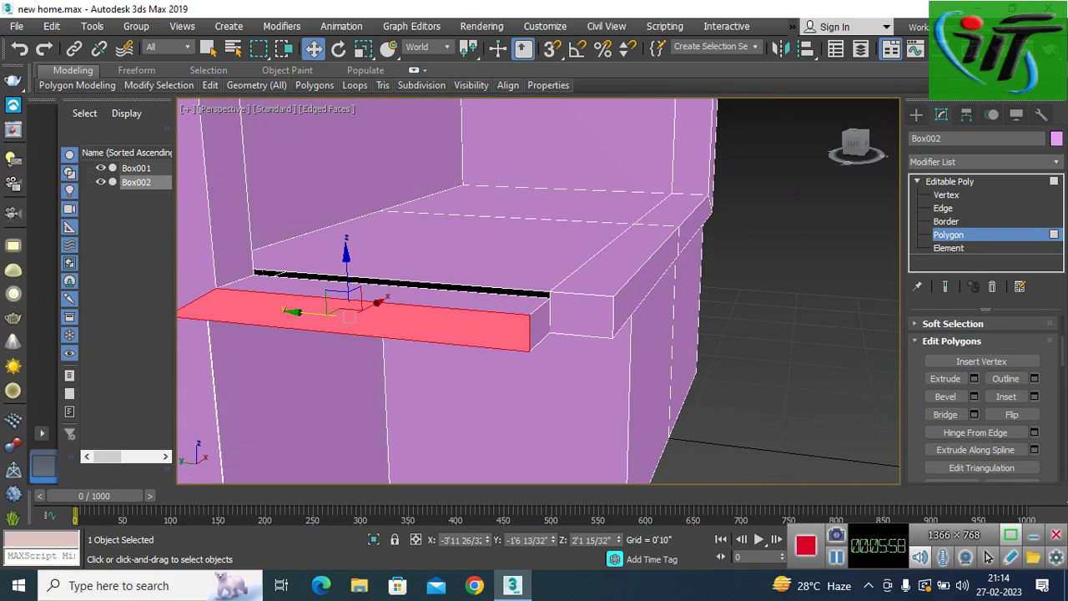
{"action": "left_click", "coordinate": [581, 315]}
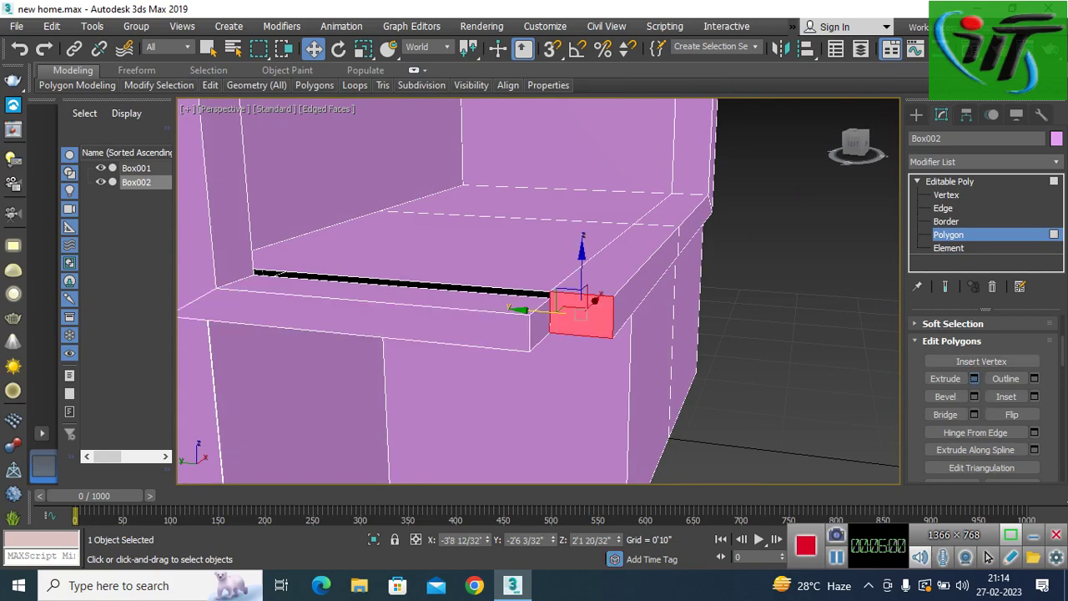
{"action": "left_click", "coordinate": [974, 378]}
{"action": "mouse_move", "coordinate": [534, 384]}
{"action": "middle_mouse_down", "text": "alt"}
{"action": "mouse_move", "coordinate": [534, 351]}
{"action": "mouse_move", "coordinate": [551, 325]}
{"action": "mouse_move", "coordinate": [588, 316]}
{"action": "mouse_move", "coordinate": [547, 335]}
{"action": "middle_mouse_up", "text": "alt"}
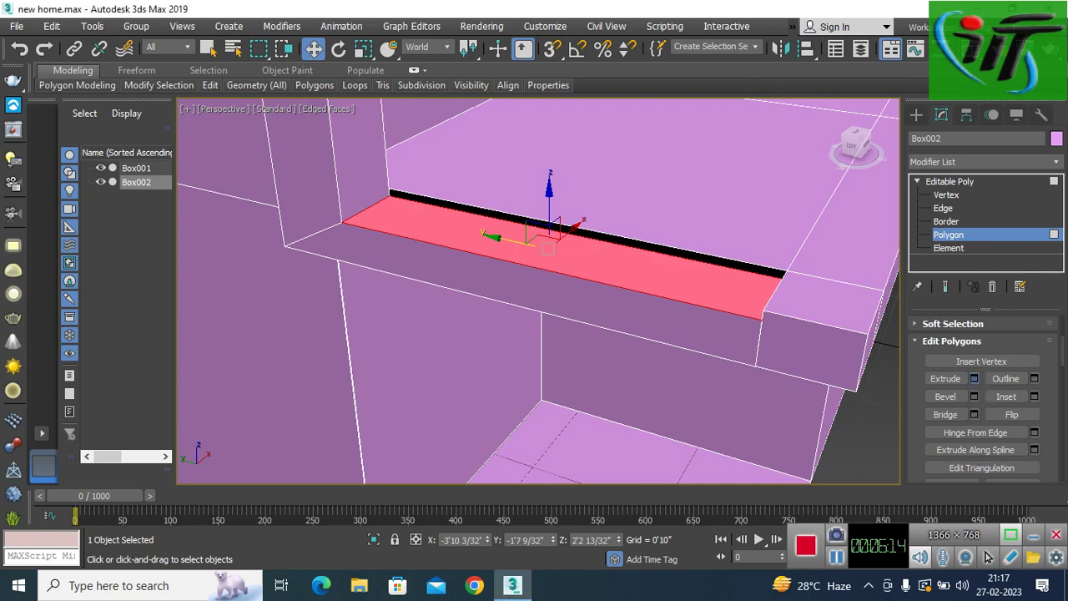
Step: Extrude the sill's top strip upward about 0'0 12/32" and confirm
{"action": "left_click", "coordinate": [974, 378]}
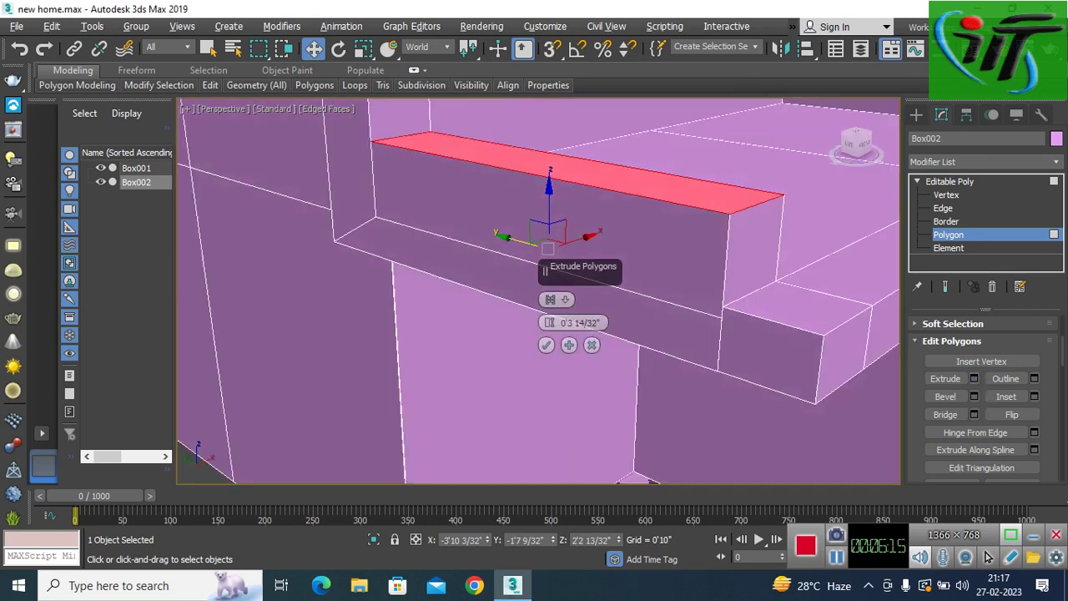
{"action": "middle_click_drag", "start_coordinate": [501, 375], "coordinate": [576, 322], "text": "alt"}
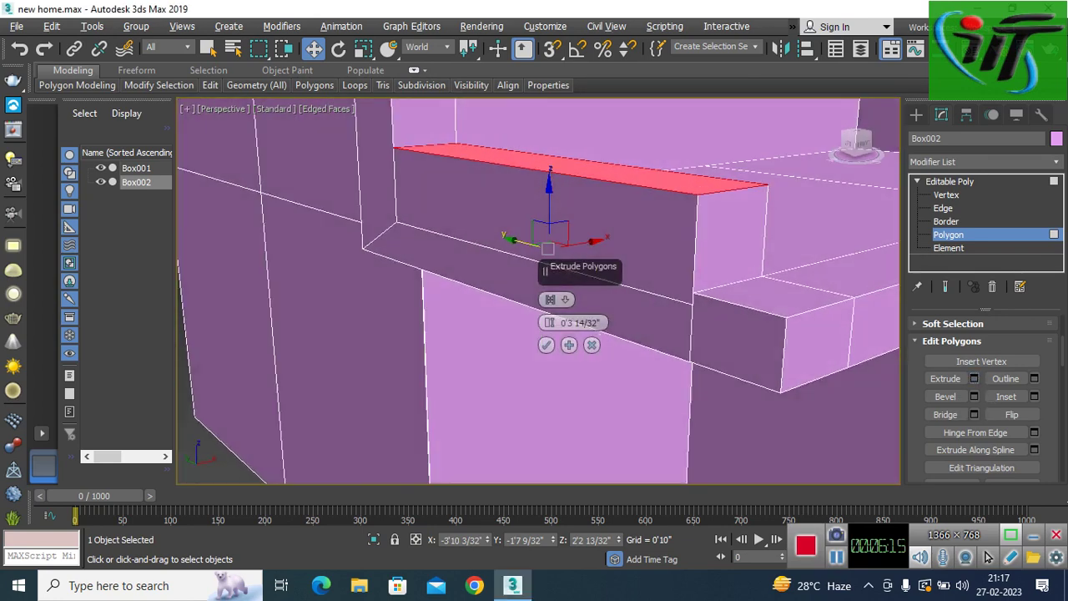
{"action": "left_click_drag", "start_coordinate": [549, 323], "coordinate": [549, 331]}
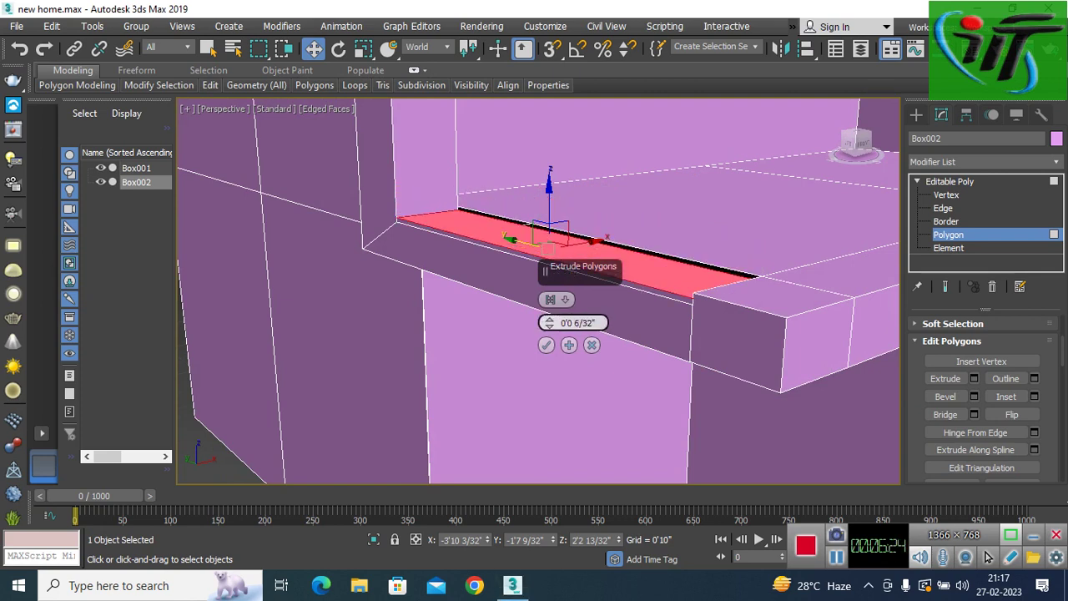
{"action": "left_click_drag", "start_coordinate": [549, 322], "coordinate": [549, 318]}
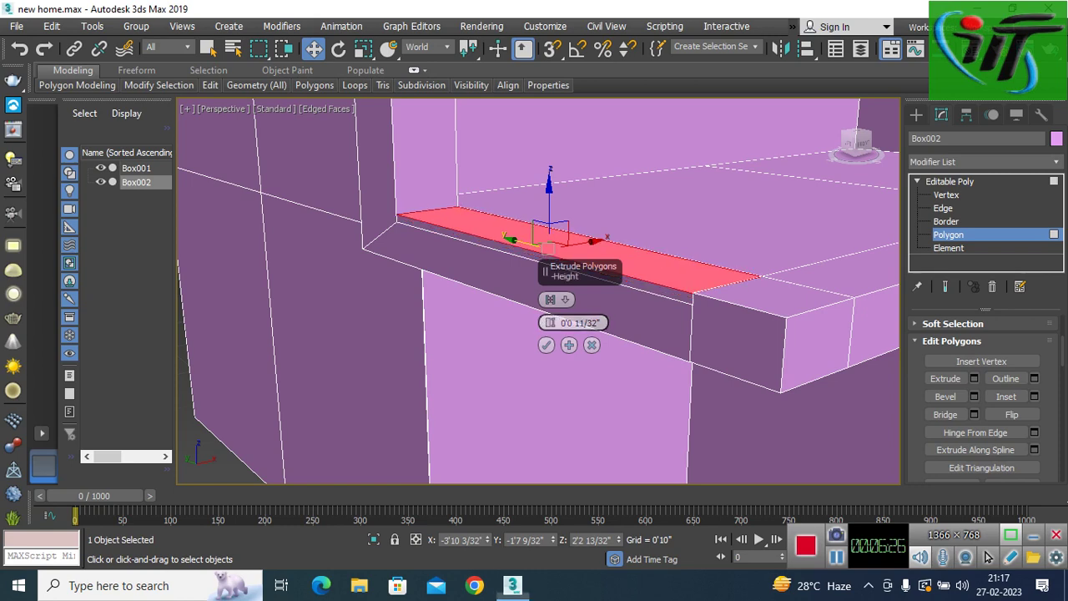
{"action": "scroll", "coordinate": [549, 322], "scroll_direction": "up", "scroll_amount": 3}
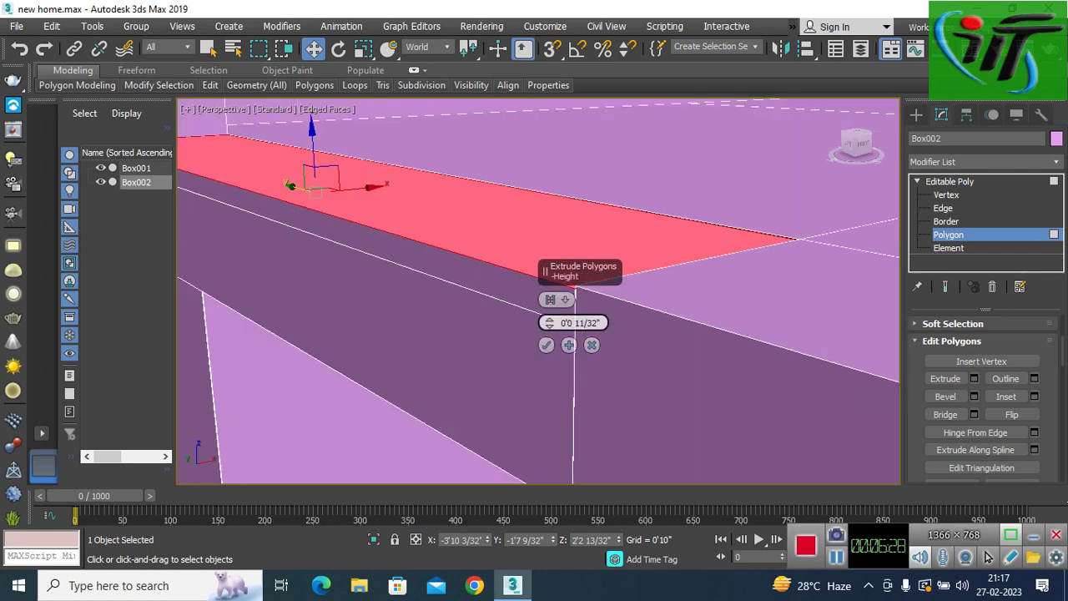
{"action": "mouse_move", "coordinate": [549, 322]}
{"action": "left_mouse_down"}
{"action": "mouse_move", "coordinate": [549, 311]}
{"action": "mouse_move", "coordinate": [549, 328]}
{"action": "left_mouse_up"}
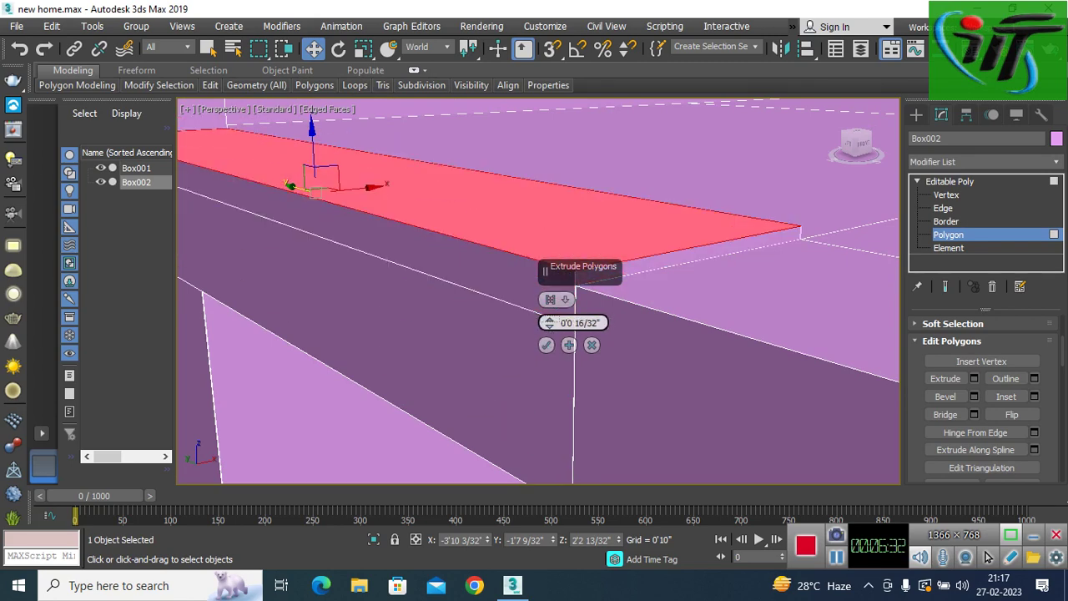
{"action": "left_click_drag", "start_coordinate": [550, 322], "coordinate": [549, 322]}
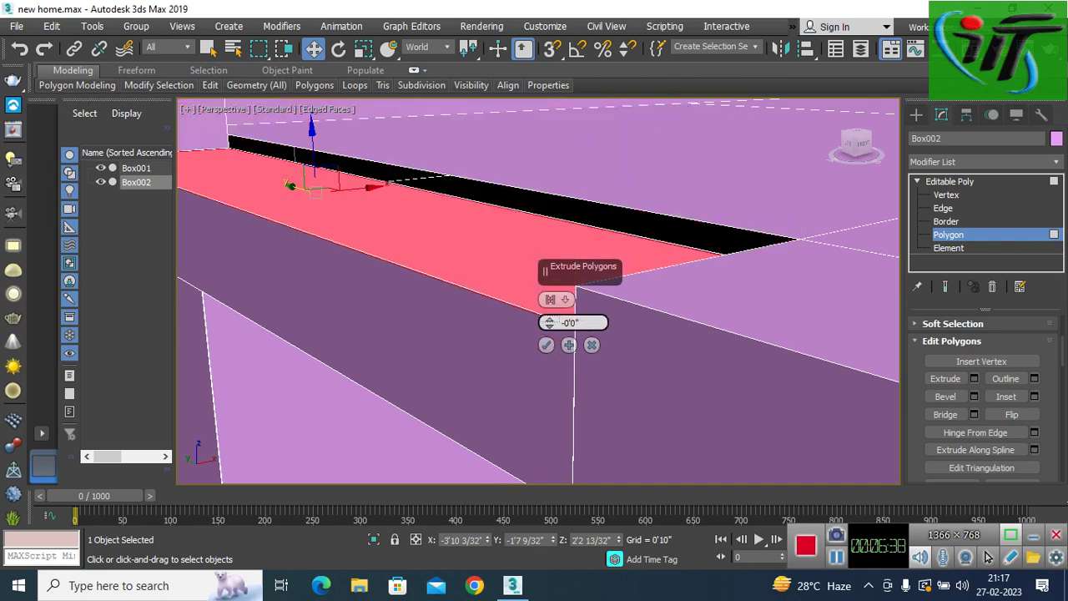
{"action": "left_click_drag", "start_coordinate": [549, 322], "coordinate": [549, 317]}
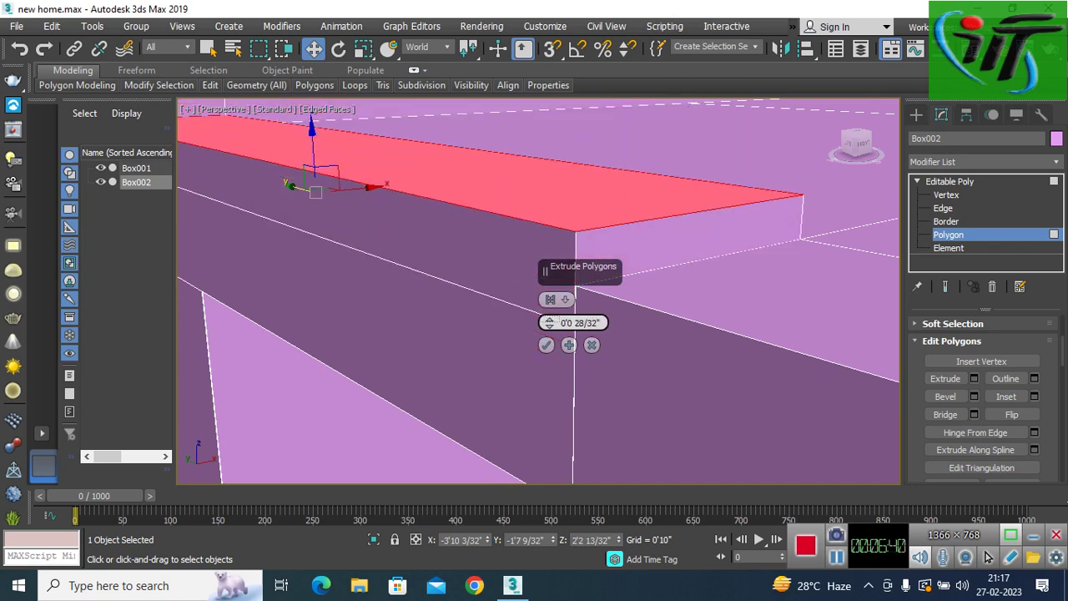
{"action": "left_click_drag", "start_coordinate": [549, 322], "coordinate": [549, 330]}
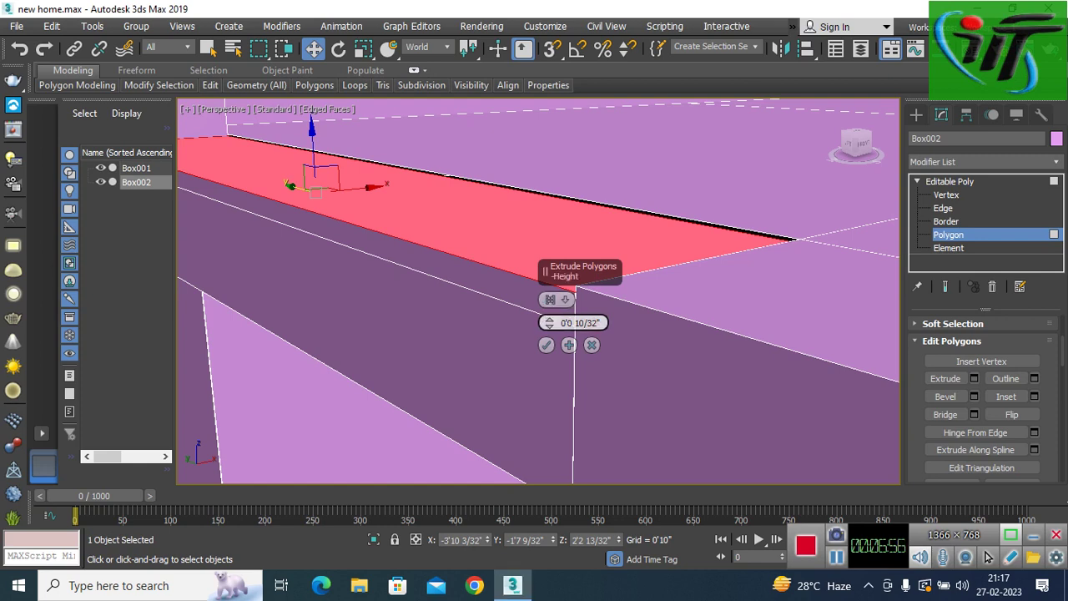
{"action": "left_click_drag", "start_coordinate": [549, 322], "coordinate": [549, 329]}
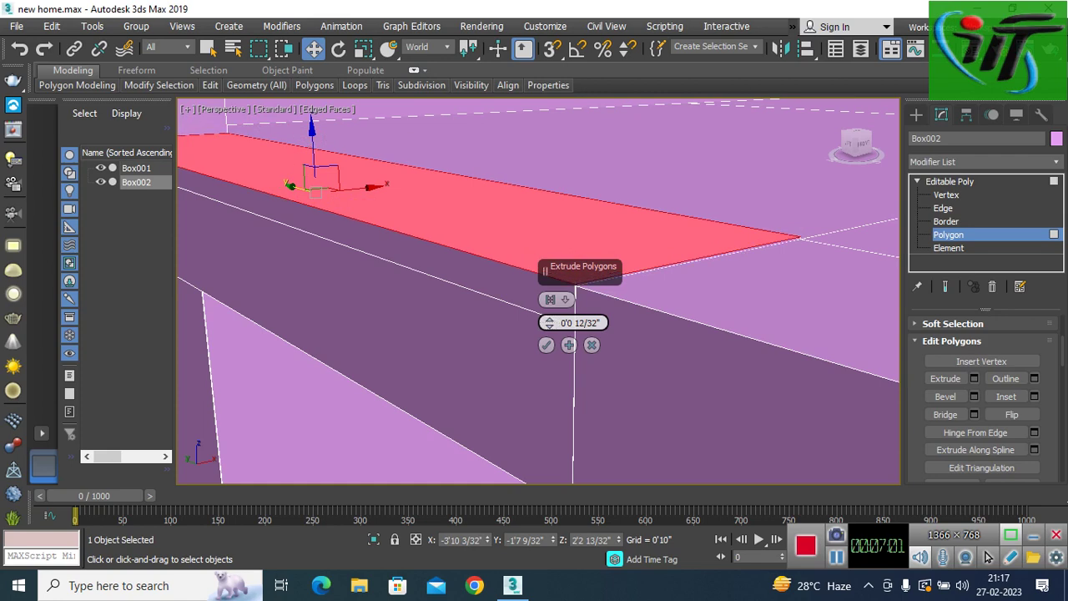
{"action": "left_click", "coordinate": [546, 344]}
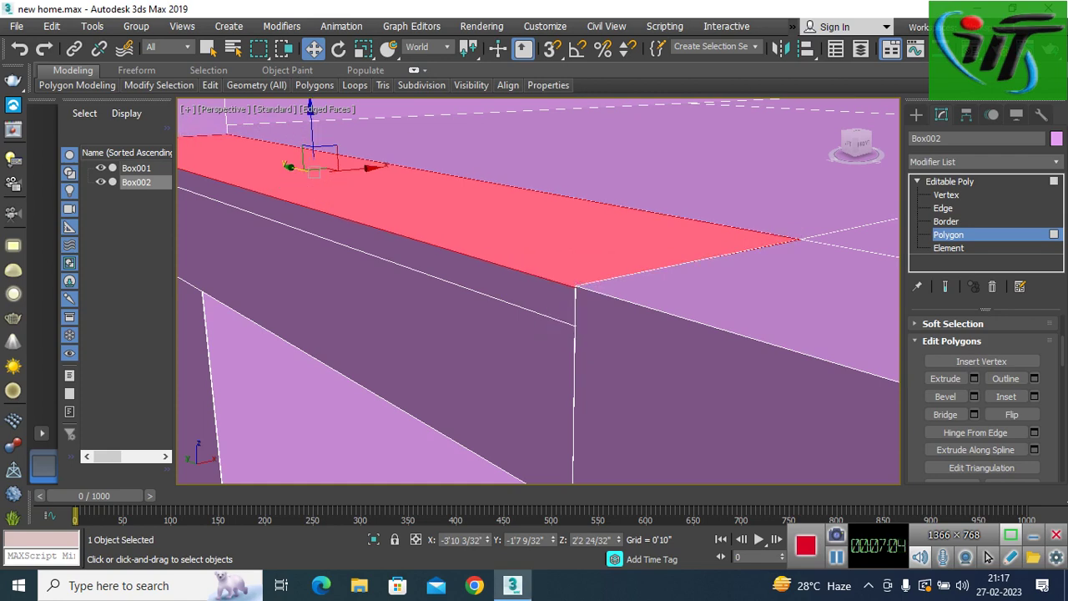
Step: Select the sill's thin front face and switch to Edge sub-object level
{"action": "scroll", "coordinate": [546, 345], "scroll_direction": "down", "scroll_amount": 2}
{"action": "scroll", "coordinate": [545, 345], "scroll_direction": "down", "scroll_amount": 2}
{"action": "scroll", "coordinate": [538, 292], "scroll_direction": "up", "scroll_amount": 1}
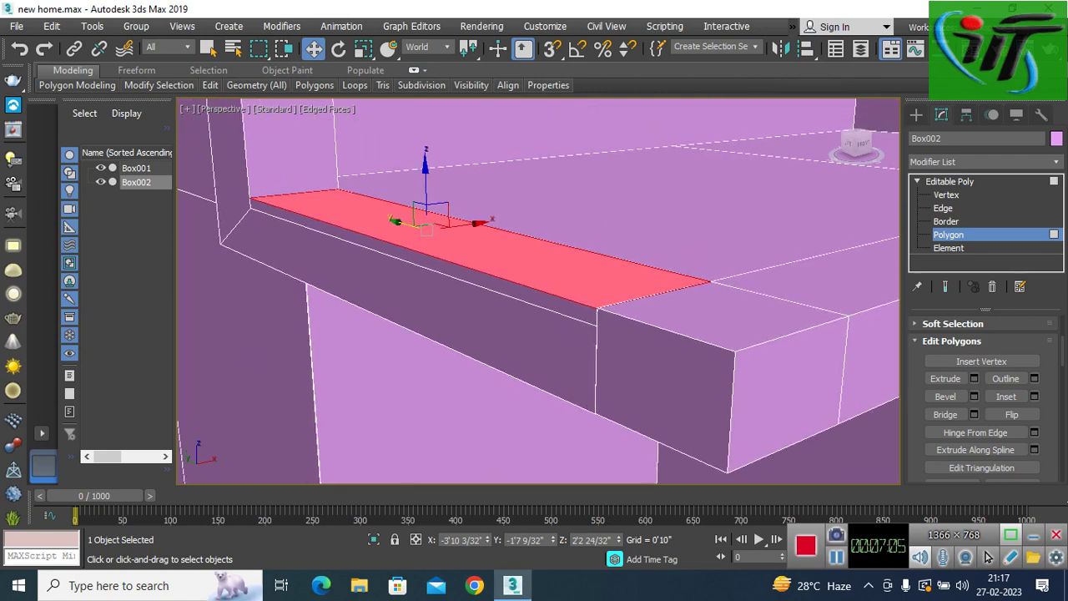
{"action": "left_click", "coordinate": [421, 257]}
{"action": "key", "text": "2"}
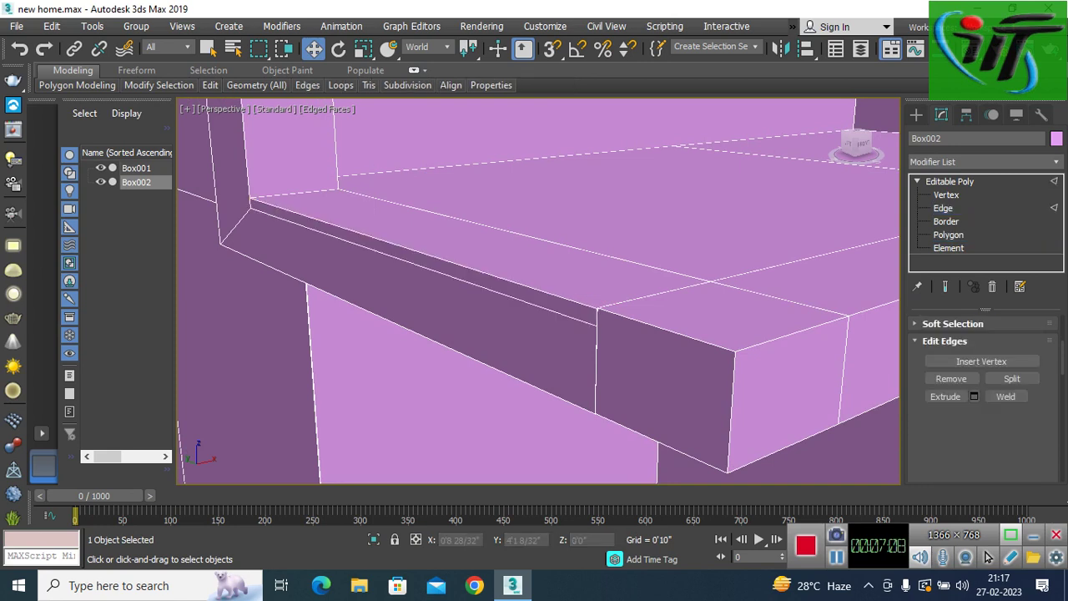
Step: Select the window sill's long front edge, zooming in to pick it
{"action": "left_click", "coordinate": [501, 278]}
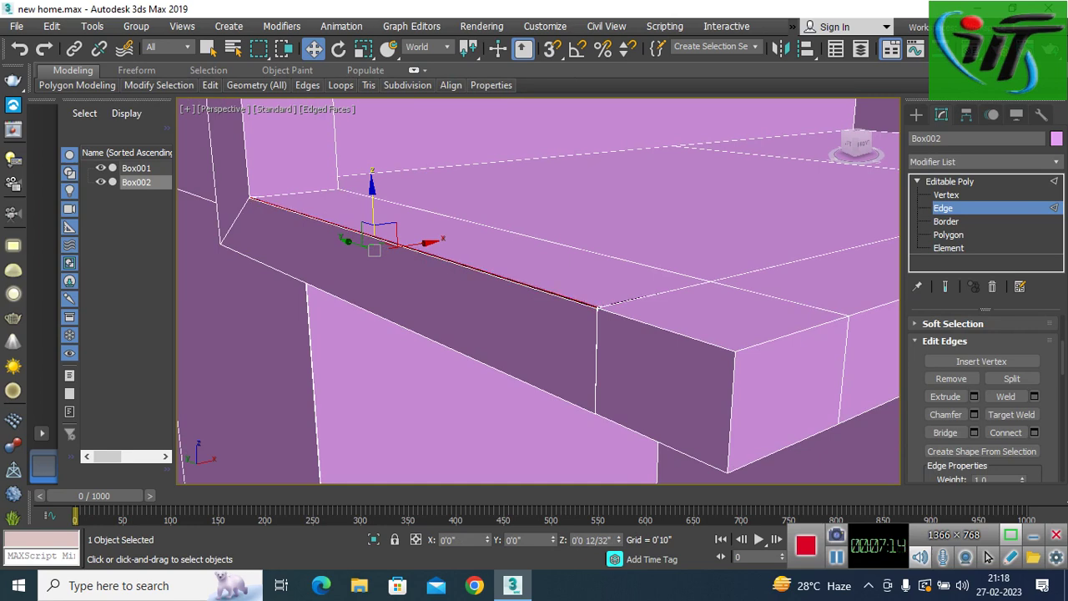
{"action": "key", "text": "z"}
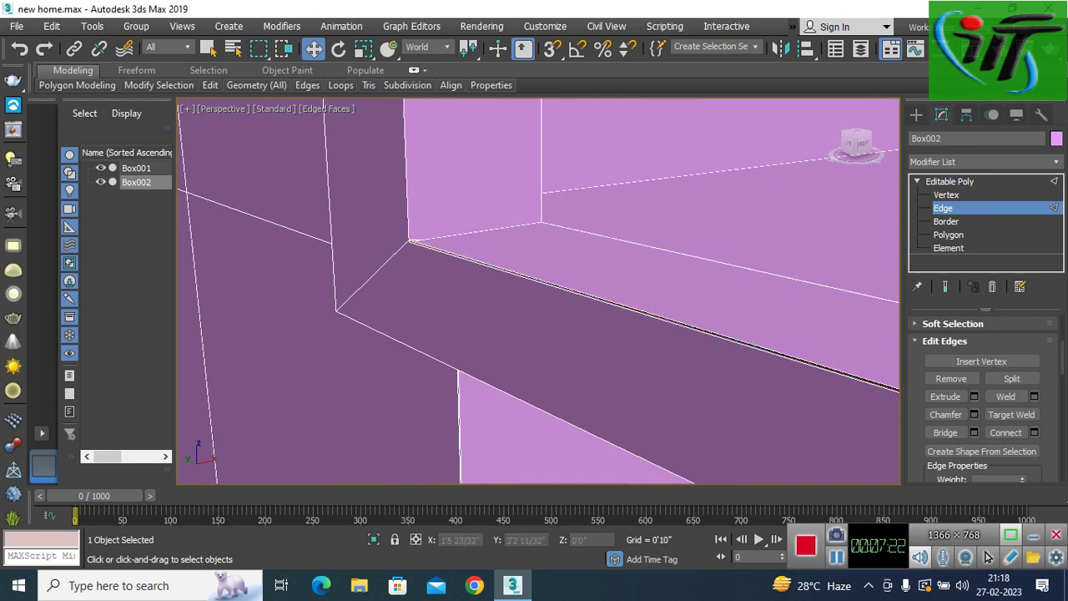
{"action": "left_click", "coordinate": [568, 285]}
{"action": "key", "text": "ctrl+d"}
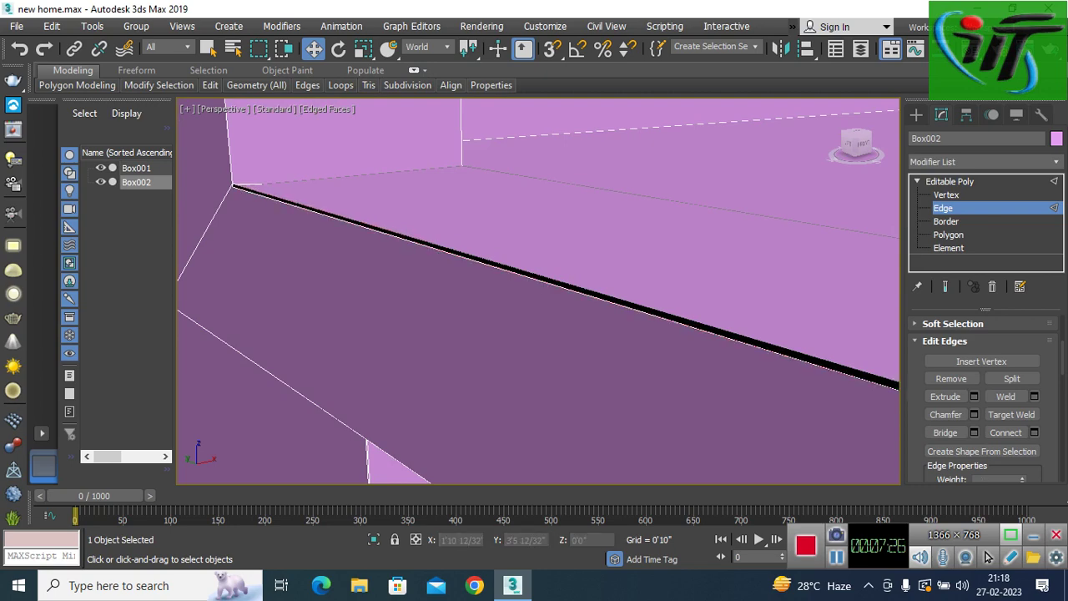
{"action": "scroll", "coordinate": [548, 251], "scroll_direction": "down", "scroll_amount": 3}
{"action": "left_click", "coordinate": [549, 225]}
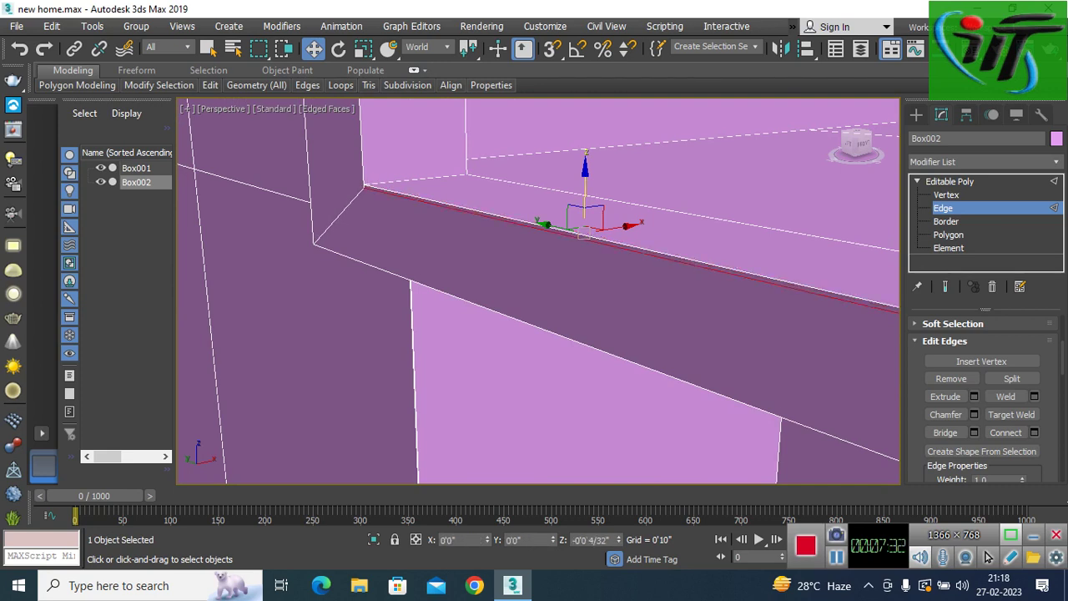
Step: Nudge the selected sill edge slightly with Move and bring the sill corner into view
{"action": "middle_click_drag", "start_coordinate": [584, 292], "coordinate": [467, 300], "text": "alt"}
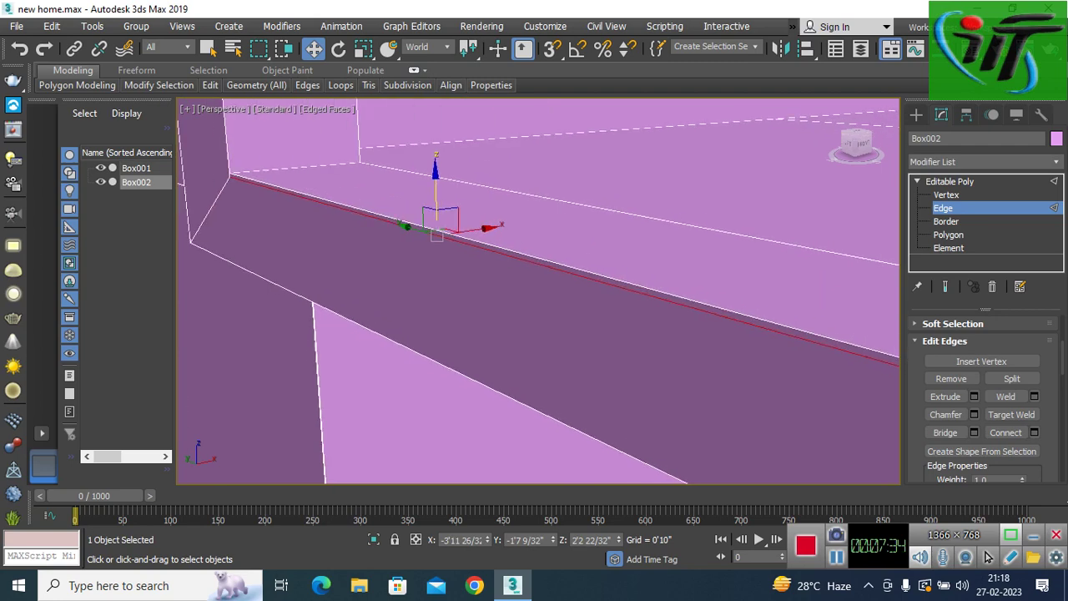
{"action": "middle_click_drag", "start_coordinate": [538, 292], "coordinate": [434, 276], "text": "alt"}
{"action": "mouse_move", "coordinate": [538, 292]}
{"action": "middle_mouse_down", "text": "alt"}
{"action": "mouse_move", "coordinate": [584, 301]}
{"action": "mouse_move", "coordinate": [555, 300]}
{"action": "middle_mouse_up", "text": "alt"}
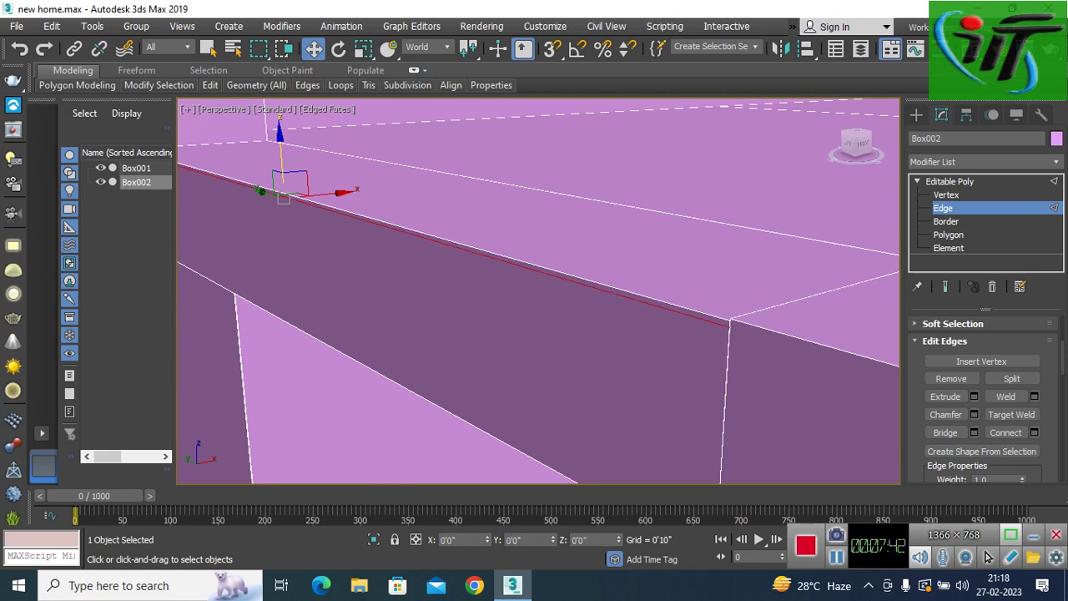
{"action": "left_click", "coordinate": [946, 397]}
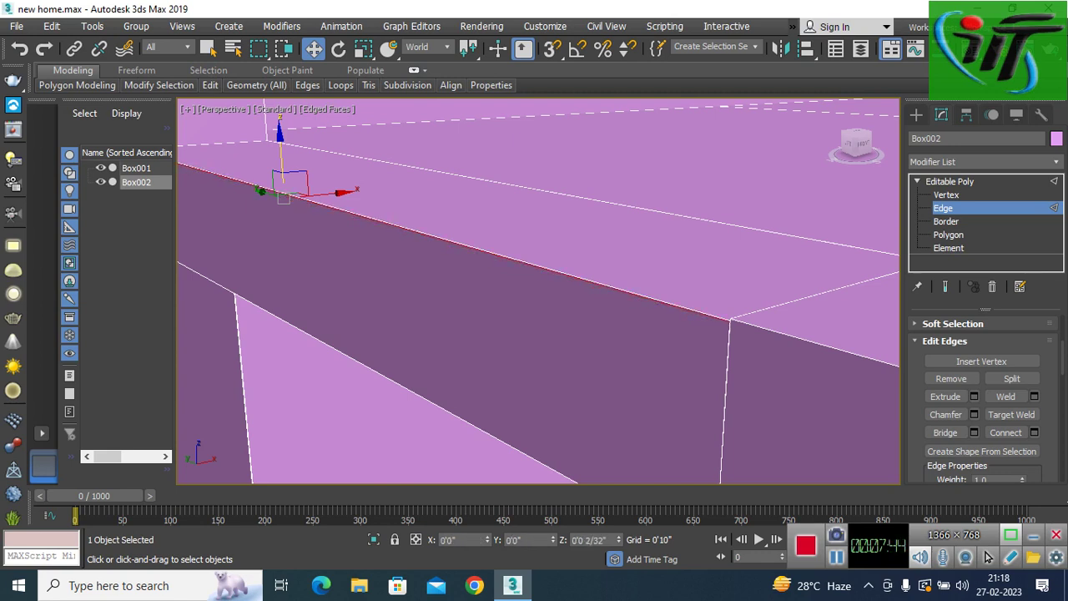
{"action": "scroll", "coordinate": [298, 177], "scroll_direction": "down", "scroll_amount": 3}
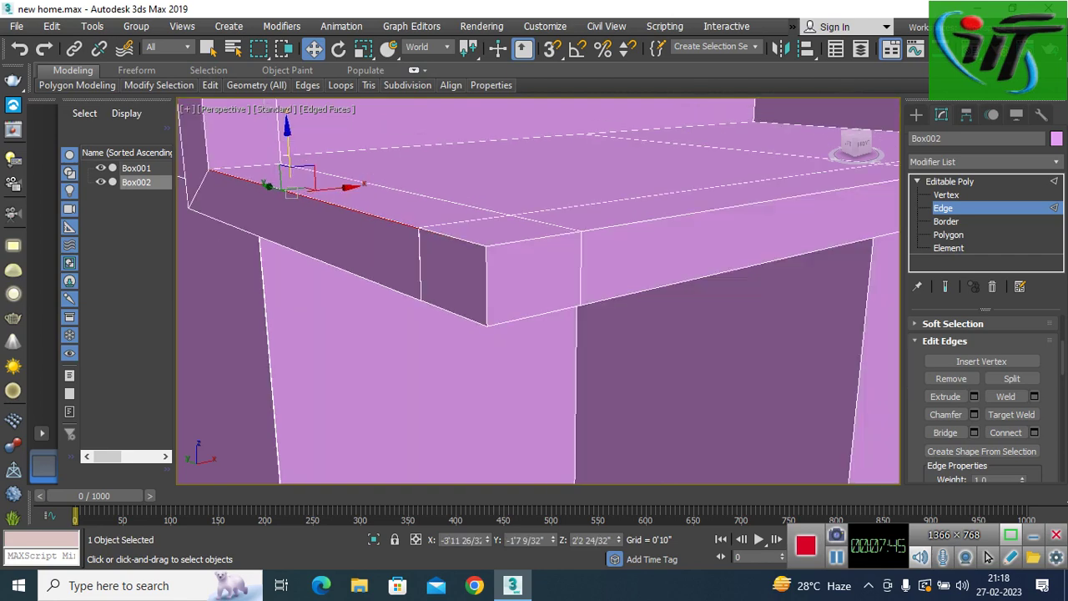
{"action": "middle_click_drag", "start_coordinate": [376, 292], "coordinate": [400, 317], "text": "alt"}
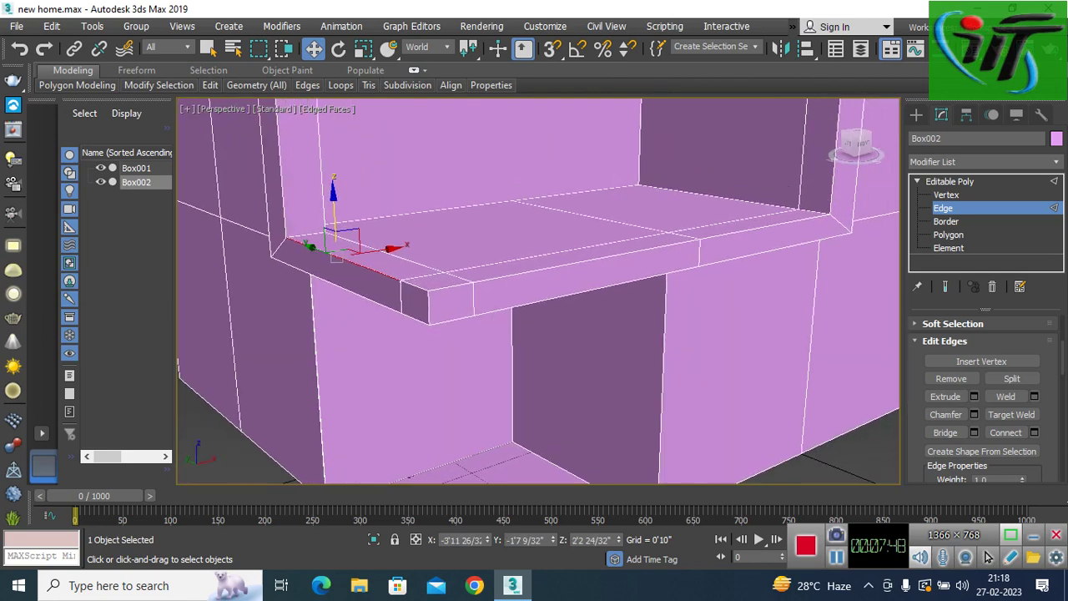
{"action": "middle_click_drag", "start_coordinate": [501, 310], "coordinate": [543, 317], "text": "alt"}
{"action": "scroll", "coordinate": [643, 322], "scroll_direction": "up", "scroll_amount": 3}
{"action": "scroll", "coordinate": [642, 323], "scroll_direction": "up", "scroll_amount": 3}
{"action": "scroll", "coordinate": [643, 322], "scroll_direction": "up", "scroll_amount": 3}
{"action": "mouse_move", "coordinate": [643, 322]}
{"action": "middle_mouse_down", "text": "alt"}
{"action": "mouse_move", "coordinate": [655, 259]}
{"action": "mouse_move", "coordinate": [659, 297]}
{"action": "middle_mouse_up", "text": "alt"}
Step: At Polygon level, extrude the sill's small end face sideways about 0'3 14/32"
{"action": "key", "text": "4"}
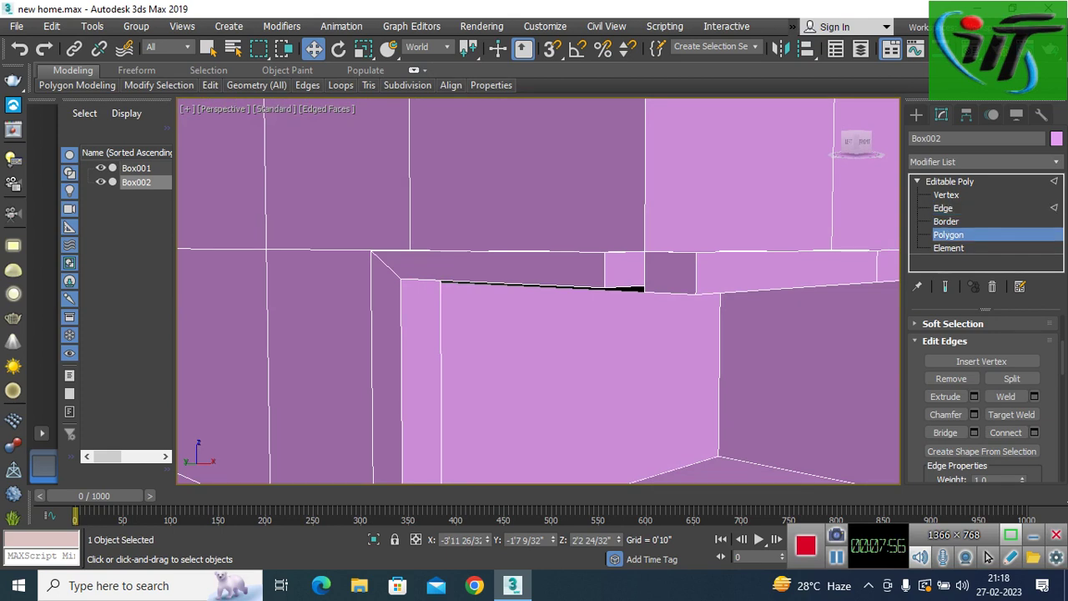
{"action": "left_click", "coordinate": [670, 271]}
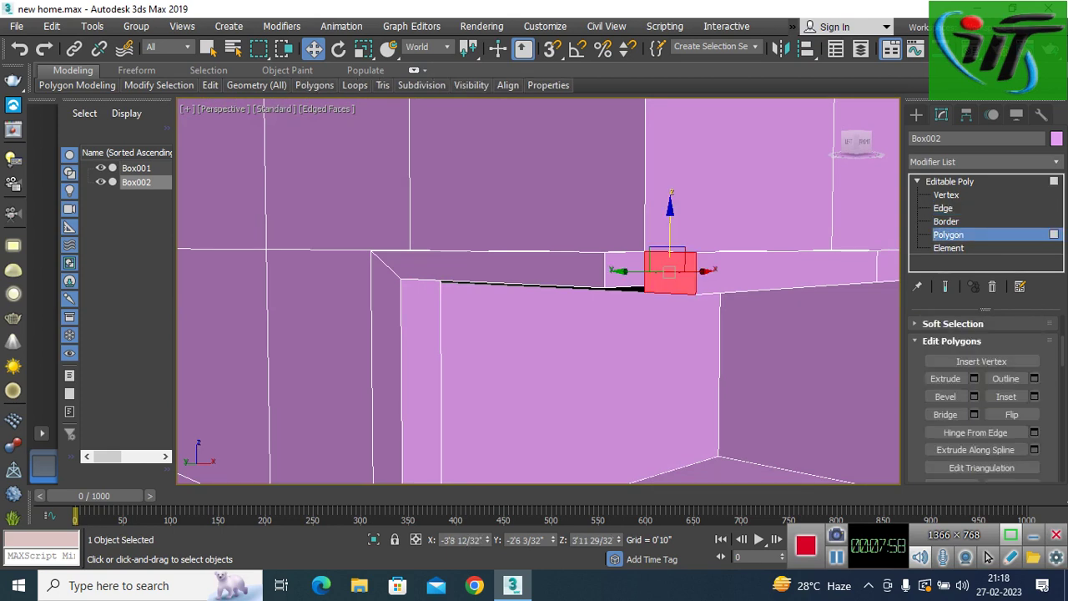
{"action": "left_click", "coordinate": [974, 378]}
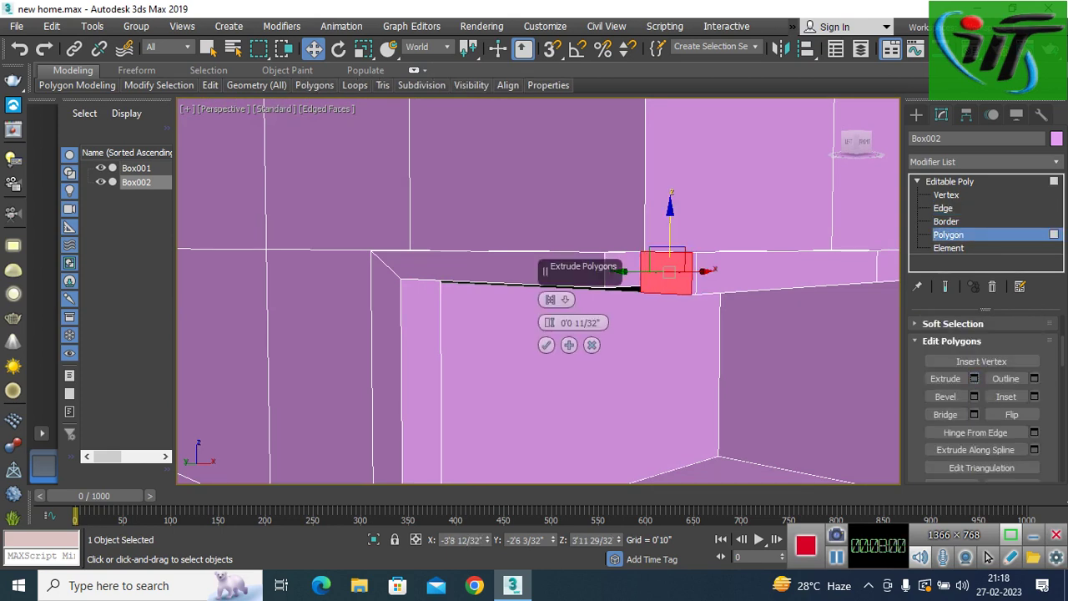
{"action": "middle_click_drag", "start_coordinate": [467, 384], "coordinate": [584, 350], "text": "alt"}
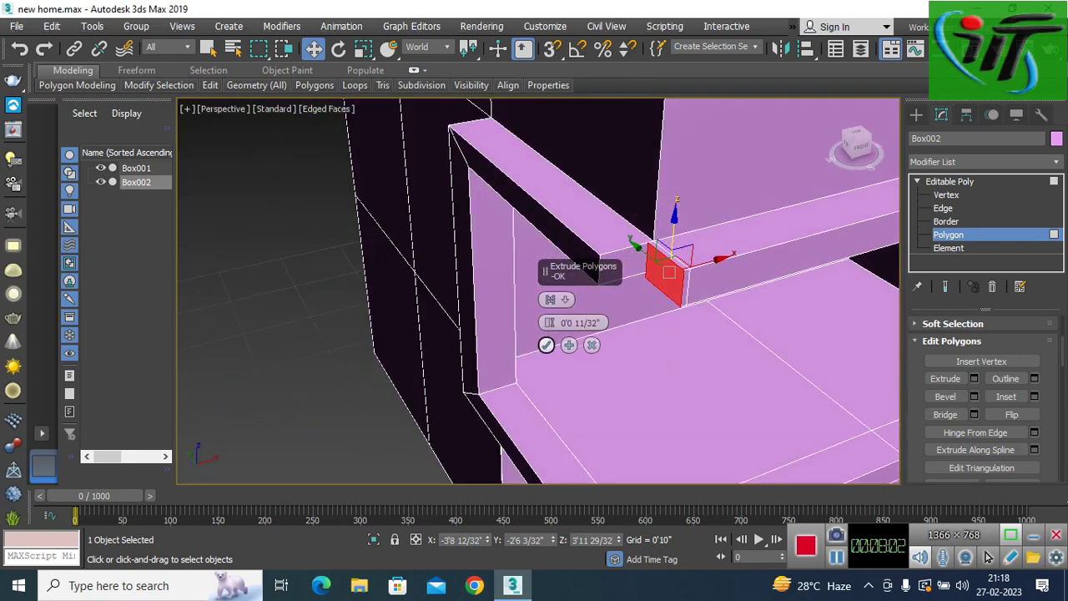
{"action": "mouse_move", "coordinate": [549, 322]}
{"action": "left_mouse_down"}
{"action": "mouse_move", "coordinate": [549, 300]}
{"action": "mouse_move", "coordinate": [549, 333]}
{"action": "mouse_move", "coordinate": [549, 317]}
{"action": "left_mouse_up"}
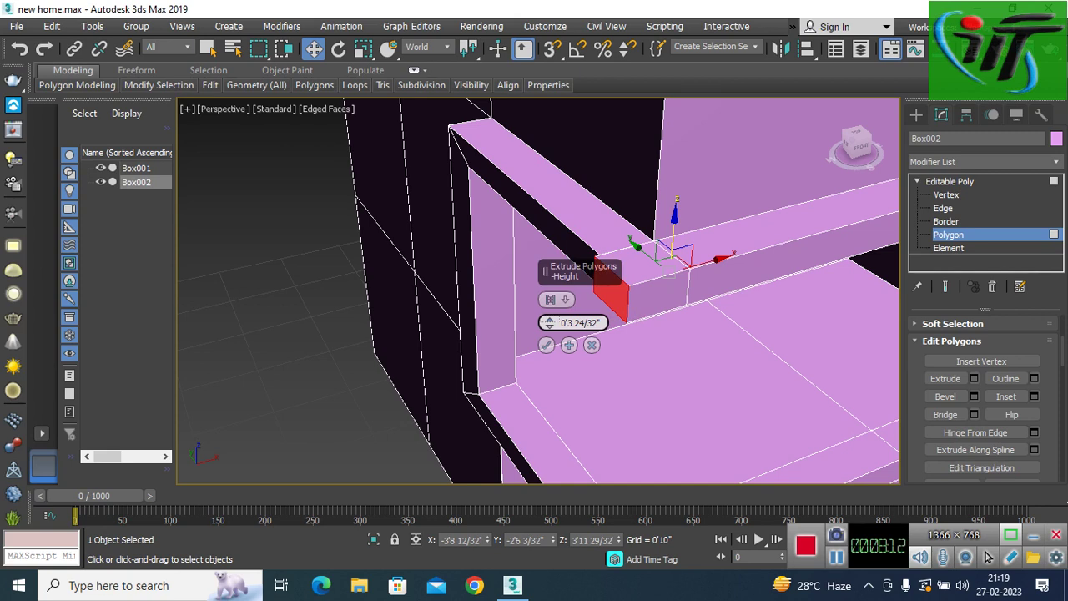
{"action": "mouse_move", "coordinate": [549, 322]}
{"action": "left_mouse_down"}
{"action": "mouse_move", "coordinate": [549, 333]}
{"action": "mouse_move", "coordinate": [549, 310]}
{"action": "left_mouse_up"}
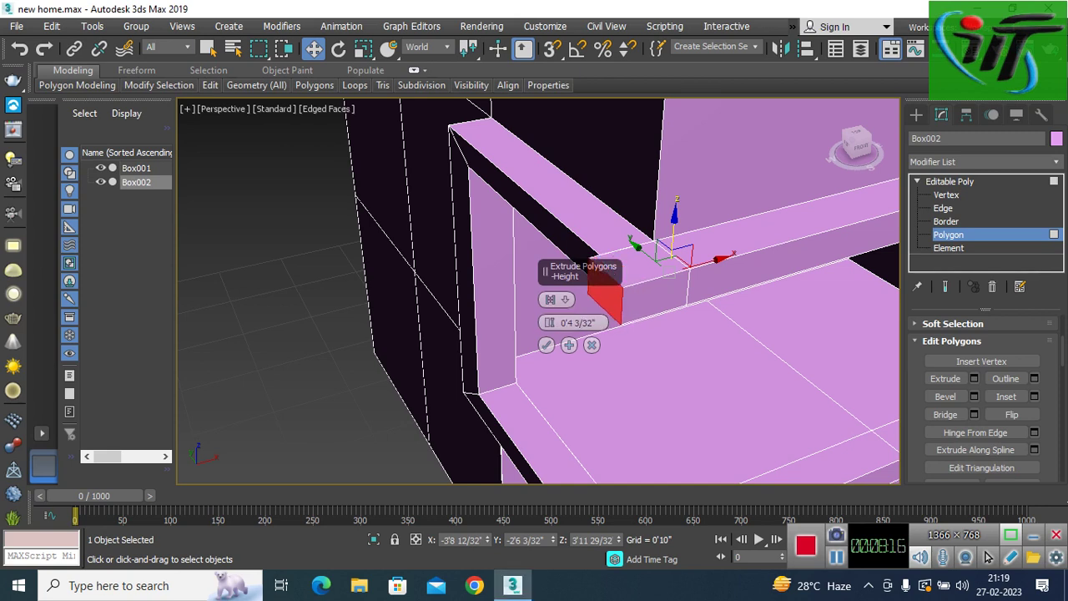
{"action": "scroll", "coordinate": [538, 292], "scroll_direction": "up", "scroll_amount": 3}
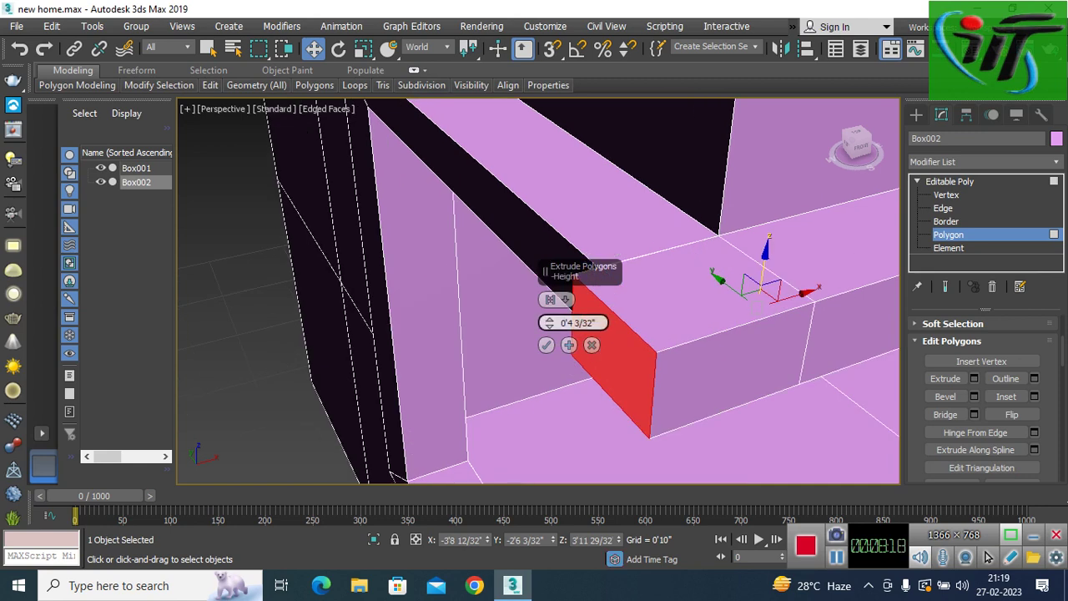
{"action": "left_click_drag", "start_coordinate": [549, 322], "coordinate": [549, 327]}
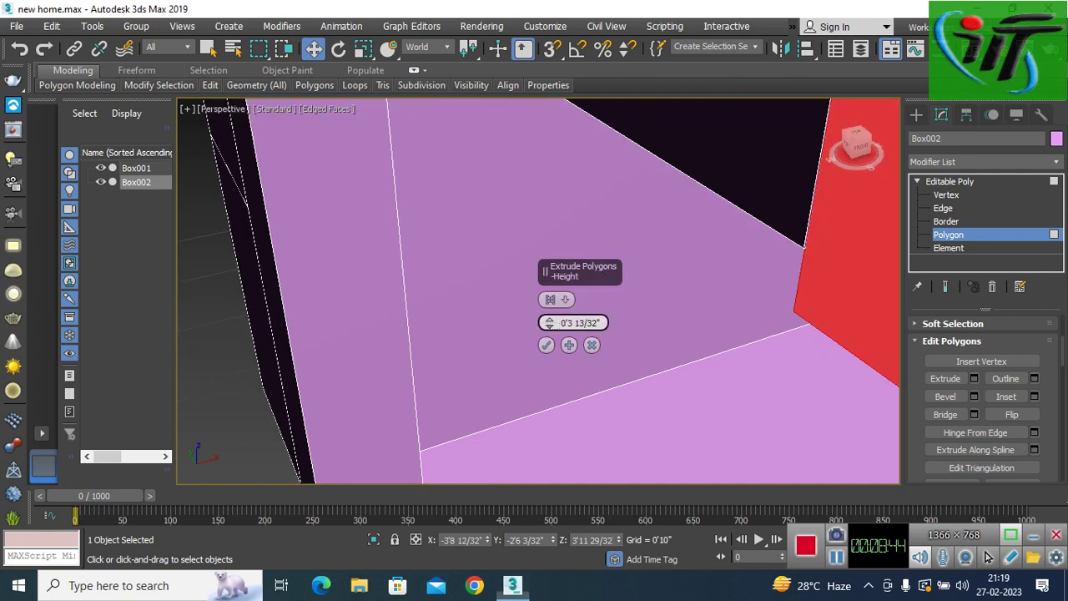
{"action": "scroll", "coordinate": [613, 251], "scroll_direction": "up", "scroll_amount": 1}
{"action": "scroll", "coordinate": [614, 250], "scroll_direction": "up", "scroll_amount": 3}
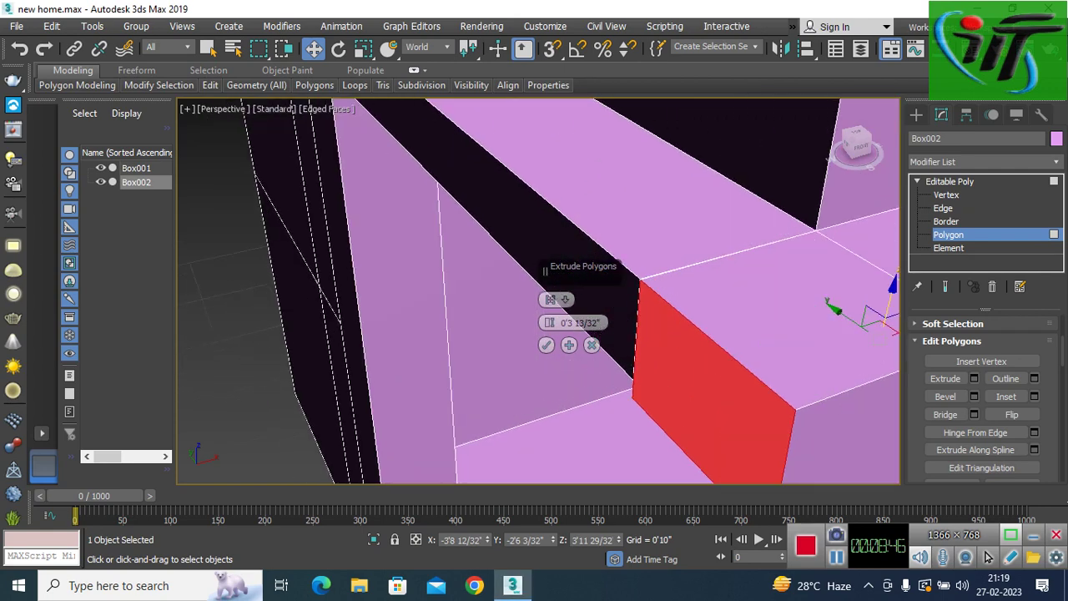
{"action": "left_click_drag", "start_coordinate": [549, 322], "coordinate": [549, 321]}
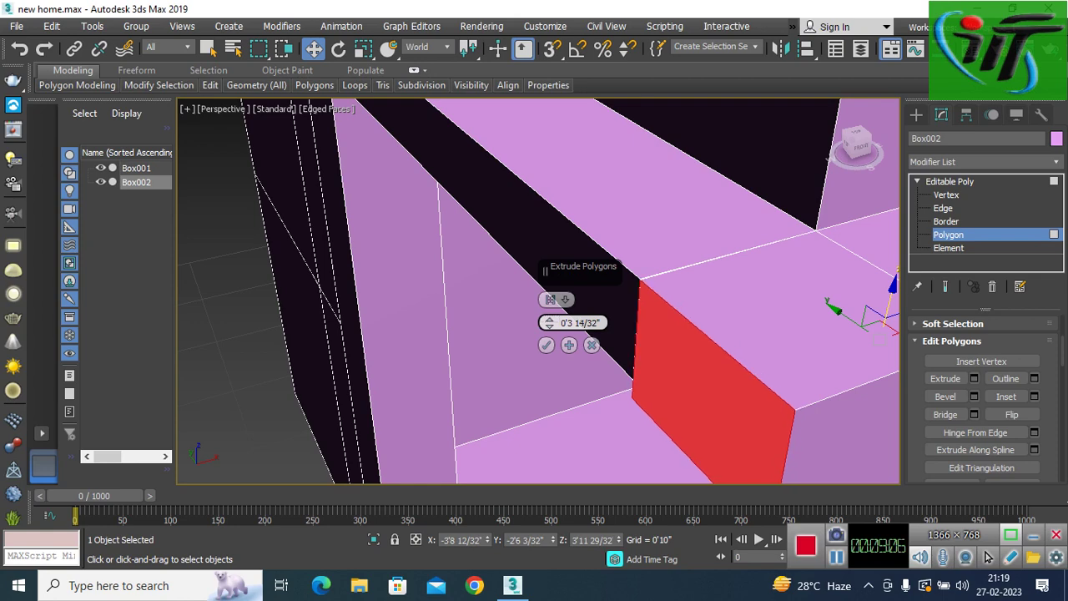
{"action": "key", "text": "Return"}
{"action": "middle_click_drag", "start_coordinate": [538, 292], "coordinate": [539, 225], "text": "alt"}
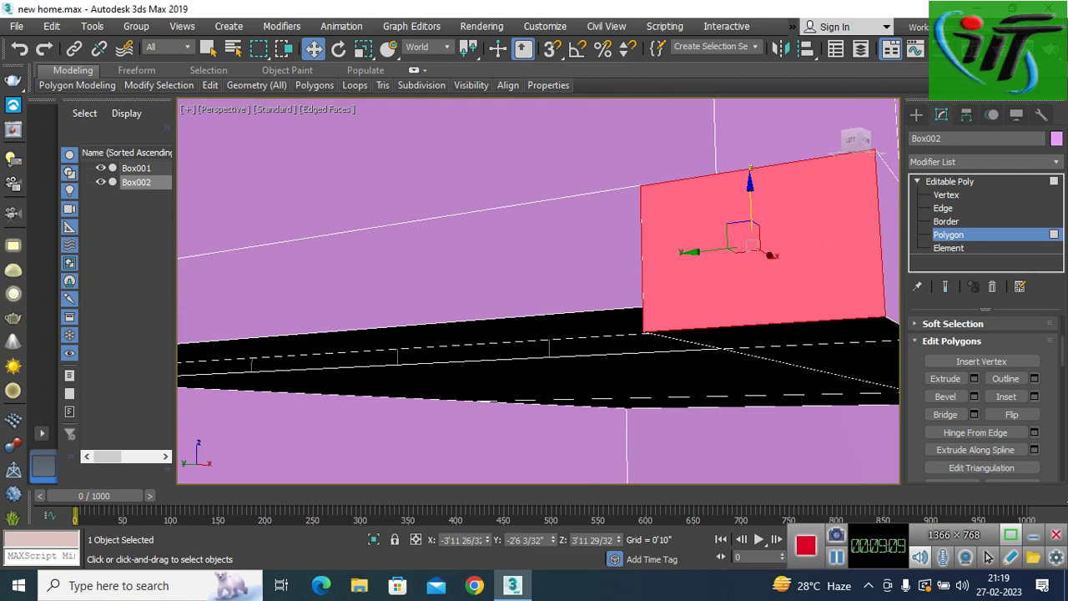
Step: Select two underside faces of the top frame and extrude them to thicken the header
{"action": "left_click", "coordinate": [473, 351]}
{"action": "left_click", "coordinate": [630, 343]}
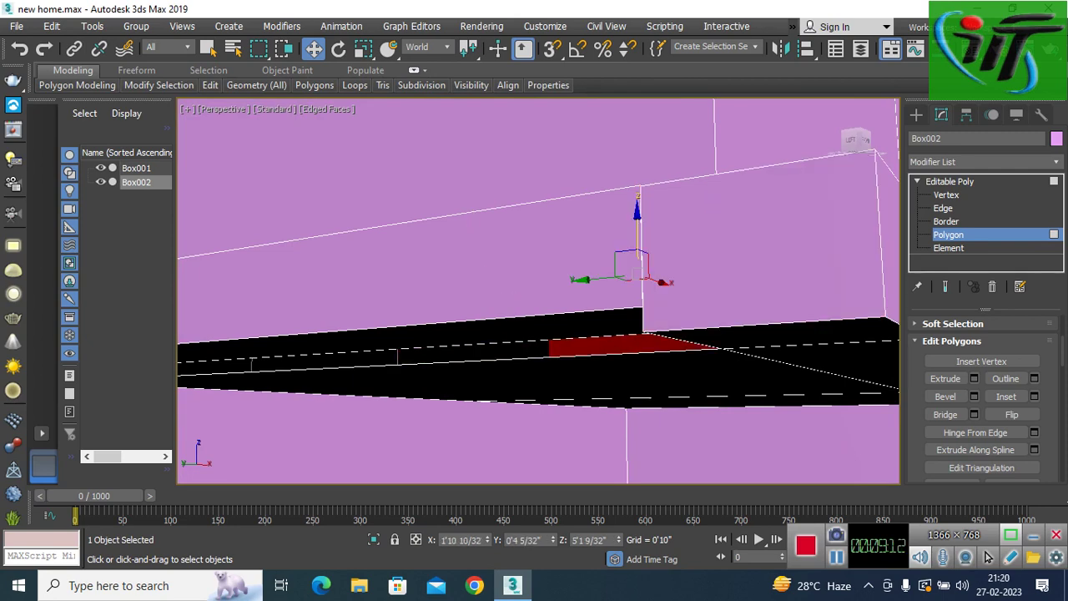
{"action": "left_click", "coordinate": [473, 352], "text": "ctrl"}
{"action": "mouse_move", "coordinate": [251, 365]}
{"action": "middle_mouse_down", "text": "alt"}
{"action": "mouse_move", "coordinate": [392, 334]}
{"action": "mouse_move", "coordinate": [559, 326]}
{"action": "middle_mouse_up", "text": "alt"}
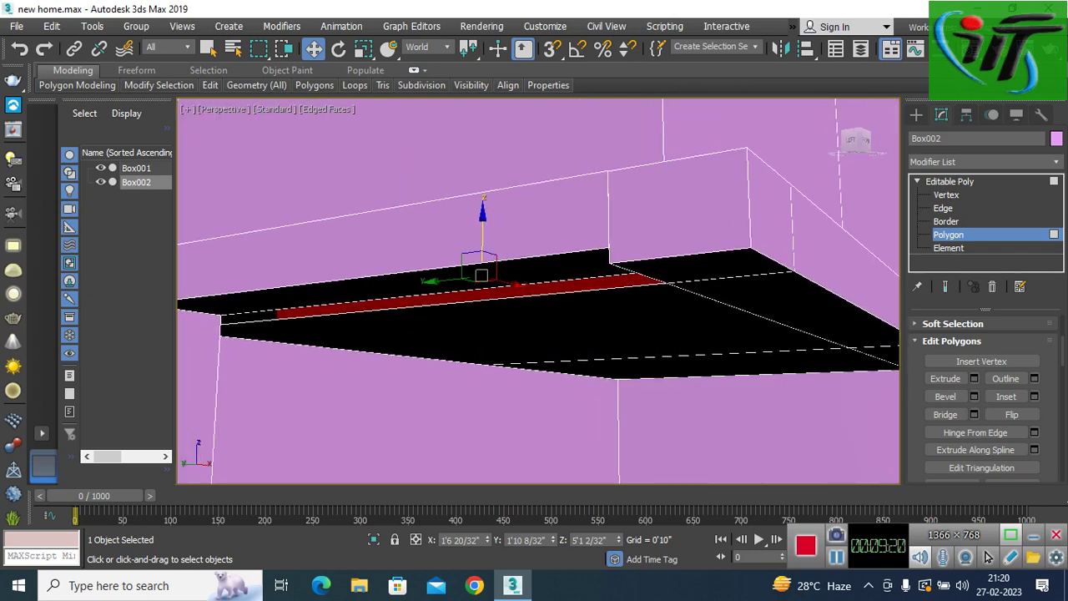
{"action": "middle_click_drag", "start_coordinate": [559, 327], "coordinate": [601, 325], "text": "alt"}
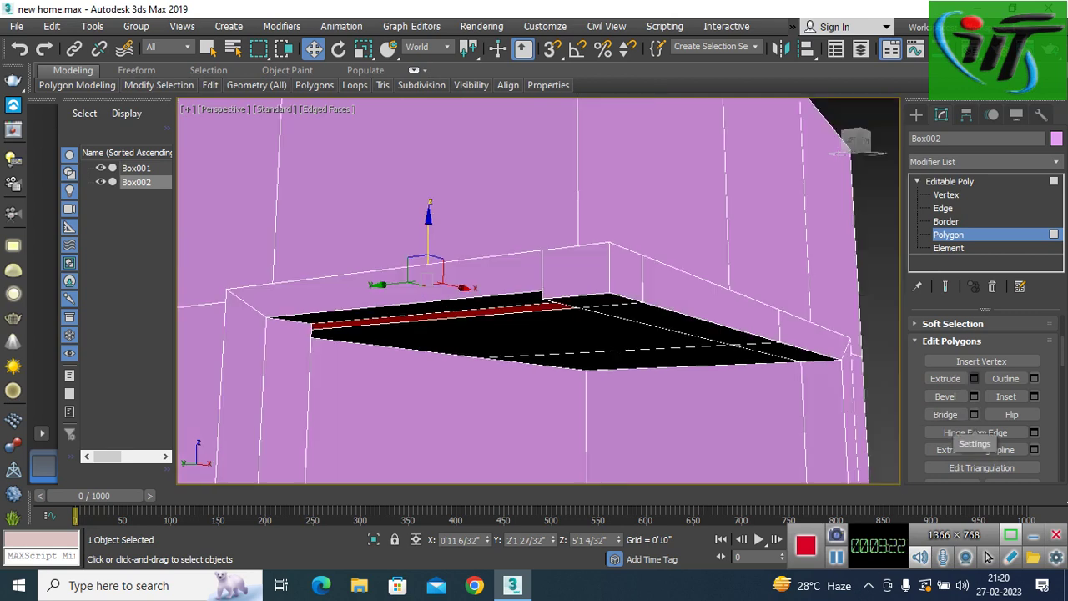
{"action": "left_click", "coordinate": [974, 378]}
{"action": "mouse_move", "coordinate": [549, 322]}
{"action": "left_mouse_down"}
{"action": "mouse_move", "coordinate": [549, 305]}
{"action": "mouse_move", "coordinate": [549, 343]}
{"action": "mouse_move", "coordinate": [549, 317]}
{"action": "left_mouse_up"}
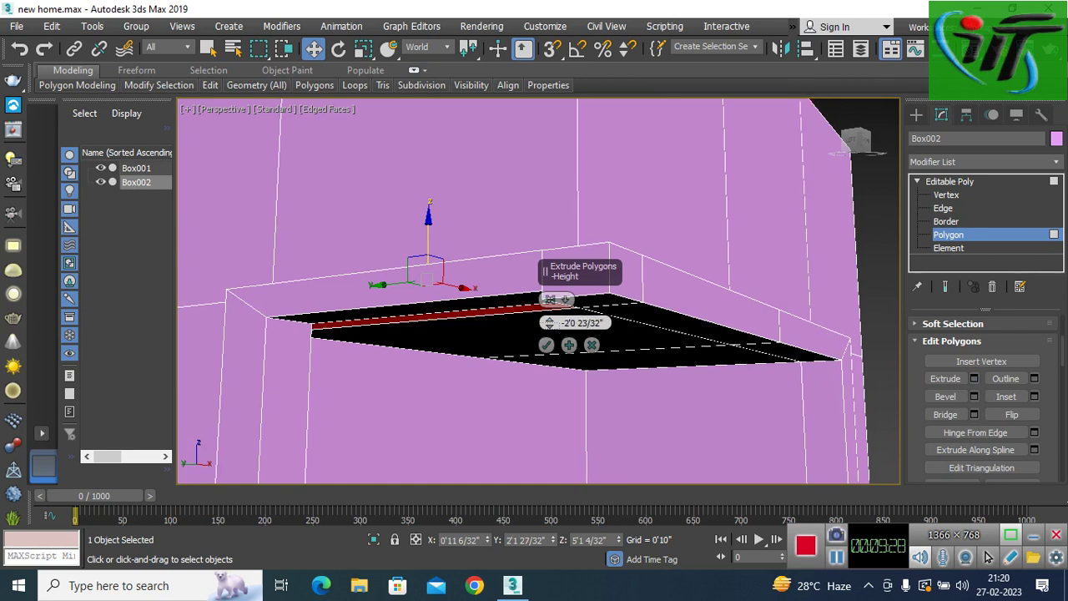
{"action": "left_click", "coordinate": [546, 344]}
Step: Orbit and zoom to look up into the window opening beneath its top frame
{"action": "scroll", "coordinate": [536, 363], "scroll_direction": "down", "scroll_amount": 1}
{"action": "scroll", "coordinate": [537, 363], "scroll_direction": "down", "scroll_amount": 3}
{"action": "mouse_move", "coordinate": [538, 292]}
{"action": "middle_mouse_down", "text": "alt"}
{"action": "mouse_move", "coordinate": [538, 250]}
{"action": "mouse_move", "coordinate": [538, 350]}
{"action": "middle_mouse_up", "text": "alt"}
{"action": "scroll", "coordinate": [538, 292], "scroll_direction": "down", "scroll_amount": 3}
{"action": "mouse_move", "coordinate": [538, 292]}
{"action": "middle_mouse_down", "text": "alt"}
{"action": "mouse_move", "coordinate": [551, 284]}
{"action": "mouse_move", "coordinate": [551, 334]}
{"action": "middle_mouse_up", "text": "alt"}
{"action": "scroll", "coordinate": [538, 292], "scroll_direction": "up", "scroll_amount": 5}
{"action": "middle_click_drag", "start_coordinate": [538, 292], "coordinate": [538, 251], "text": "alt"}
{"action": "scroll", "coordinate": [538, 292], "scroll_direction": "down", "scroll_amount": 3}
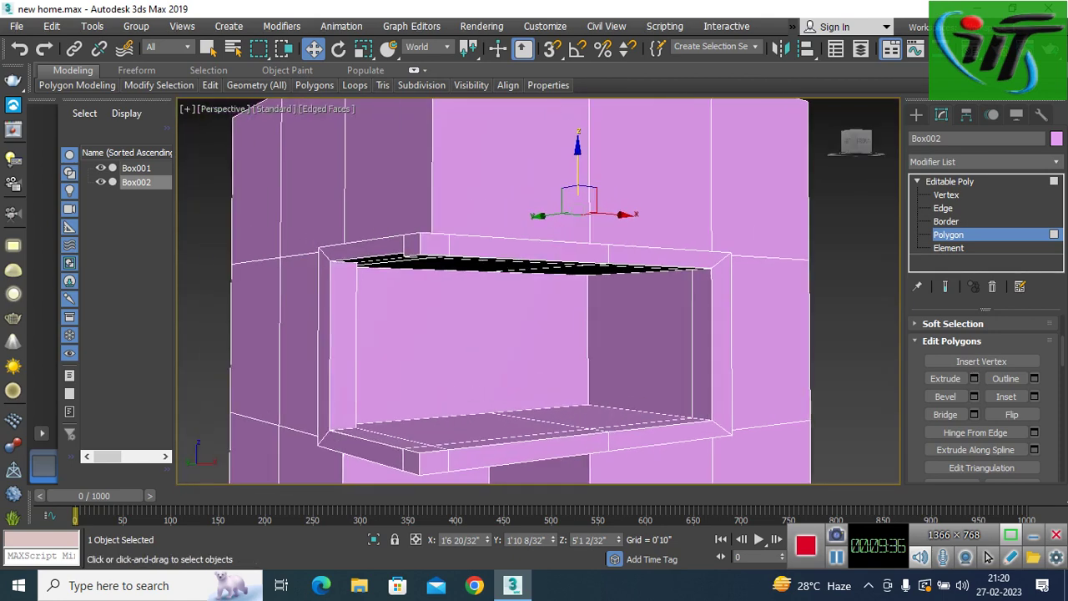
{"action": "scroll", "coordinate": [538, 292], "scroll_direction": "up", "scroll_amount": 2}
{"action": "scroll", "coordinate": [538, 292], "scroll_direction": "up", "scroll_amount": 3}
{"action": "scroll", "coordinate": [538, 292], "scroll_direction": "down", "scroll_amount": 3}
{"action": "scroll", "coordinate": [539, 292], "scroll_direction": "down", "scroll_amount": 3}
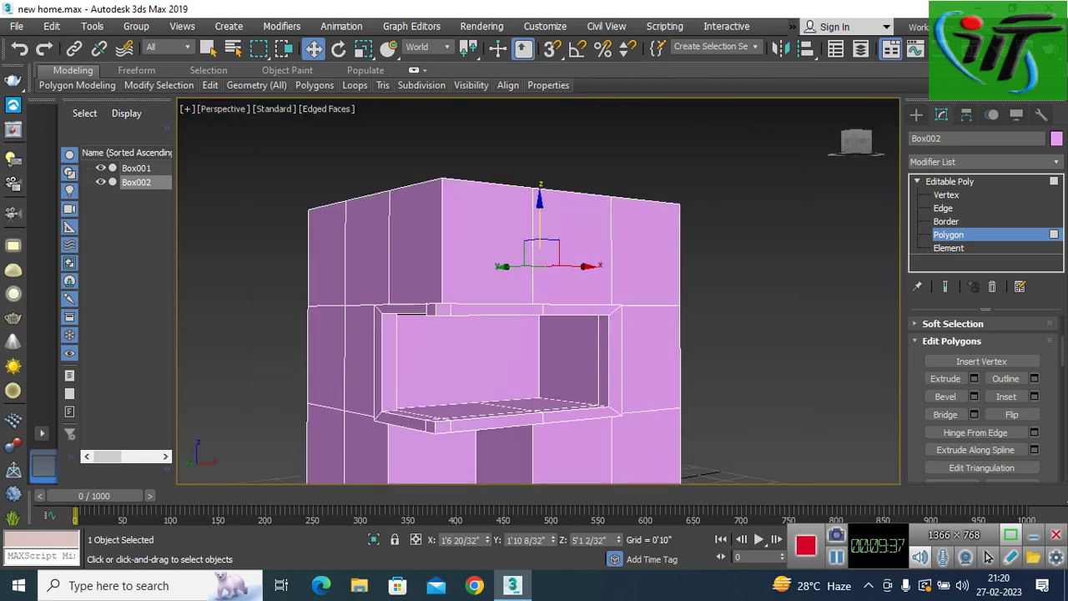
{"action": "scroll", "coordinate": [539, 292], "scroll_direction": "up", "scroll_amount": 3}
{"action": "scroll", "coordinate": [539, 292], "scroll_direction": "up", "scroll_amount": 2}
{"action": "mouse_move", "coordinate": [538, 293]}
{"action": "middle_mouse_down", "text": "alt"}
{"action": "mouse_move", "coordinate": [538, 251]}
{"action": "mouse_move", "coordinate": [501, 242]}
{"action": "mouse_move", "coordinate": [509, 284]}
{"action": "mouse_move", "coordinate": [542, 300]}
{"action": "mouse_move", "coordinate": [543, 276]}
{"action": "mouse_move", "coordinate": [522, 246]}
{"action": "mouse_move", "coordinate": [534, 267]}
{"action": "middle_mouse_up", "text": "alt"}
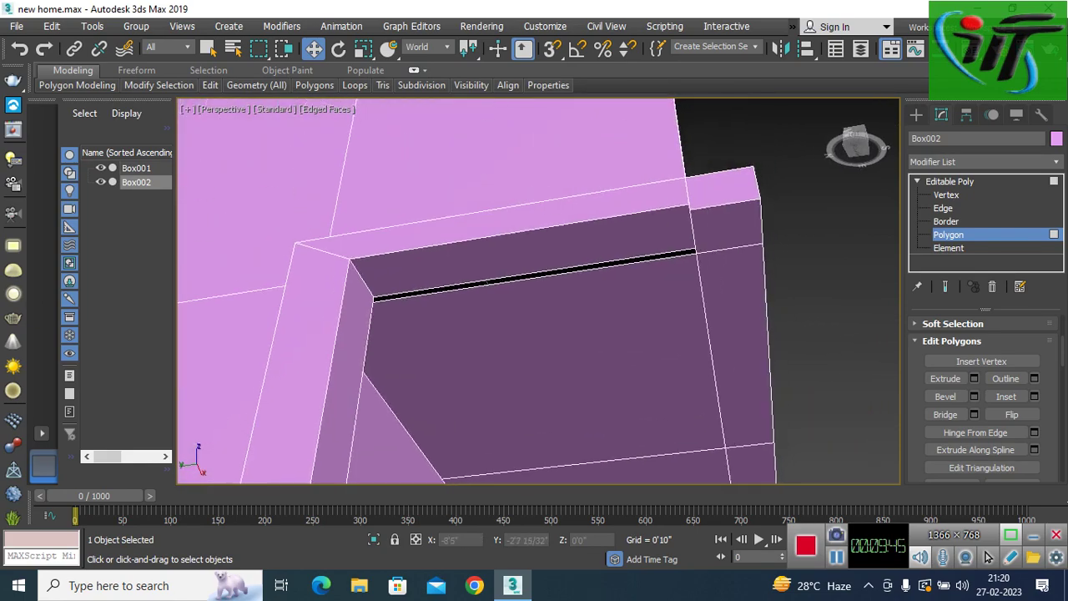
Step: Select the ledge's top and front faces from below the ledge corner
{"action": "scroll", "coordinate": [584, 267], "scroll_direction": "up", "scroll_amount": 5}
{"action": "left_click", "coordinate": [588, 266]}
{"action": "left_click", "coordinate": [777, 232]}
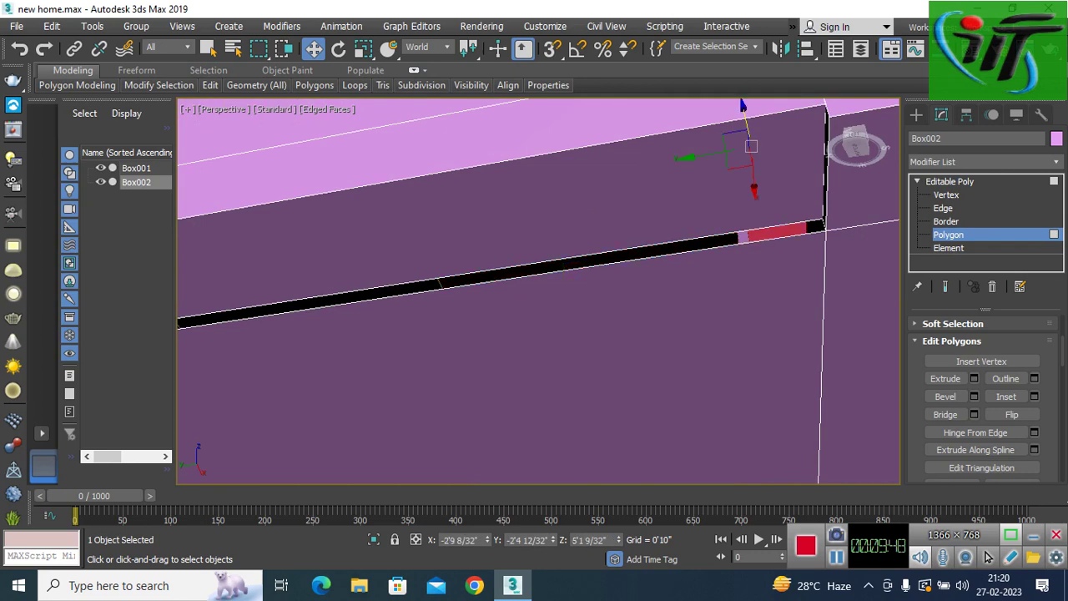
{"action": "mouse_move", "coordinate": [534, 292]}
{"action": "middle_mouse_down", "text": "alt"}
{"action": "mouse_move", "coordinate": [601, 259]}
{"action": "mouse_move", "coordinate": [559, 280]}
{"action": "middle_mouse_up", "text": "alt"}
{"action": "left_click", "coordinate": [234, 197]}
{"action": "scroll", "coordinate": [525, 342], "scroll_direction": "up", "scroll_amount": 5}
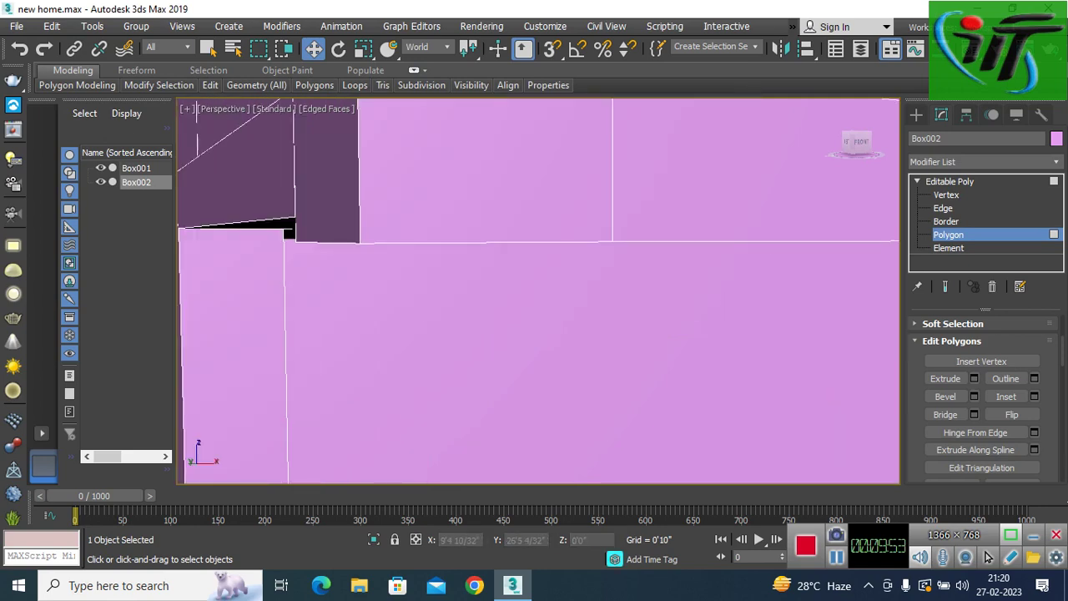
{"action": "scroll", "coordinate": [526, 342], "scroll_direction": "down", "scroll_amount": 3}
{"action": "mouse_move", "coordinate": [559, 279]}
{"action": "middle_mouse_down", "text": "alt"}
{"action": "mouse_move", "coordinate": [517, 300]}
{"action": "mouse_move", "coordinate": [513, 292]}
{"action": "middle_mouse_up", "text": "alt"}
{"action": "left_click", "coordinate": [501, 300]}
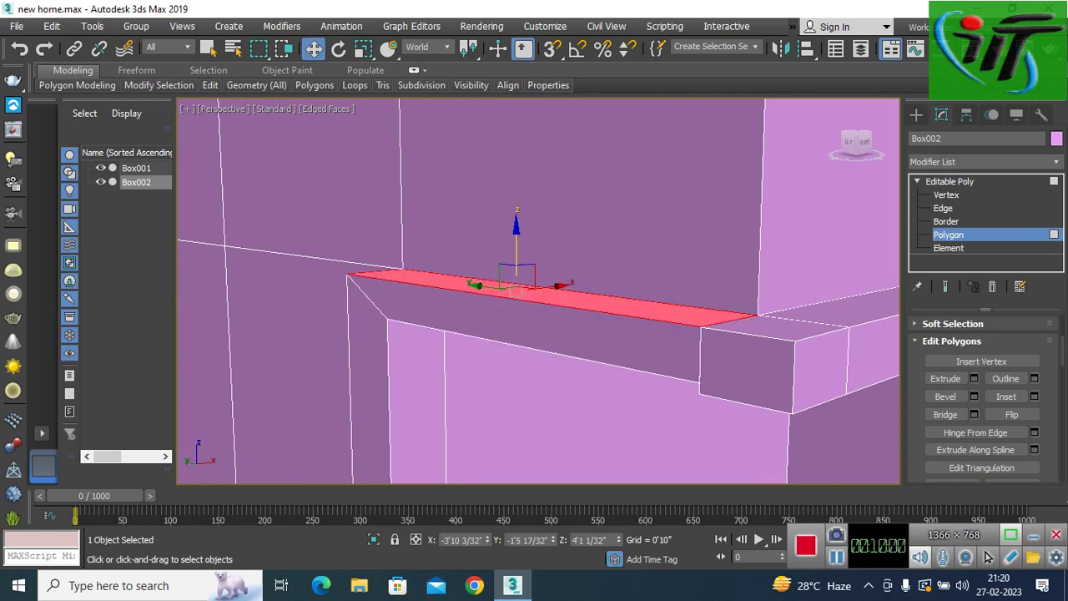
{"action": "key", "text": "ctrl+Page_Up"}
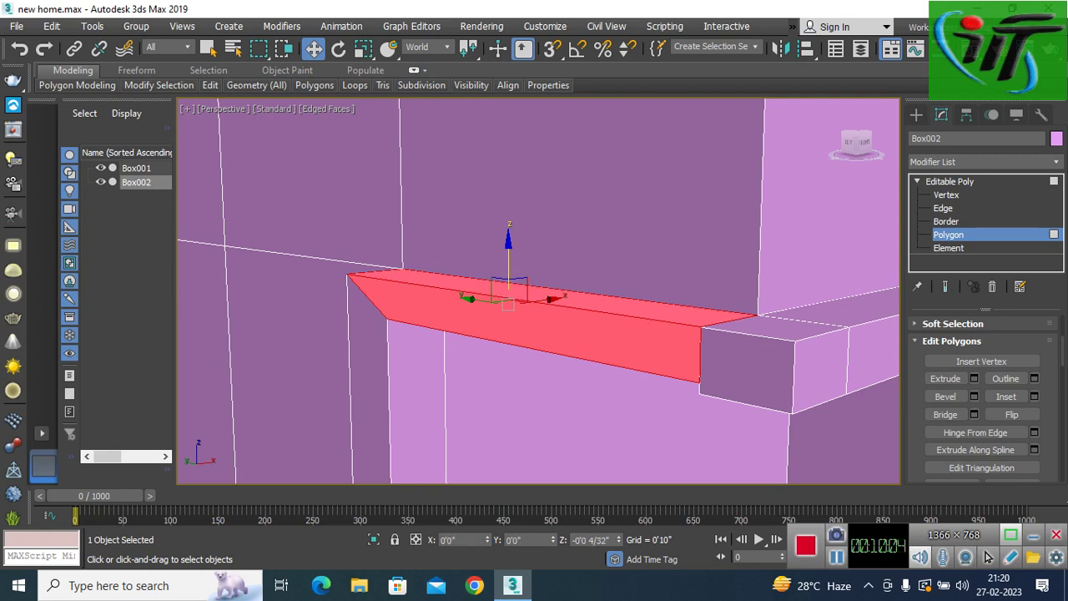
Step: Lower the ledge faces with Z offsets of -6.5, -0.35, -0.03, -0.01, -0.5 and -0.1
{"action": "type", "text": "-6.5"}
{"action": "key", "text": "Return"}
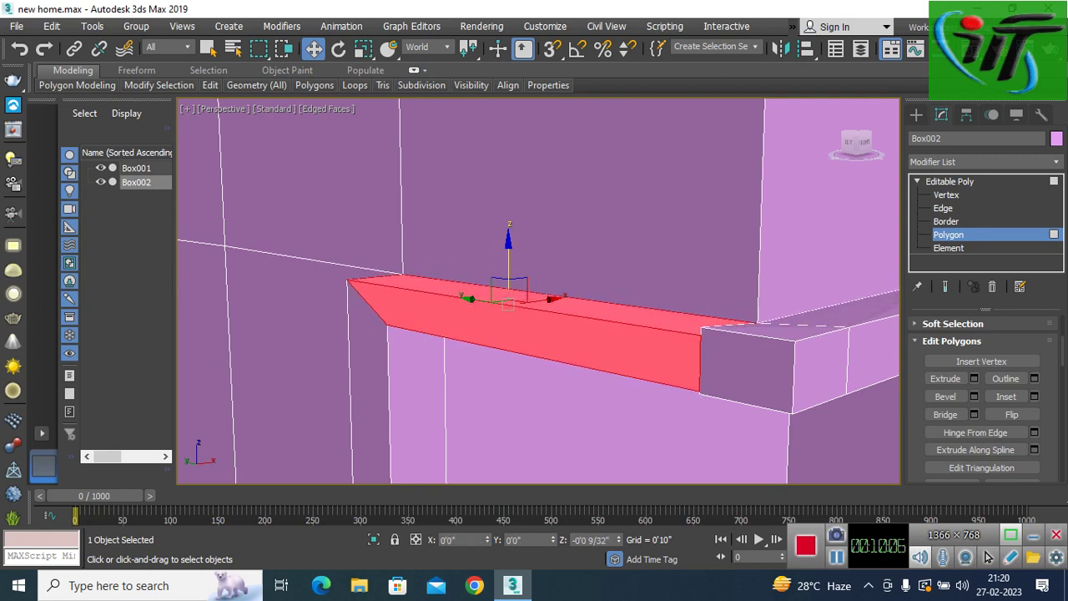
{"action": "type", "text": "-0.35"}
{"action": "key", "text": "Return"}
{"action": "type", "text": "-0.03"}
{"action": "key", "text": "Return"}
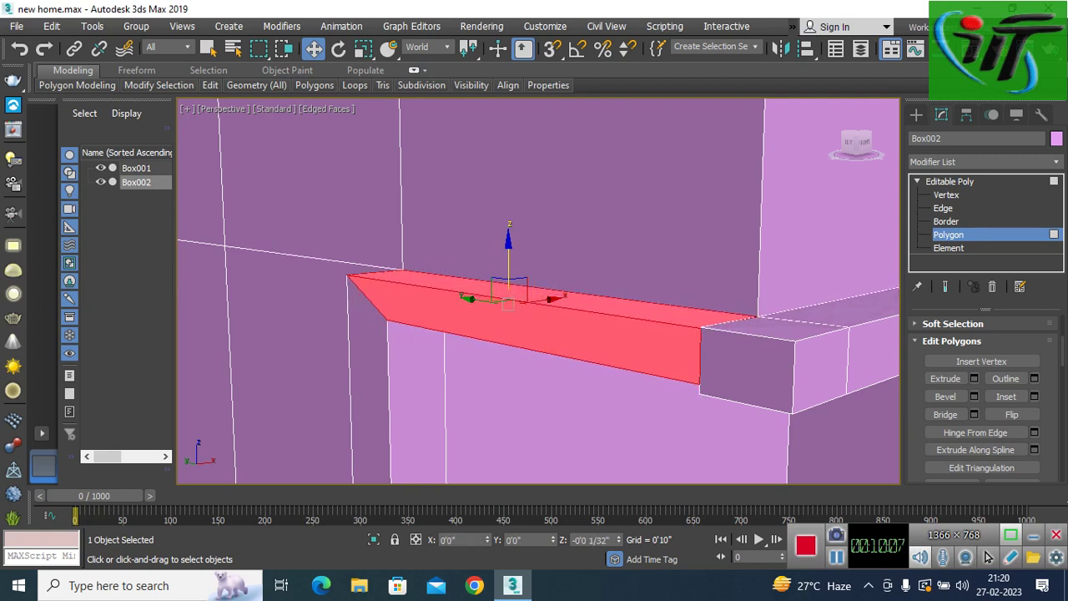
{"action": "type", "text": "-0.01"}
{"action": "key", "text": "Return"}
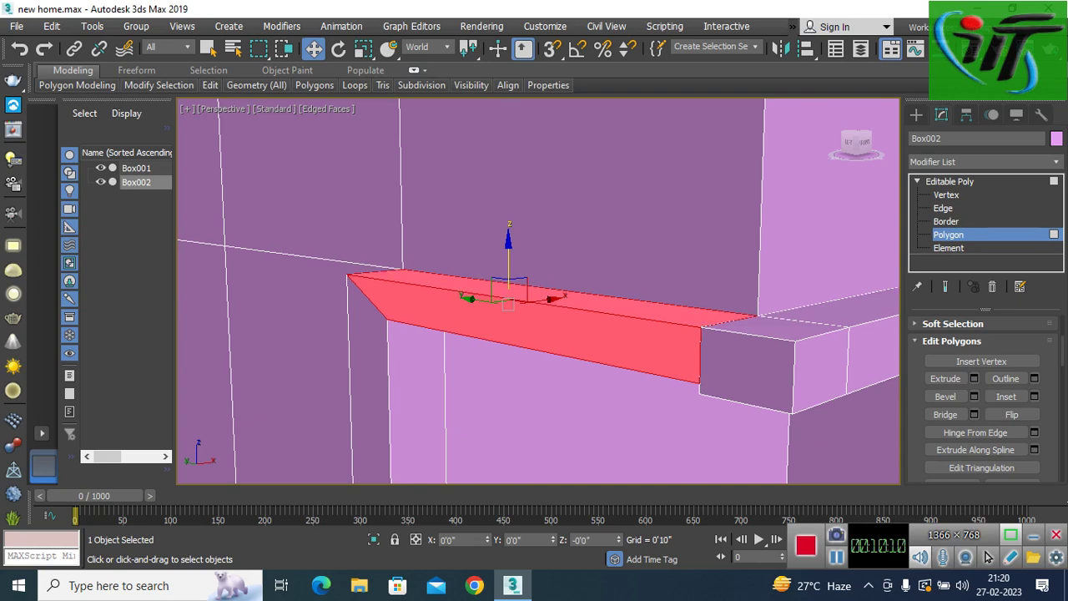
{"action": "type", "text": "-0.5"}
{"action": "key", "text": "Return"}
{"action": "type", "text": "-0.1"}
{"action": "key", "text": "Return"}
{"action": "scroll", "coordinate": [538, 291], "scroll_direction": "up", "scroll_amount": 4}
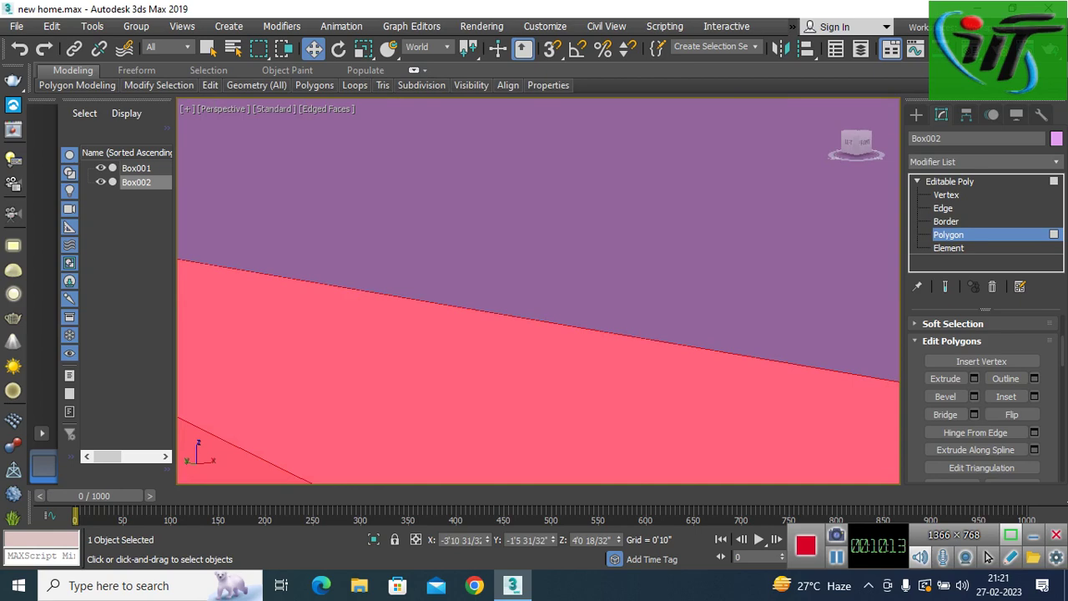
Step: Orbit beneath the box and select a narrow polygon on the ledge underside
{"action": "scroll", "coordinate": [538, 291], "scroll_direction": "down", "scroll_amount": 2}
{"action": "scroll", "coordinate": [539, 291], "scroll_direction": "up", "scroll_amount": 1}
{"action": "scroll", "coordinate": [539, 291], "scroll_direction": "down", "scroll_amount": 2}
{"action": "scroll", "coordinate": [538, 291], "scroll_direction": "down", "scroll_amount": 2}
{"action": "scroll", "coordinate": [538, 292], "scroll_direction": "down", "scroll_amount": 1}
{"action": "scroll", "coordinate": [538, 291], "scroll_direction": "down", "scroll_amount": 5}
{"action": "scroll", "coordinate": [538, 291], "scroll_direction": "up", "scroll_amount": 1}
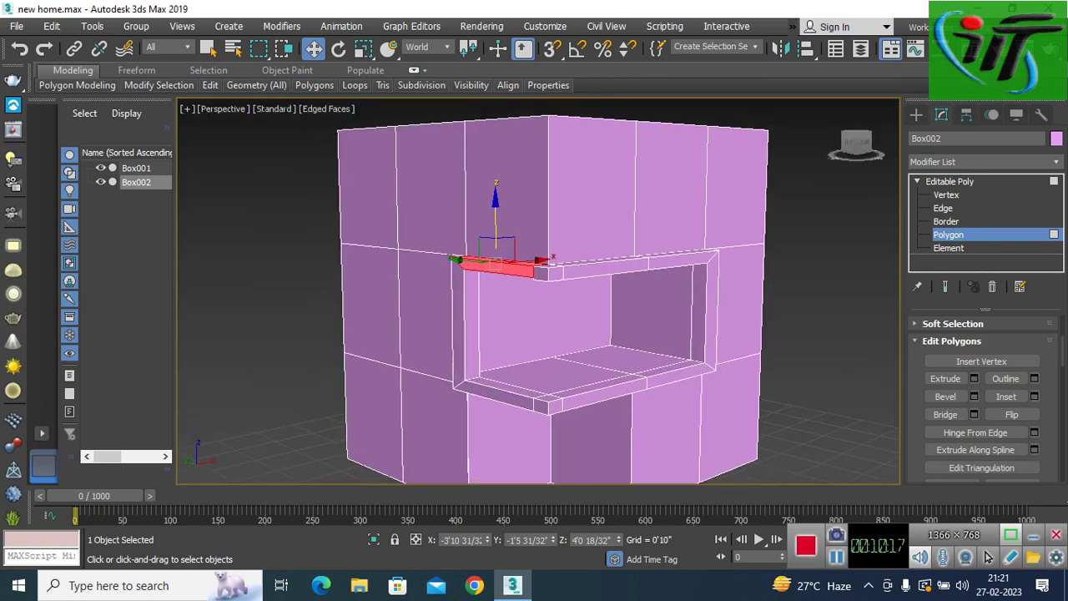
{"action": "scroll", "coordinate": [538, 291], "scroll_direction": "up", "scroll_amount": 6}
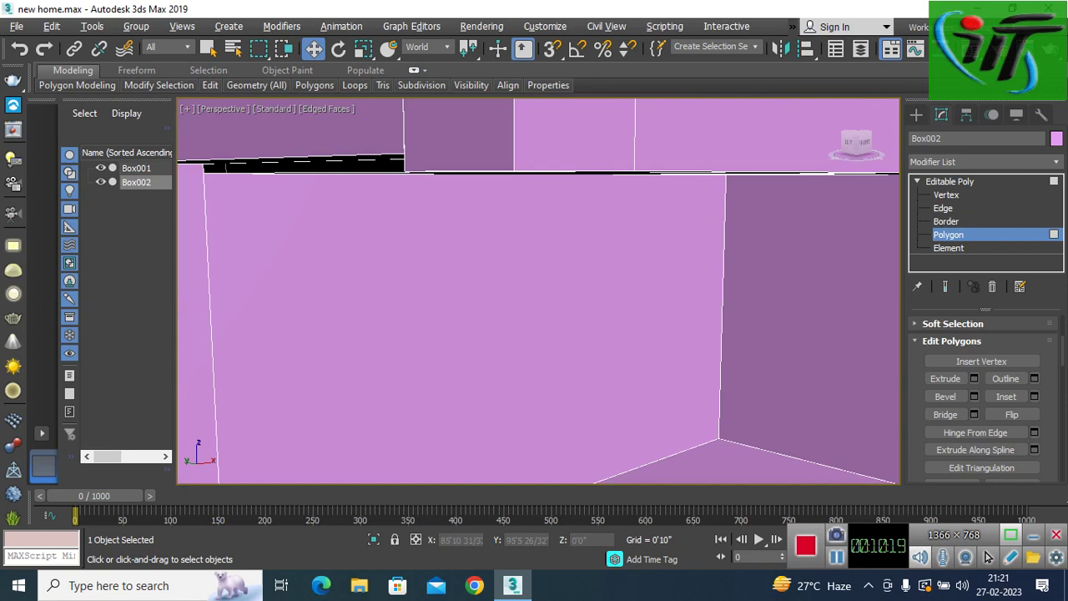
{"action": "scroll", "coordinate": [539, 291], "scroll_direction": "up", "scroll_amount": 2}
{"action": "scroll", "coordinate": [539, 291], "scroll_direction": "up", "scroll_amount": 1}
{"action": "scroll", "coordinate": [539, 291], "scroll_direction": "up", "scroll_amount": 2}
{"action": "middle_click_drag", "start_coordinate": [538, 291], "coordinate": [467, 217], "text": "alt"}
{"action": "scroll", "coordinate": [538, 291], "scroll_direction": "down", "scroll_amount": 3}
{"action": "middle_click_drag", "start_coordinate": [538, 291], "coordinate": [501, 275], "text": "alt"}
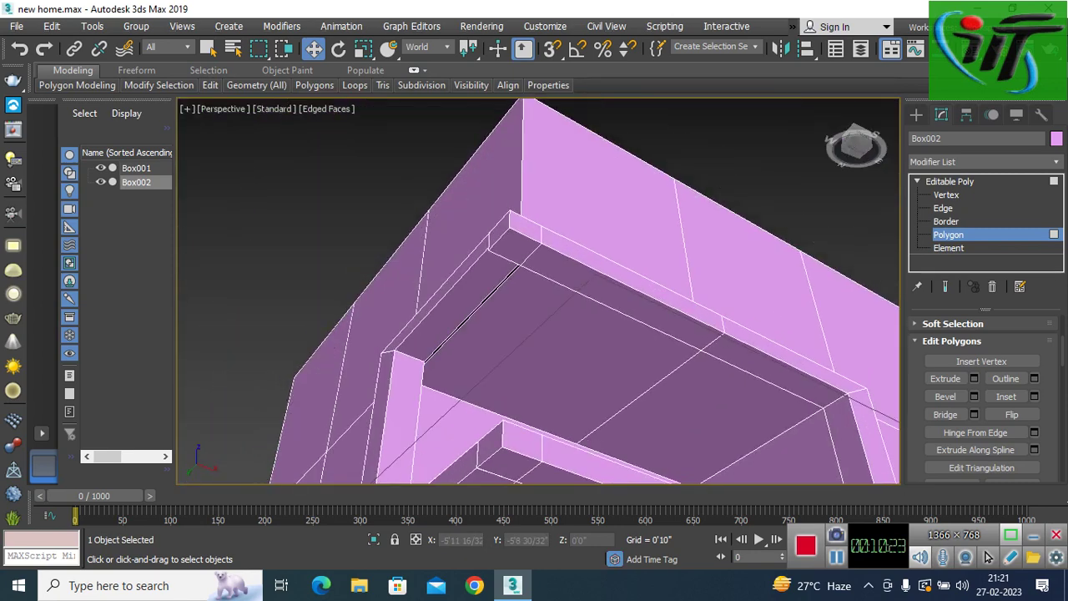
{"action": "left_click", "coordinate": [455, 307]}
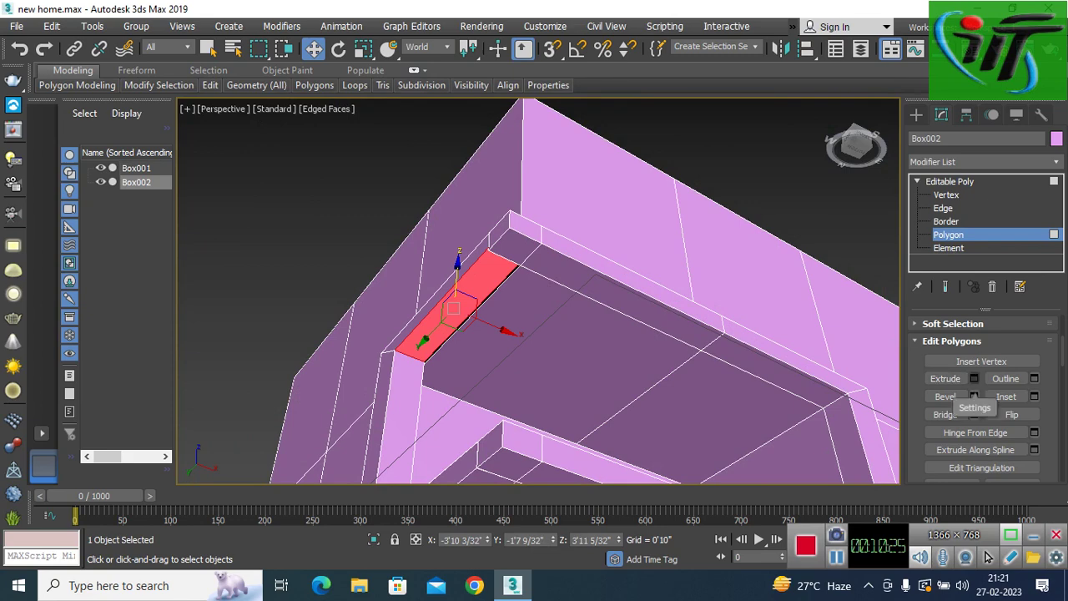
Step: Extrude that polygon with a thin preview height of about 0'0 6/32"
{"action": "left_click", "coordinate": [974, 378]}
{"action": "mouse_move", "coordinate": [534, 292]}
{"action": "middle_mouse_down", "text": "alt"}
{"action": "mouse_move", "coordinate": [468, 259]}
{"action": "mouse_move", "coordinate": [555, 323]}
{"action": "middle_mouse_up", "text": "alt"}
{"action": "mouse_move", "coordinate": [549, 323]}
{"action": "left_mouse_down"}
{"action": "mouse_move", "coordinate": [549, 308]}
{"action": "mouse_move", "coordinate": [549, 327]}
{"action": "left_mouse_up"}
{"action": "scroll", "coordinate": [549, 323], "scroll_direction": "up", "scroll_amount": 3}
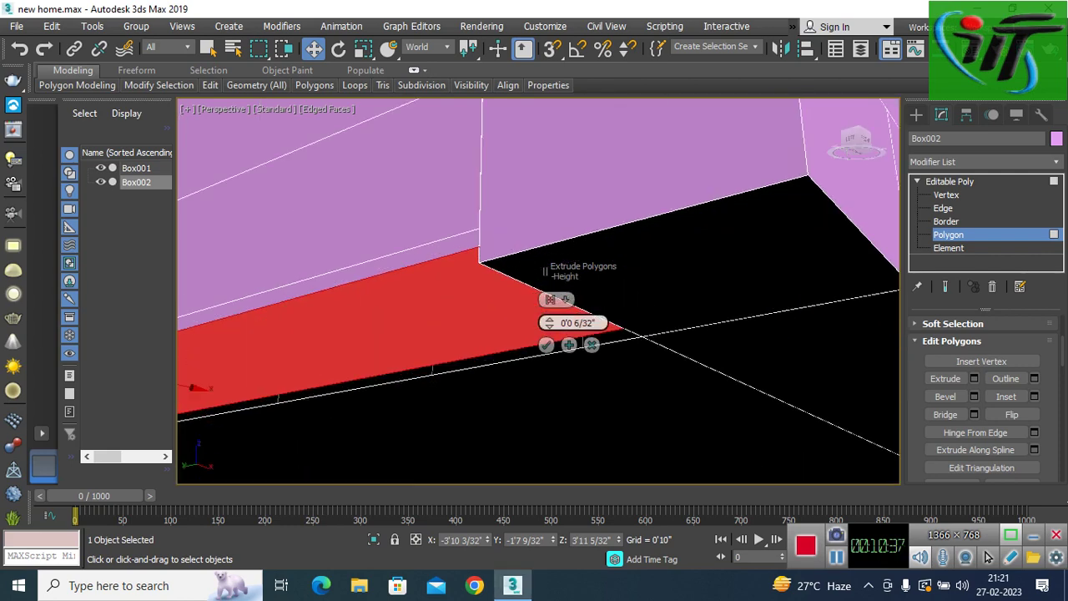
Step: Try thinner and negative extrusion heights and extend the selection to the floor area
{"action": "left_click_drag", "start_coordinate": [549, 322], "coordinate": [549, 327]}
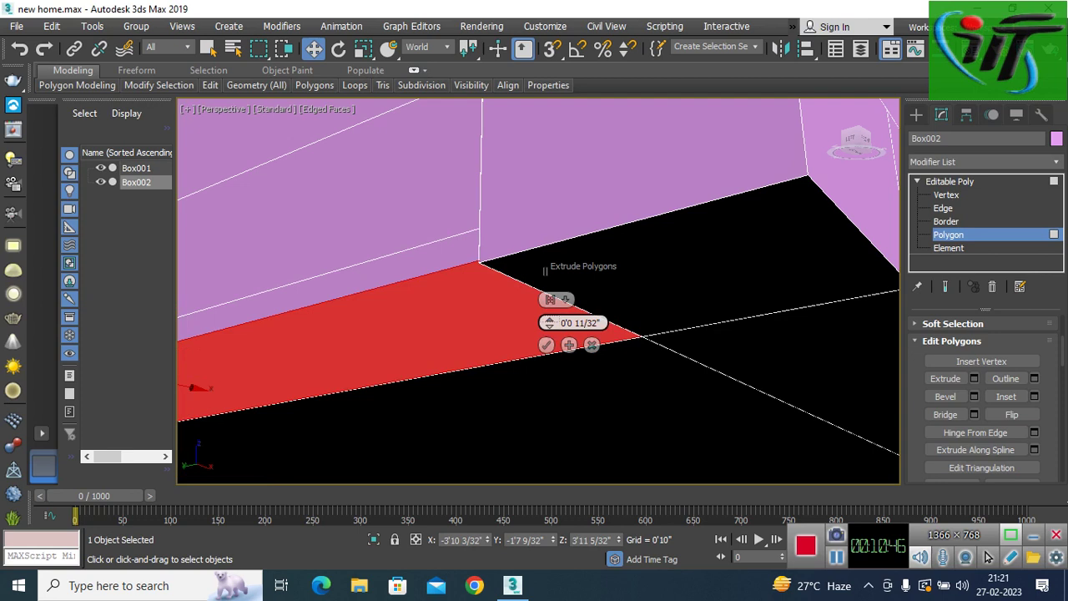
{"action": "left_click_drag", "start_coordinate": [549, 322], "coordinate": [549, 326]}
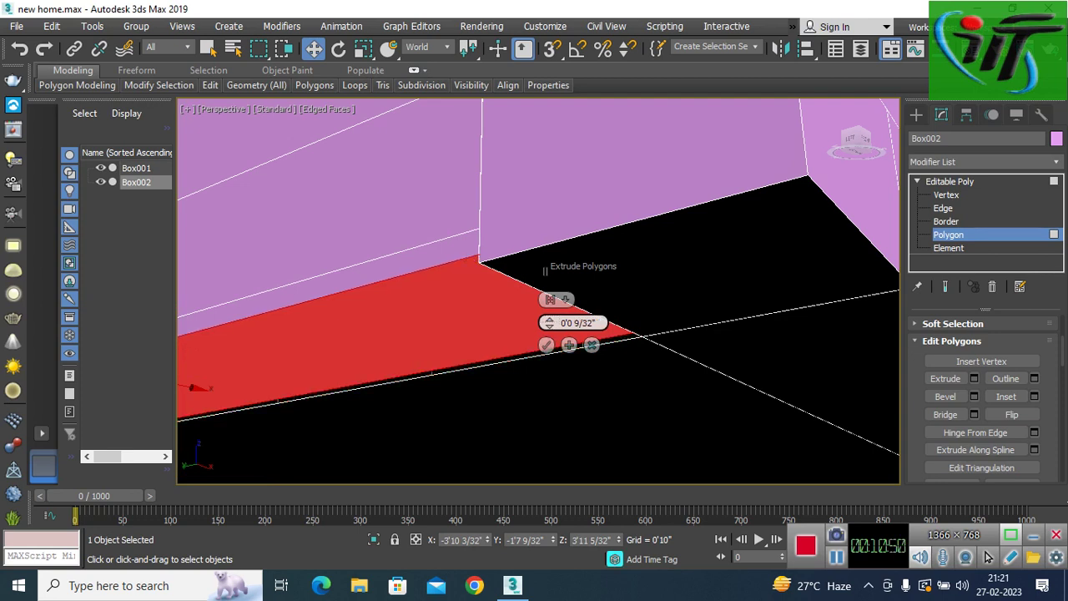
{"action": "mouse_move", "coordinate": [549, 322]}
{"action": "left_mouse_down"}
{"action": "mouse_move", "coordinate": [550, 347]}
{"action": "mouse_move", "coordinate": [549, 315]}
{"action": "mouse_move", "coordinate": [549, 327]}
{"action": "left_mouse_up"}
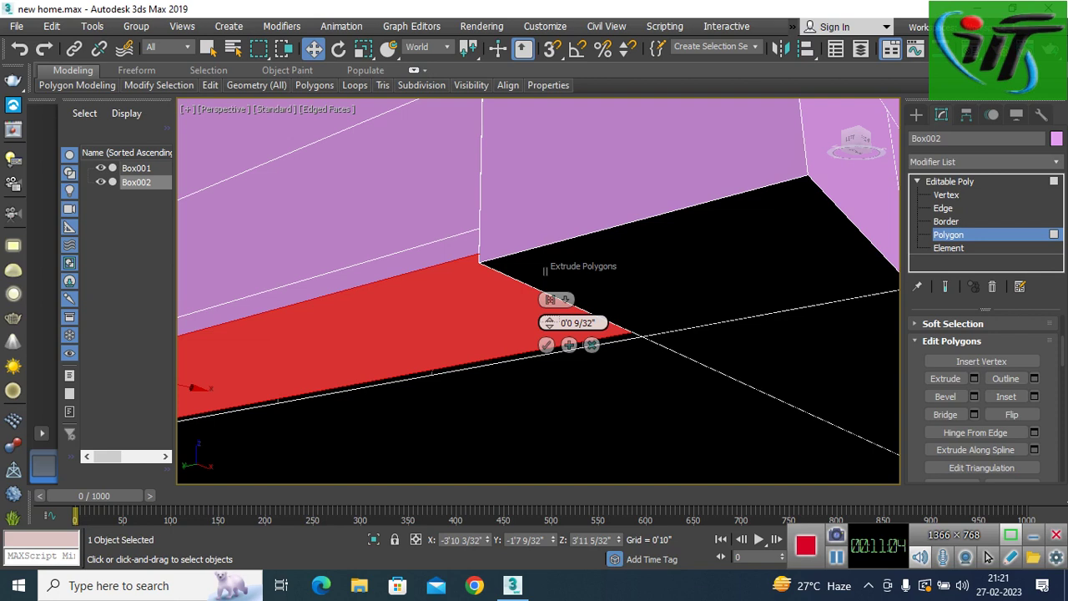
{"action": "left_click_drag", "start_coordinate": [549, 322], "coordinate": [549, 327]}
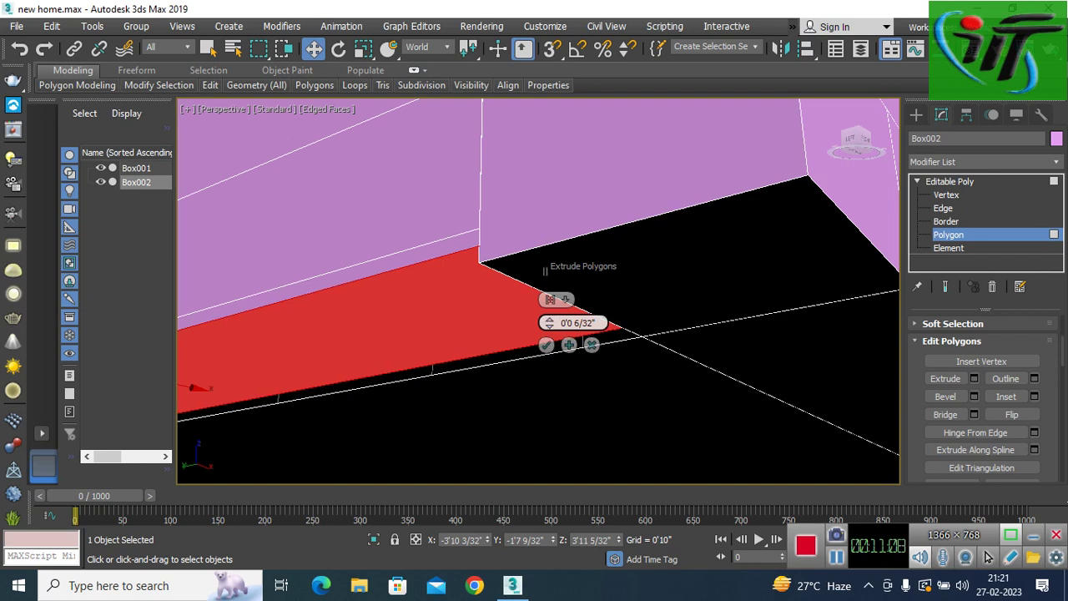
{"action": "left_click_drag", "start_coordinate": [549, 323], "coordinate": [549, 315]}
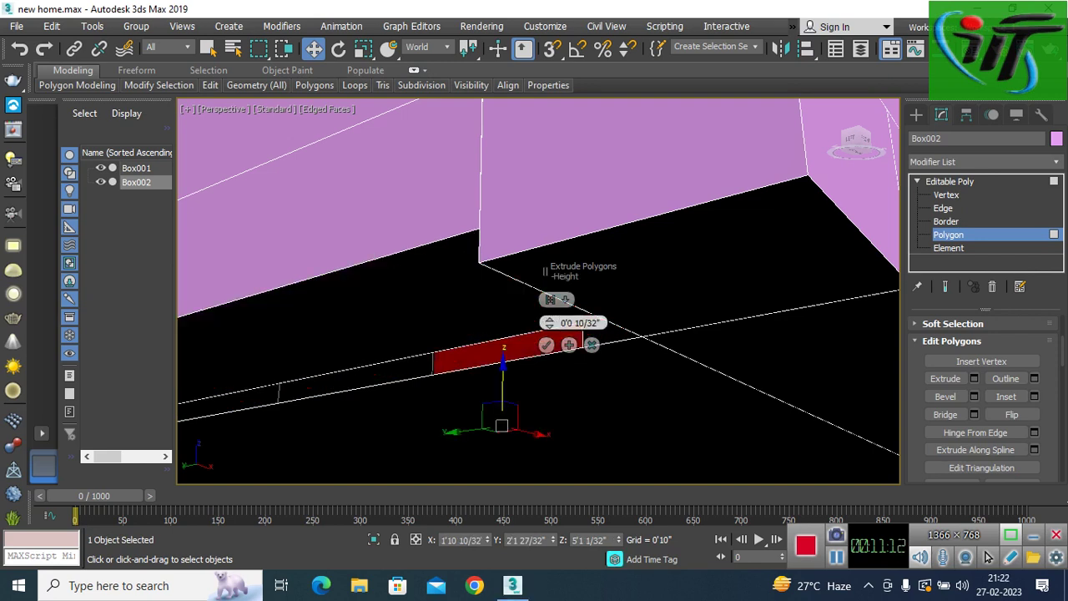
{"action": "key", "text": "ctrl+Page_Up"}
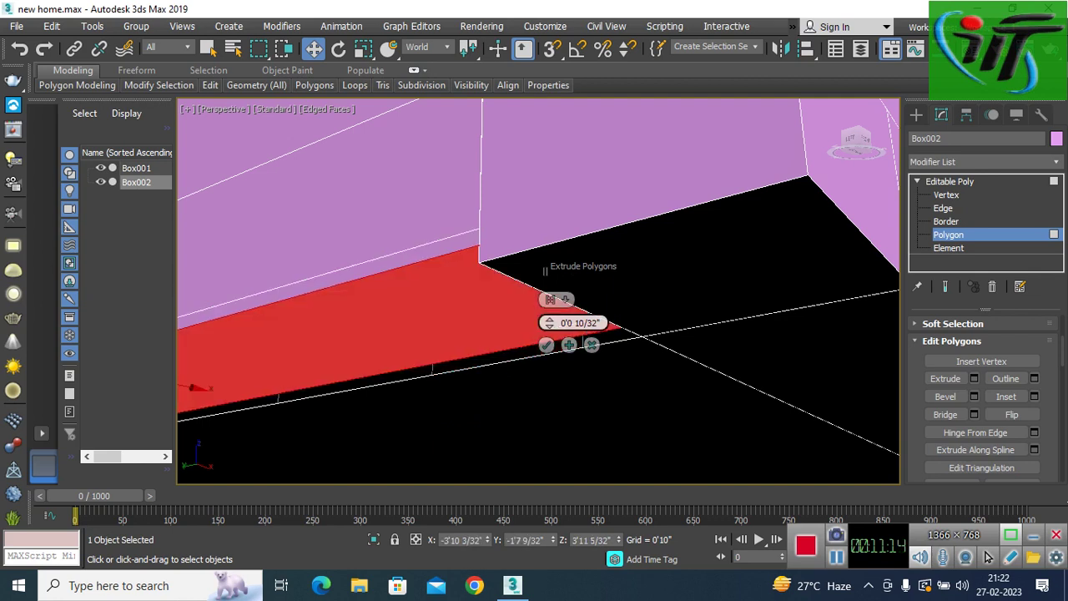
Step: Settle the underside extrusion at about 0'0 12/32" height and commit it
{"action": "left_click_drag", "start_coordinate": [550, 322], "coordinate": [549, 330]}
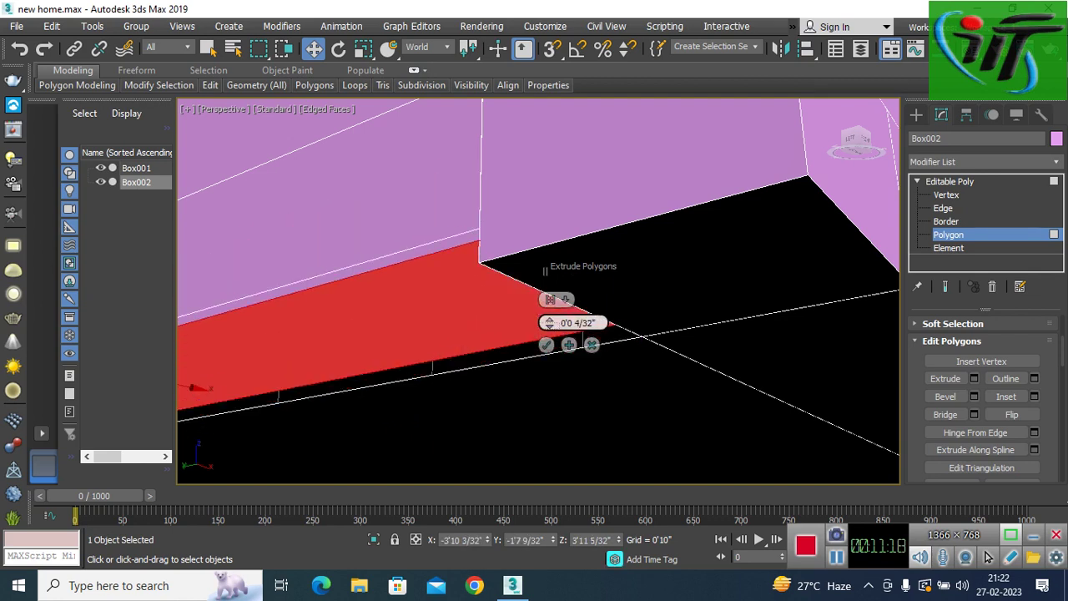
{"action": "left_click_drag", "start_coordinate": [550, 322], "coordinate": [549, 310]}
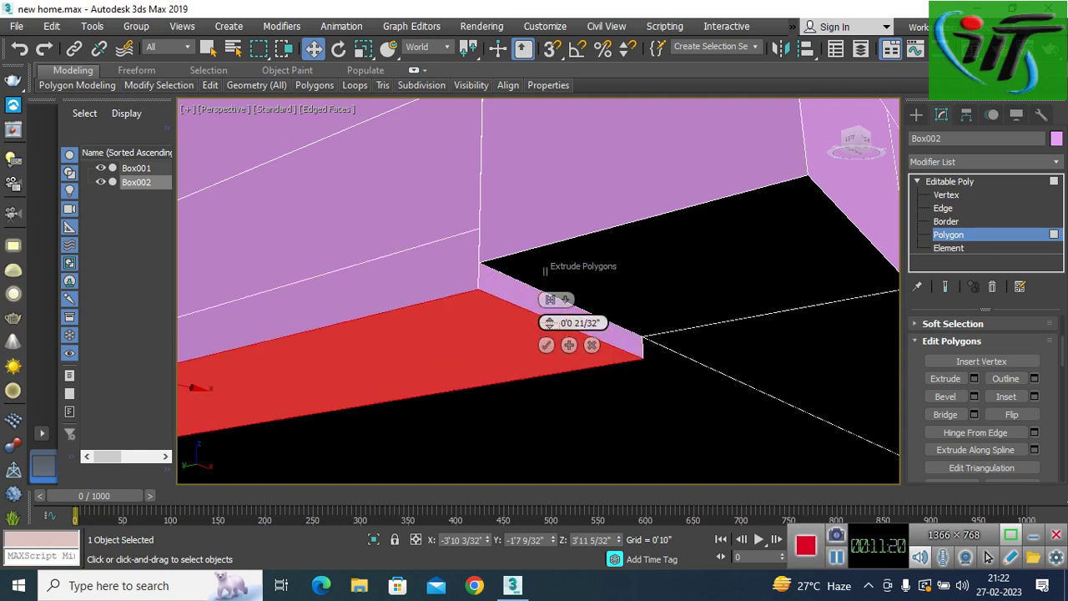
{"action": "mouse_move", "coordinate": [549, 322]}
{"action": "left_mouse_down"}
{"action": "mouse_move", "coordinate": [549, 333]}
{"action": "mouse_move", "coordinate": [549, 315]}
{"action": "left_mouse_up"}
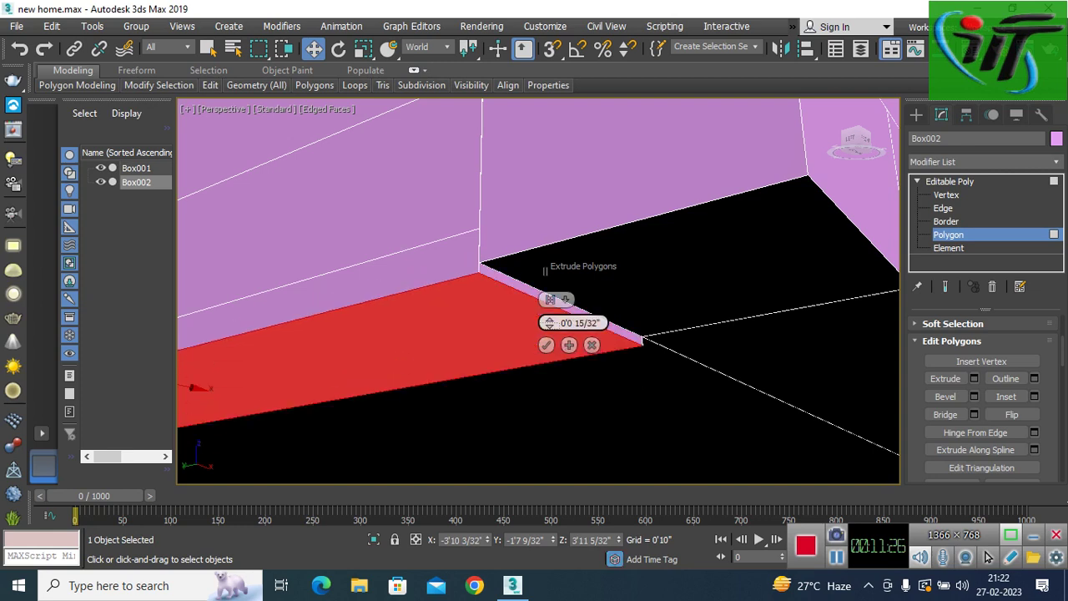
{"action": "mouse_move", "coordinate": [549, 322]}
{"action": "left_mouse_down"}
{"action": "mouse_move", "coordinate": [549, 336]}
{"action": "mouse_move", "coordinate": [549, 315]}
{"action": "left_mouse_up"}
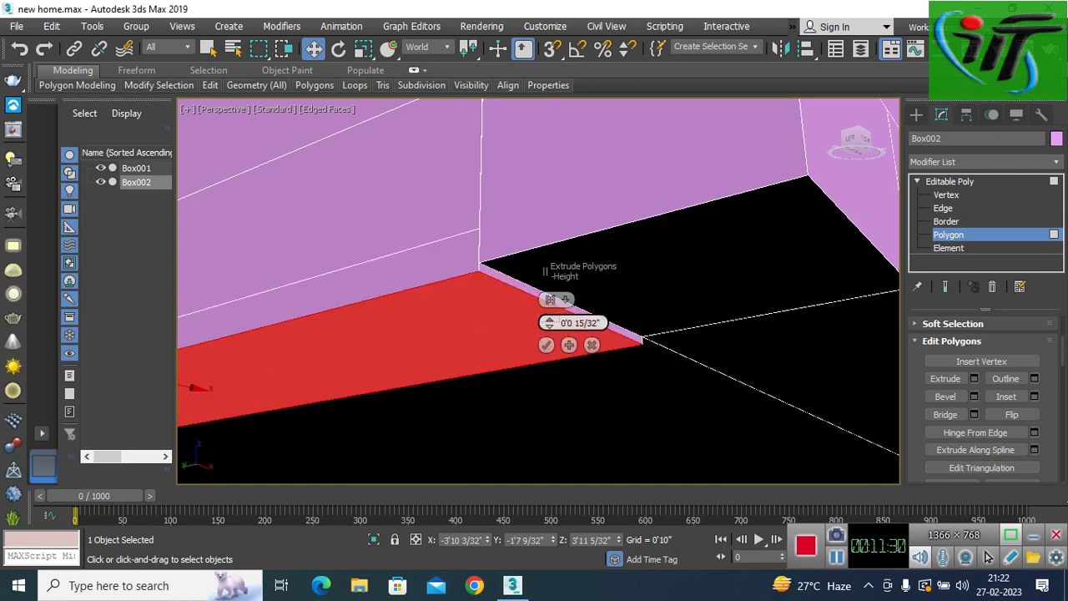
{"action": "left_click_drag", "start_coordinate": [549, 322], "coordinate": [549, 319]}
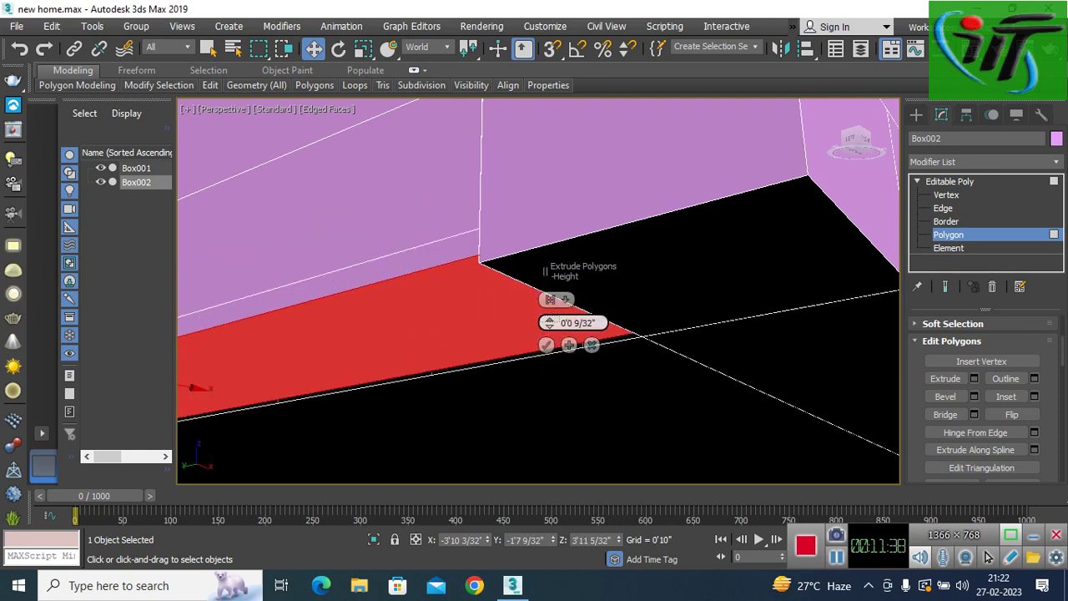
{"action": "left_click_drag", "start_coordinate": [549, 322], "coordinate": [549, 318]}
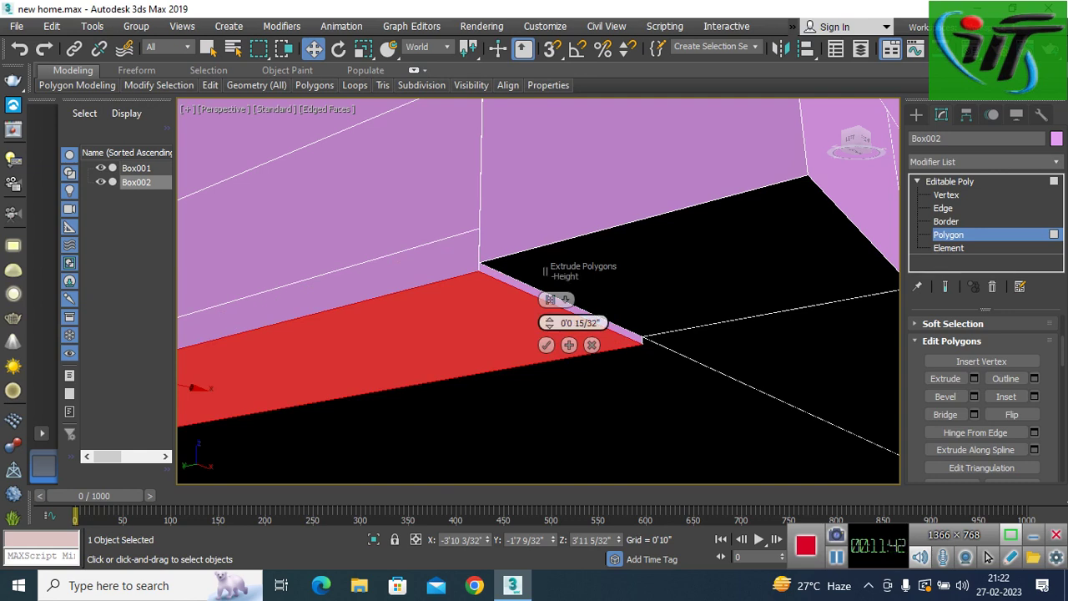
{"action": "left_click_drag", "start_coordinate": [550, 322], "coordinate": [549, 326]}
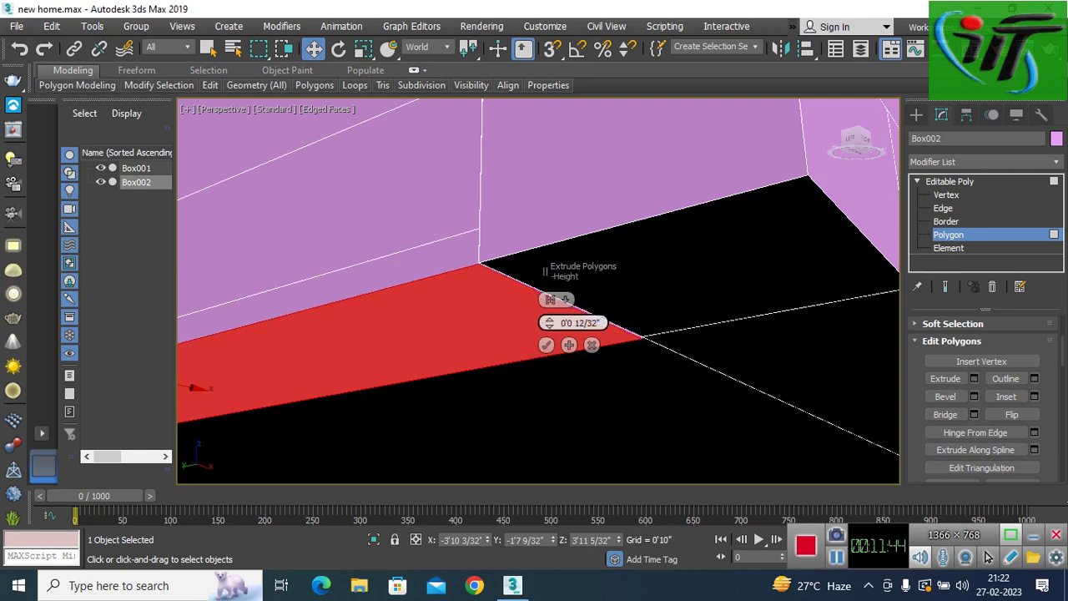
{"action": "left_click", "coordinate": [546, 345]}
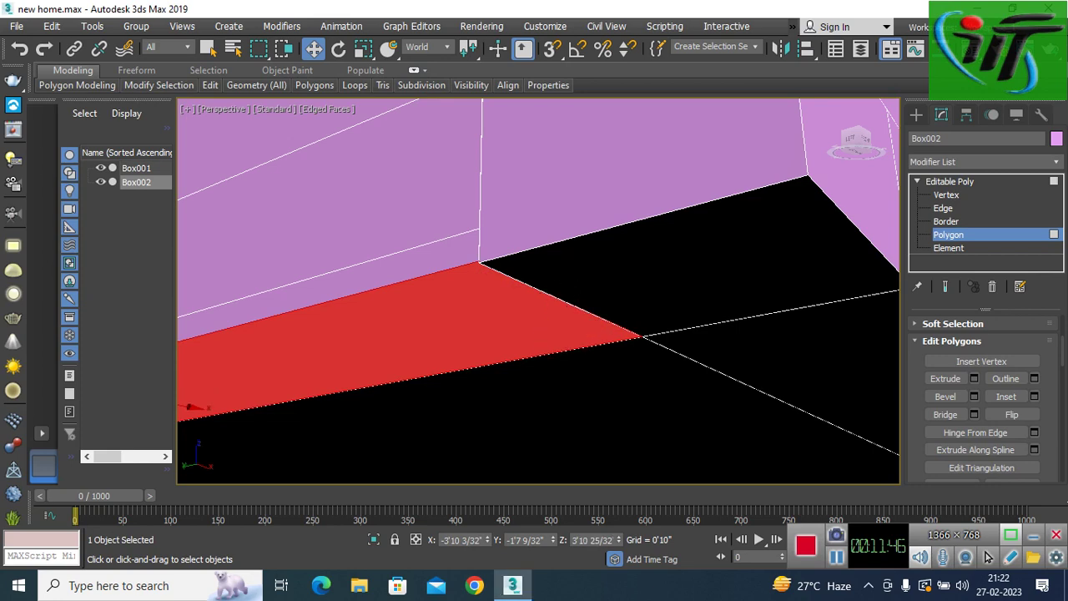
Step: At edge level, move the top edge above the slab down onto the slab boundary
{"action": "scroll", "coordinate": [546, 344], "scroll_direction": "down", "scroll_amount": 4}
{"action": "middle_click_drag", "start_coordinate": [538, 292], "coordinate": [584, 250], "text": "alt"}
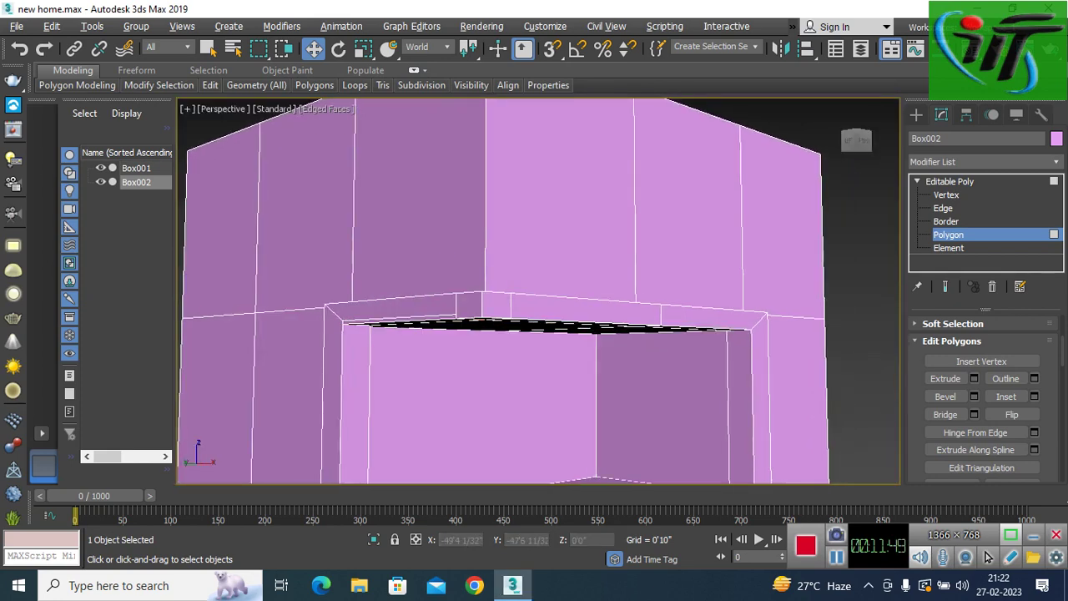
{"action": "scroll", "coordinate": [376, 325], "scroll_direction": "up", "scroll_amount": 2}
{"action": "scroll", "coordinate": [375, 326], "scroll_direction": "up", "scroll_amount": 2}
{"action": "scroll", "coordinate": [376, 326], "scroll_direction": "up", "scroll_amount": 2}
{"action": "scroll", "coordinate": [375, 326], "scroll_direction": "down", "scroll_amount": 3}
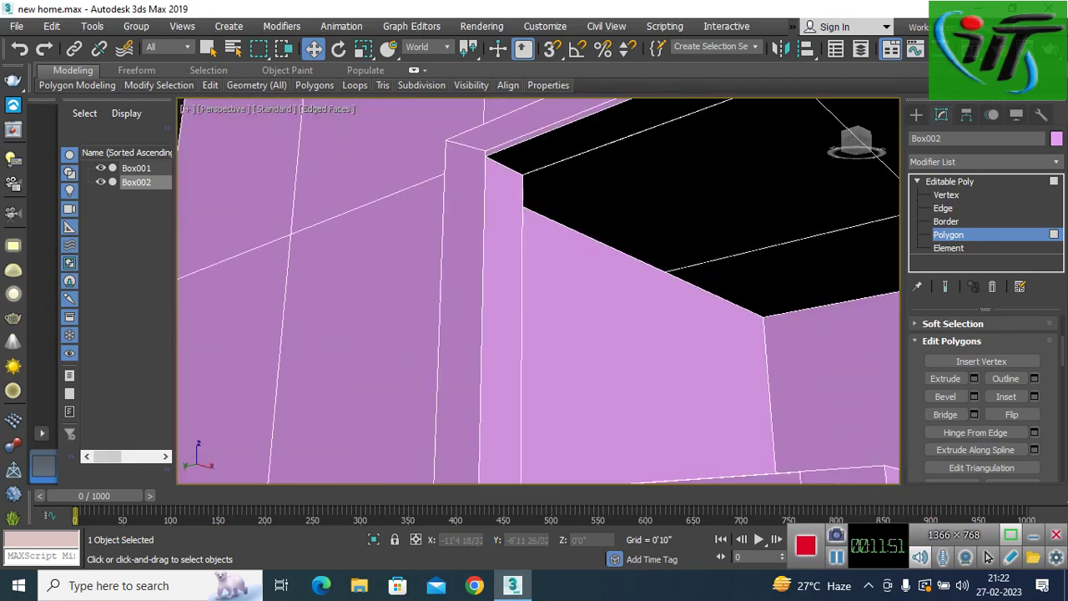
{"action": "scroll", "coordinate": [375, 325], "scroll_direction": "down", "scroll_amount": 3}
{"action": "mouse_move", "coordinate": [538, 292]}
{"action": "middle_mouse_down", "text": "alt"}
{"action": "mouse_move", "coordinate": [501, 251]}
{"action": "mouse_move", "coordinate": [521, 317]}
{"action": "mouse_move", "coordinate": [517, 276]}
{"action": "middle_mouse_up", "text": "alt"}
{"action": "scroll", "coordinate": [538, 292], "scroll_direction": "up", "scroll_amount": 2}
{"action": "scroll", "coordinate": [538, 292], "scroll_direction": "up", "scroll_amount": 2}
{"action": "scroll", "coordinate": [538, 292], "scroll_direction": "down", "scroll_amount": 3}
{"action": "scroll", "coordinate": [420, 321], "scroll_direction": "up", "scroll_amount": 2}
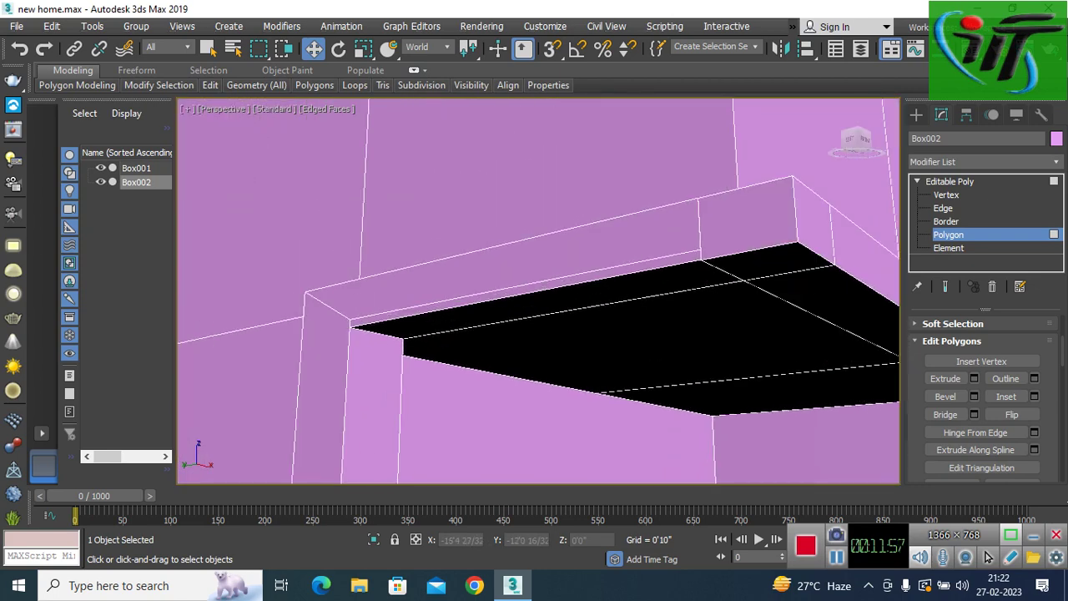
{"action": "left_click", "coordinate": [943, 208]}
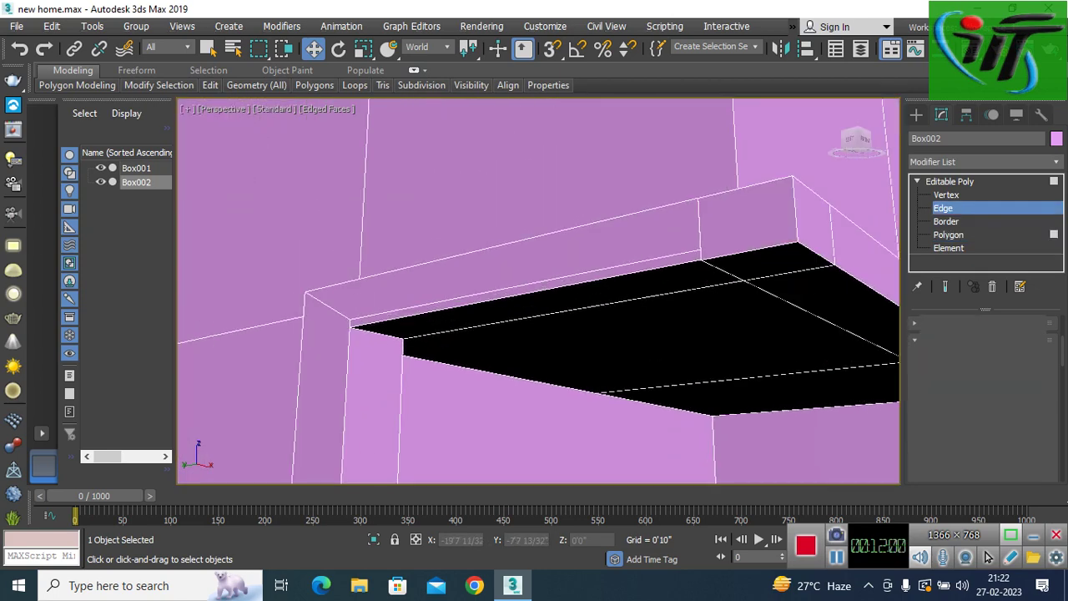
{"action": "left_click", "coordinate": [501, 290]}
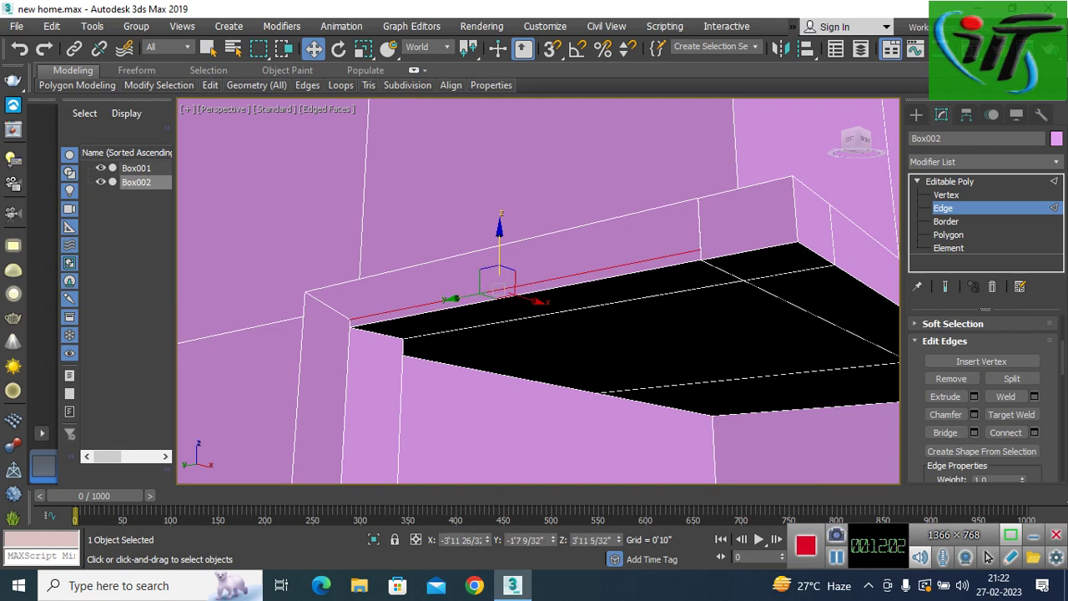
{"action": "left_click_drag", "start_coordinate": [499, 250], "coordinate": [499, 259]}
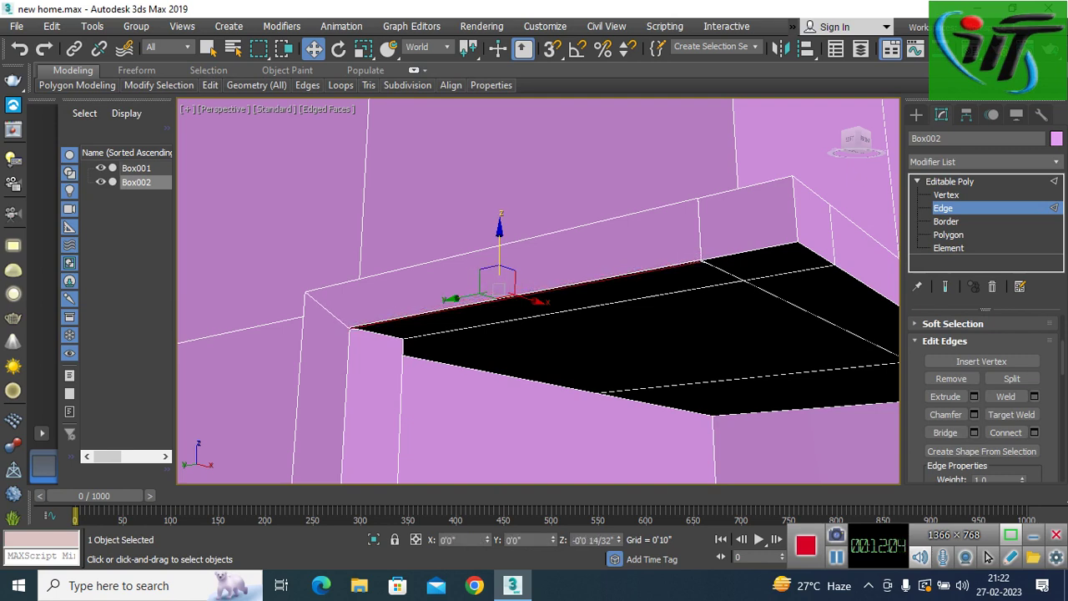
Step: Undo the edge's last move and instead nudge the top edge down only slightly
{"action": "scroll", "coordinate": [384, 283], "scroll_direction": "up", "scroll_amount": 3}
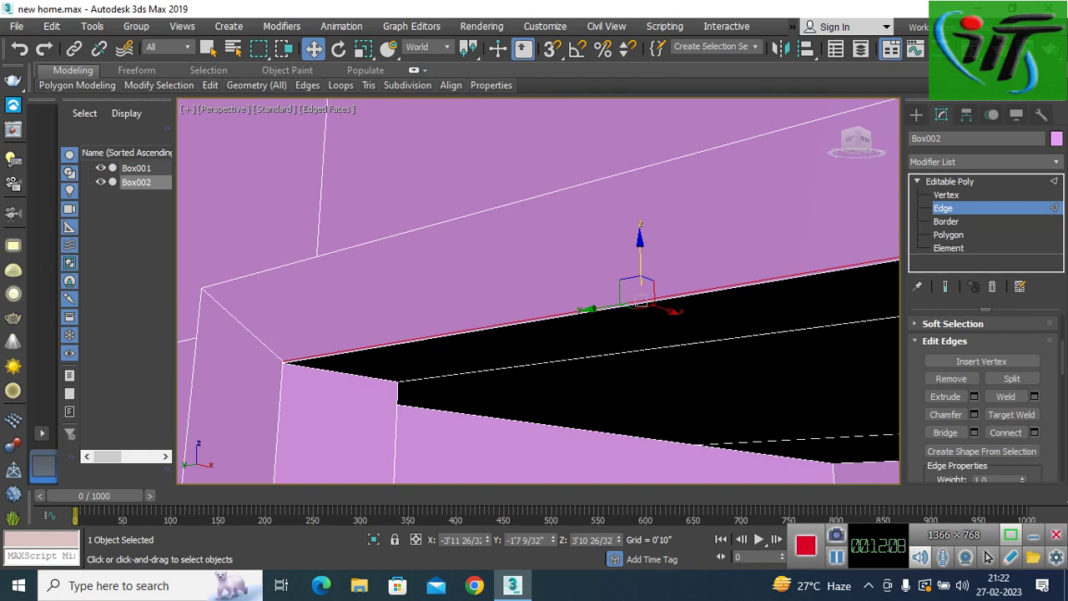
{"action": "left_click_drag", "start_coordinate": [640, 267], "coordinate": [640, 276]}
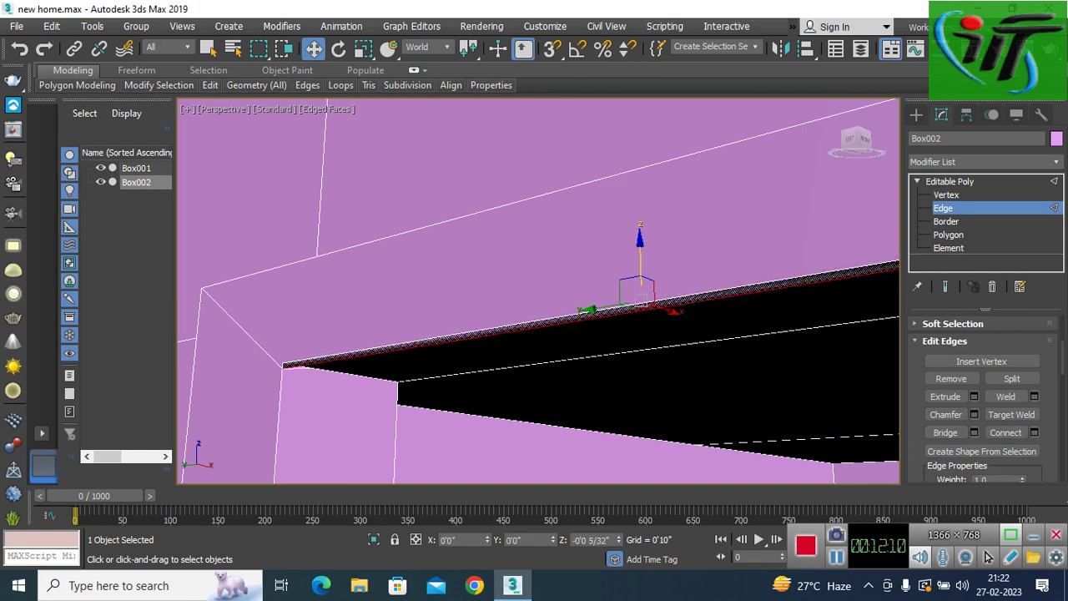
{"action": "key", "text": "ctrl+z"}
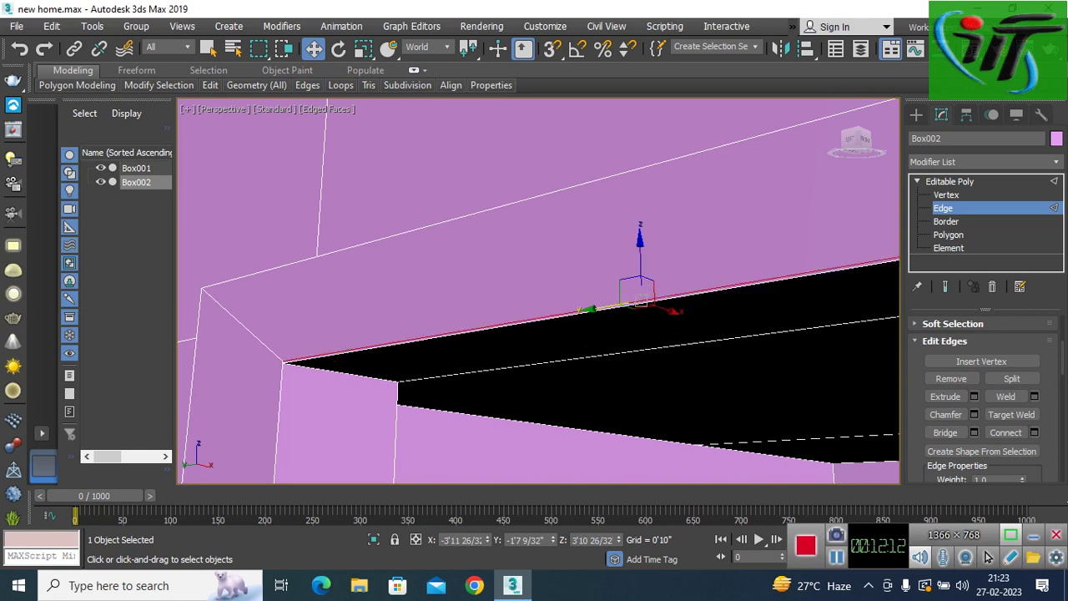
{"action": "left_click", "coordinate": [640, 265]}
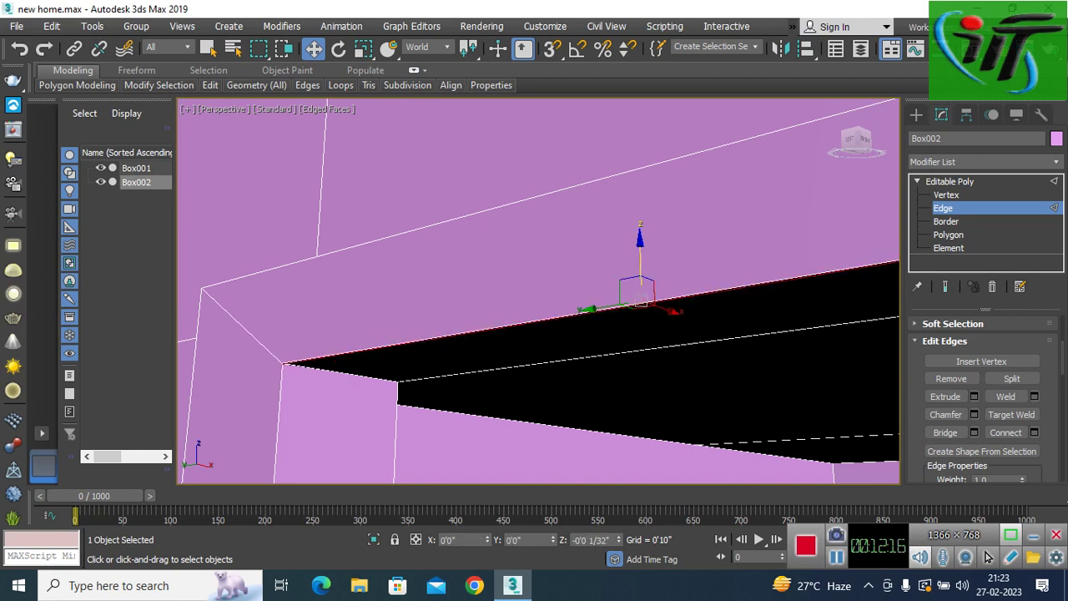
{"action": "left_click_drag", "start_coordinate": [640, 250], "coordinate": [640, 250]}
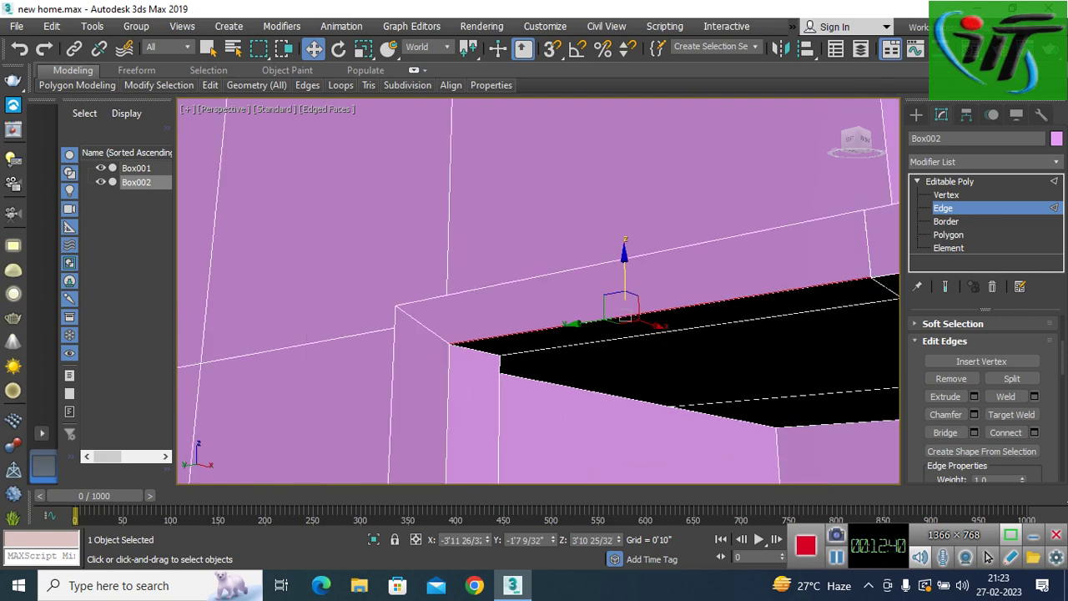
{"action": "scroll", "coordinate": [538, 291], "scroll_direction": "down", "scroll_amount": 3}
{"action": "mouse_move", "coordinate": [538, 291]}
{"action": "middle_mouse_down", "text": "alt"}
{"action": "mouse_move", "coordinate": [538, 250]}
{"action": "mouse_move", "coordinate": [522, 288]}
{"action": "mouse_move", "coordinate": [484, 283]}
{"action": "middle_mouse_up", "text": "alt"}
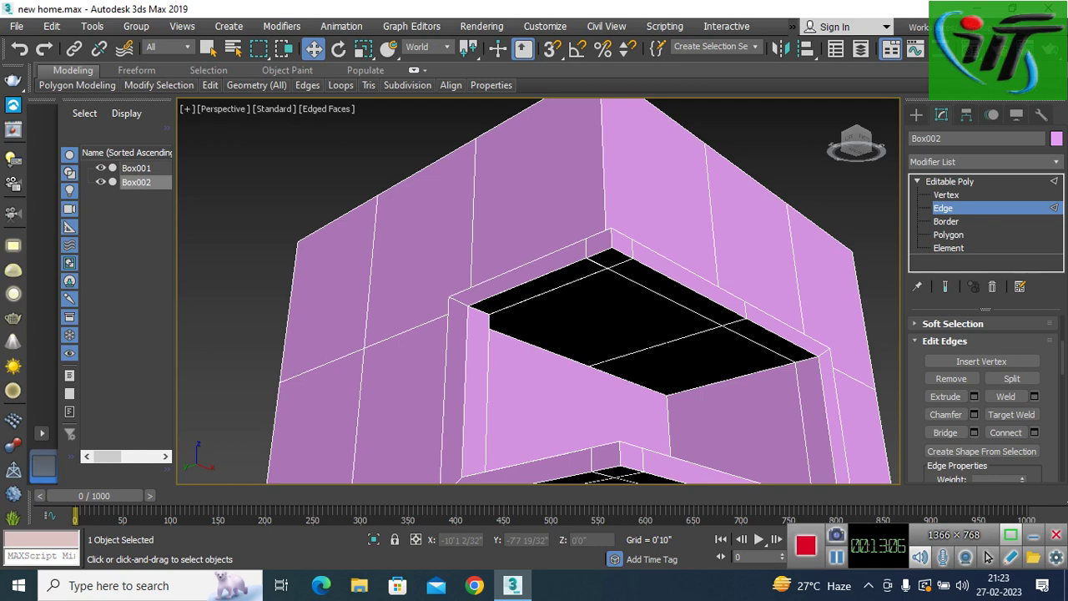
Step: Inset the wall face beside the upper ledge by 0'2 13/32"
{"action": "scroll", "coordinate": [538, 293], "scroll_direction": "down", "scroll_amount": 2}
{"action": "scroll", "coordinate": [539, 293], "scroll_direction": "down", "scroll_amount": 1}
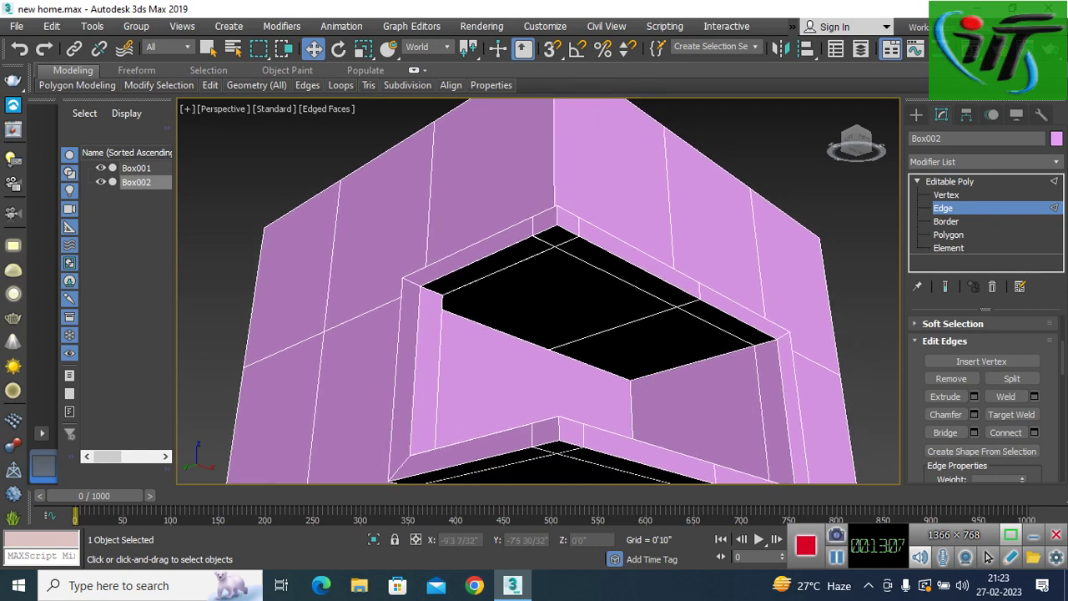
{"action": "scroll", "coordinate": [539, 292], "scroll_direction": "down", "scroll_amount": 3}
{"action": "mouse_move", "coordinate": [538, 292]}
{"action": "middle_mouse_down", "text": "alt"}
{"action": "mouse_move", "coordinate": [538, 267]}
{"action": "mouse_move", "coordinate": [518, 242]}
{"action": "mouse_move", "coordinate": [493, 230]}
{"action": "mouse_move", "coordinate": [484, 251]}
{"action": "middle_mouse_up", "text": "alt"}
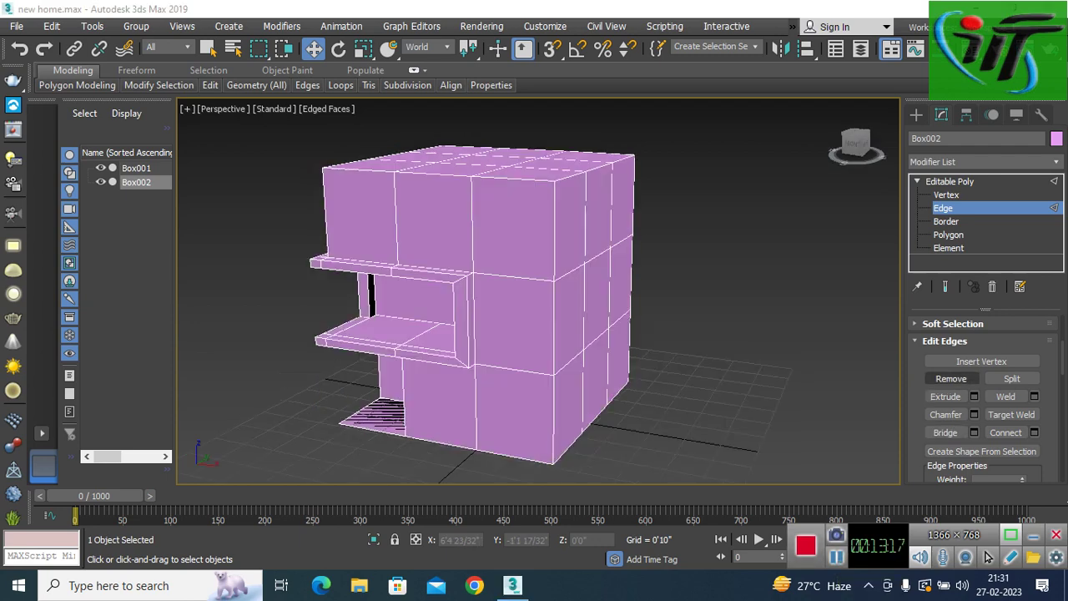
{"action": "scroll", "coordinate": [524, 313], "scroll_direction": "up", "scroll_amount": 2}
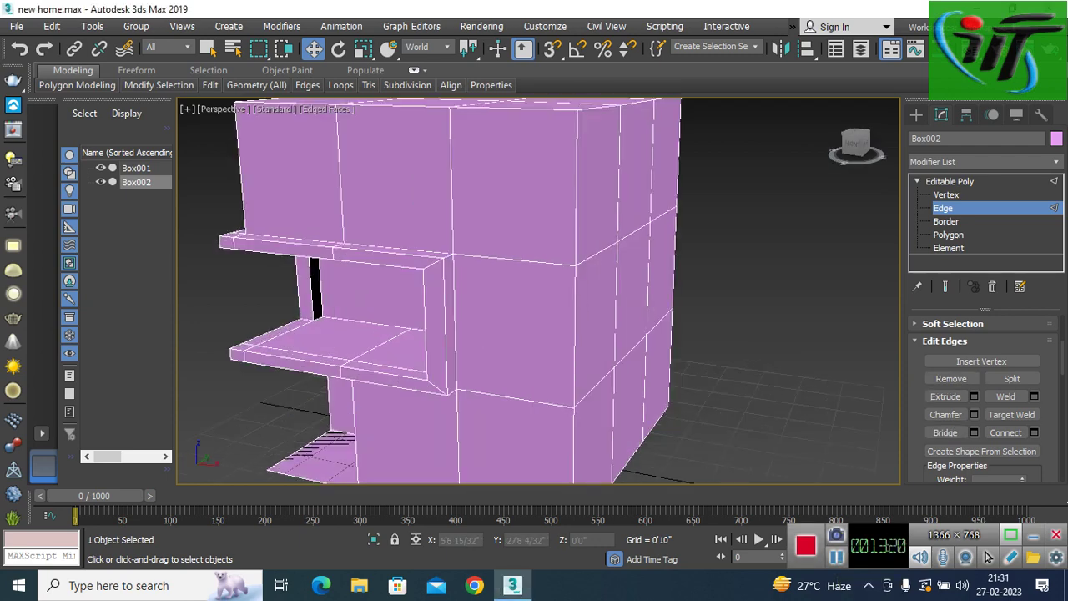
{"action": "key", "text": "4"}
{"action": "left_click", "coordinate": [514, 330]}
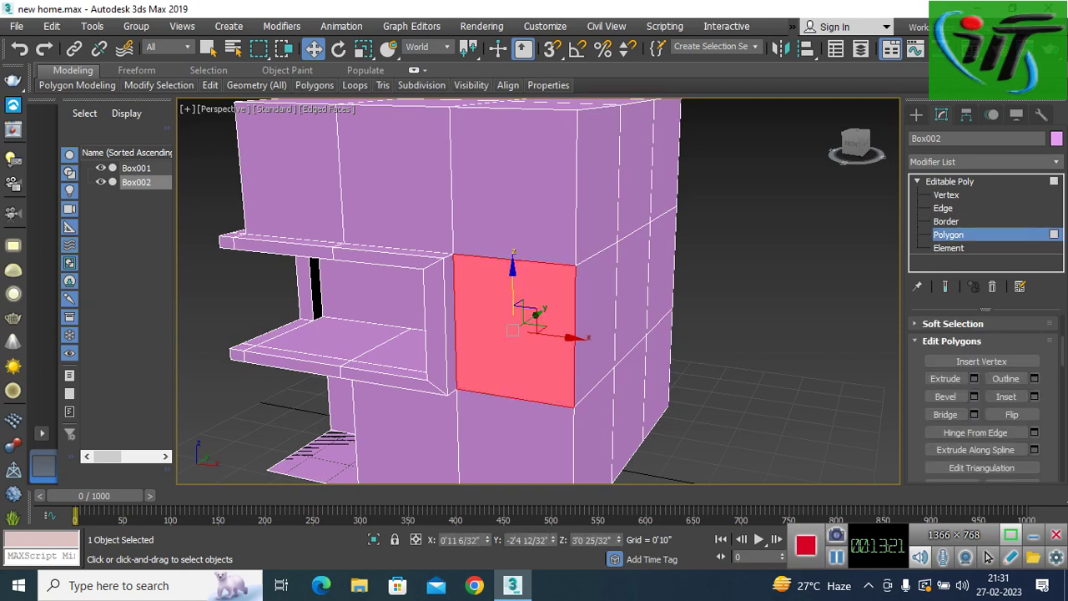
{"action": "left_click", "coordinate": [1033, 396]}
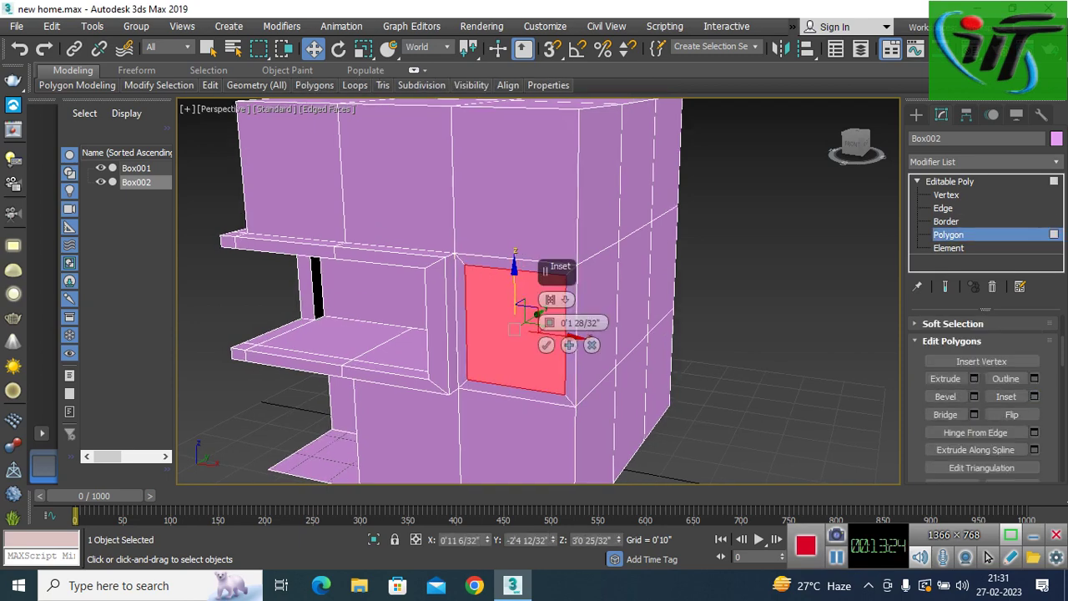
{"action": "middle_click_drag", "start_coordinate": [584, 375], "coordinate": [692, 376], "text": "alt"}
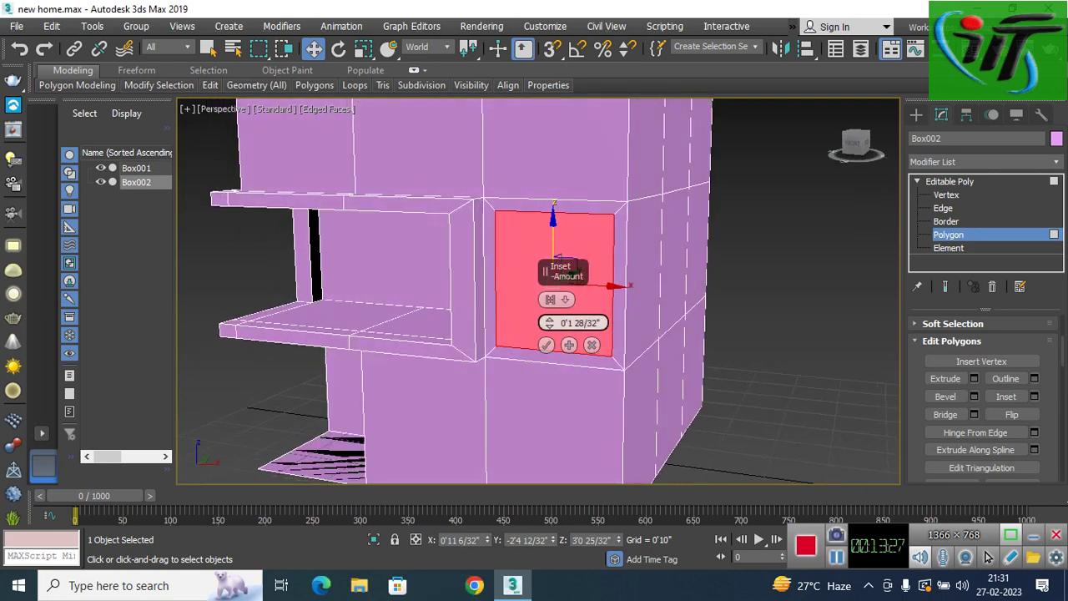
{"action": "left_click_drag", "start_coordinate": [549, 322], "coordinate": [549, 300]}
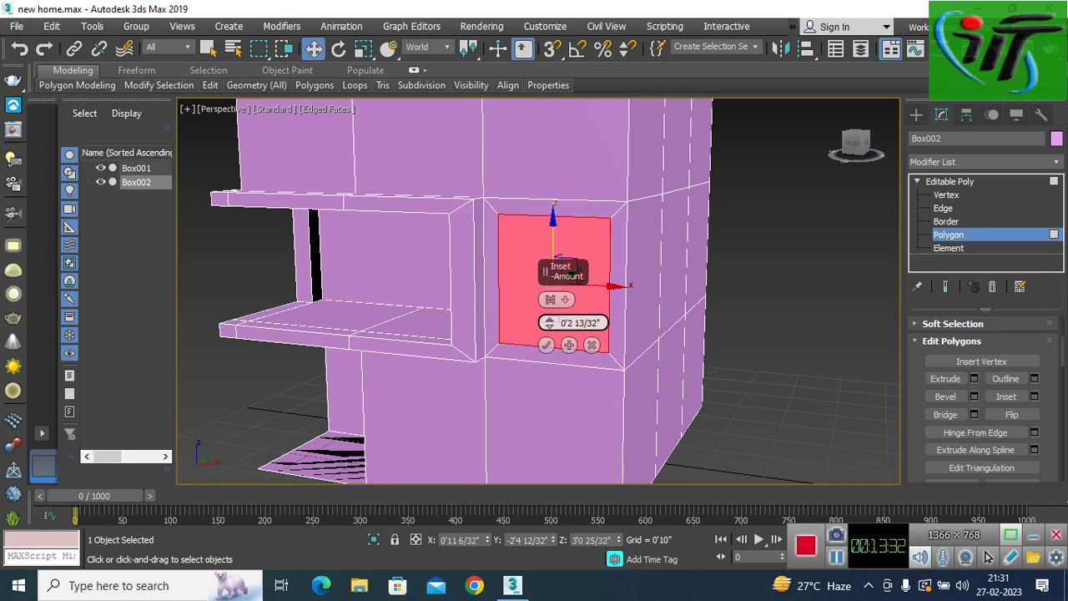
{"action": "left_click", "coordinate": [546, 344]}
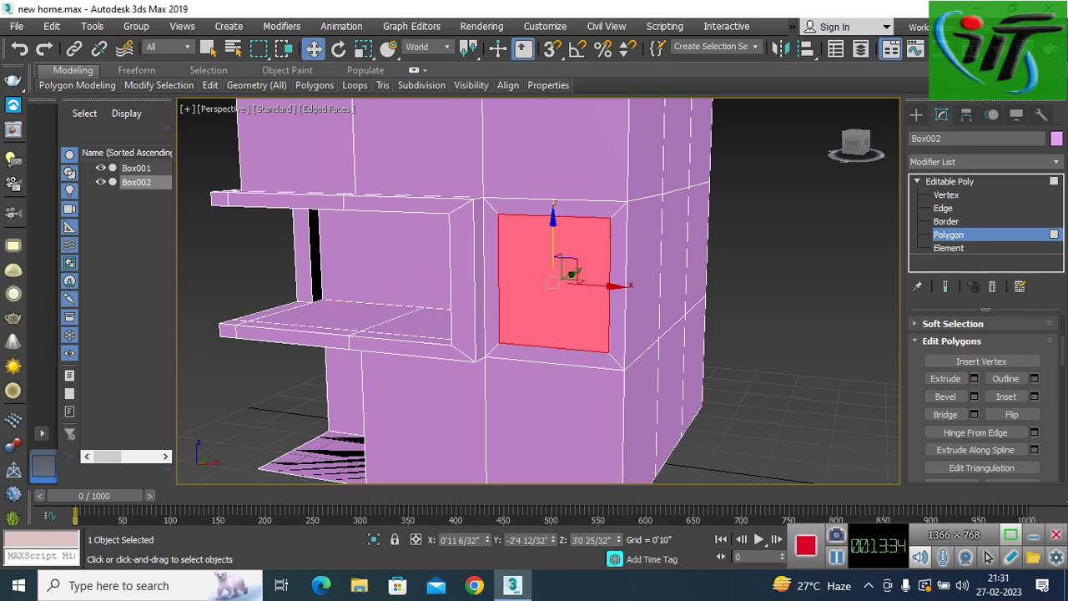
Step: Slide the inset panel slightly to the left along X
{"action": "left_click_drag", "start_coordinate": [596, 284], "coordinate": [582, 285]}
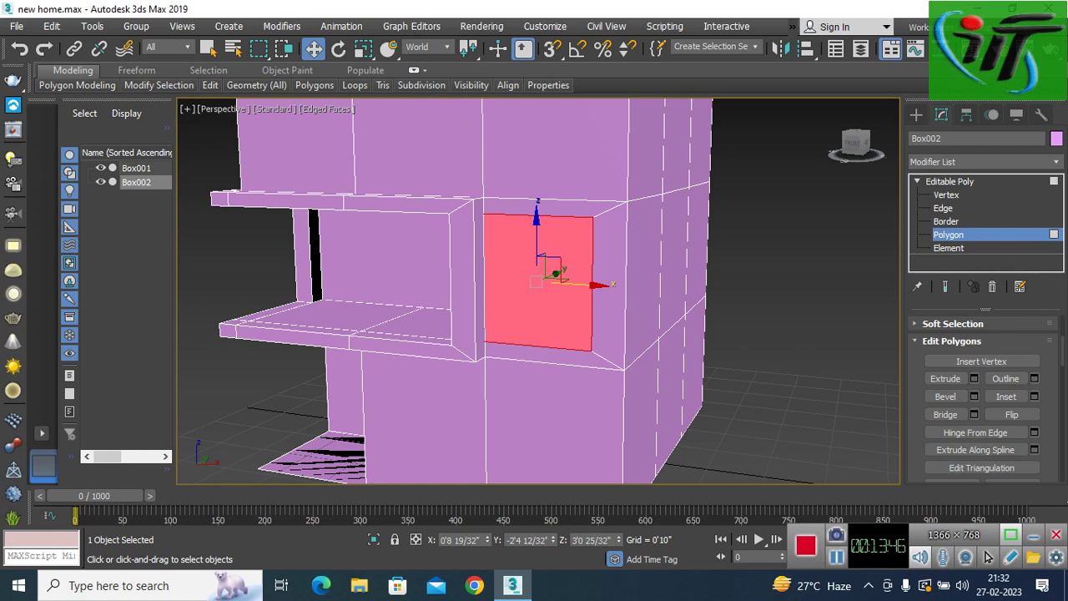
{"action": "scroll", "coordinate": [539, 291], "scroll_direction": "down", "scroll_amount": 3}
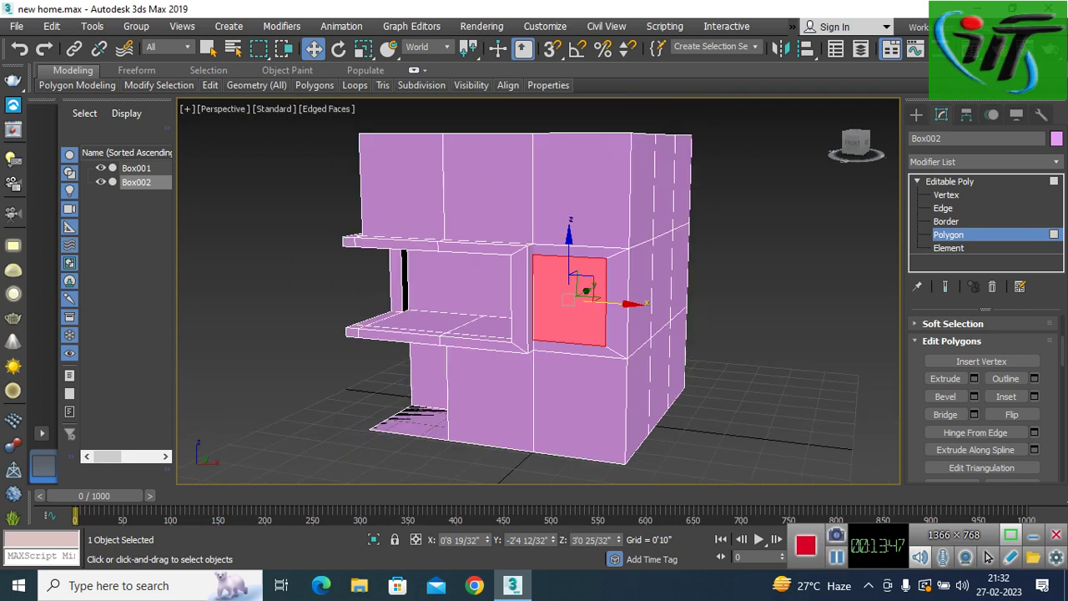
{"action": "scroll", "coordinate": [539, 291], "scroll_direction": "up", "scroll_amount": 4}
{"action": "mouse_move", "coordinate": [538, 291]}
{"action": "middle_mouse_down", "text": "alt"}
{"action": "mouse_move", "coordinate": [530, 258]}
{"action": "mouse_move", "coordinate": [505, 242]}
{"action": "middle_mouse_up", "text": "alt"}
Step: At edge level, remove the panel's lower horizontal edge loop
{"action": "key", "text": "2"}
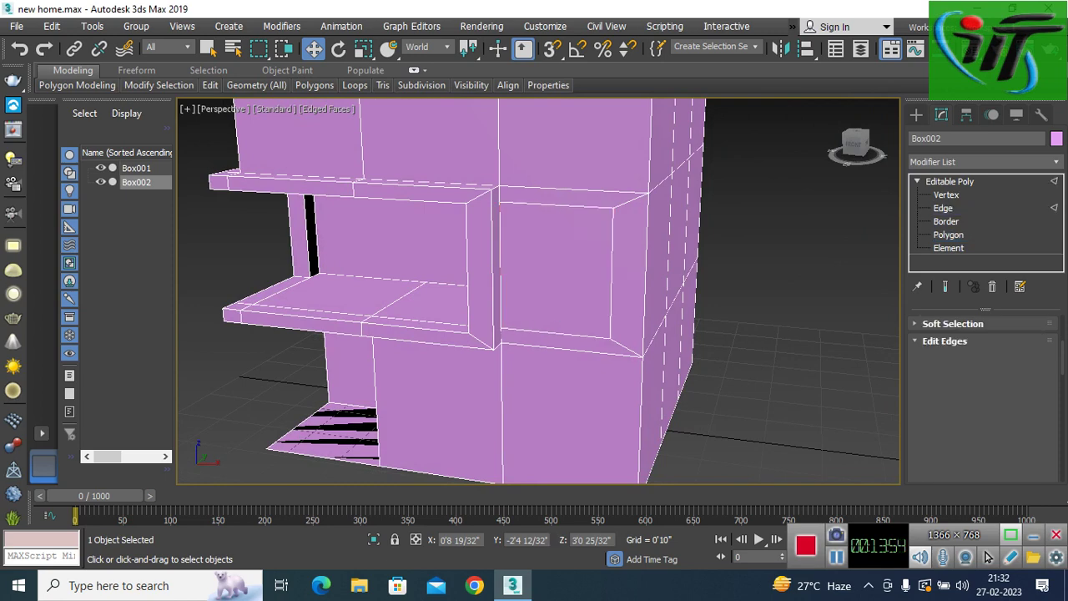
{"action": "key", "text": "z"}
{"action": "middle_click_drag", "start_coordinate": [517, 334], "coordinate": [538, 271]}
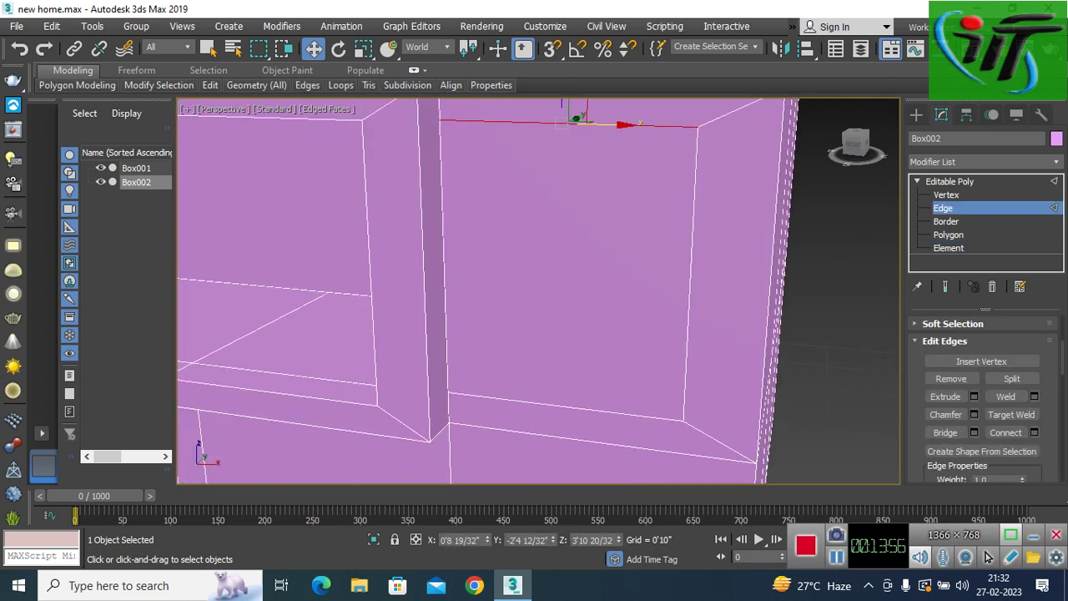
{"action": "left_click", "coordinate": [557, 405]}
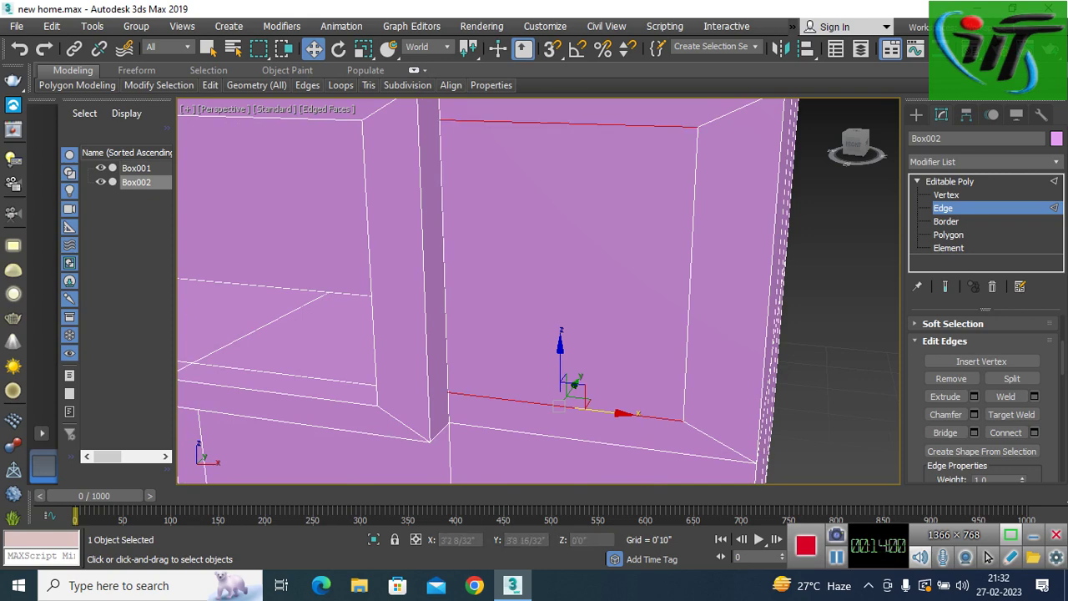
{"action": "scroll", "coordinate": [985, 392], "scroll_direction": "down", "scroll_amount": 1}
{"action": "left_click", "coordinate": [952, 355]}
Step: Select the right shelf opening's edges, removing its top edge then undoing that
{"action": "scroll", "coordinate": [538, 292], "scroll_direction": "down", "scroll_amount": 5}
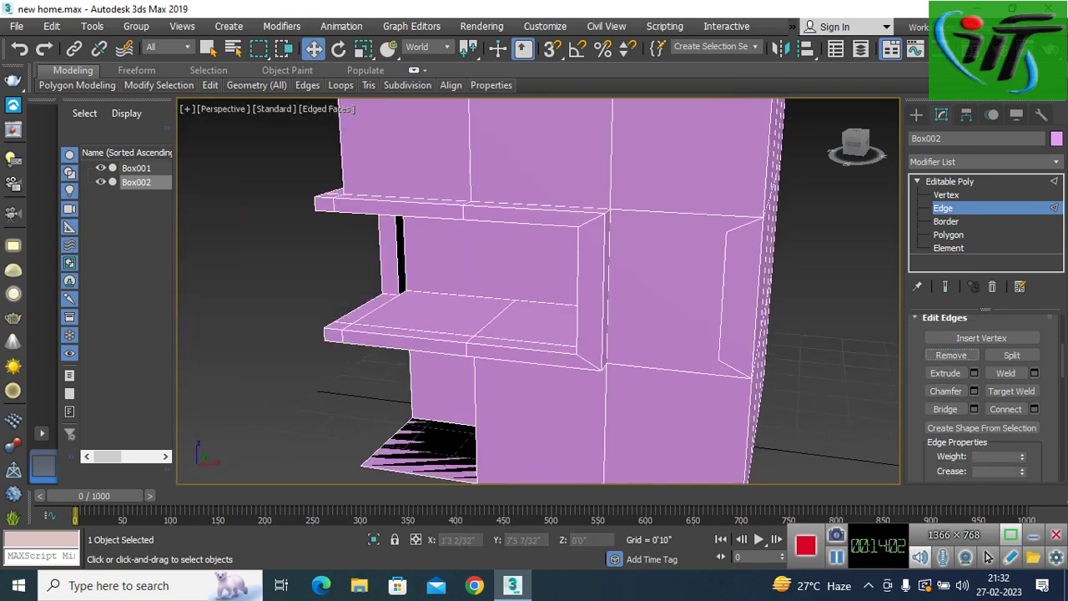
{"action": "left_click", "coordinate": [667, 358]}
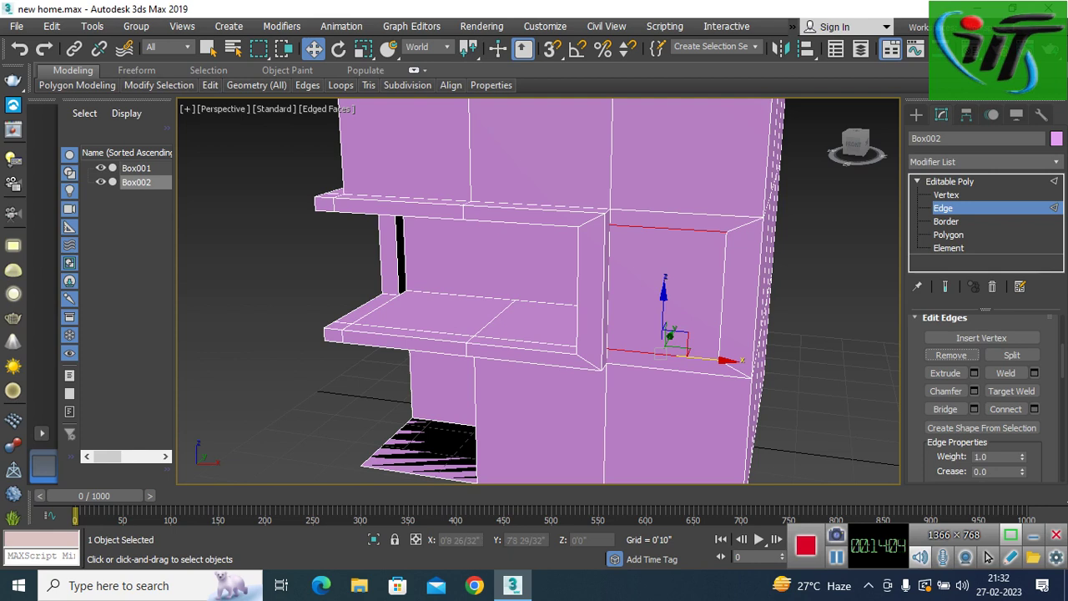
{"action": "left_click", "coordinate": [719, 318]}
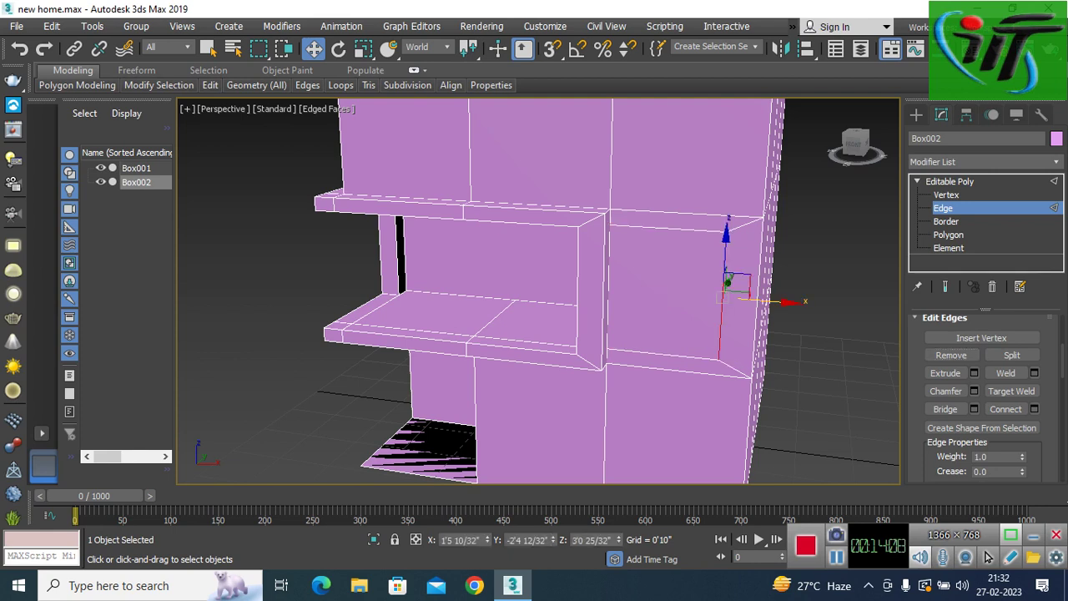
{"action": "left_click", "coordinate": [668, 224]}
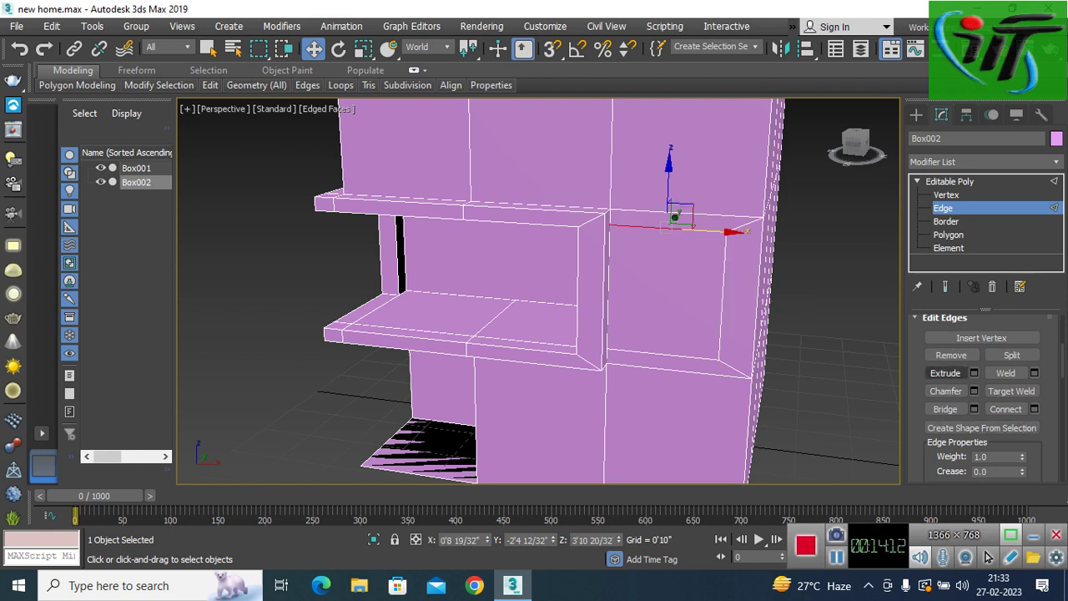
{"action": "left_click", "coordinate": [951, 354]}
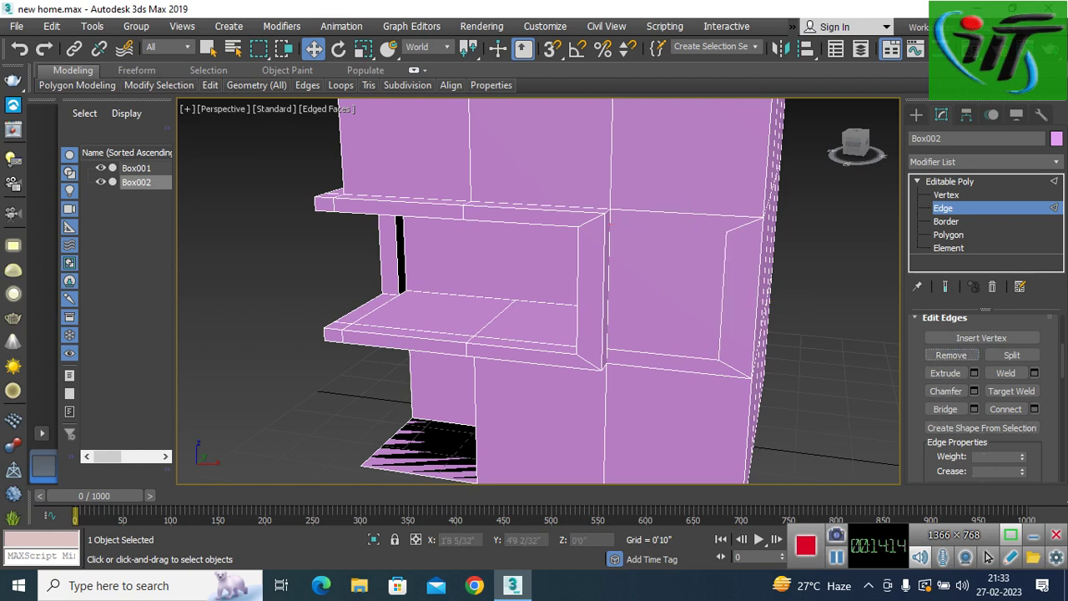
{"action": "key", "text": "ctrl+z"}
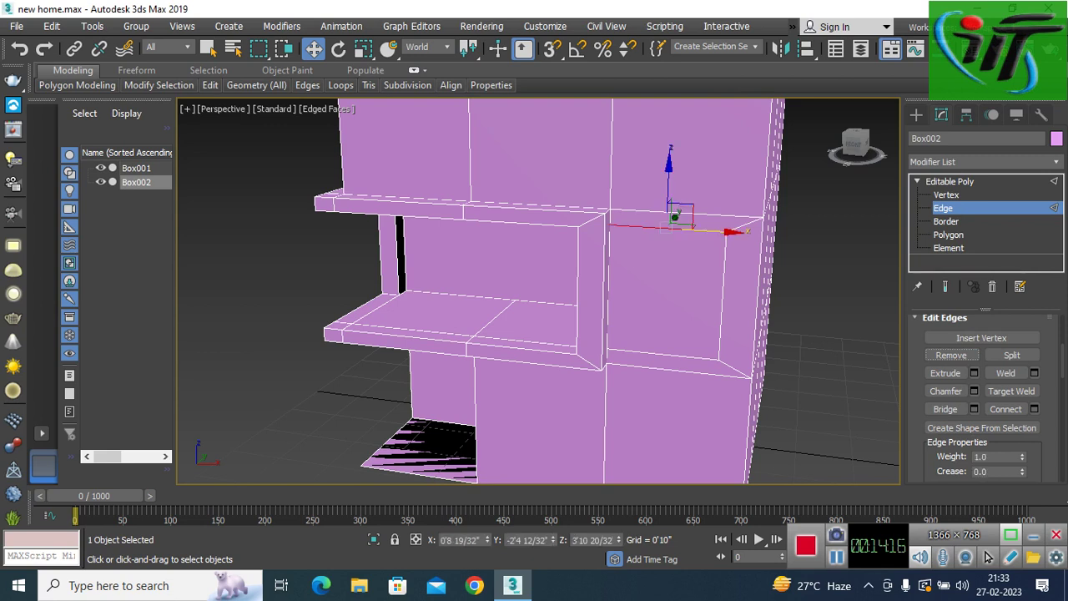
Step: Raise the right opening's top edge, fine-tune and lower its edges, then deselect
{"action": "left_click_drag", "start_coordinate": [668, 190], "coordinate": [668, 174]}
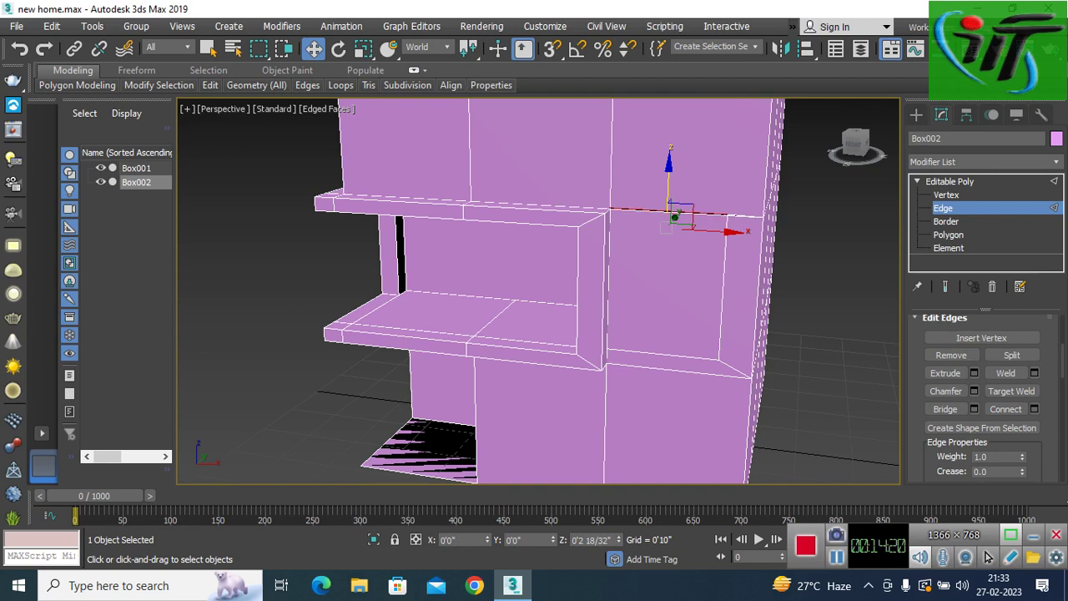
{"action": "scroll", "coordinate": [672, 215], "scroll_direction": "up", "scroll_amount": 4}
{"action": "scroll", "coordinate": [668, 214], "scroll_direction": "down", "scroll_amount": 2}
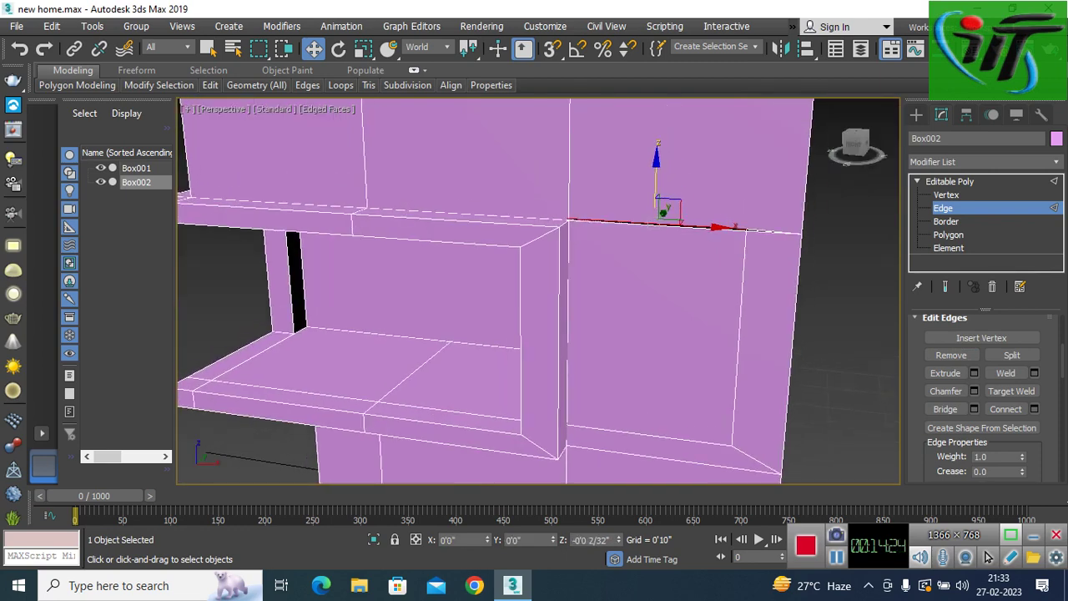
{"action": "left_click_drag", "start_coordinate": [668, 209], "coordinate": [667, 212]}
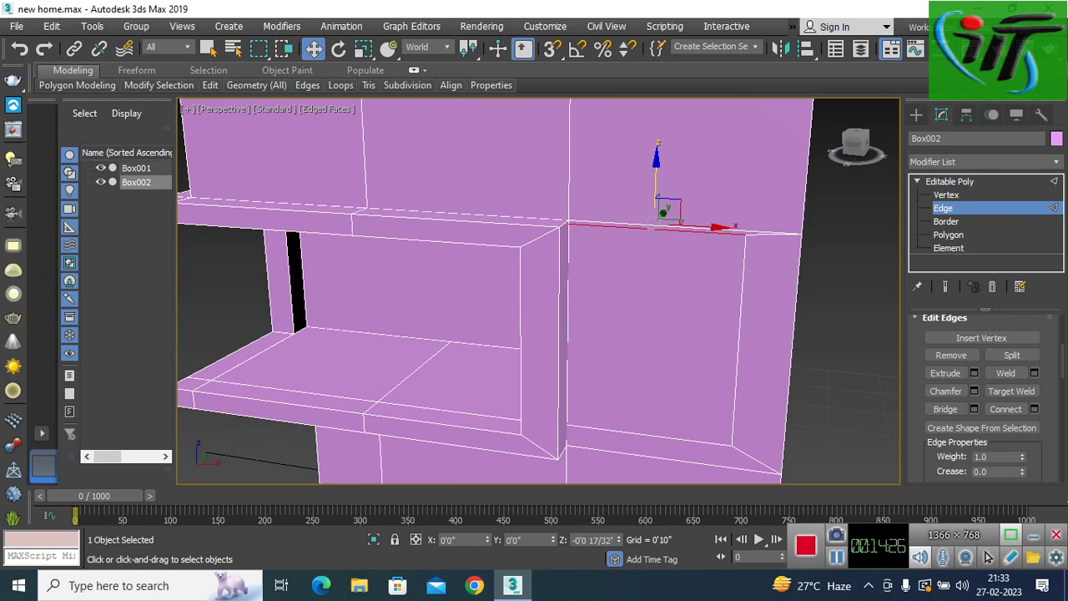
{"action": "left_click_drag", "start_coordinate": [668, 212], "coordinate": [668, 212]}
{"action": "middle_click_drag", "start_coordinate": [668, 212], "coordinate": [634, 276], "text": "alt"}
{"action": "scroll", "coordinate": [539, 290], "scroll_direction": "down", "scroll_amount": 5}
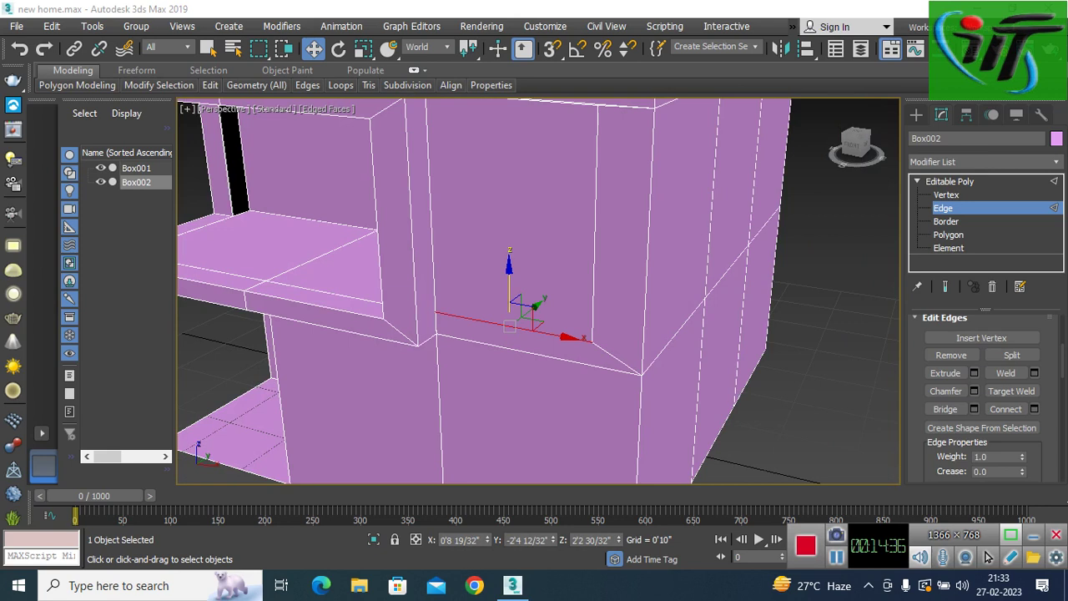
{"action": "left_click_drag", "start_coordinate": [509, 276], "coordinate": [509, 299]}
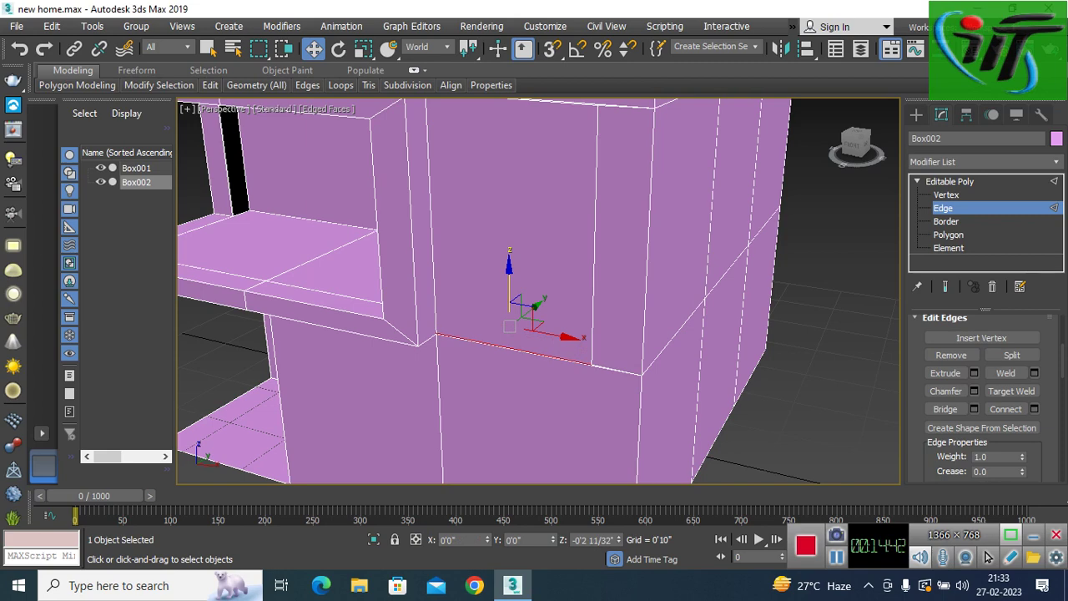
{"action": "key", "text": "z"}
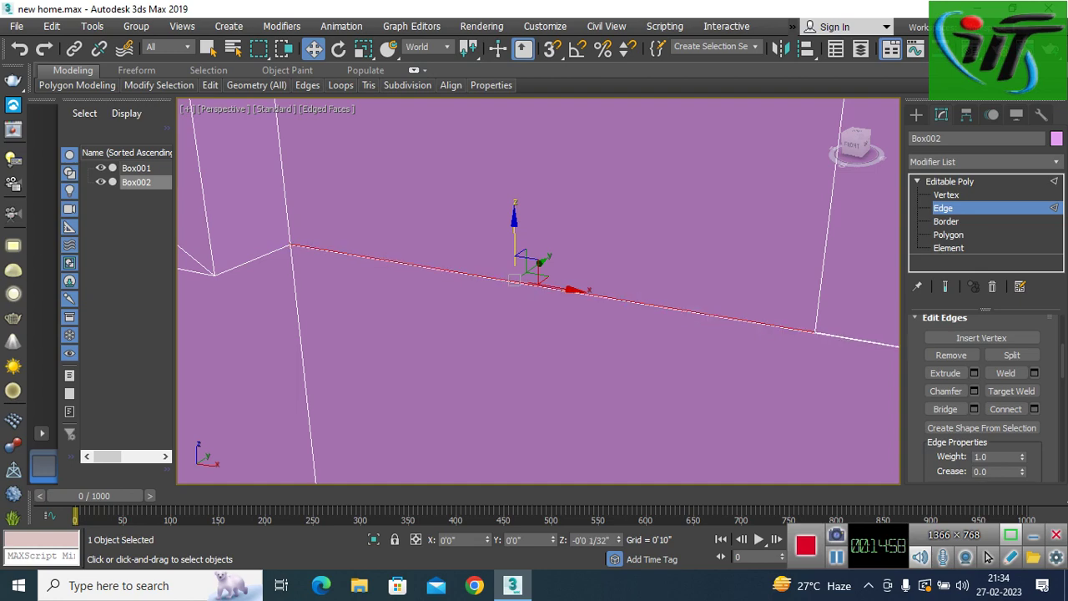
{"action": "middle_click_drag", "start_coordinate": [538, 291], "coordinate": [467, 284], "text": "alt"}
{"action": "key", "text": "ctrl+d"}
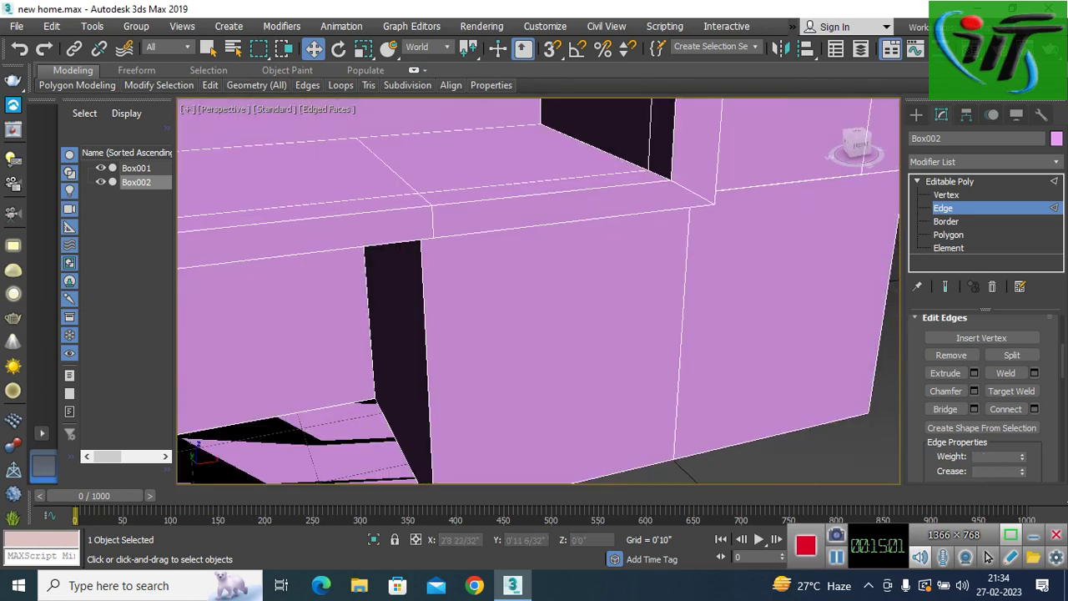
{"action": "middle_click_drag", "start_coordinate": [538, 291], "coordinate": [442, 284], "text": "alt"}
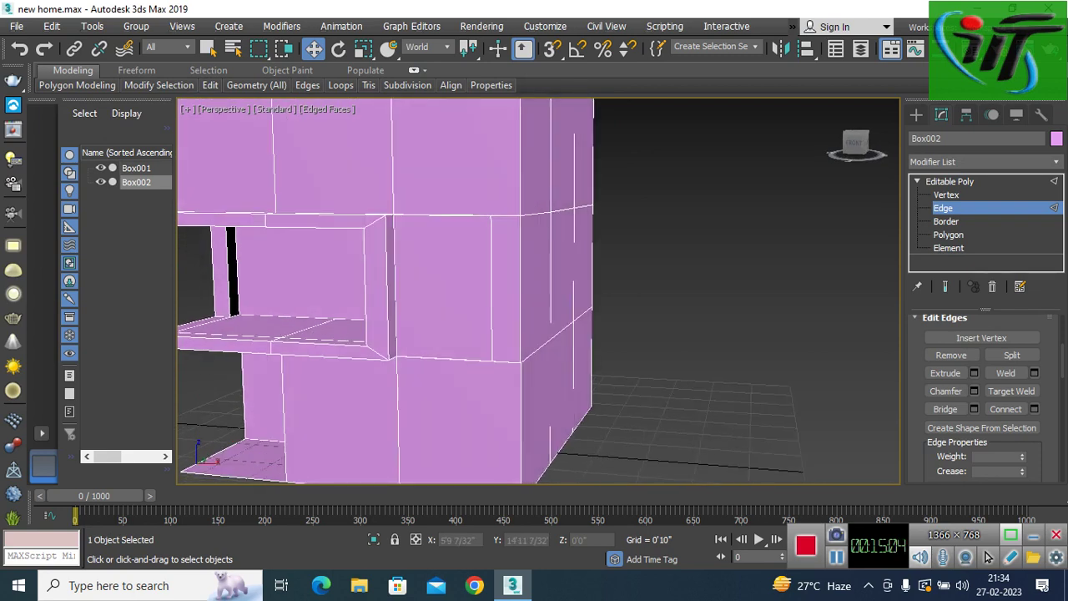
Step: Extrude the wall face right of the upper window outward by 0'1 7/32"
{"action": "key", "text": "4"}
{"action": "left_click", "coordinate": [443, 284]}
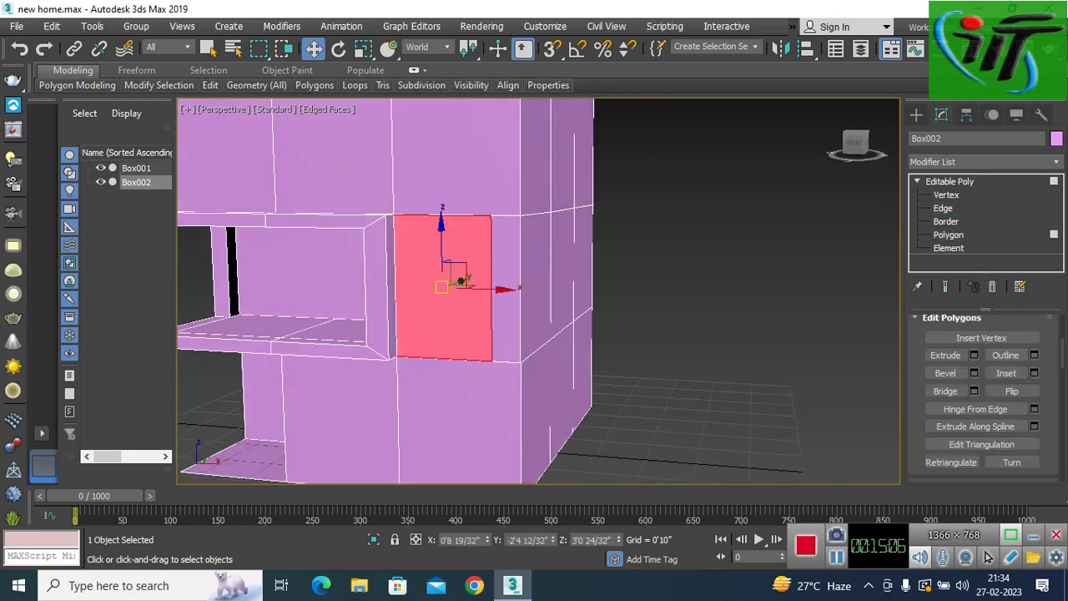
{"action": "key", "text": "shift+e"}
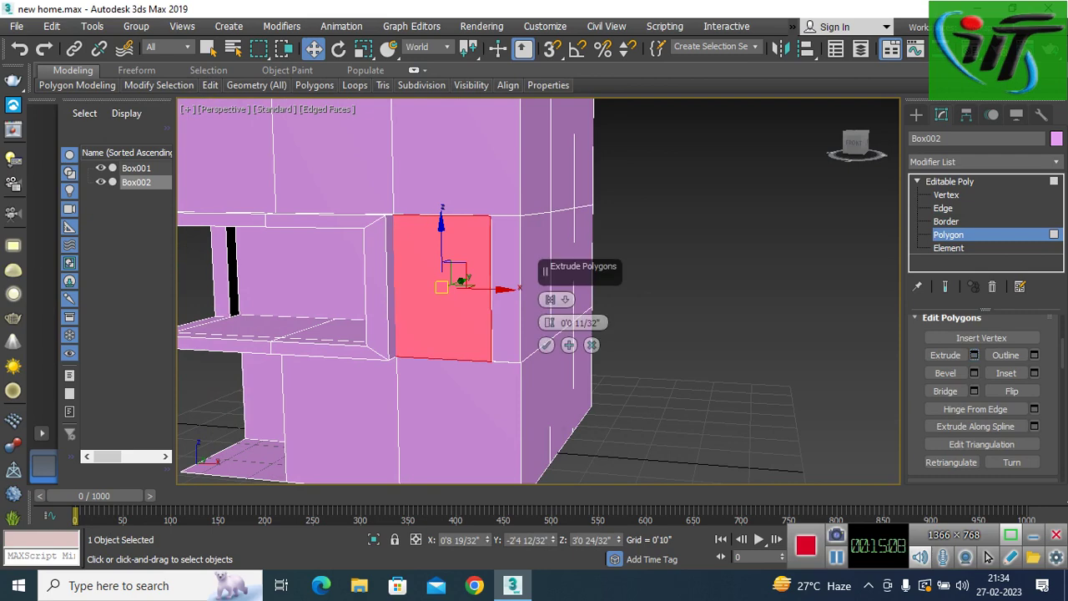
{"action": "middle_click_drag", "start_coordinate": [584, 292], "coordinate": [500, 317], "text": "alt"}
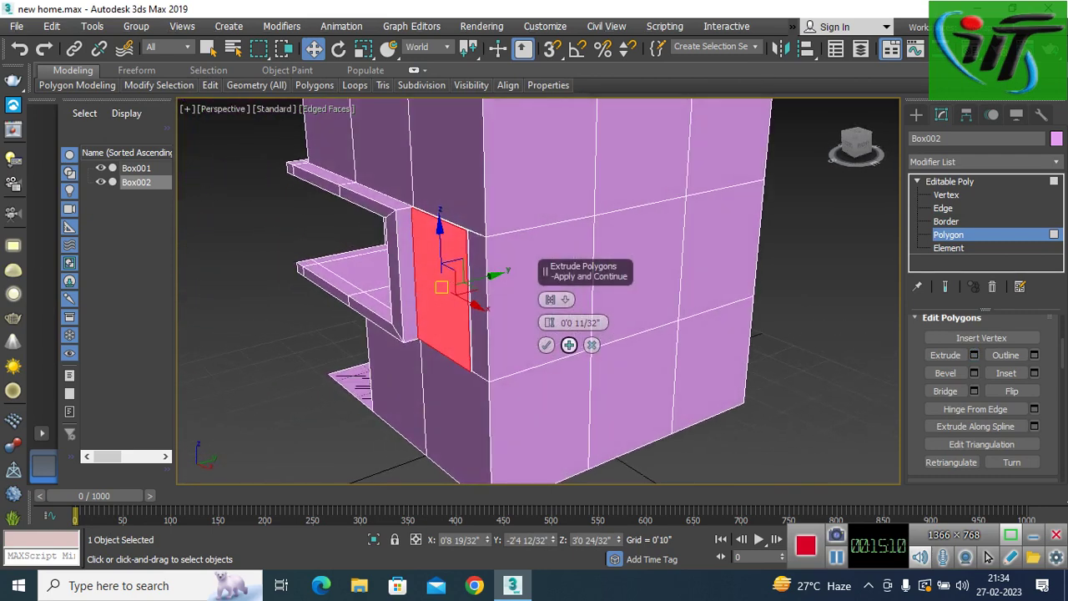
{"action": "left_click_drag", "start_coordinate": [549, 322], "coordinate": [549, 309]}
{"action": "middle_click_drag", "start_coordinate": [585, 375], "coordinate": [400, 375], "text": "alt"}
{"action": "scroll", "coordinate": [595, 305], "scroll_direction": "up", "scroll_amount": 2}
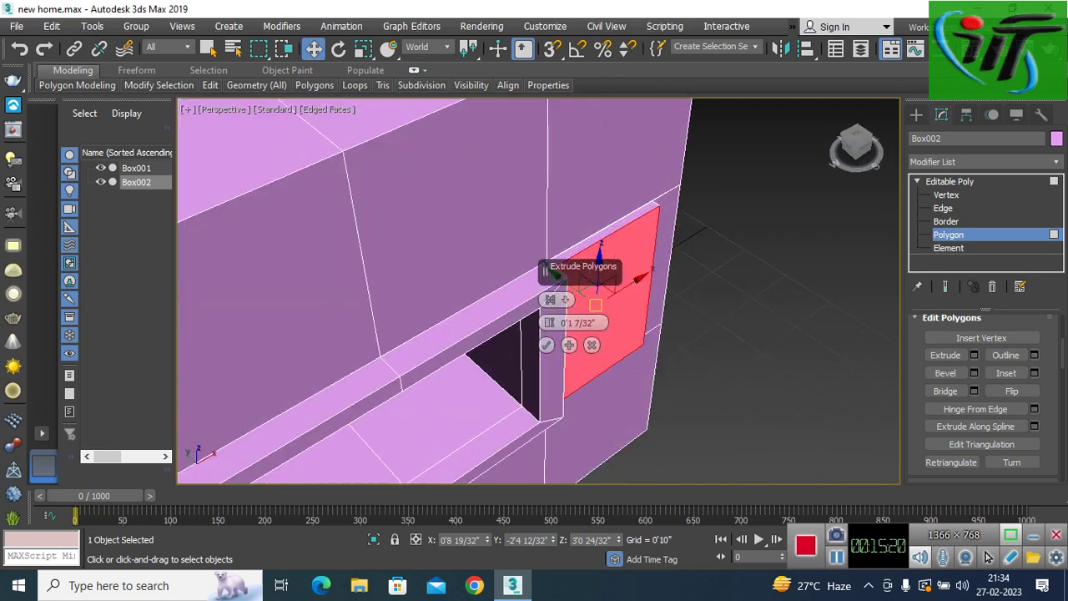
{"action": "scroll", "coordinate": [579, 290], "scroll_direction": "up", "scroll_amount": 2}
{"action": "scroll", "coordinate": [501, 317], "scroll_direction": "up", "scroll_amount": 2}
{"action": "left_click", "coordinate": [546, 344]}
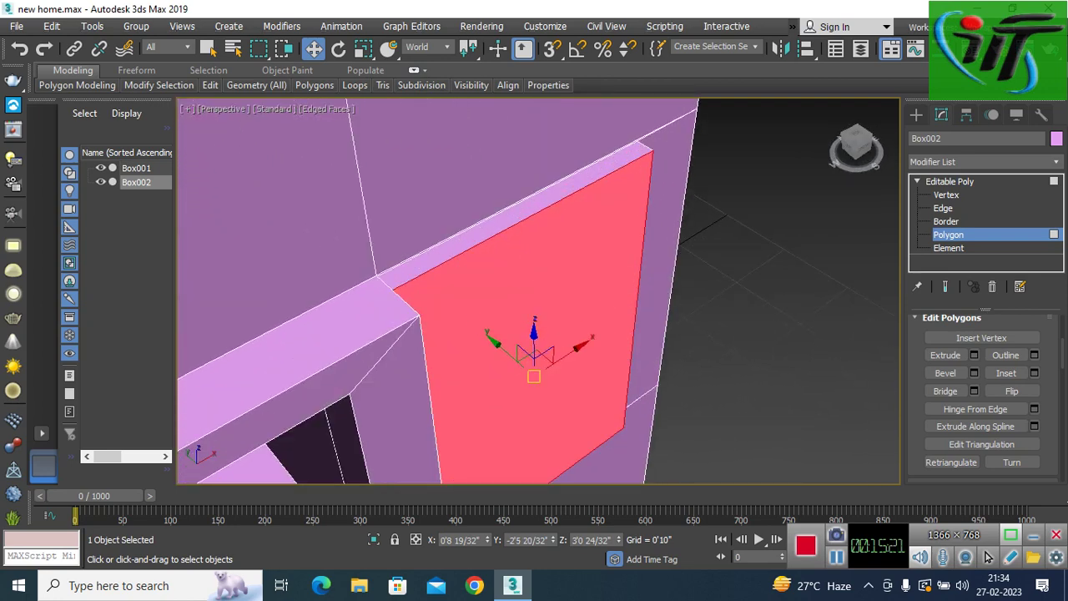
Step: Extrude the panel's thin top face up about 0'7 4/32" into an upstand
{"action": "left_click", "coordinate": [513, 218]}
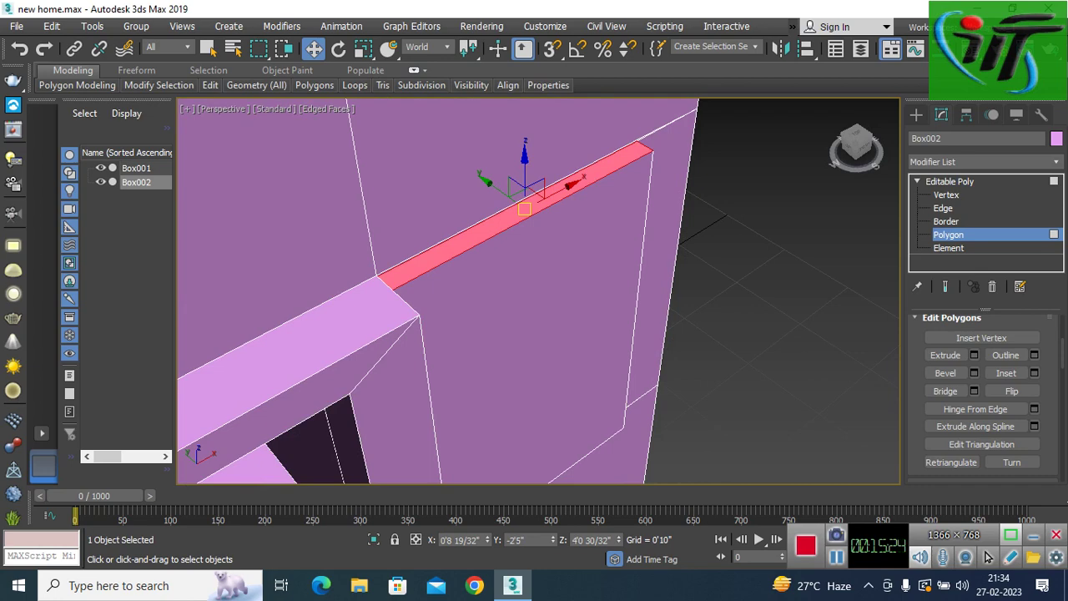
{"action": "middle_click_drag", "start_coordinate": [534, 292], "coordinate": [559, 283], "text": "alt"}
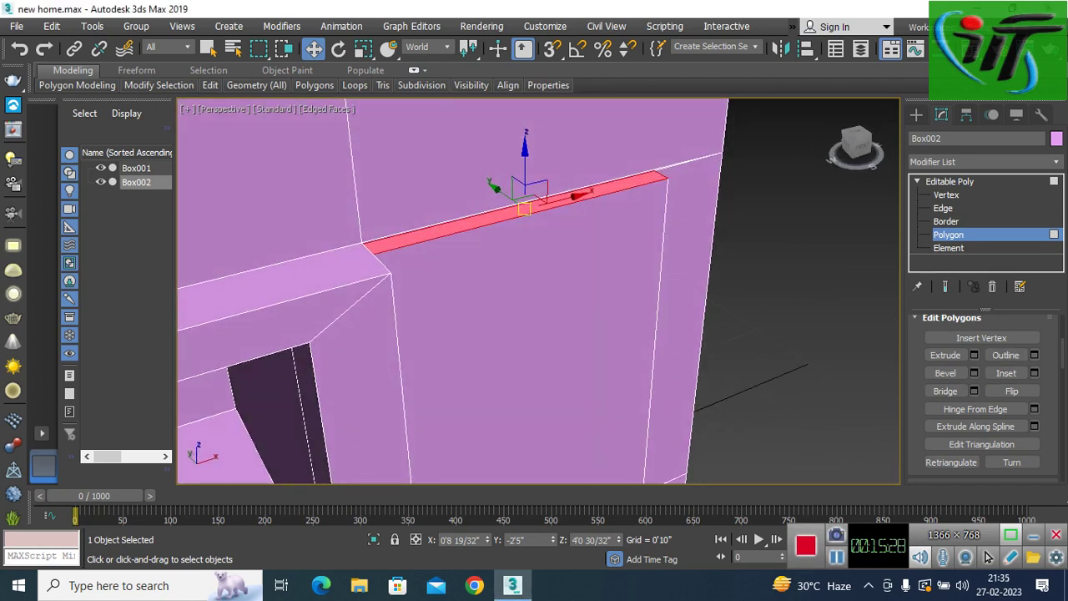
{"action": "left_click", "coordinate": [974, 355]}
{"action": "middle_click_drag", "start_coordinate": [534, 334], "coordinate": [576, 324], "text": "alt"}
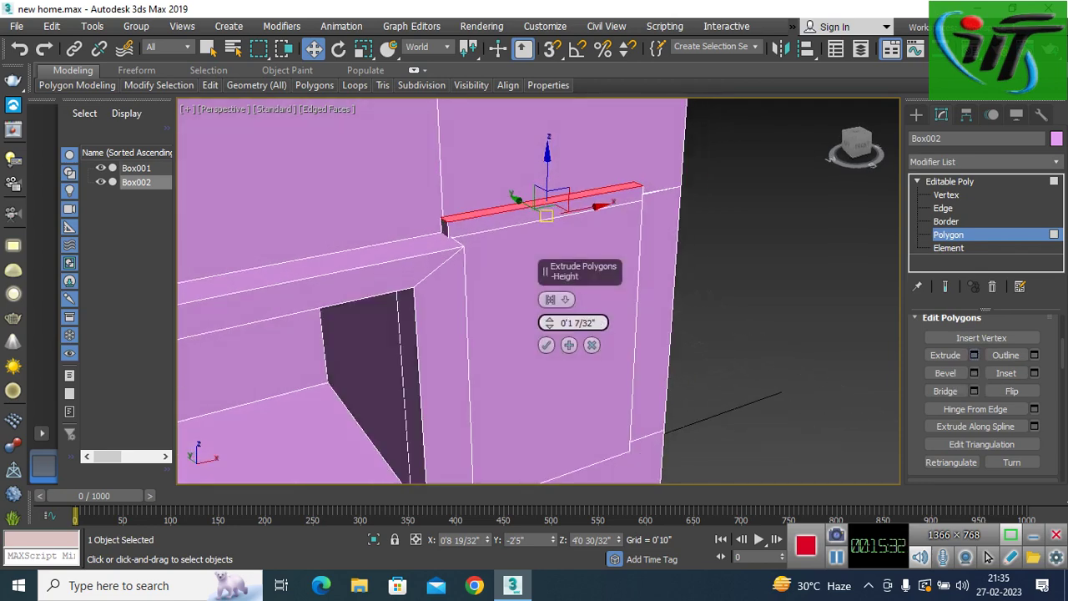
{"action": "left_click_drag", "start_coordinate": [549, 322], "coordinate": [549, 283]}
{"action": "key", "text": "z"}
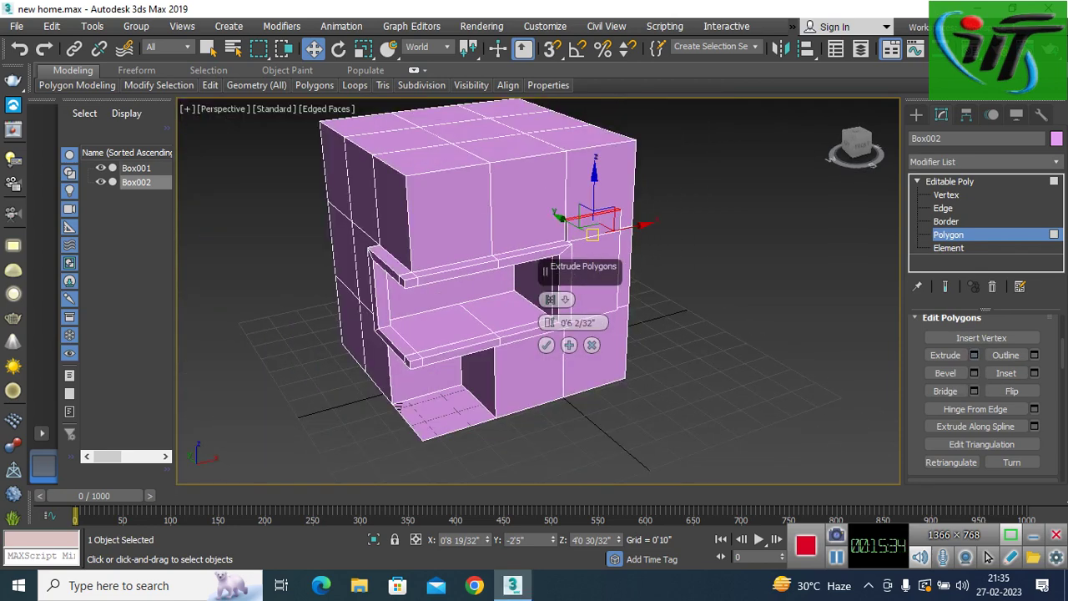
{"action": "scroll", "coordinate": [551, 217], "scroll_direction": "up", "scroll_amount": 2}
{"action": "scroll", "coordinate": [550, 217], "scroll_direction": "up", "scroll_amount": 5}
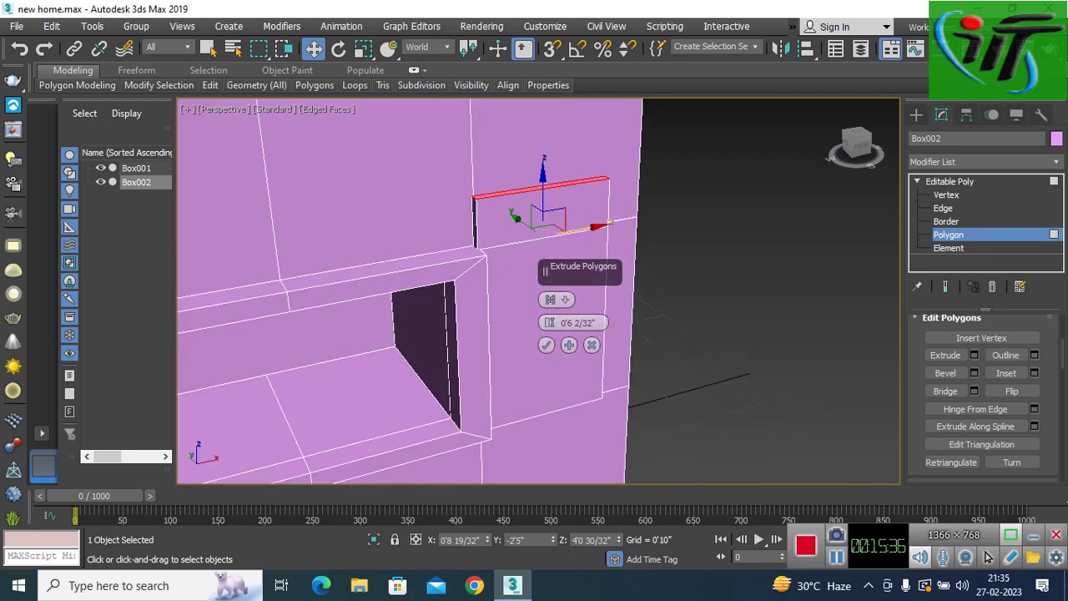
{"action": "mouse_move", "coordinate": [549, 323]}
{"action": "left_mouse_down"}
{"action": "mouse_move", "coordinate": [549, 333]}
{"action": "mouse_move", "coordinate": [549, 308]}
{"action": "left_mouse_up"}
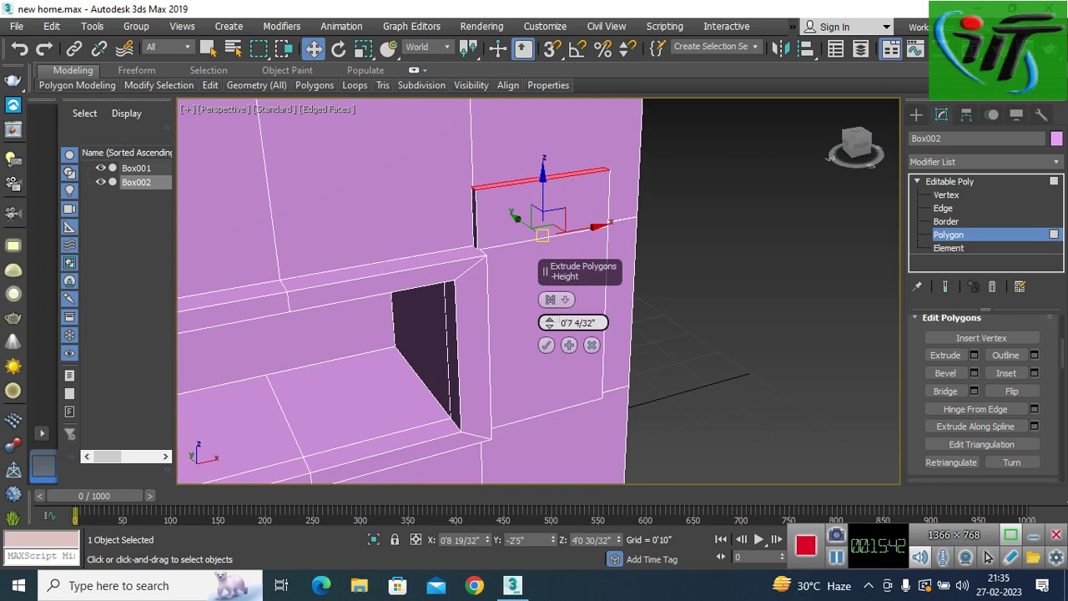
{"action": "left_click", "coordinate": [546, 344]}
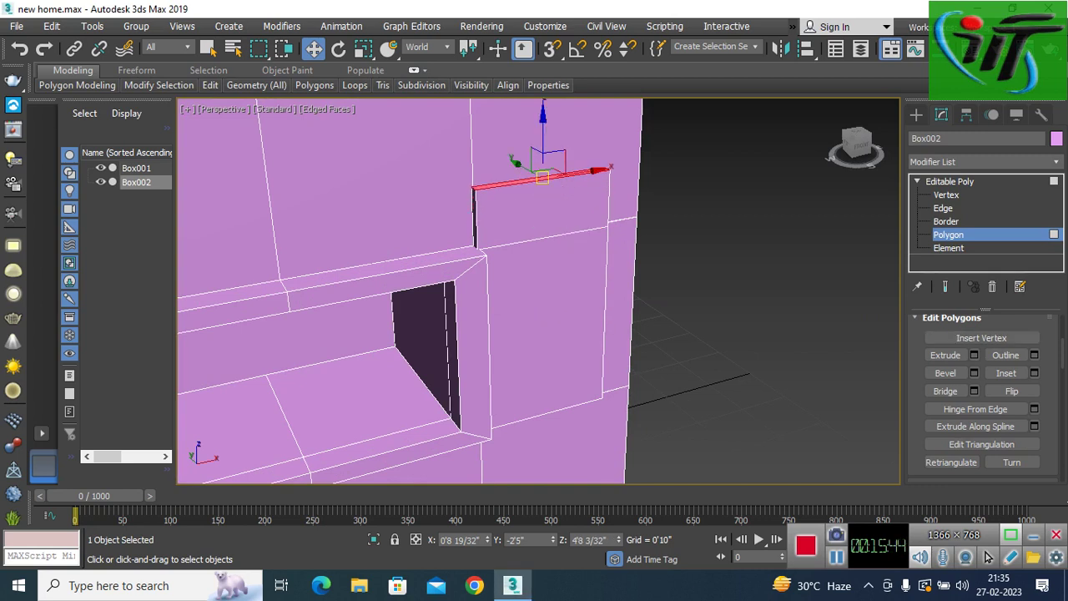
Step: At edge level, select the upstand's right and left vertical edges
{"action": "key", "text": "2"}
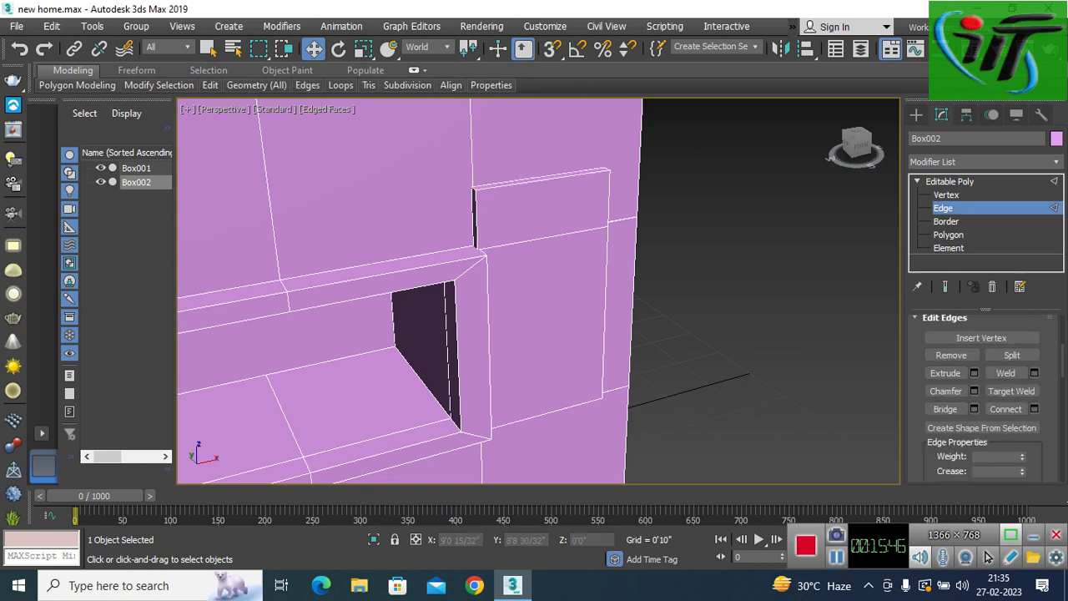
{"action": "left_click", "coordinate": [609, 200]}
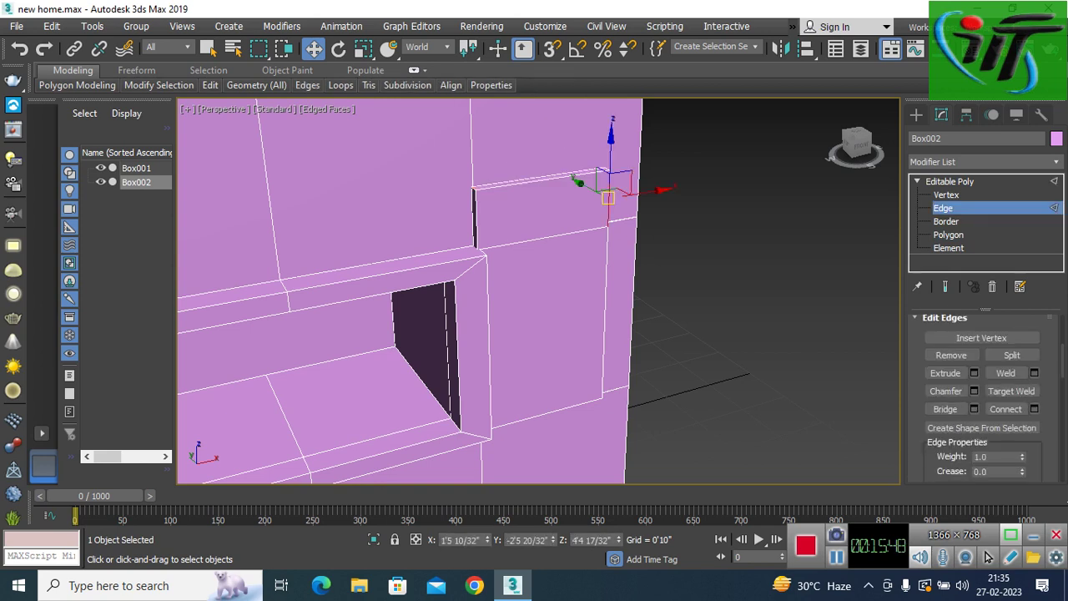
{"action": "left_click", "coordinate": [475, 221], "text": "ctrl"}
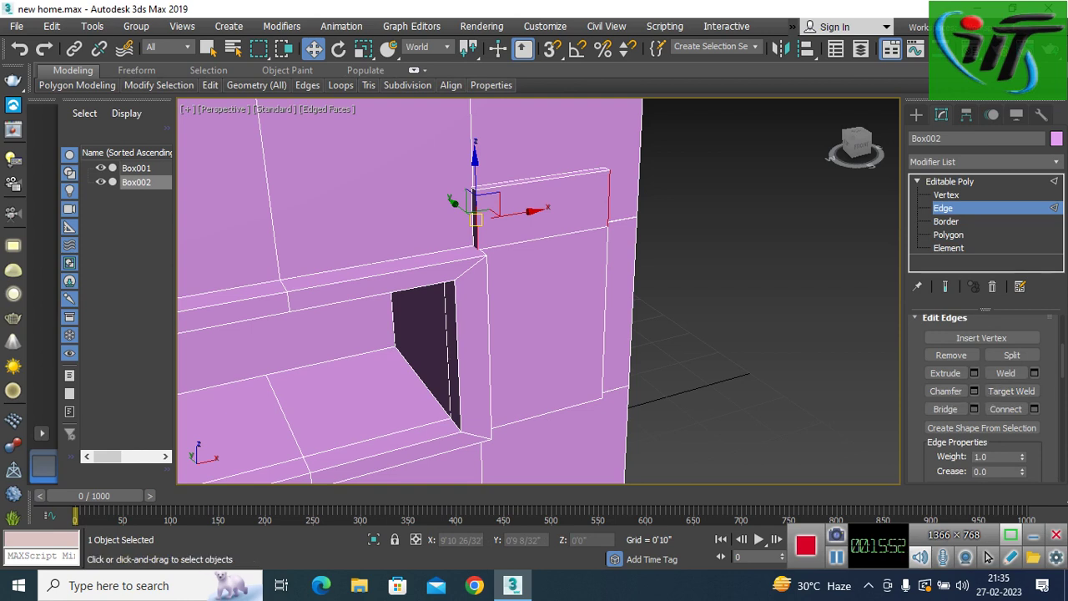
Step: Connect the two vertical edges with one horizontal edge and raise it near the top
{"action": "left_click", "coordinate": [1034, 409]}
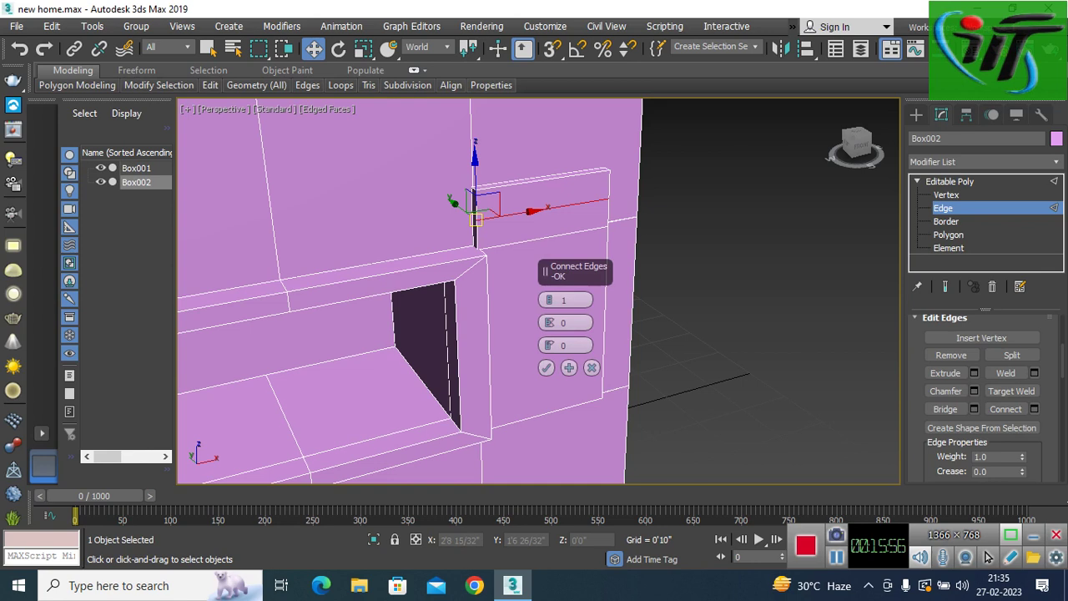
{"action": "left_click", "coordinate": [546, 368]}
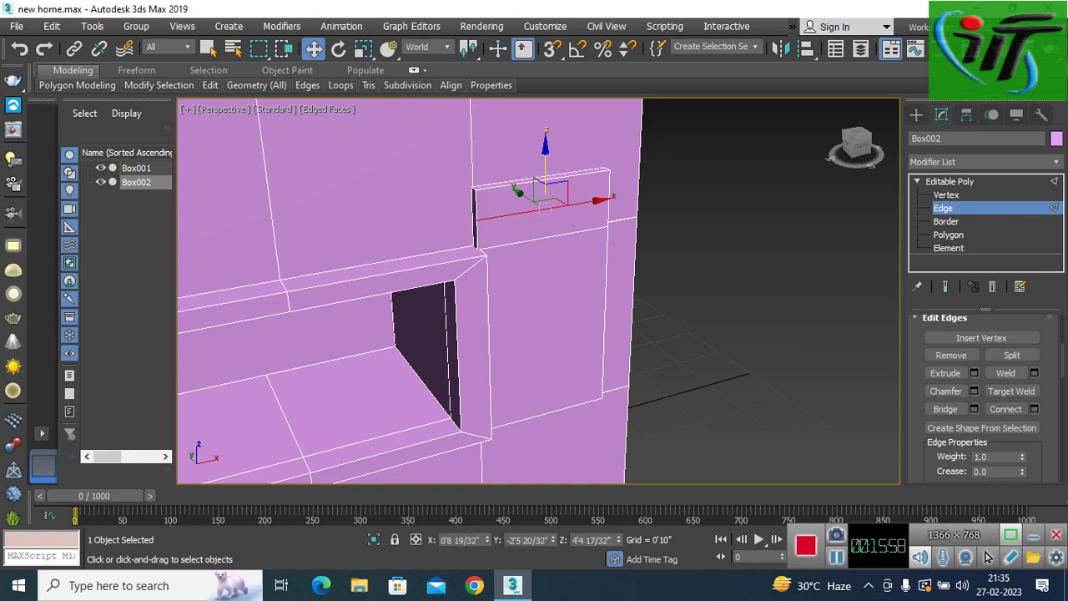
{"action": "key", "text": "z"}
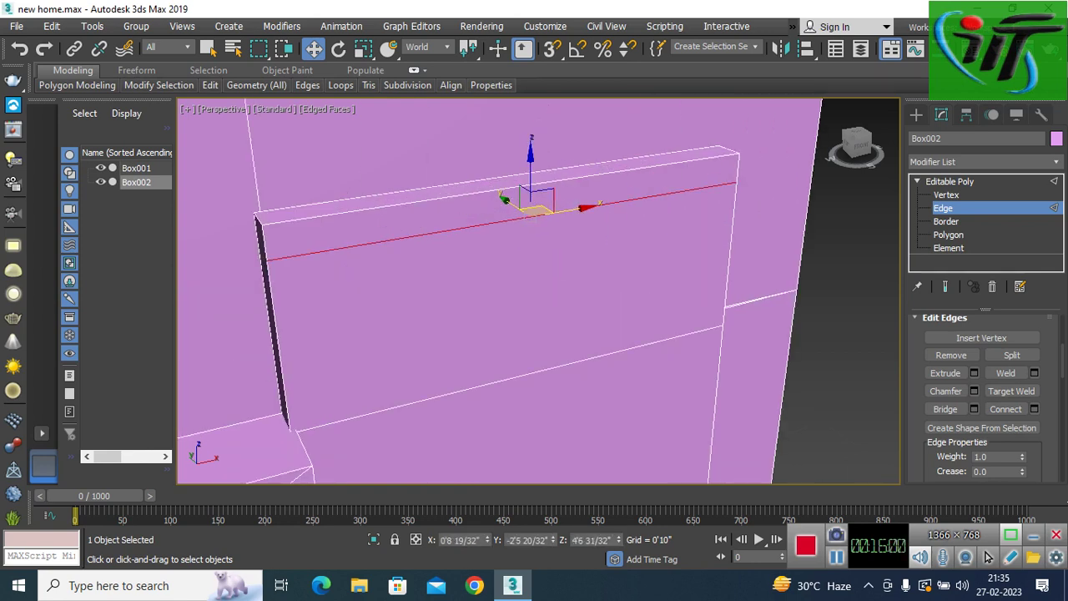
{"action": "left_click_drag", "start_coordinate": [531, 175], "coordinate": [530, 165]}
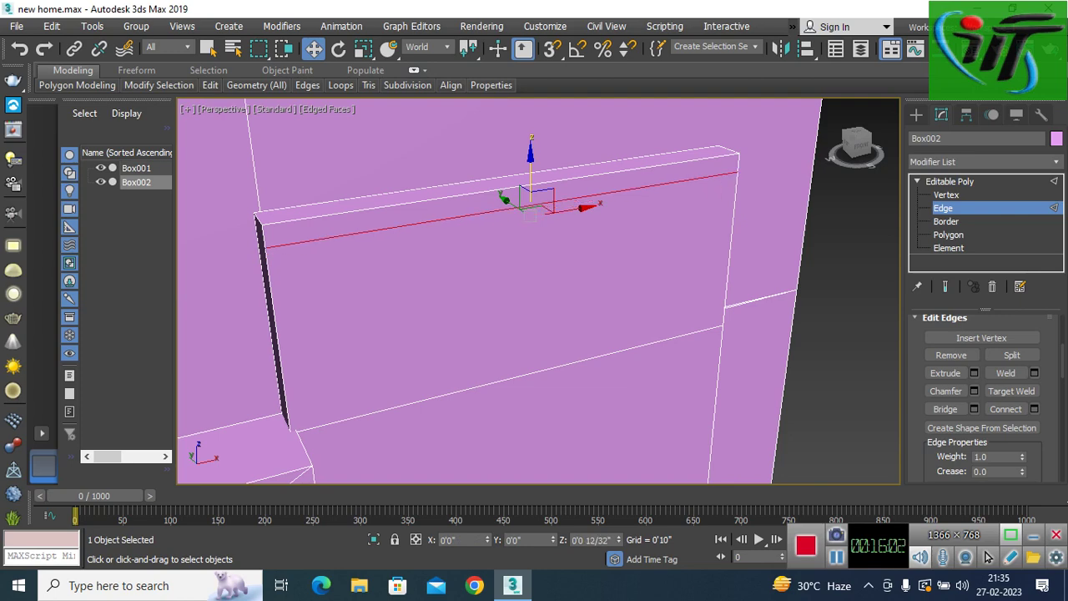
{"action": "key", "text": "shift+z"}
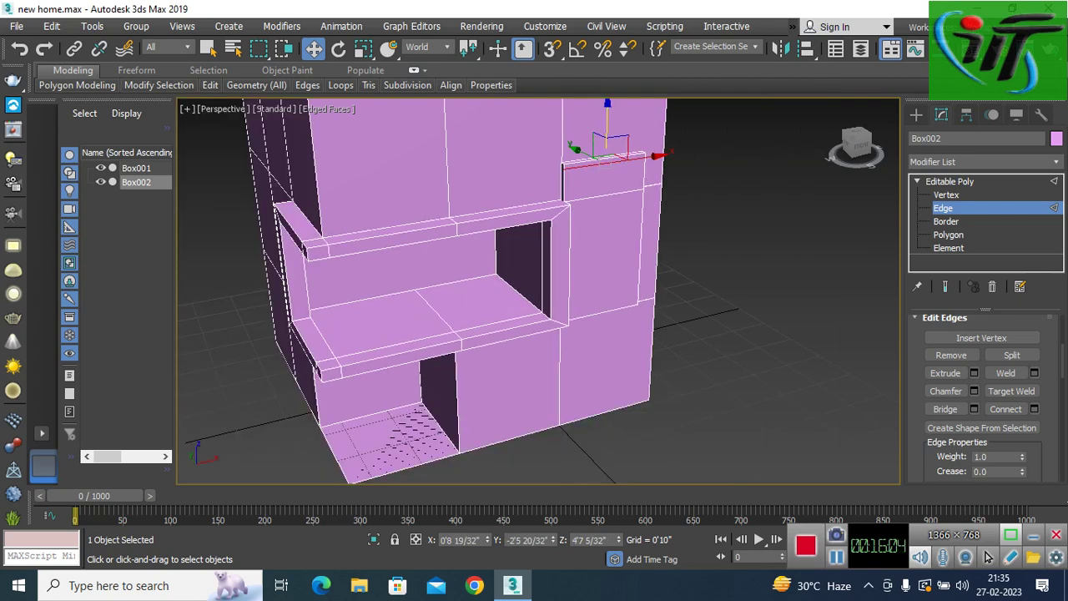
{"action": "key", "text": "shift+z"}
{"action": "key", "text": "shift+z"}
{"action": "key", "text": "shift+z"}
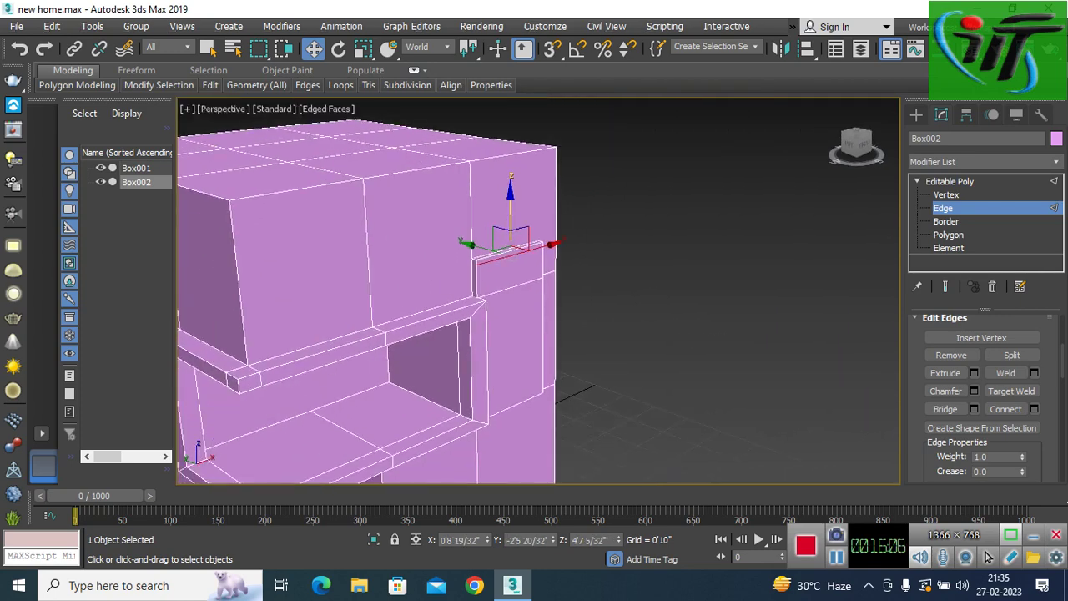
{"action": "key", "text": "ctrl+z"}
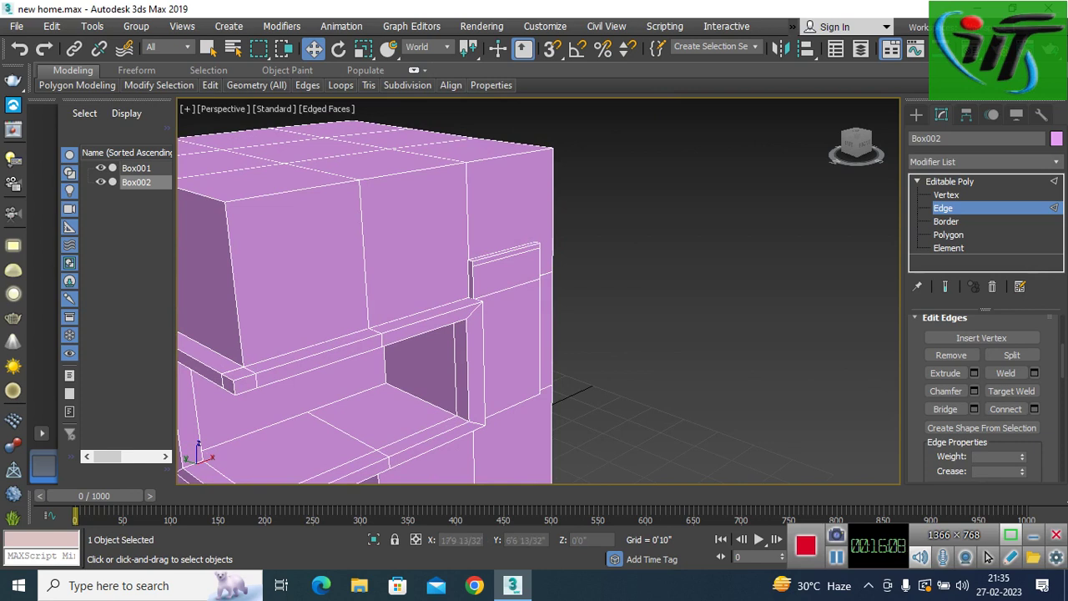
Step: Extrude the upstand's top strip face outward 0'1 6/32" as a coping ledge
{"action": "key", "text": "ctrl+z"}
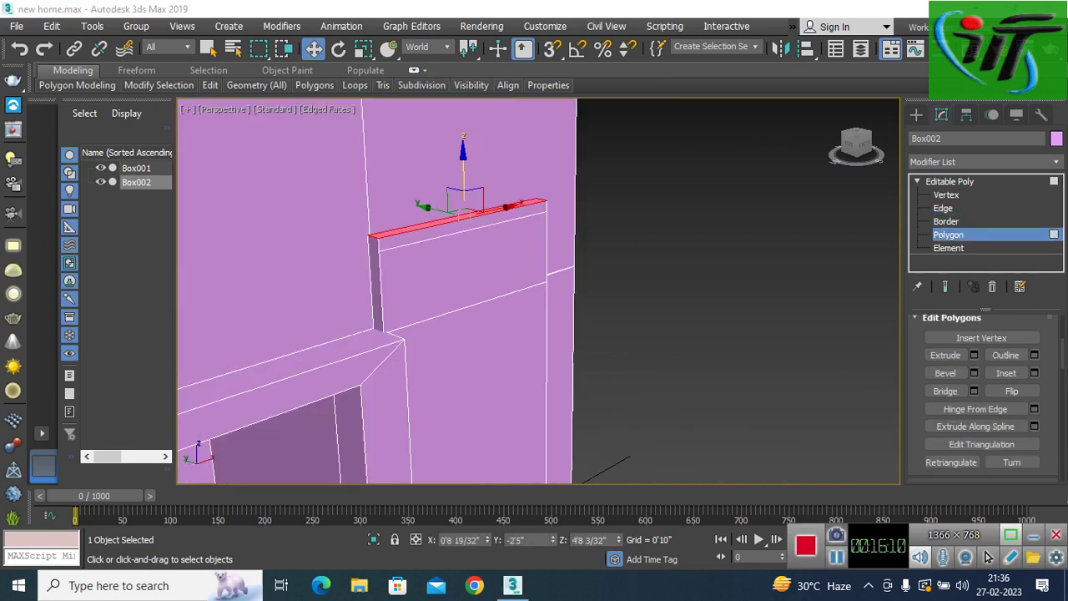
{"action": "key", "text": "ctrl+z"}
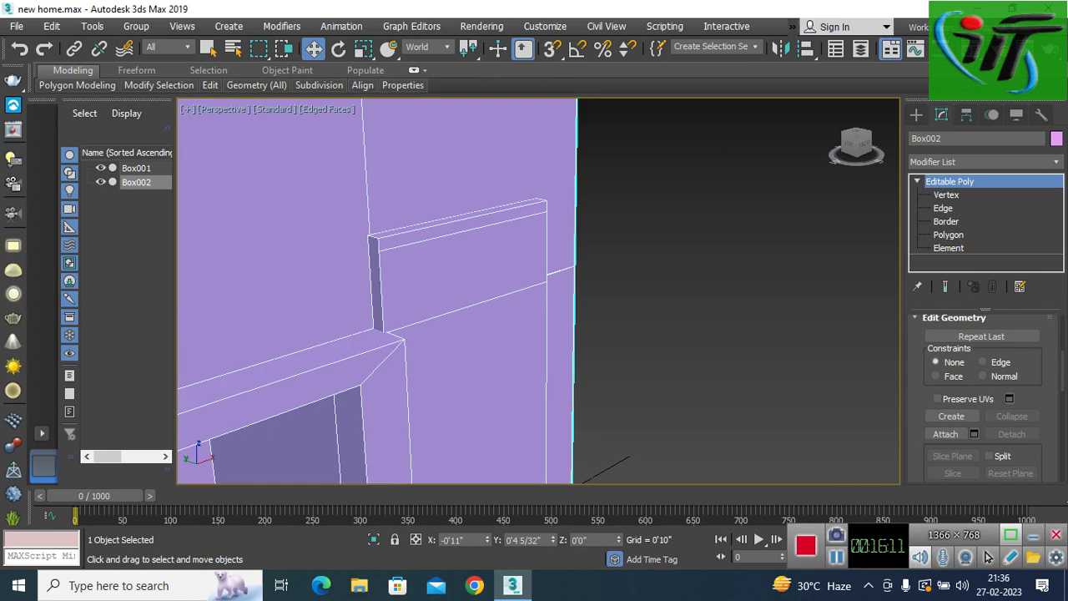
{"action": "key", "text": "4"}
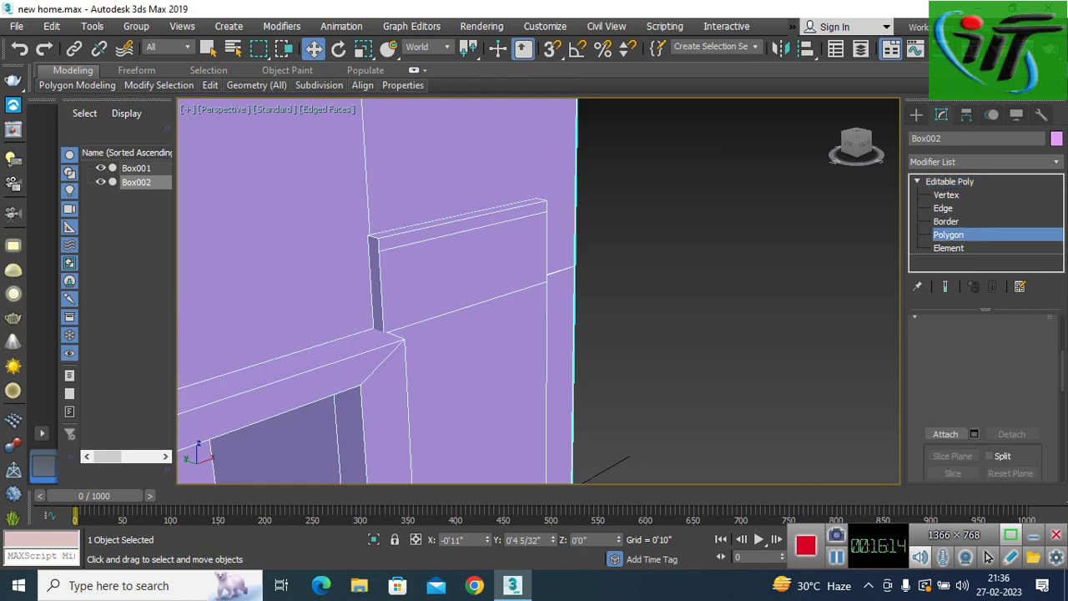
{"action": "key", "text": "shift+z"}
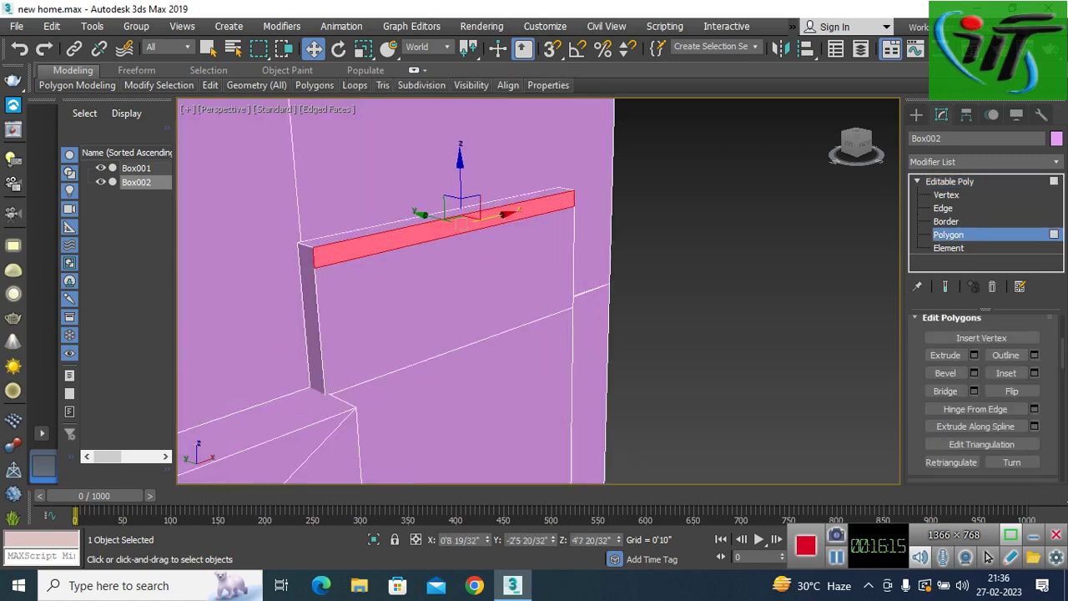
{"action": "left_click", "coordinate": [974, 355]}
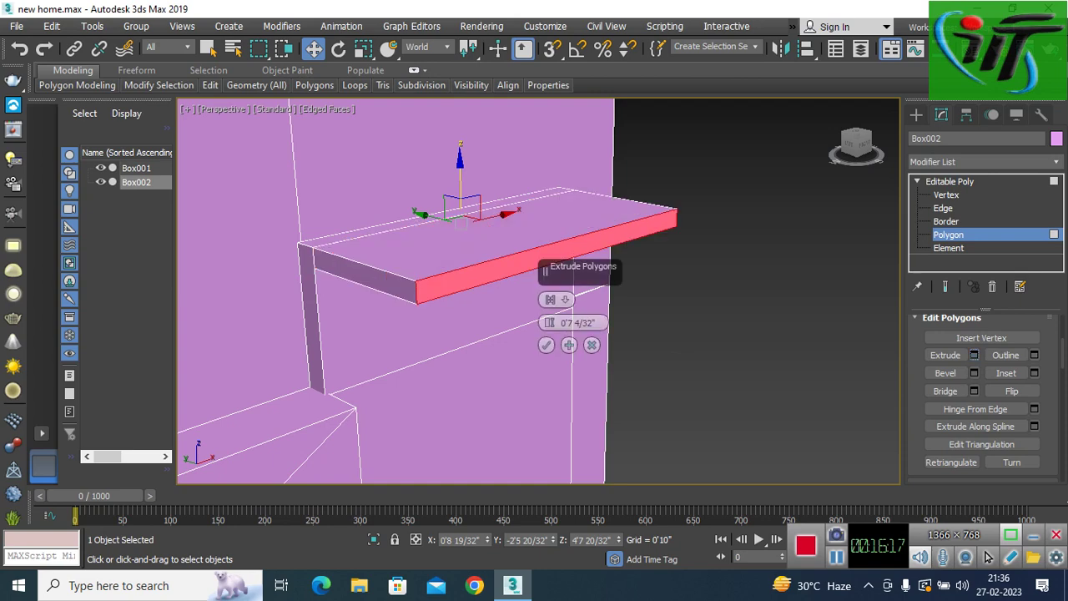
{"action": "left_click_drag", "start_coordinate": [549, 322], "coordinate": [549, 359]}
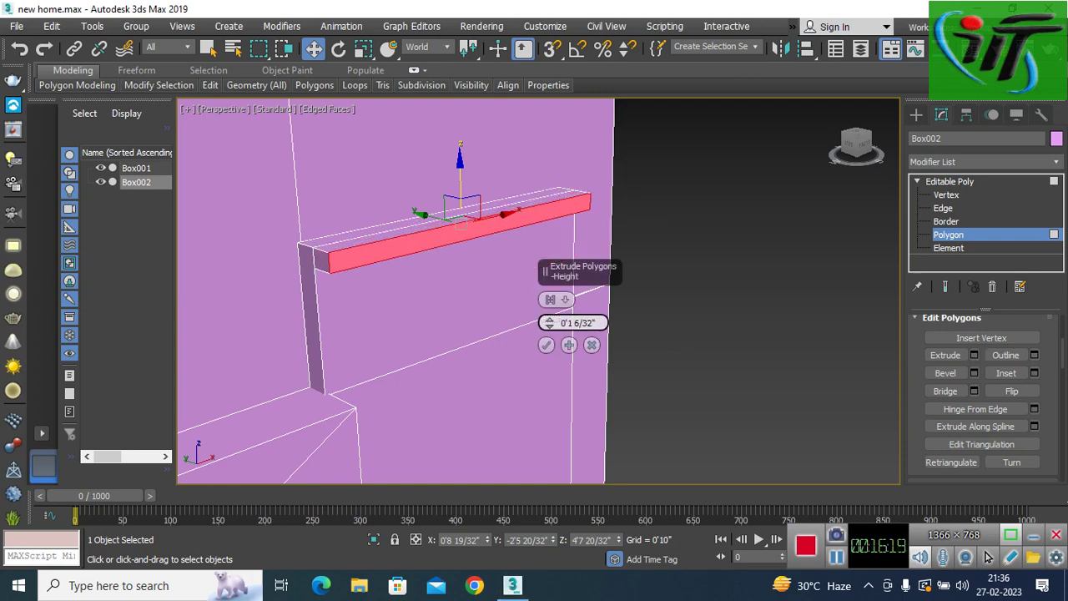
{"action": "left_click", "coordinate": [546, 345]}
{"action": "middle_click_drag", "start_coordinate": [534, 334], "coordinate": [709, 304], "text": "alt"}
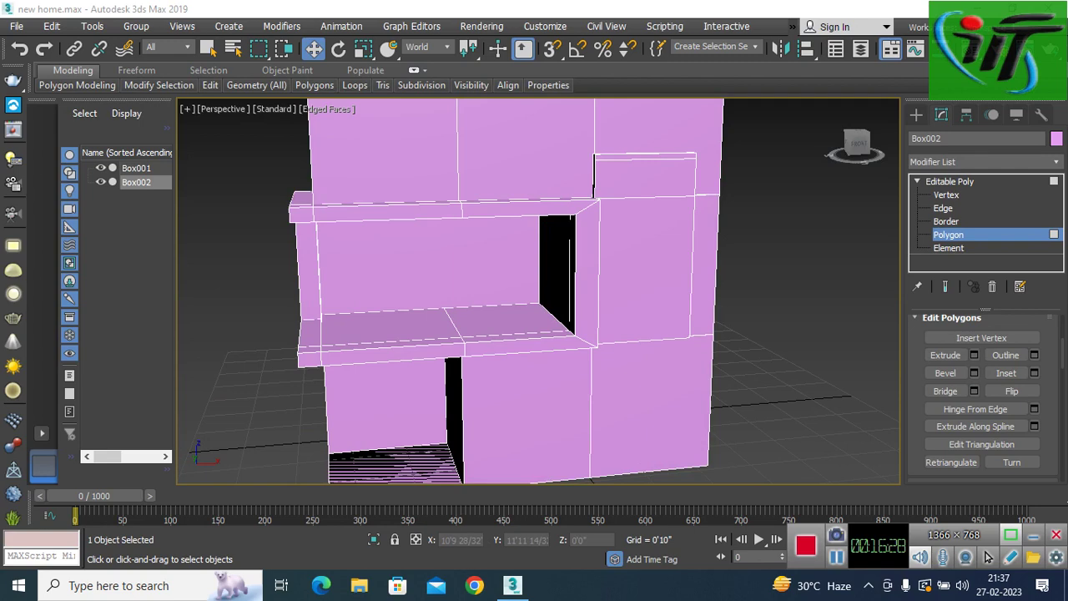
{"action": "left_click", "coordinate": [645, 268]}
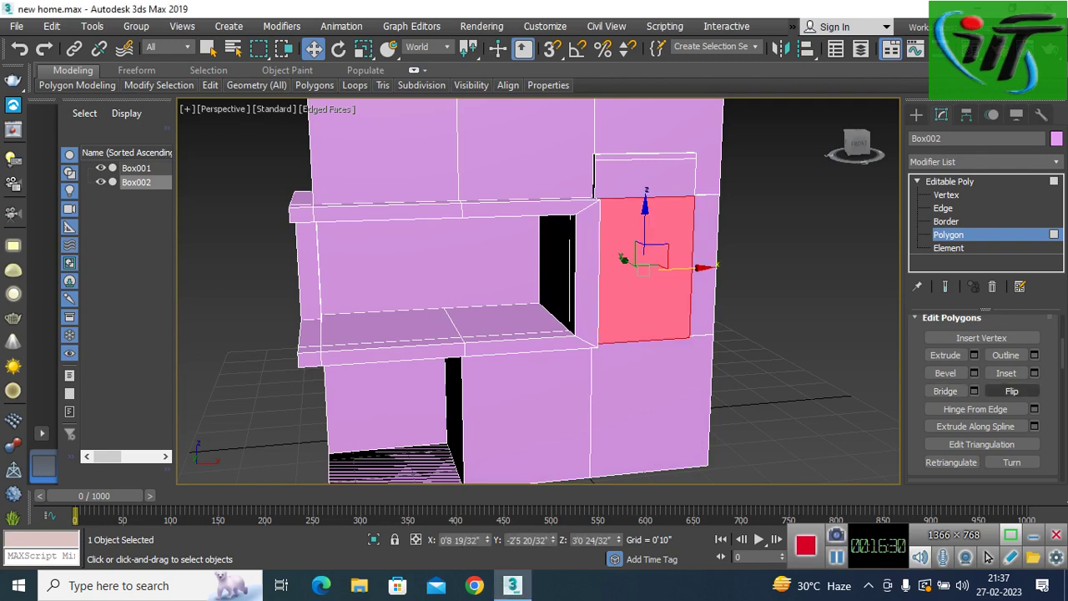
Step: Inset the selected face inside the right-hand window frame
{"action": "left_click", "coordinate": [1034, 373]}
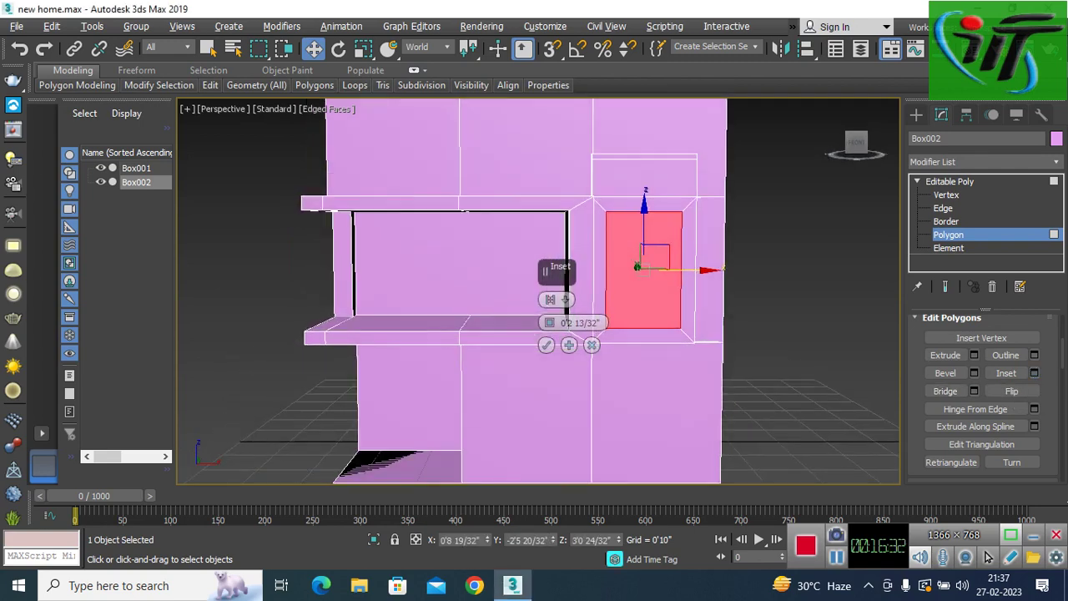
{"action": "middle_click_drag", "start_coordinate": [634, 317], "coordinate": [584, 317], "text": "alt"}
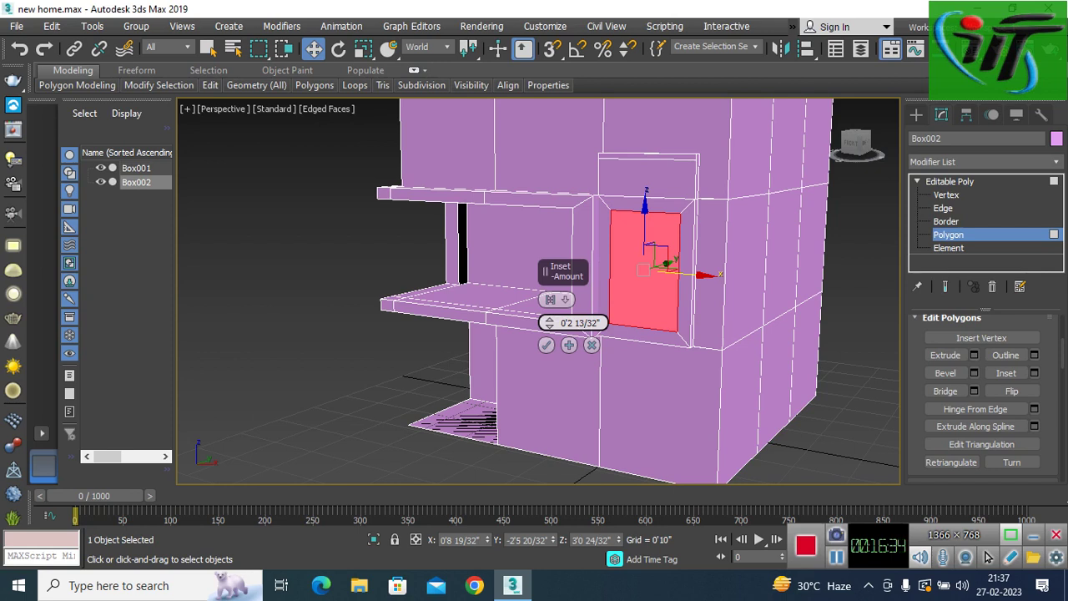
{"action": "mouse_move", "coordinate": [549, 322]}
{"action": "left_mouse_down"}
{"action": "mouse_move", "coordinate": [549, 309]}
{"action": "mouse_move", "coordinate": [550, 332]}
{"action": "left_mouse_up"}
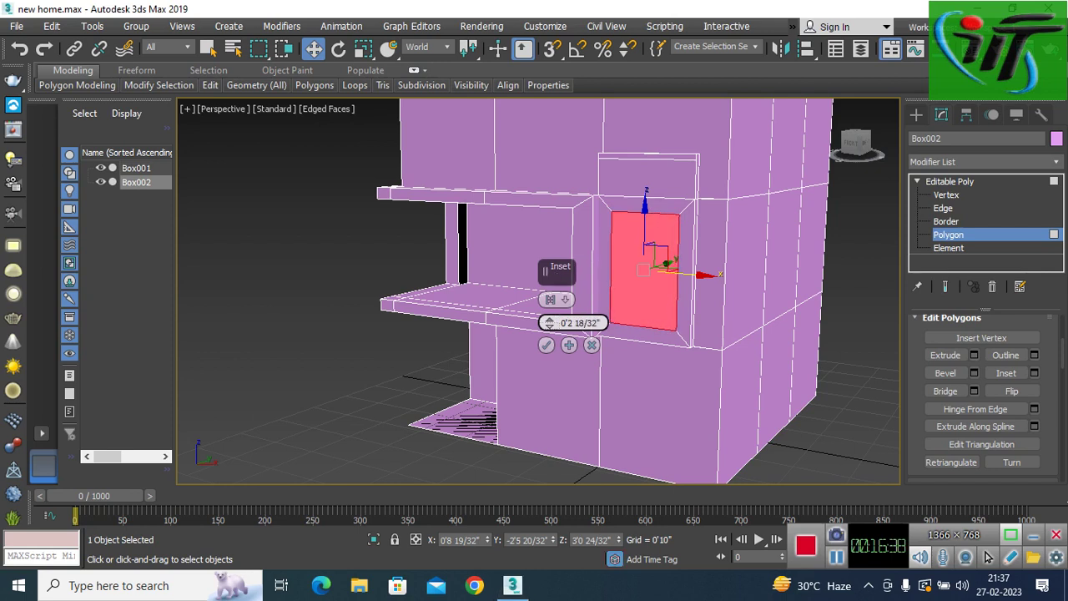
{"action": "left_click", "coordinate": [545, 345]}
Step: Nudge the inset window face slightly into position and zoom in on it with Z
{"action": "middle_click_drag", "start_coordinate": [545, 344], "coordinate": [484, 341], "text": "alt"}
{"action": "left_click_drag", "start_coordinate": [678, 268], "coordinate": [689, 268]}
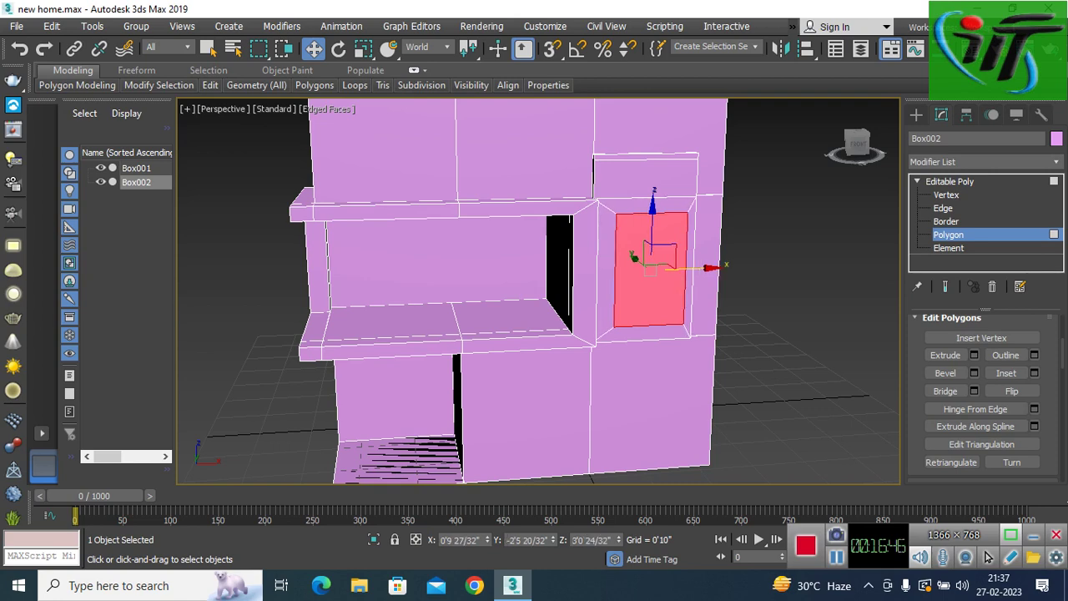
{"action": "key", "text": "z"}
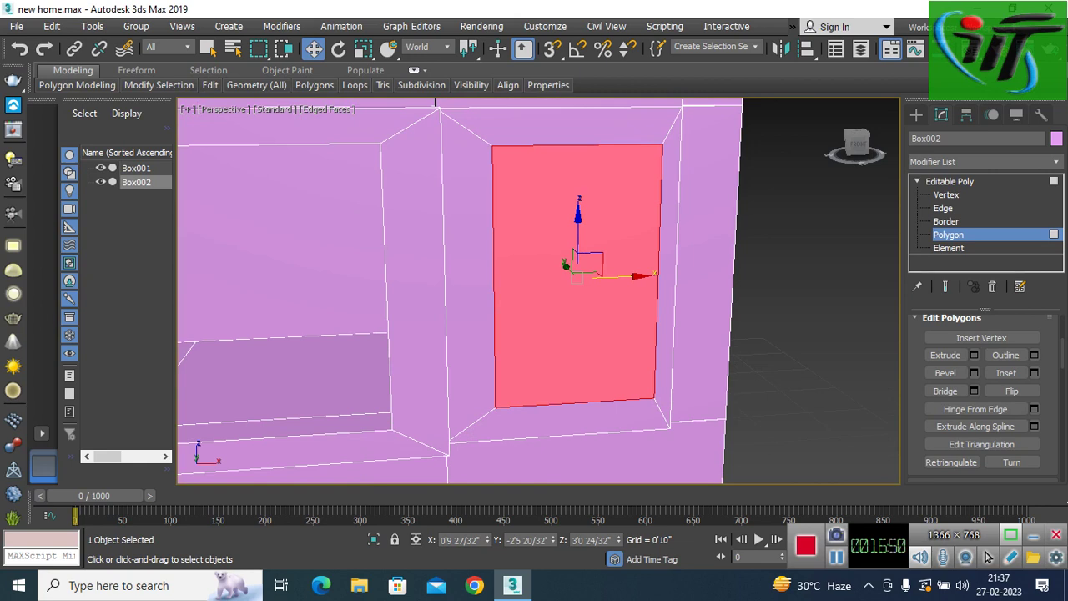
{"action": "left_click_drag", "start_coordinate": [575, 255], "coordinate": [570, 255]}
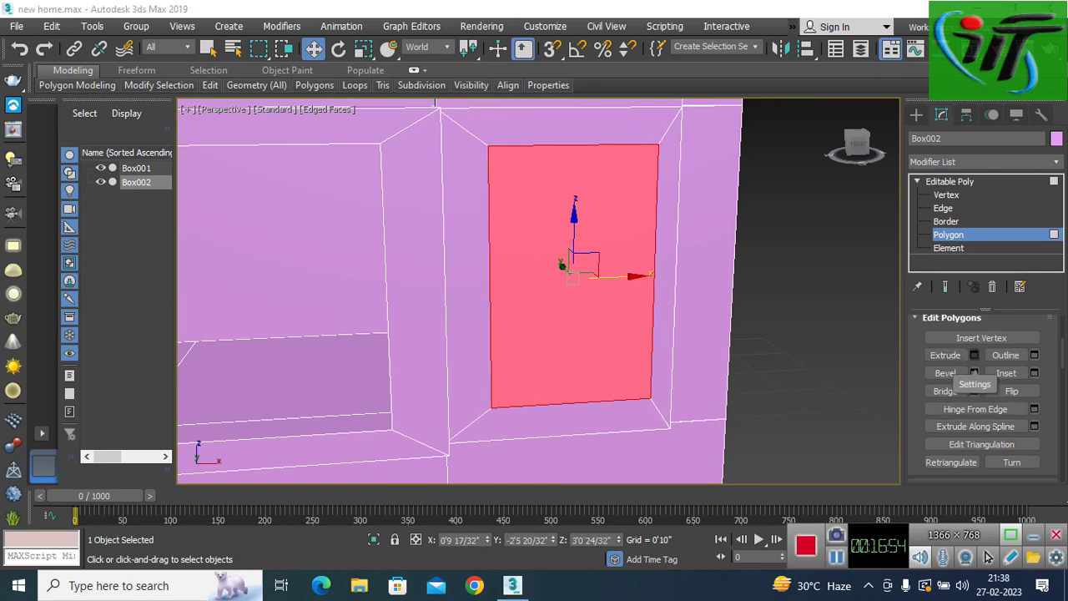
Step: Extrude the window face outward about 0'1 10/32" into a raised panel
{"action": "key", "text": "shift+e"}
{"action": "middle_click_drag", "start_coordinate": [571, 254], "coordinate": [574, 323], "text": "alt"}
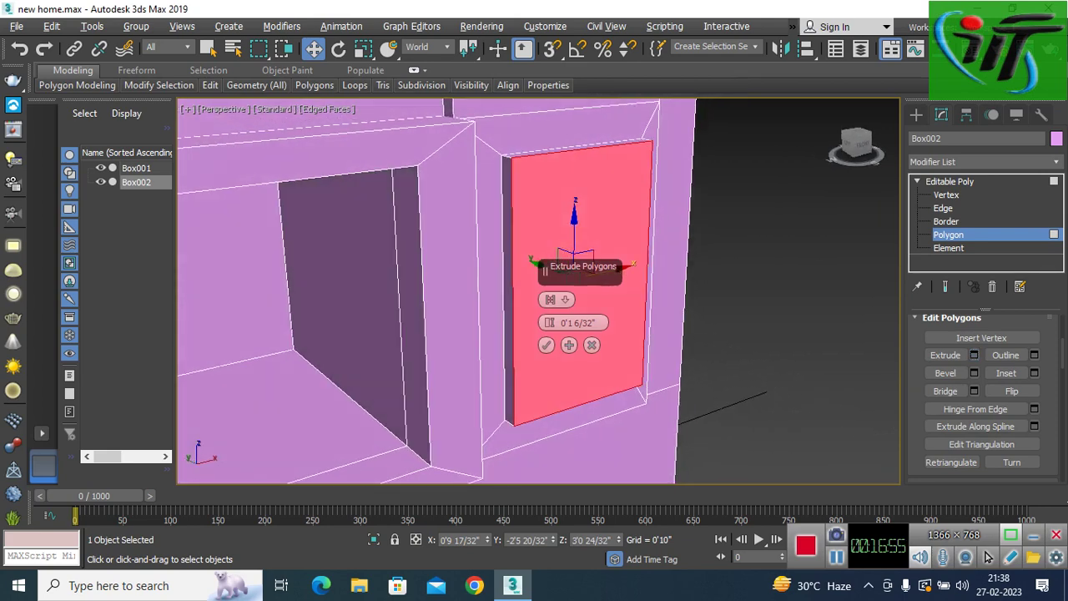
{"action": "left_click_drag", "start_coordinate": [550, 322], "coordinate": [549, 304]}
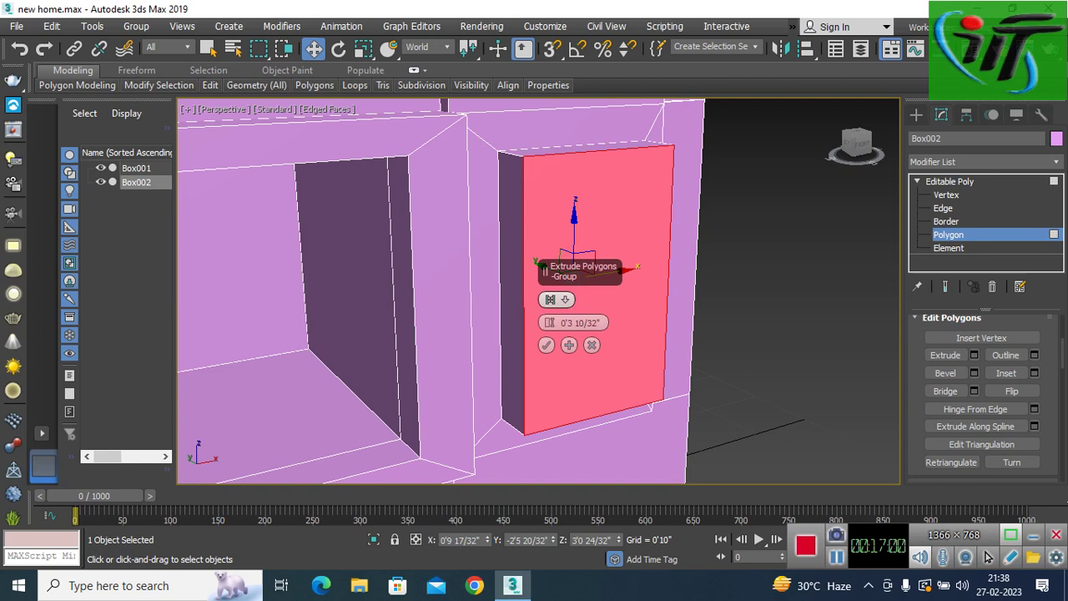
{"action": "mouse_move", "coordinate": [550, 300]}
{"action": "middle_mouse_down", "text": "alt"}
{"action": "mouse_move", "coordinate": [601, 300]}
{"action": "mouse_move", "coordinate": [501, 292]}
{"action": "middle_mouse_up", "text": "alt"}
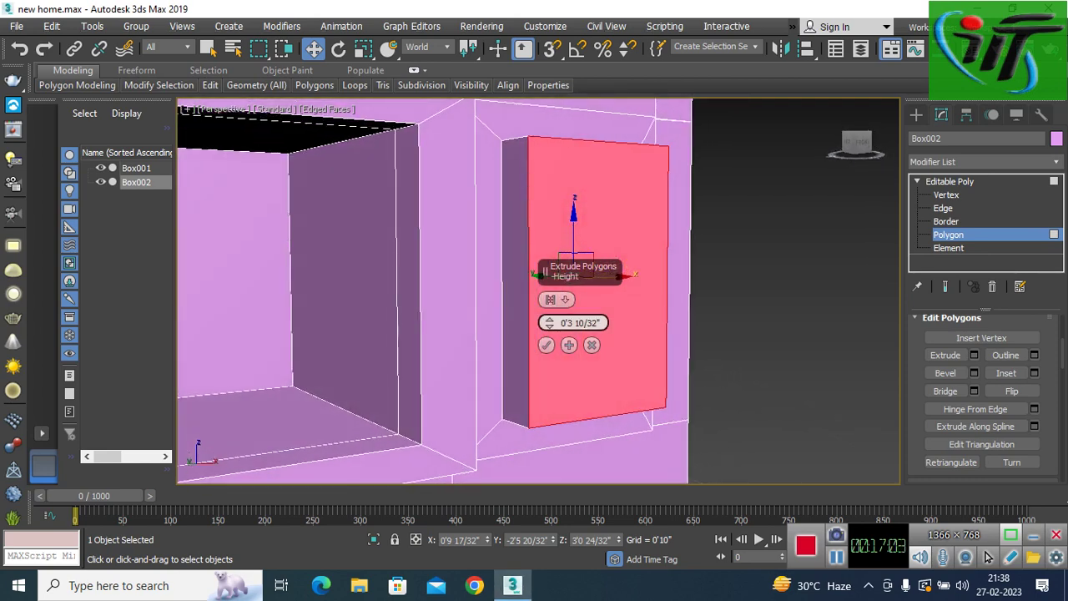
{"action": "left_click_drag", "start_coordinate": [549, 322], "coordinate": [549, 328]}
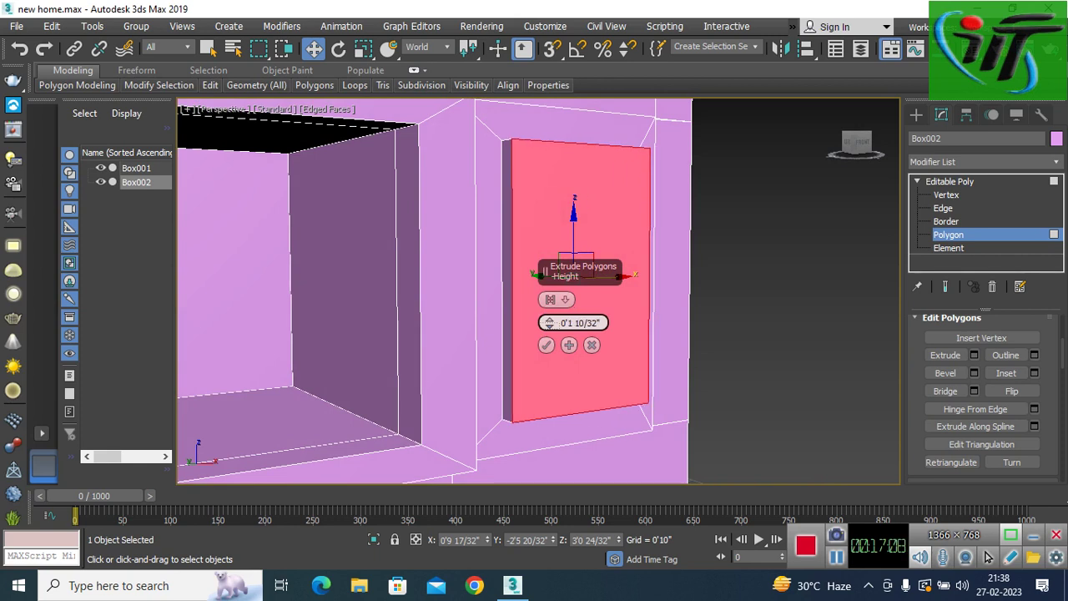
{"action": "left_click", "coordinate": [545, 344]}
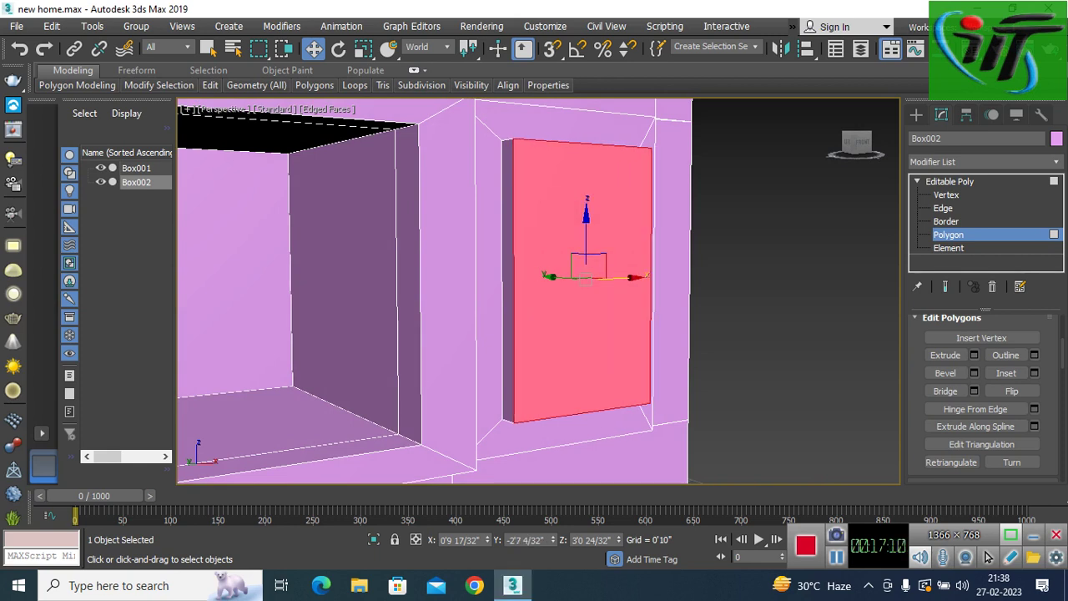
Step: Inset the raised panel face by about 0'1 27/32" to leave a thin border
{"action": "left_click", "coordinate": [1034, 373]}
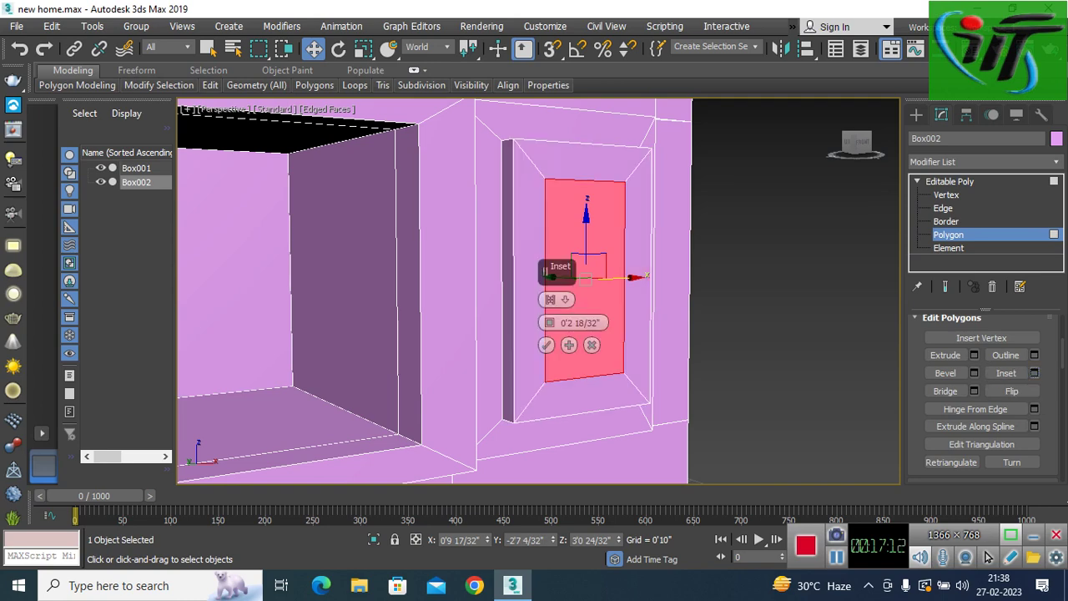
{"action": "middle_click_drag", "start_coordinate": [563, 275], "coordinate": [572, 266], "text": "alt"}
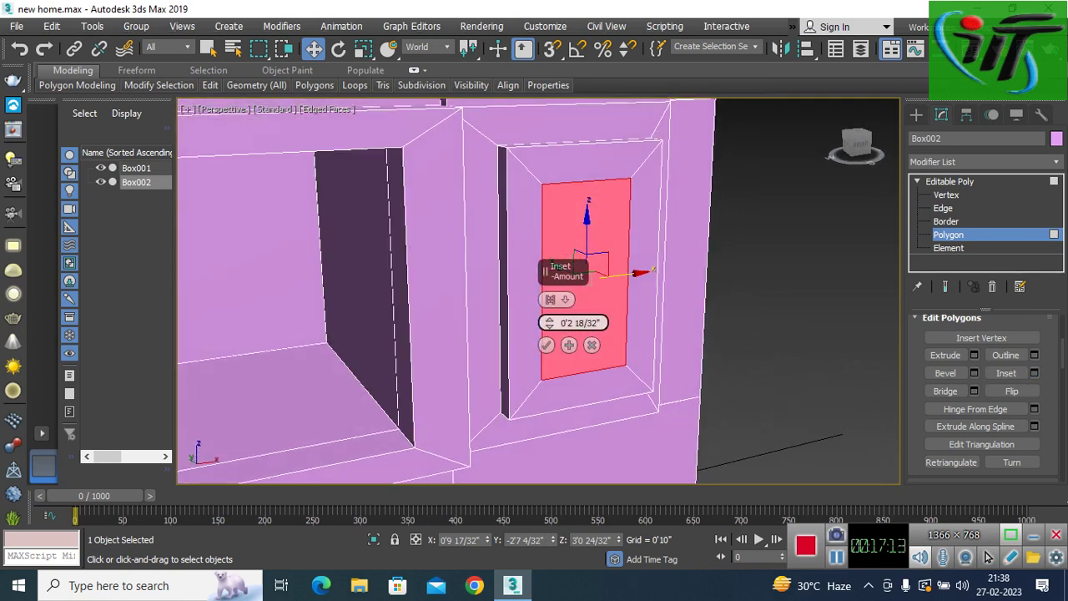
{"action": "mouse_move", "coordinate": [549, 322]}
{"action": "left_mouse_down"}
{"action": "mouse_move", "coordinate": [549, 310]}
{"action": "mouse_move", "coordinate": [550, 332]}
{"action": "left_mouse_up"}
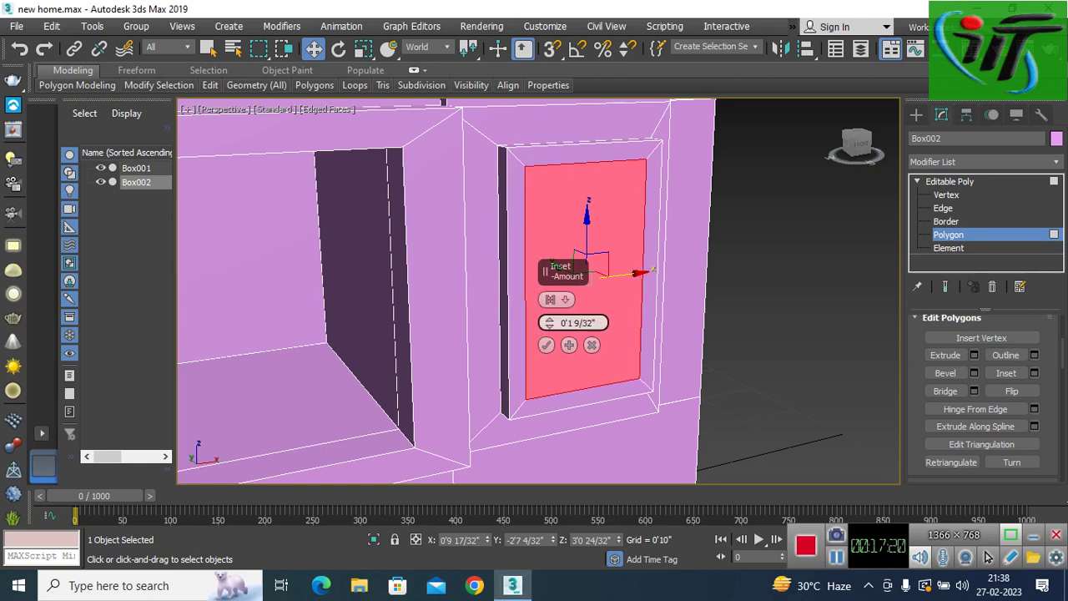
{"action": "left_click", "coordinate": [546, 345]}
Step: Adjust the inset panel face slightly down and back up
{"action": "middle_click_drag", "start_coordinate": [584, 334], "coordinate": [501, 341], "text": "alt"}
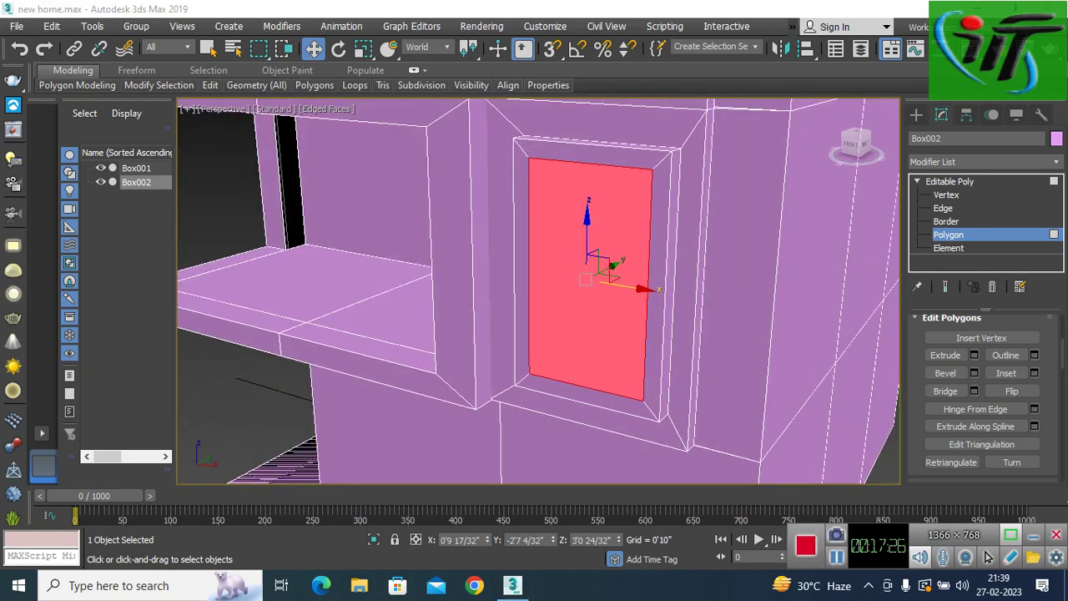
{"action": "left_click_drag", "start_coordinate": [588, 238], "coordinate": [587, 247]}
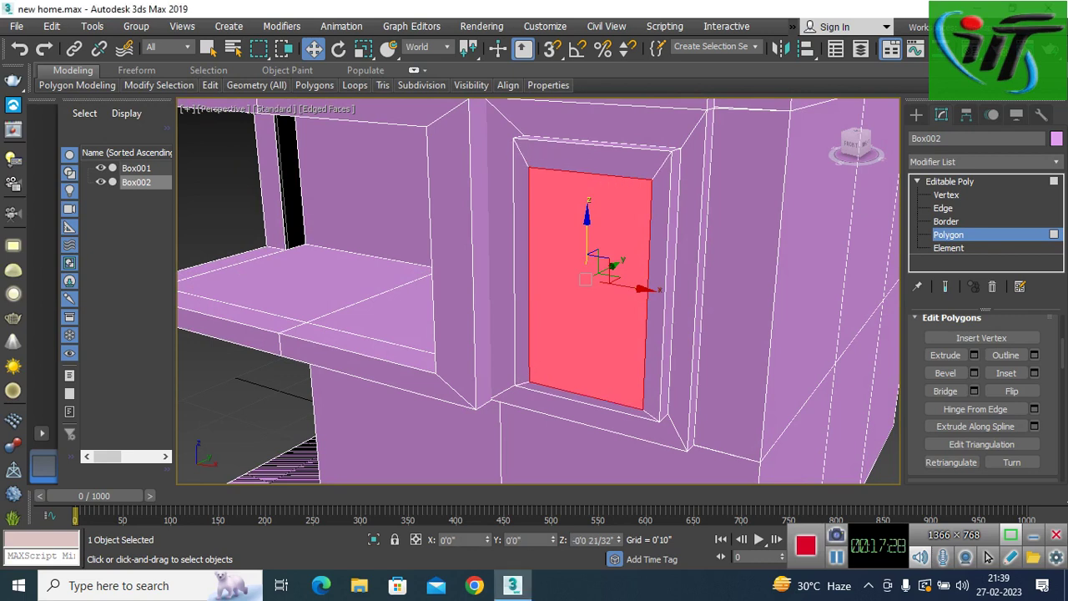
{"action": "left_click_drag", "start_coordinate": [588, 247], "coordinate": [587, 252]}
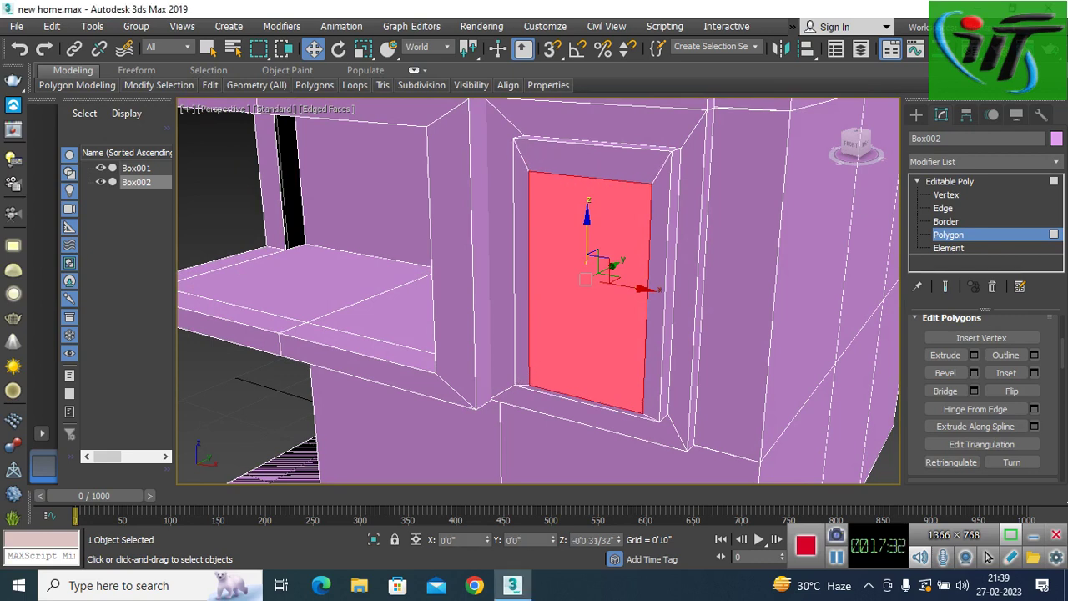
{"action": "left_click_drag", "start_coordinate": [588, 252], "coordinate": [588, 247]}
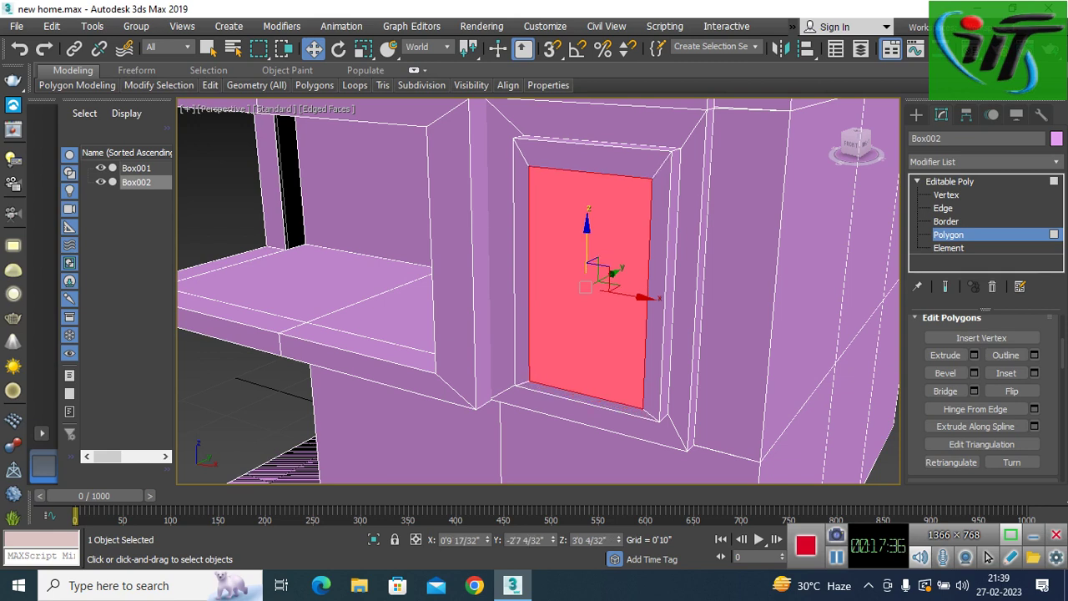
Step: Try an inward extrude of the inset face to -0'5 9/32", cancel it, and switch to Edge level
{"action": "left_click", "coordinate": [974, 354]}
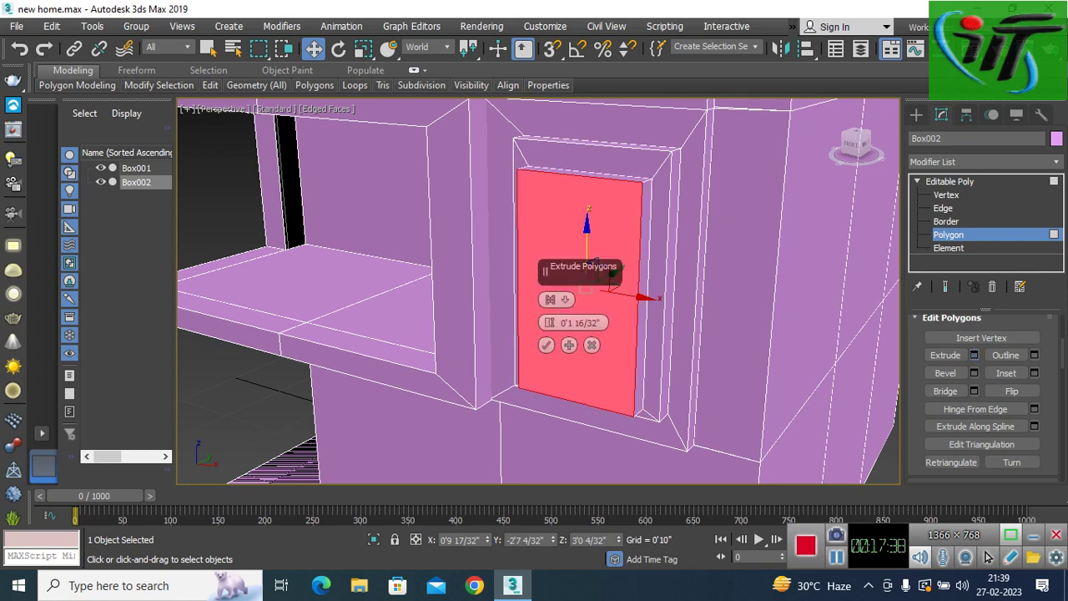
{"action": "left_click_drag", "start_coordinate": [549, 322], "coordinate": [549, 344]}
{"action": "middle_click_drag", "start_coordinate": [584, 250], "coordinate": [659, 250], "text": "alt"}
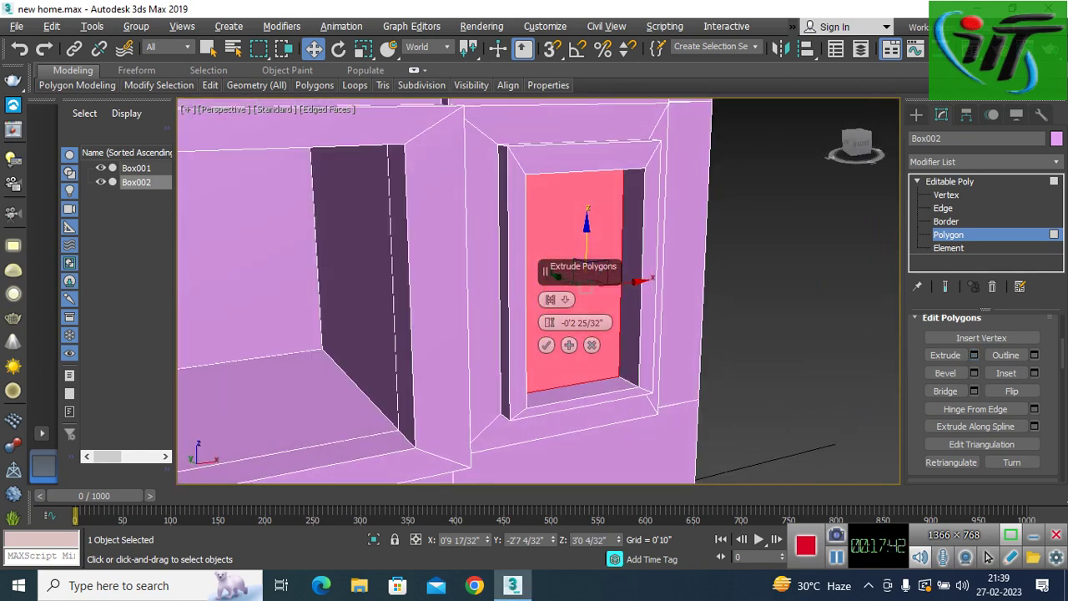
{"action": "left_click_drag", "start_coordinate": [549, 344], "coordinate": [549, 359]}
{"action": "mouse_move", "coordinate": [549, 322]}
{"action": "left_mouse_down"}
{"action": "mouse_move", "coordinate": [549, 309]}
{"action": "mouse_move", "coordinate": [549, 322]}
{"action": "left_mouse_up"}
{"action": "middle_click_drag", "start_coordinate": [576, 276], "coordinate": [617, 279], "text": "alt"}
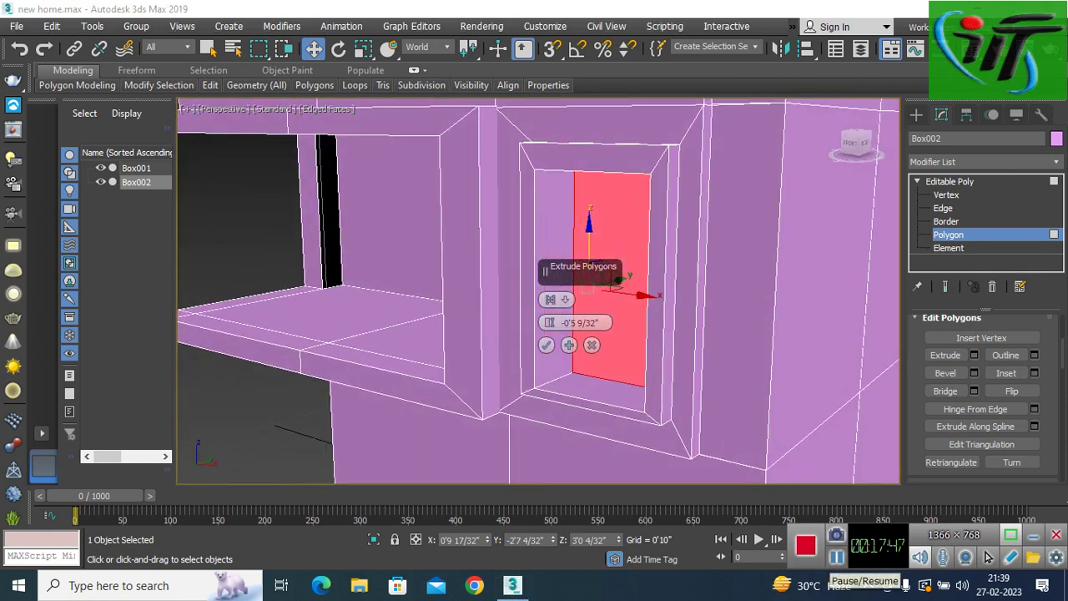
{"action": "left_click", "coordinate": [592, 344]}
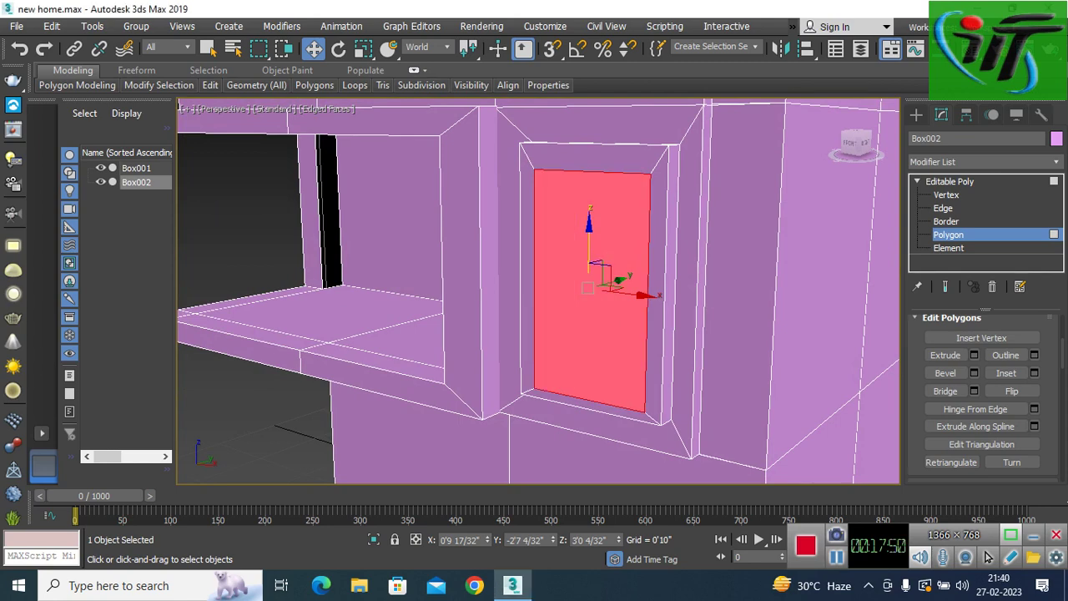
{"action": "middle_click_drag", "start_coordinate": [617, 280], "coordinate": [668, 283], "text": "alt"}
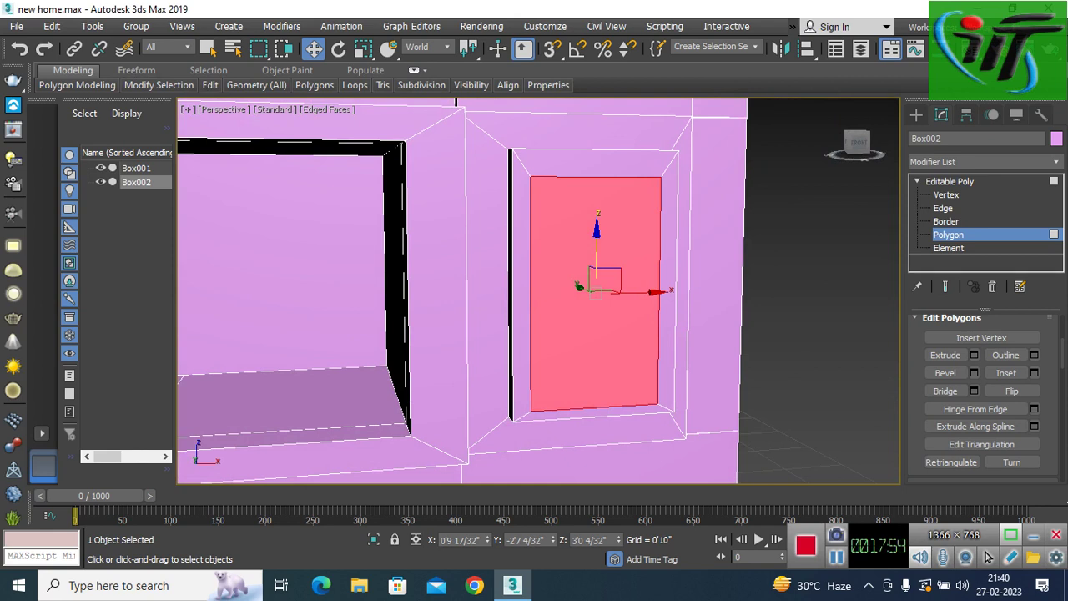
{"action": "key", "text": "2"}
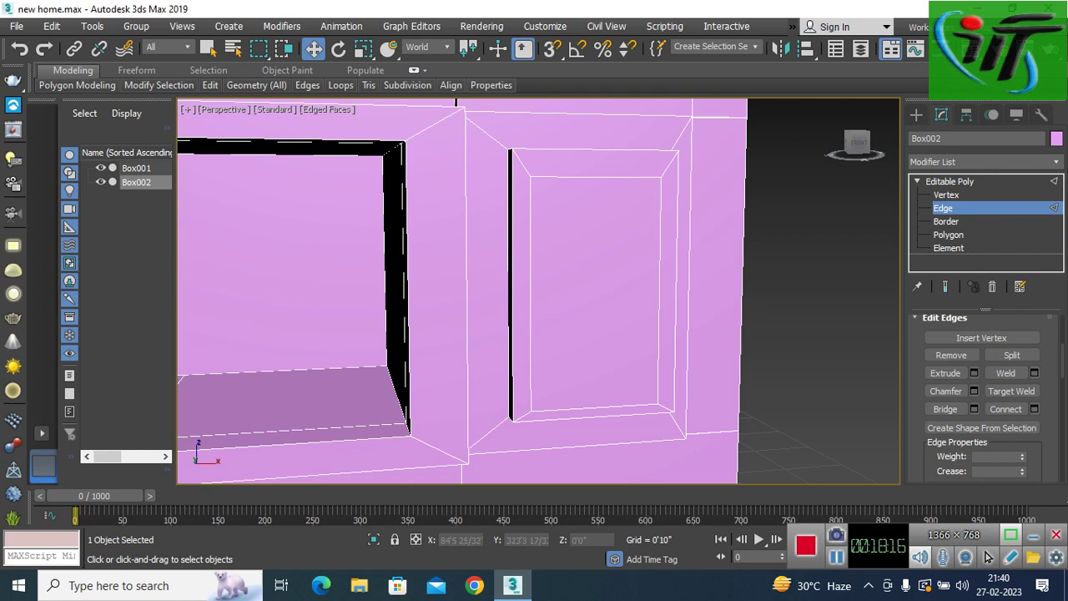
Step: Widen the inner window frame by nudging its left edge left, right edge right and top edge up
{"action": "left_click", "coordinate": [521, 287]}
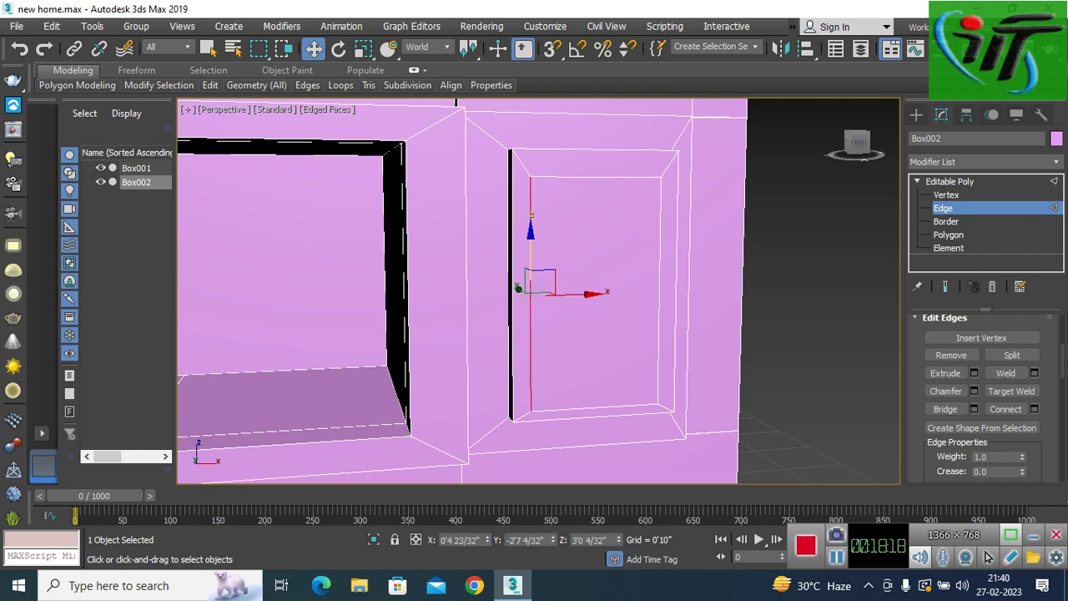
{"action": "left_click_drag", "start_coordinate": [575, 294], "coordinate": [569, 294]}
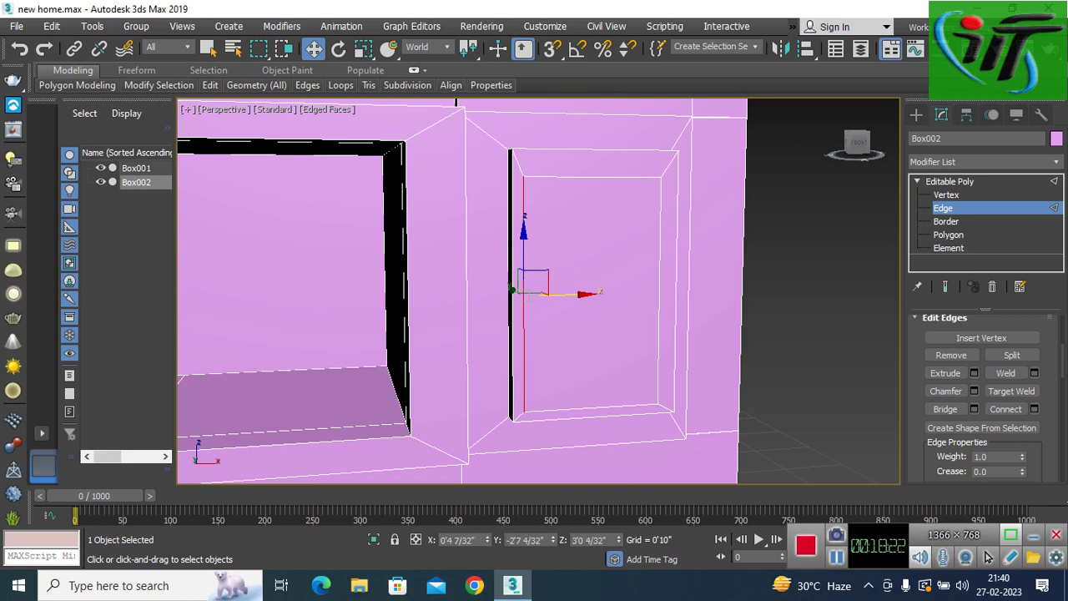
{"action": "left_click", "coordinate": [659, 317]}
{"action": "left_click_drag", "start_coordinate": [701, 291], "coordinate": [707, 290]}
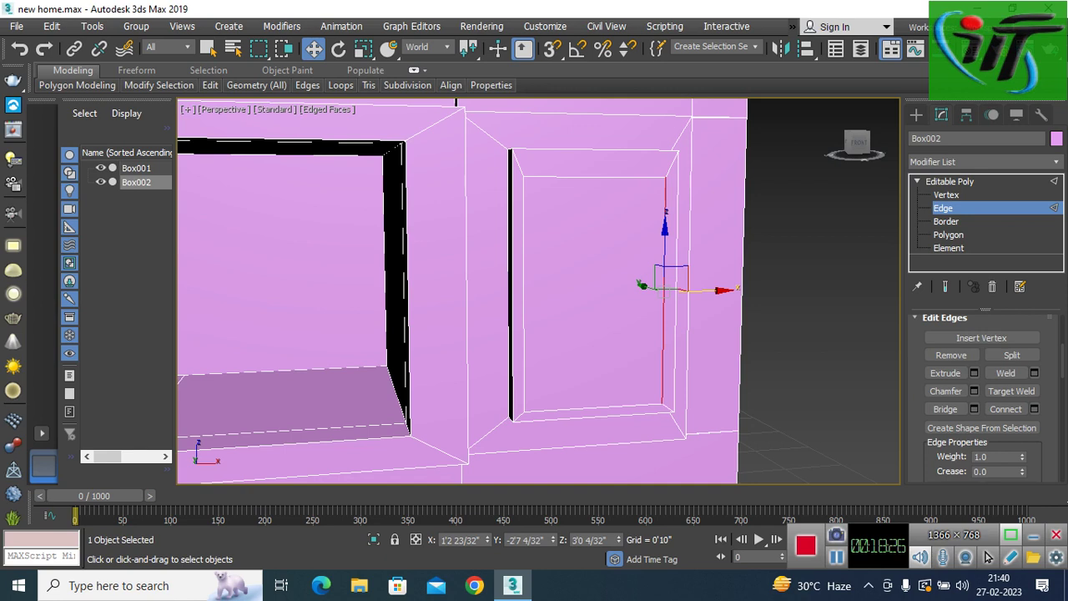
{"action": "left_click", "coordinate": [618, 176]}
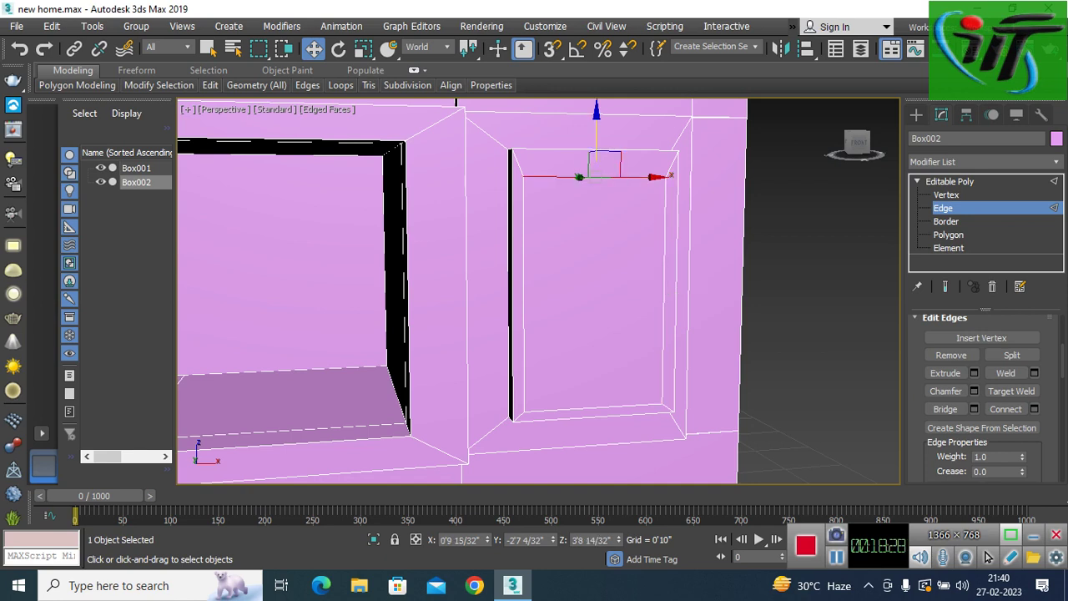
{"action": "left_click_drag", "start_coordinate": [618, 176], "coordinate": [617, 171]}
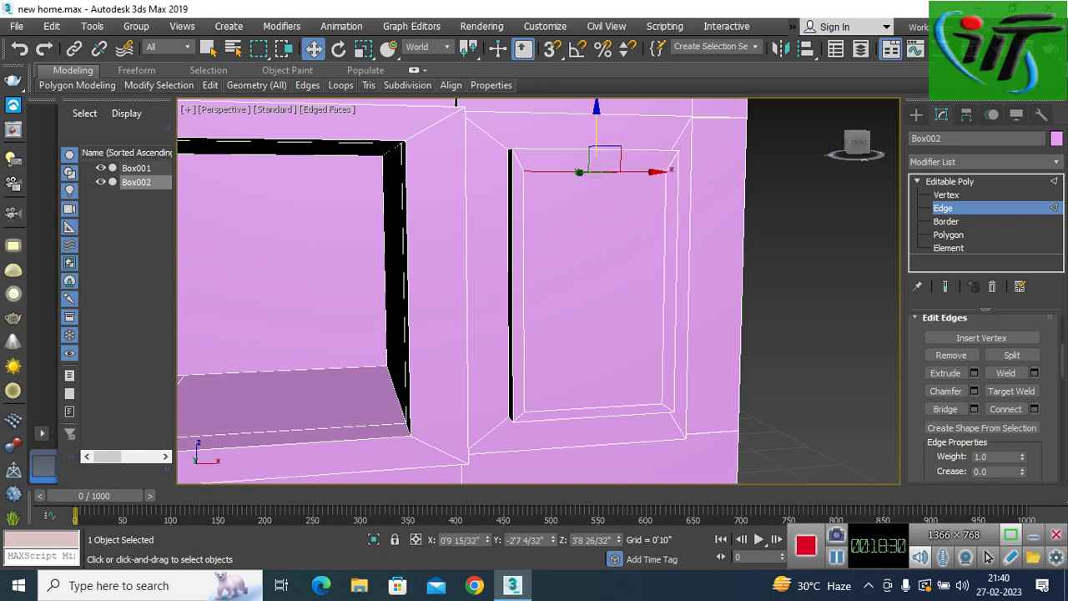
{"action": "middle_click_drag", "start_coordinate": [534, 292], "coordinate": [601, 292], "text": "alt"}
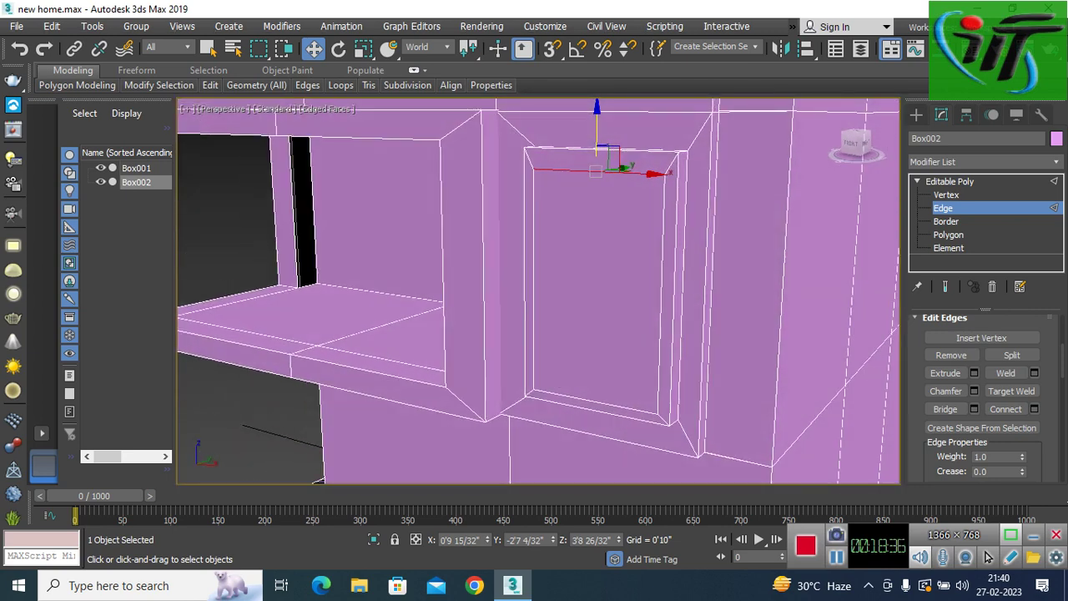
Step: At Polygon level, start an Extrude on the window face
{"action": "key", "text": "4"}
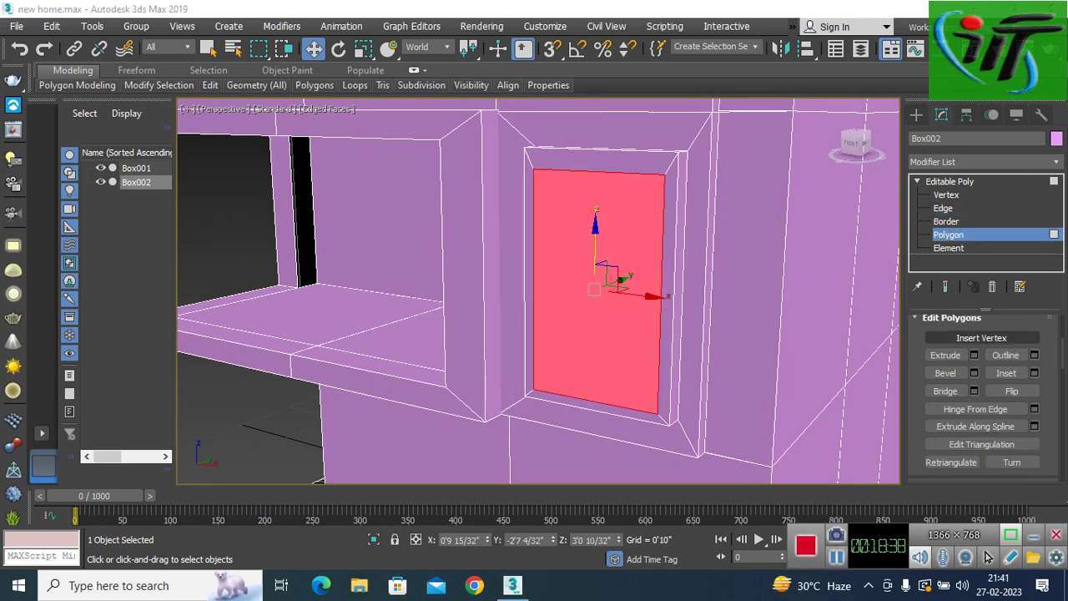
{"action": "key", "text": "4"}
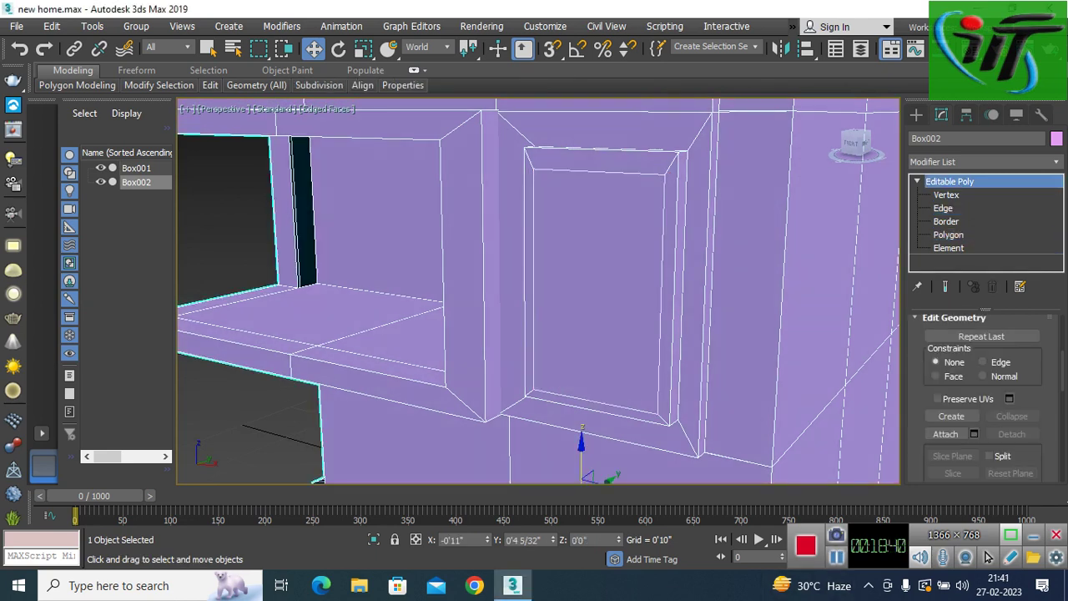
{"action": "key", "text": "5"}
{"action": "key", "text": "4"}
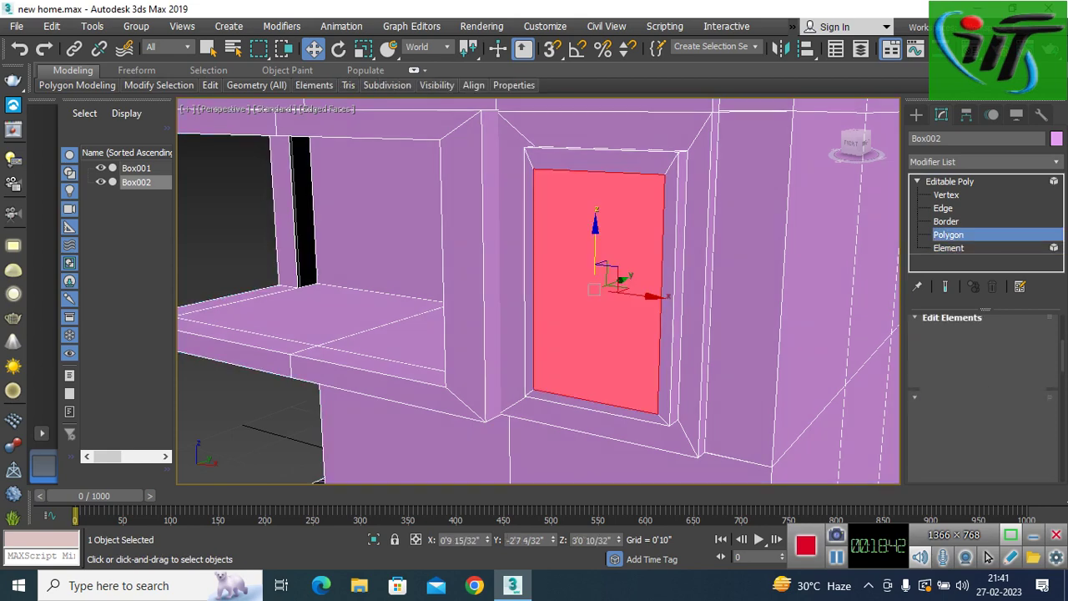
{"action": "left_click", "coordinate": [974, 354]}
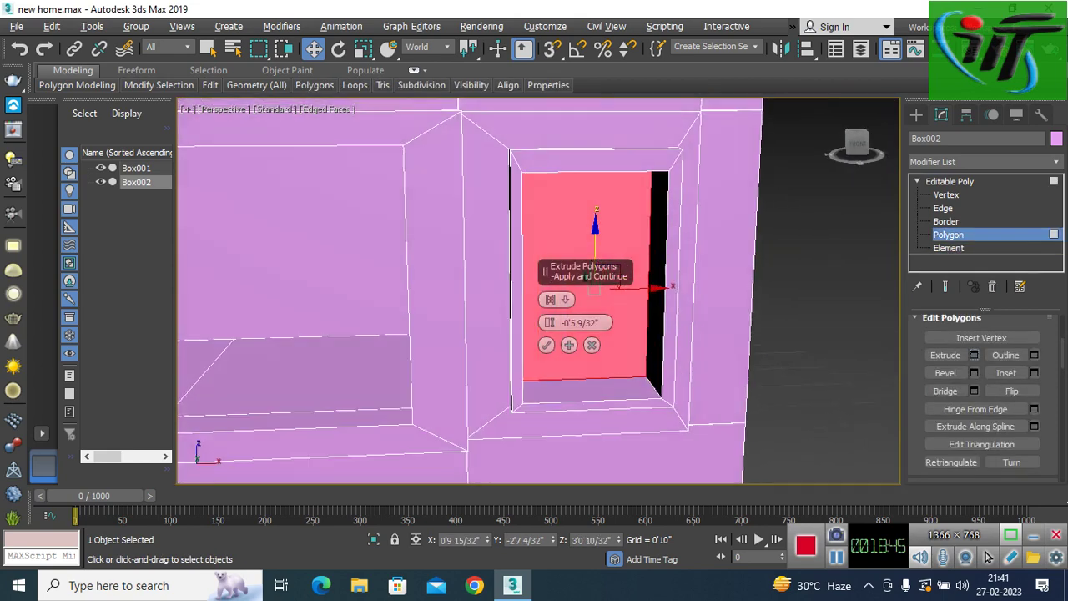
Step: Extrude the window face about -0'3 15/32" into the wall and confirm
{"action": "middle_click_drag", "start_coordinate": [568, 344], "coordinate": [575, 322], "text": "alt"}
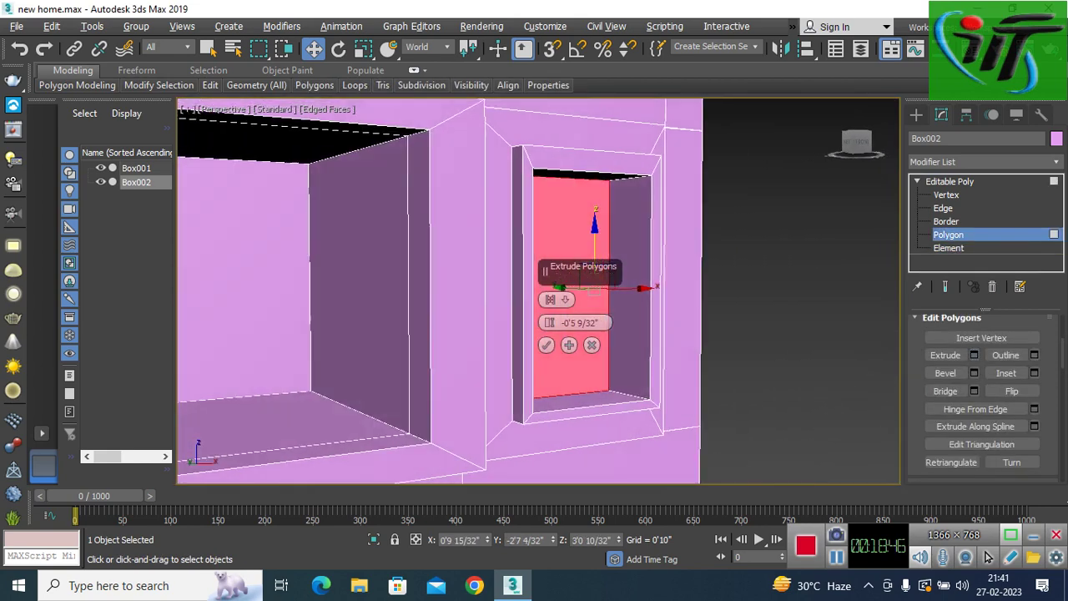
{"action": "left_click_drag", "start_coordinate": [549, 322], "coordinate": [549, 320]}
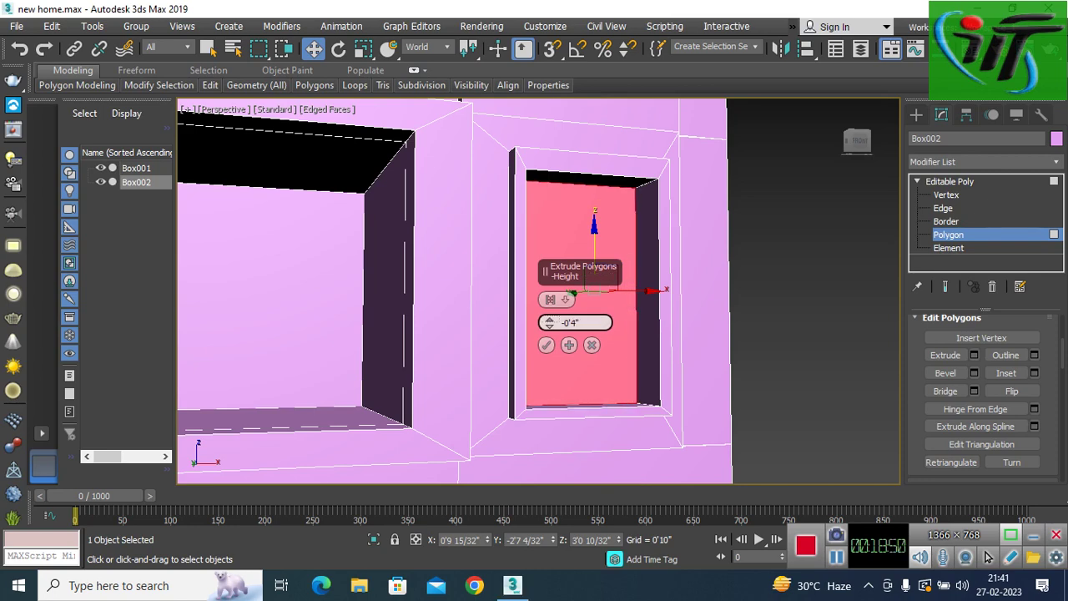
{"action": "mouse_move", "coordinate": [568, 317]}
{"action": "middle_mouse_down", "text": "alt"}
{"action": "mouse_move", "coordinate": [584, 300]}
{"action": "mouse_move", "coordinate": [549, 322]}
{"action": "middle_mouse_up", "text": "alt"}
{"action": "left_click_drag", "start_coordinate": [549, 324], "coordinate": [549, 321]}
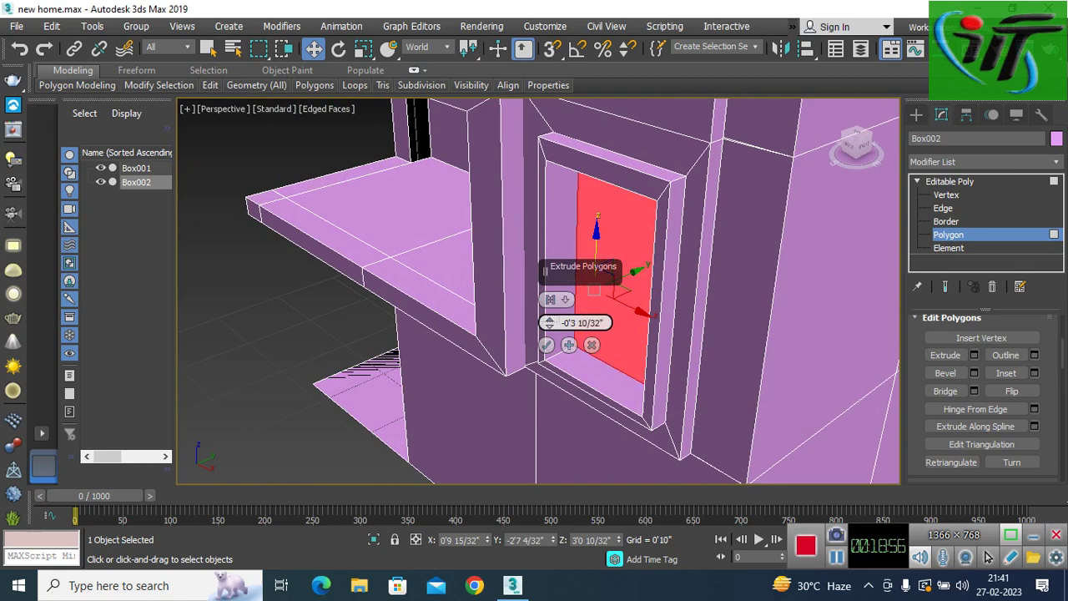
{"action": "middle_click_drag", "start_coordinate": [549, 322], "coordinate": [549, 323], "text": "alt"}
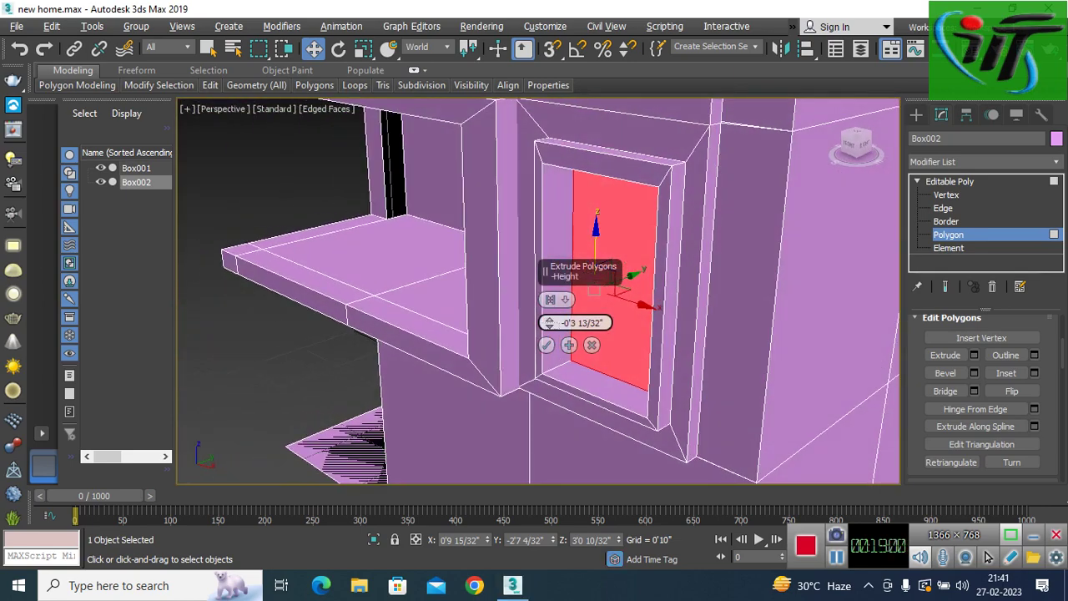
{"action": "left_click_drag", "start_coordinate": [550, 322], "coordinate": [549, 320]}
{"action": "left_click", "coordinate": [546, 345]}
{"action": "middle_click_drag", "start_coordinate": [545, 344], "coordinate": [584, 317], "text": "alt"}
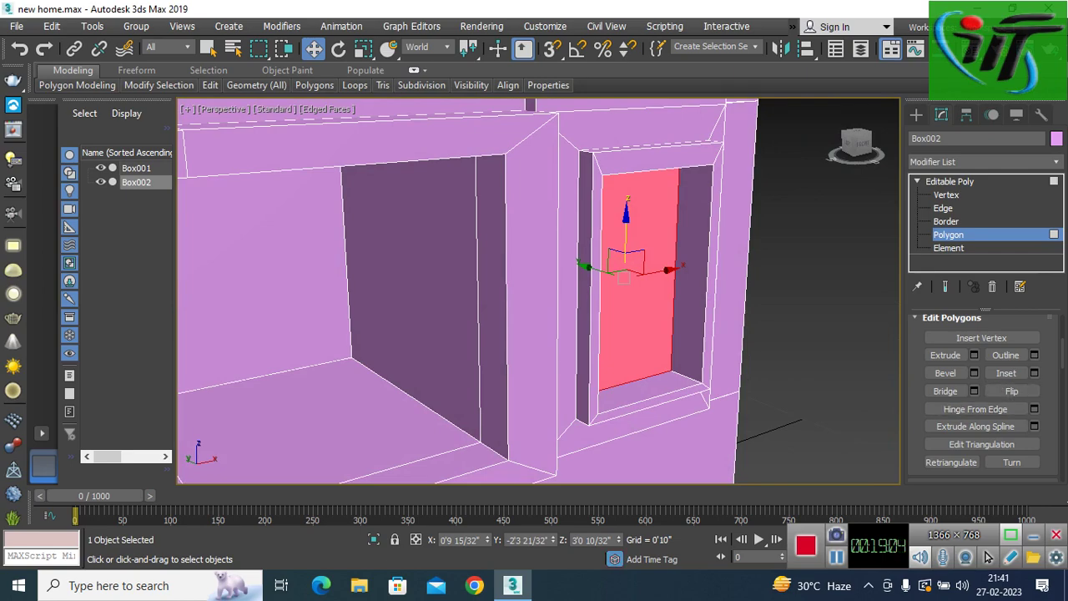
{"action": "left_click", "coordinate": [1034, 373]}
Step: Zoom and pan in close on the recessed window panel
{"action": "middle_click_drag", "start_coordinate": [534, 292], "coordinate": [584, 293], "text": "alt"}
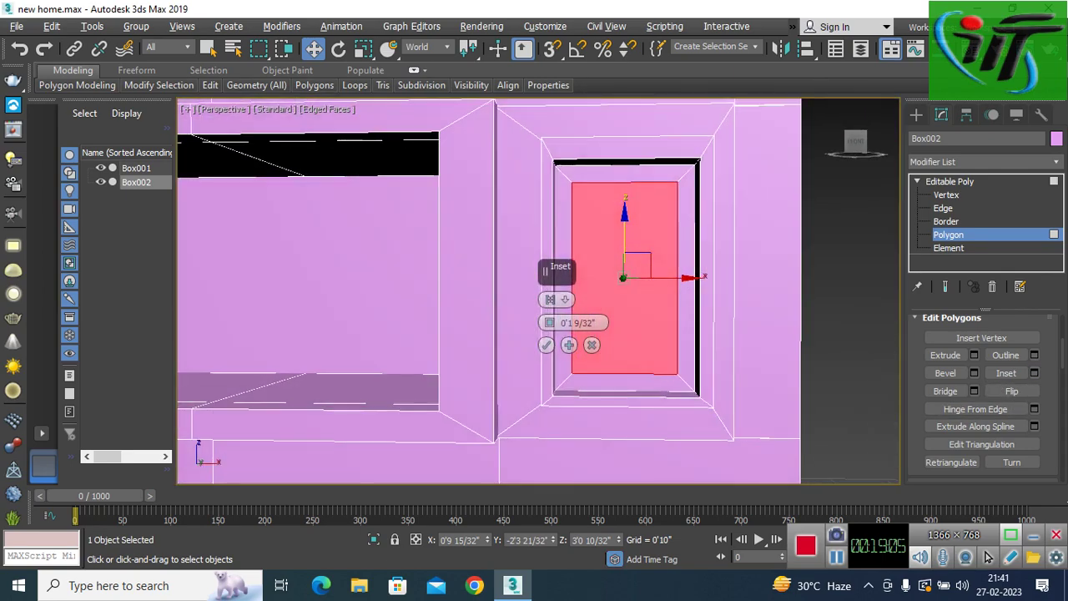
{"action": "scroll", "coordinate": [584, 317], "scroll_direction": "down", "scroll_amount": 6}
{"action": "scroll", "coordinate": [584, 317], "scroll_direction": "down", "scroll_amount": 4}
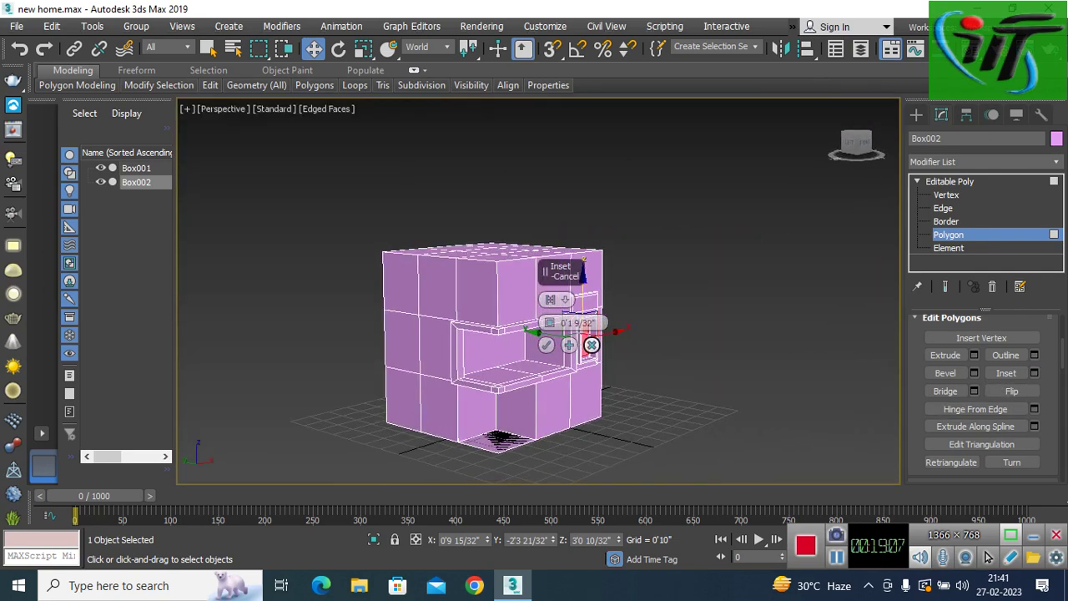
{"action": "scroll", "coordinate": [584, 325], "scroll_direction": "up", "scroll_amount": 3}
{"action": "scroll", "coordinate": [584, 325], "scroll_direction": "up", "scroll_amount": 3}
{"action": "scroll", "coordinate": [584, 326], "scroll_direction": "up", "scroll_amount": 2}
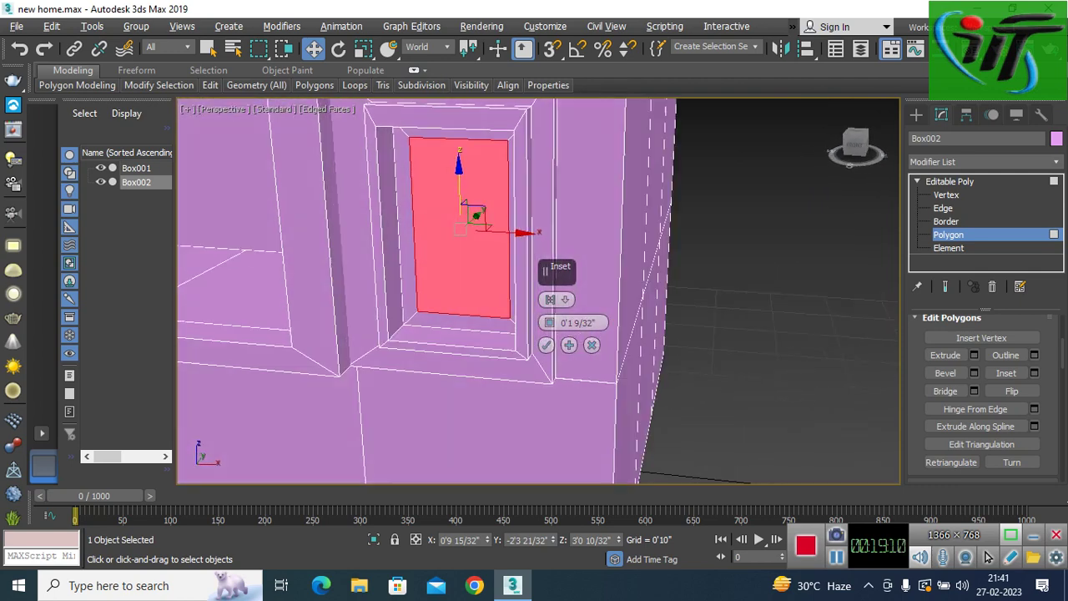
{"action": "scroll", "coordinate": [584, 325], "scroll_direction": "up", "scroll_amount": 2}
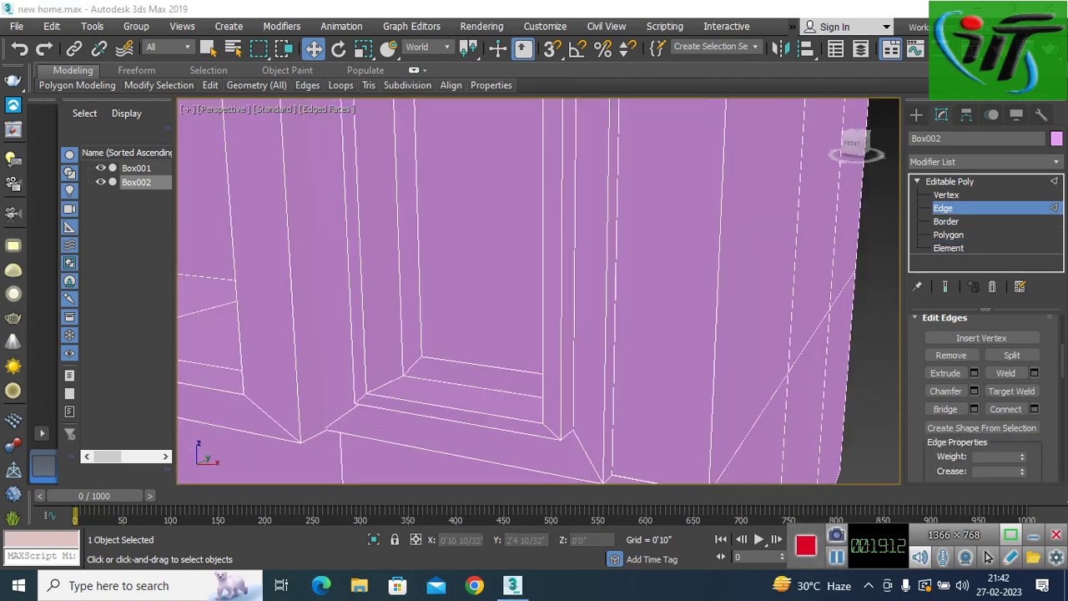
{"action": "middle_click_drag", "start_coordinate": [534, 292], "coordinate": [501, 273]}
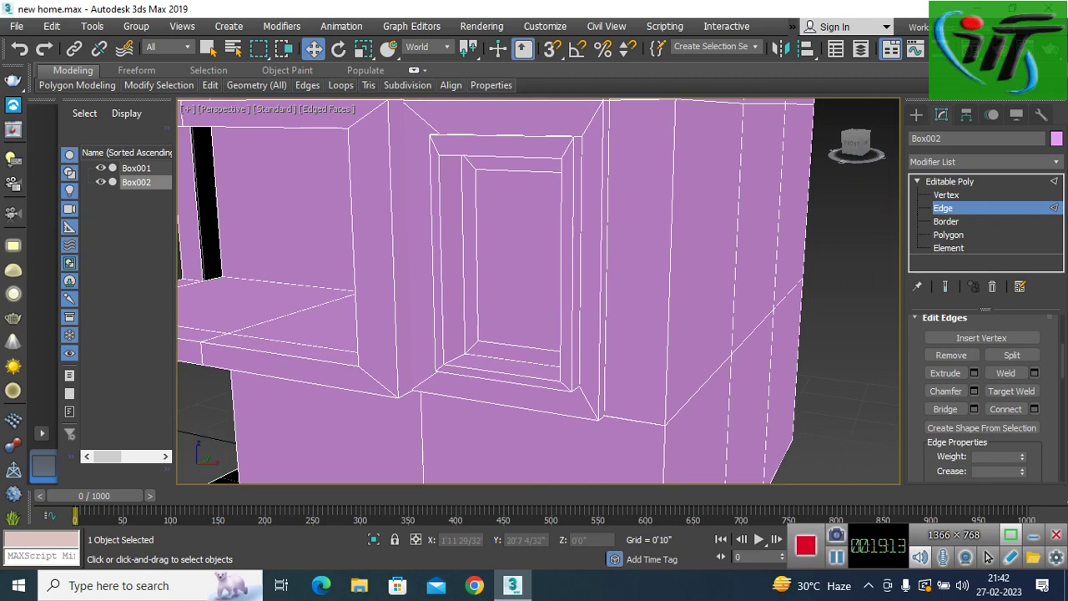
Step: At Edge level, select the recessed window's vertical side edges
{"action": "key", "text": "2"}
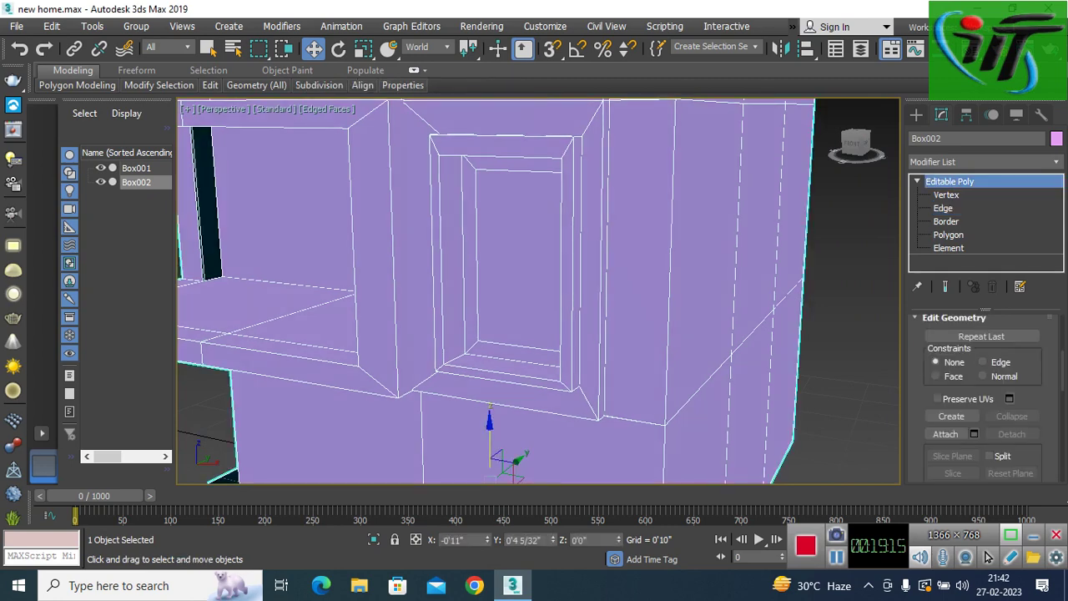
{"action": "key", "text": "2"}
{"action": "scroll", "coordinate": [538, 292], "scroll_direction": "up", "scroll_amount": 3}
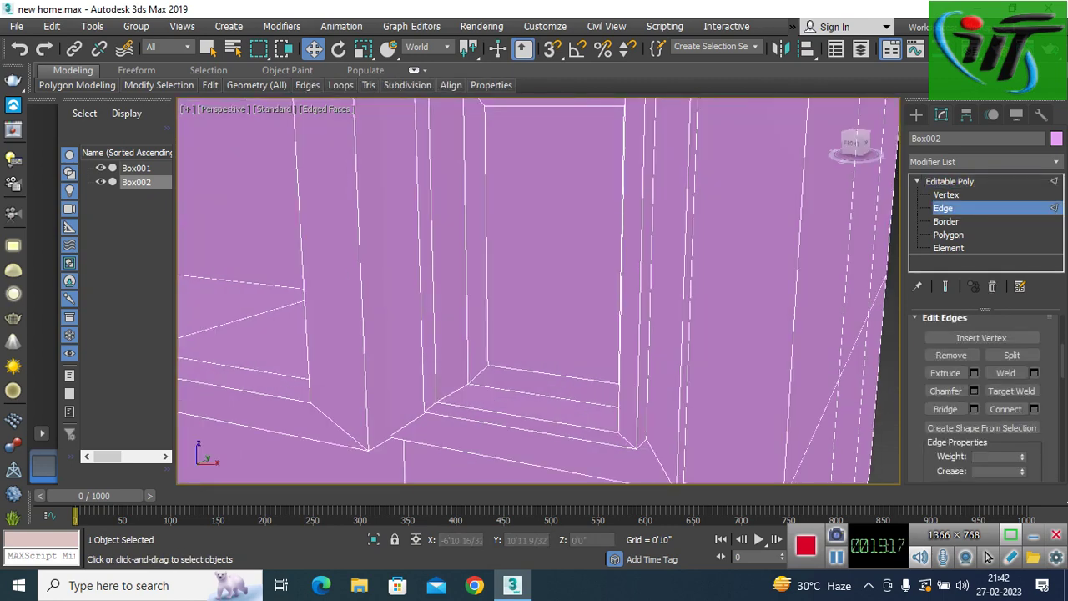
{"action": "left_click", "coordinate": [486, 240]}
{"action": "middle_click_drag", "start_coordinate": [539, 292], "coordinate": [668, 292], "text": "alt"}
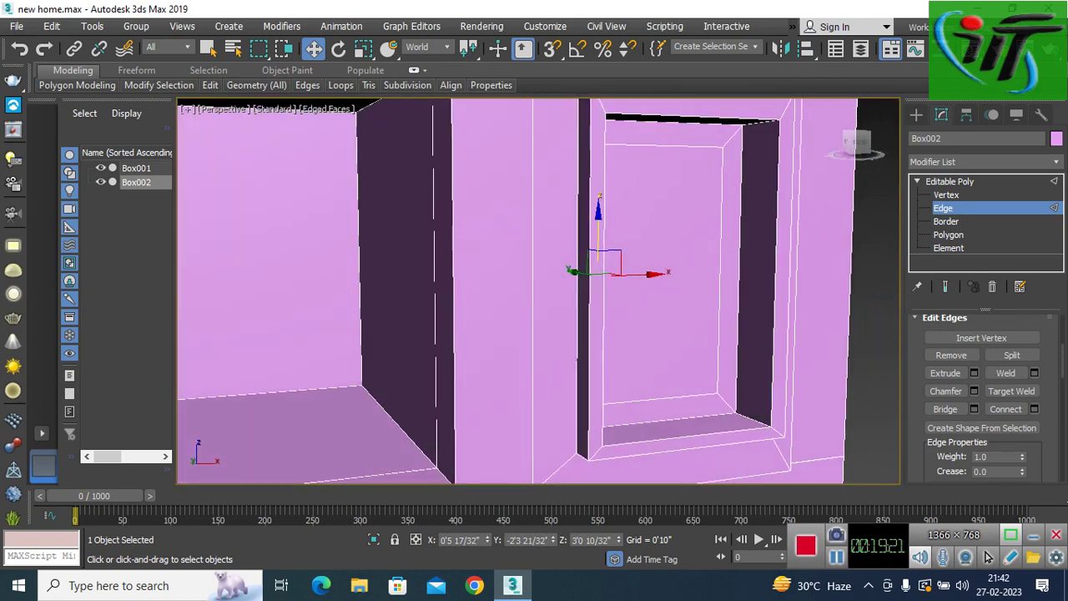
{"action": "middle_click_drag", "start_coordinate": [668, 292], "coordinate": [734, 292], "text": "alt"}
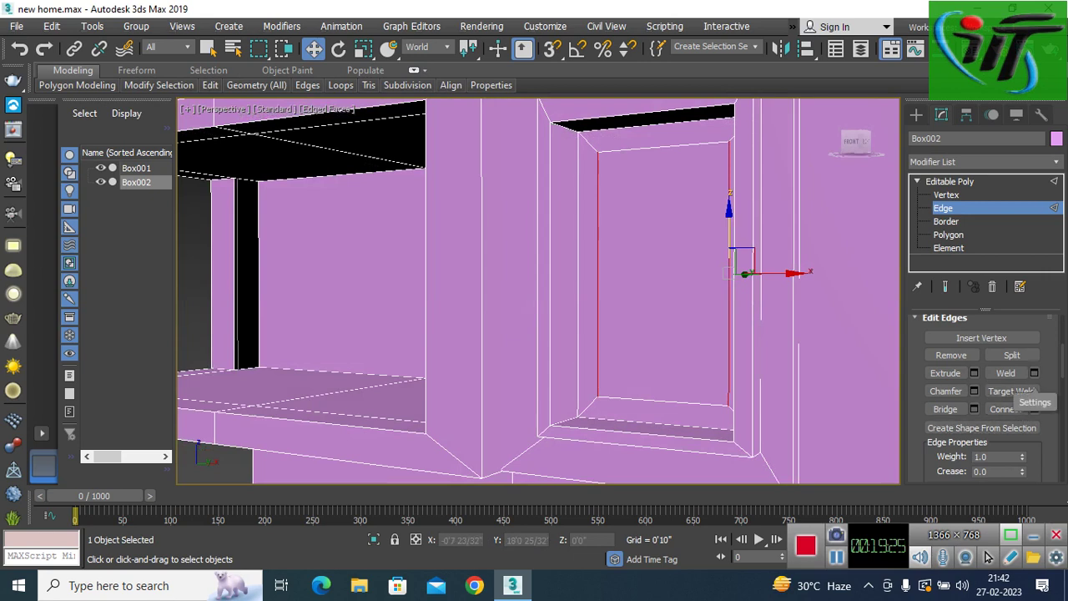
Step: Try Connect on the selected window edges with trial segment, slide and pinch values
{"action": "left_click", "coordinate": [1034, 409]}
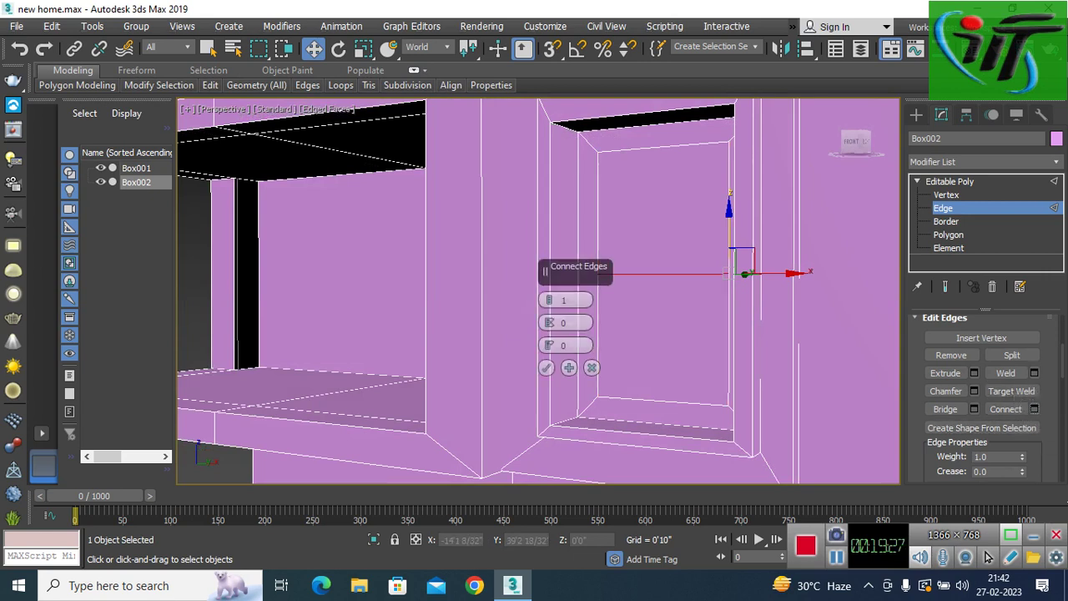
{"action": "scroll", "coordinate": [981, 401], "scroll_direction": "down", "scroll_amount": 1}
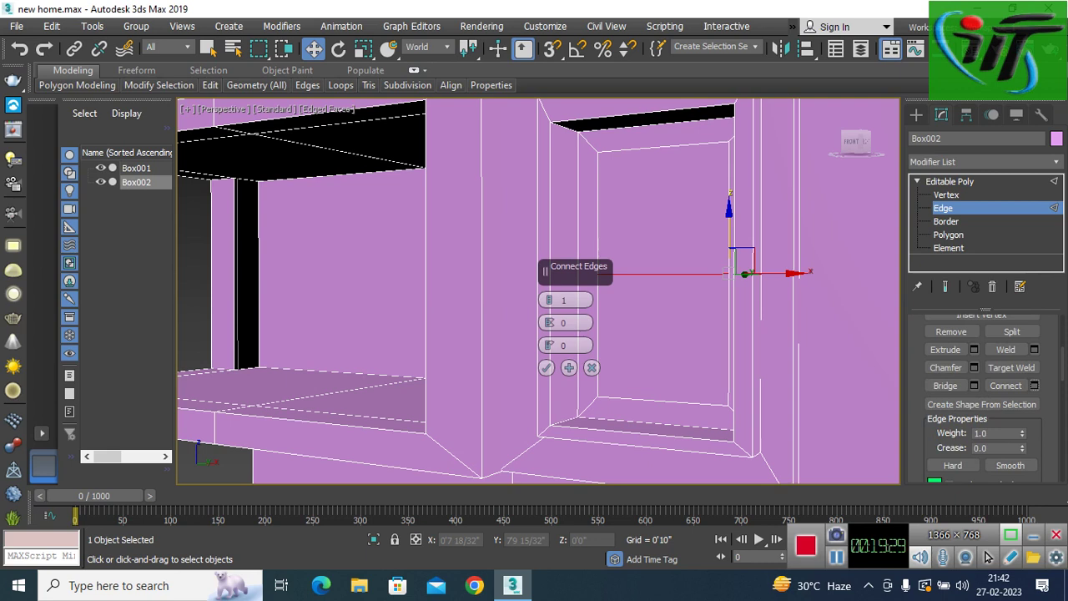
{"action": "scroll", "coordinate": [566, 300], "scroll_direction": "up", "scroll_amount": 1}
{"action": "scroll", "coordinate": [565, 300], "scroll_direction": "down", "scroll_amount": 1}
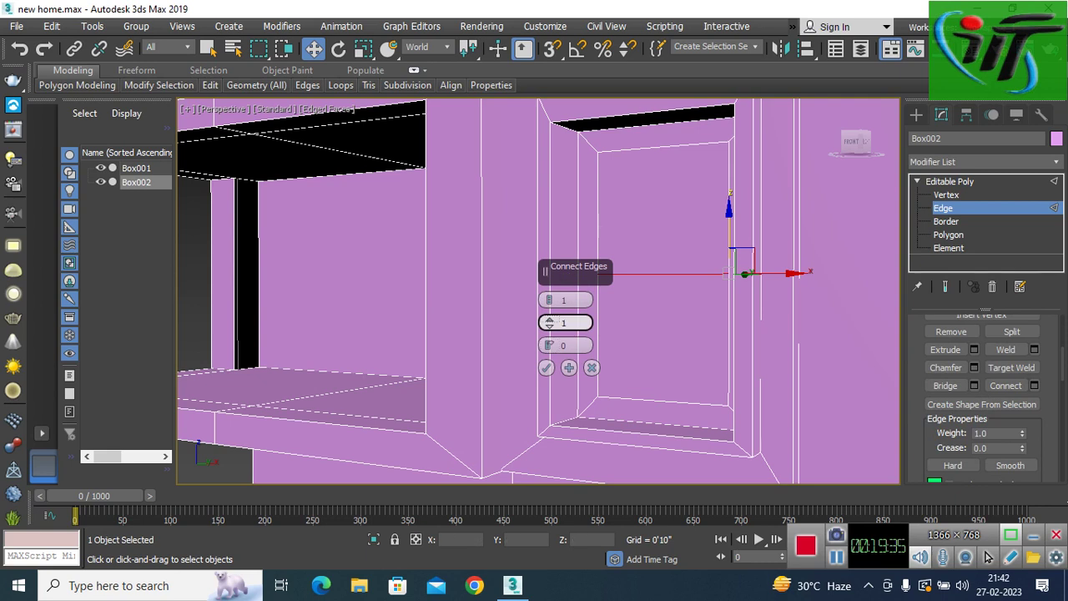
{"action": "scroll", "coordinate": [566, 323], "scroll_direction": "up", "scroll_amount": 7}
{"action": "scroll", "coordinate": [566, 323], "scroll_direction": "down", "scroll_amount": 7}
{"action": "type", "text": "0"}
{"action": "key", "text": "Tab"}
{"action": "key", "text": "Tab"}
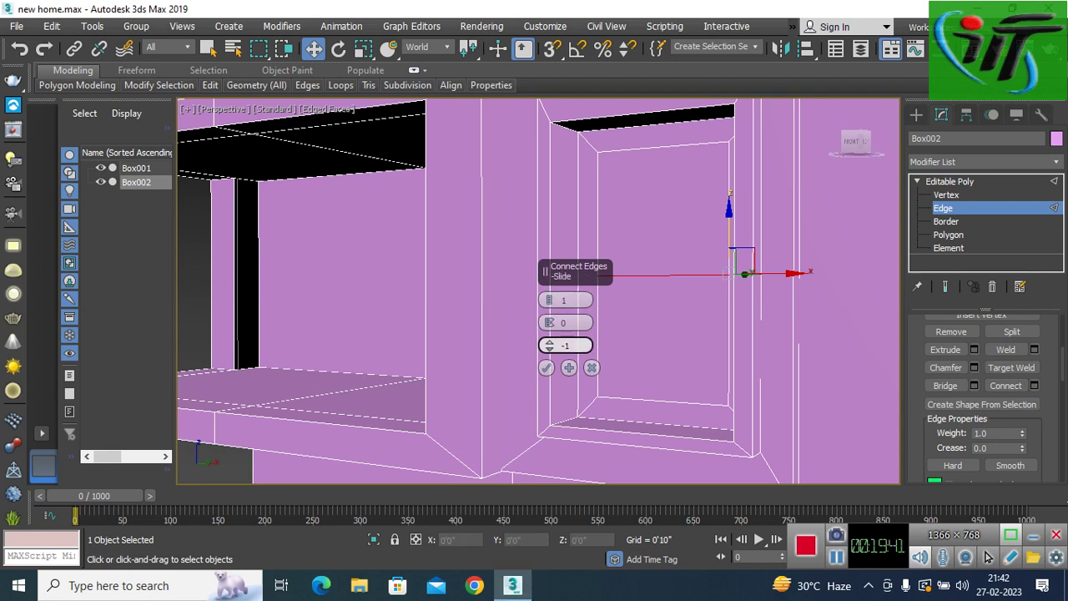
{"action": "type", "text": "5"}
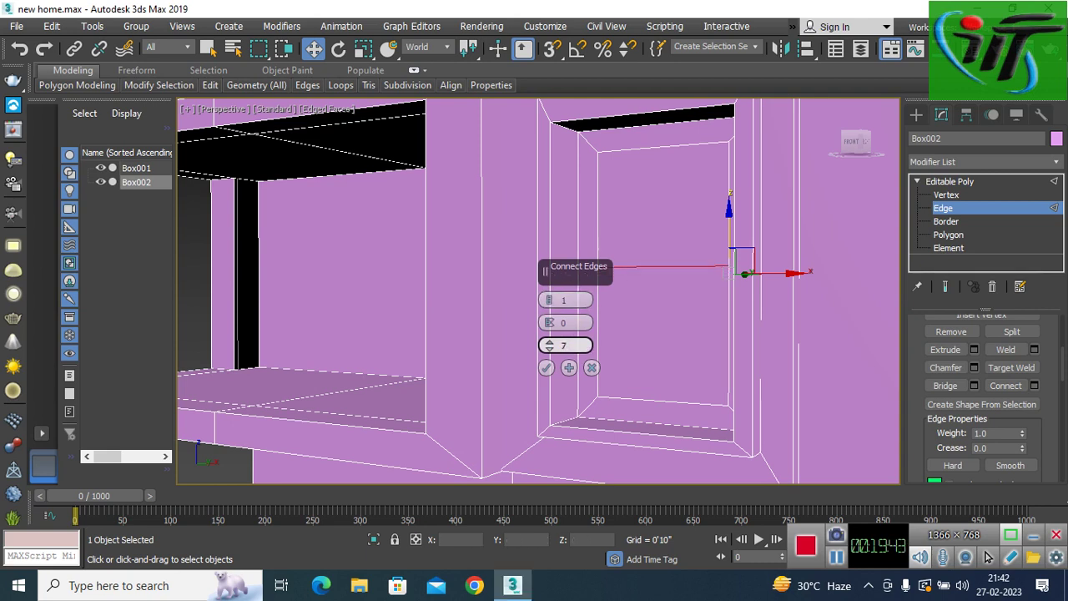
{"action": "left_click", "coordinate": [566, 323]}
{"action": "type", "text": "2"}
{"action": "key", "text": "shift+Tab"}
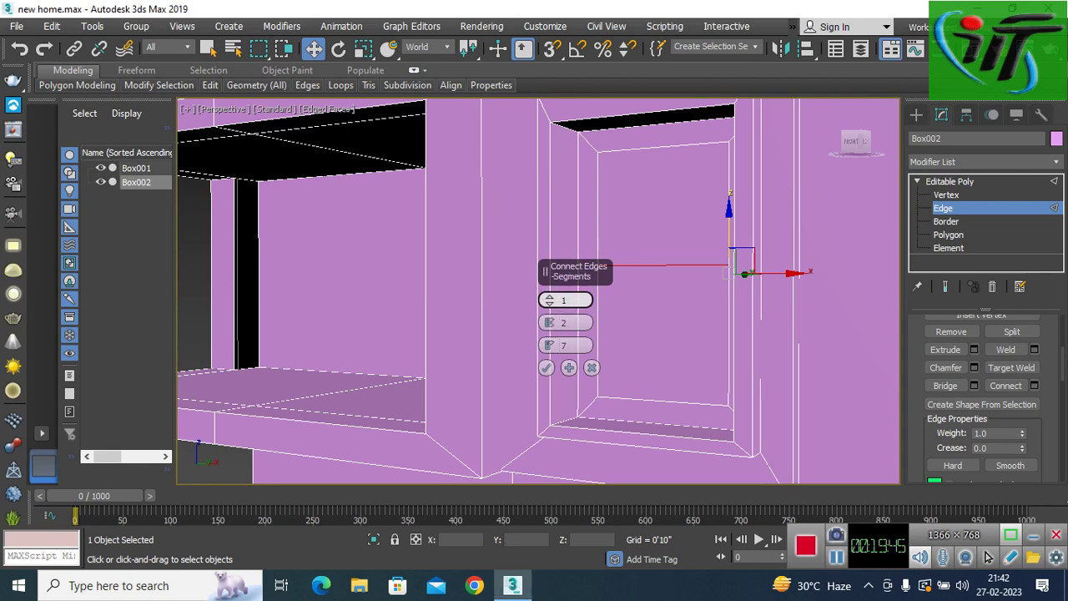
Step: Re-enter the Connect values with a pinch of 15, then cancel the connection
{"action": "type", "text": "0"}
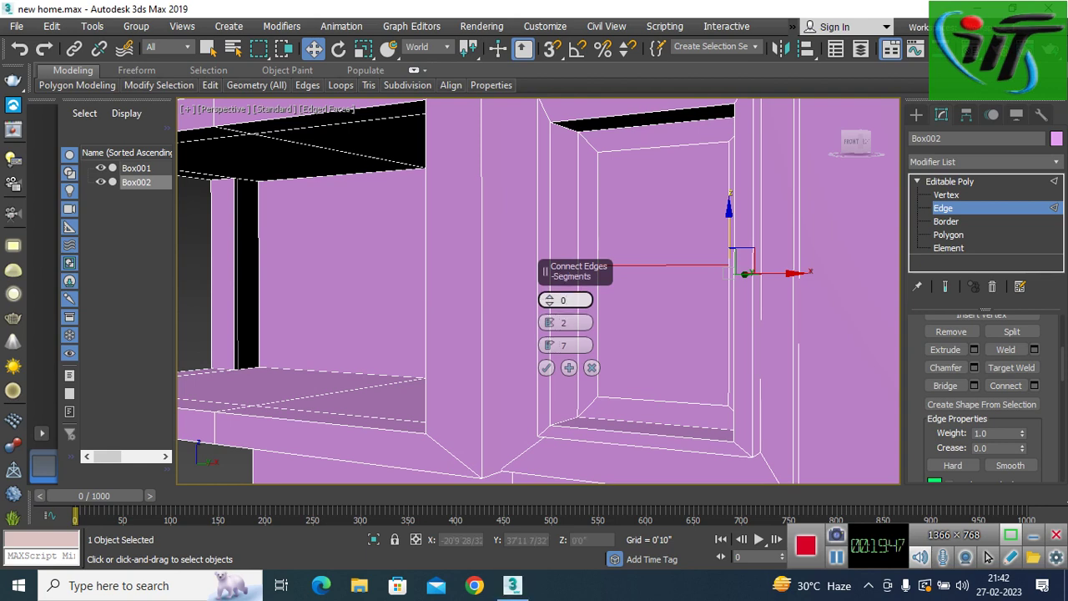
{"action": "key", "text": "Tab"}
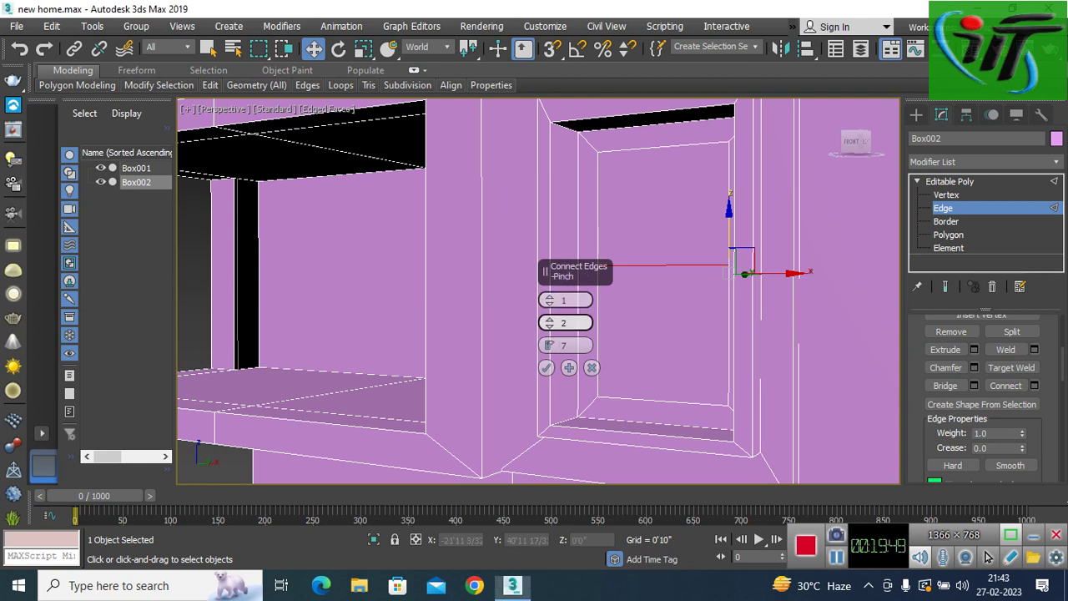
{"action": "type", "text": "1"}
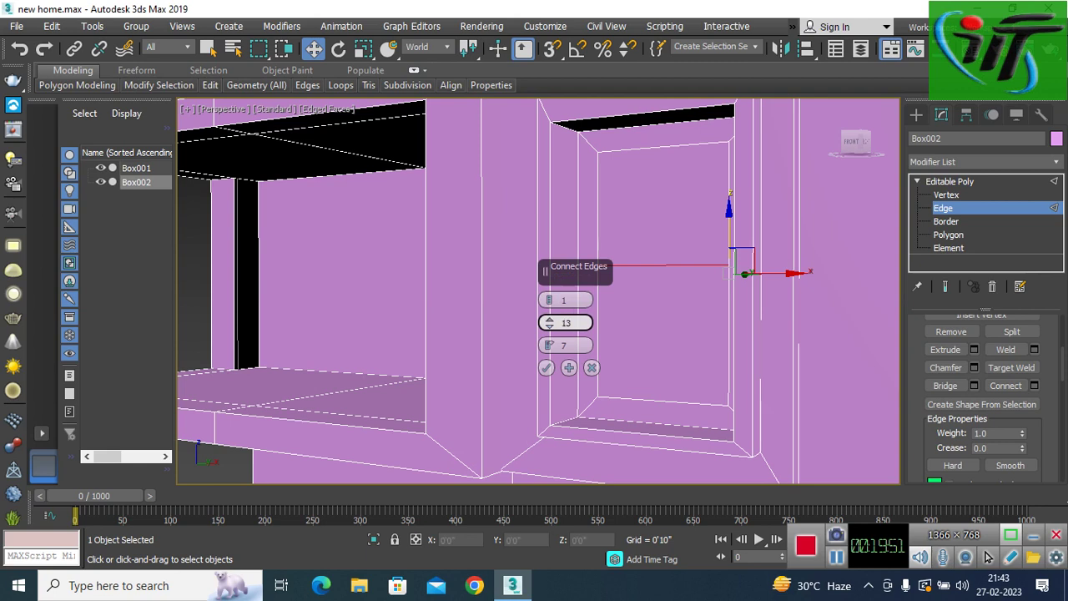
{"action": "type", "text": "5"}
{"action": "key", "text": "shift+Tab"}
{"action": "key", "text": "Escape"}
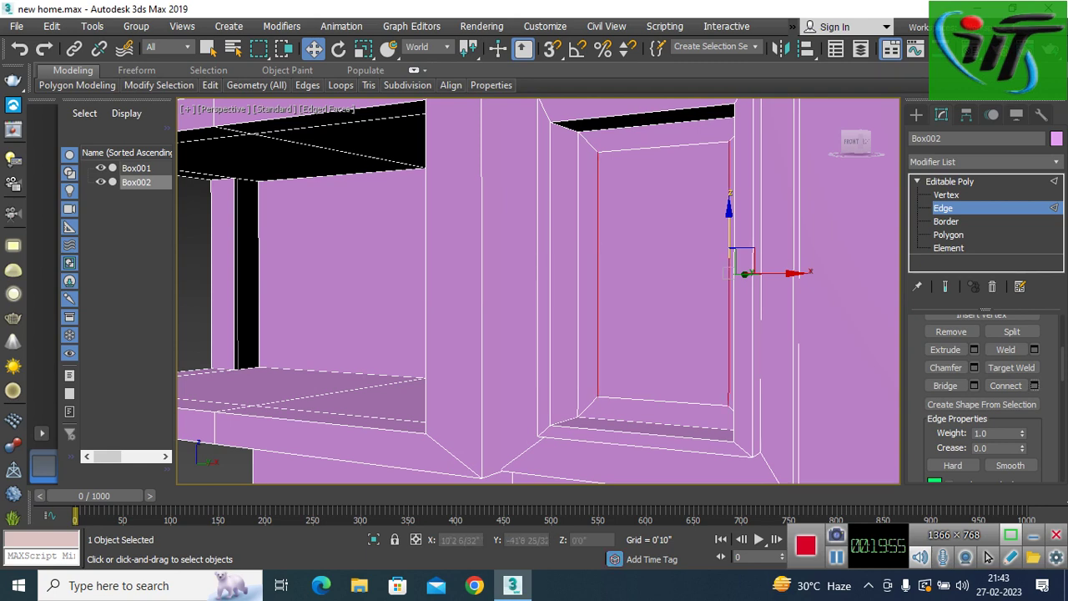
Step: Connect the opening's top and bottom edges with two vertical edges, nudged slightly left
{"action": "left_click", "coordinate": [668, 150]}
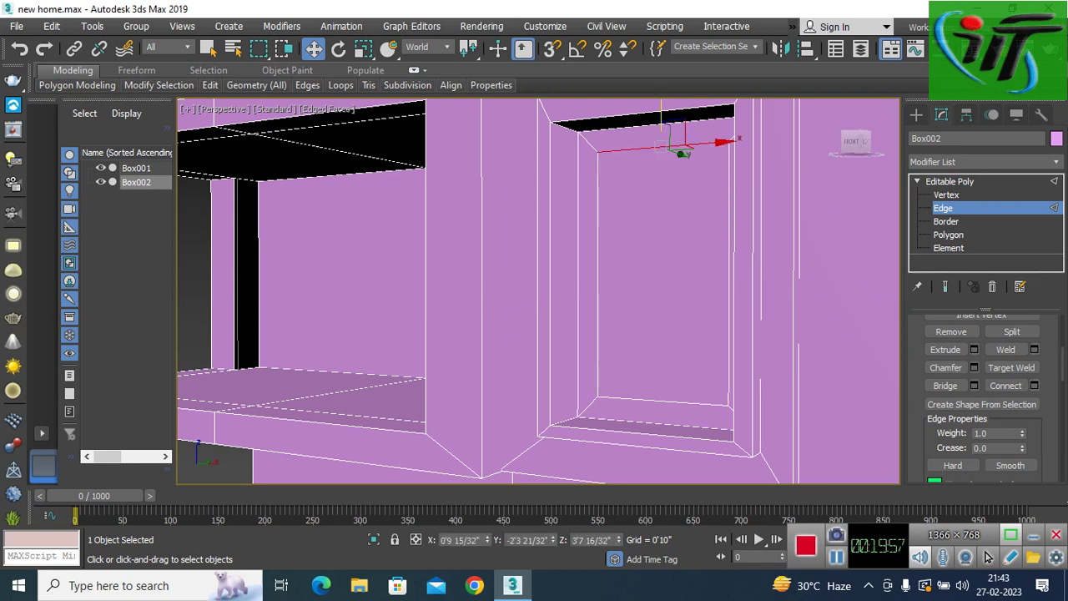
{"action": "left_click", "coordinate": [676, 400]}
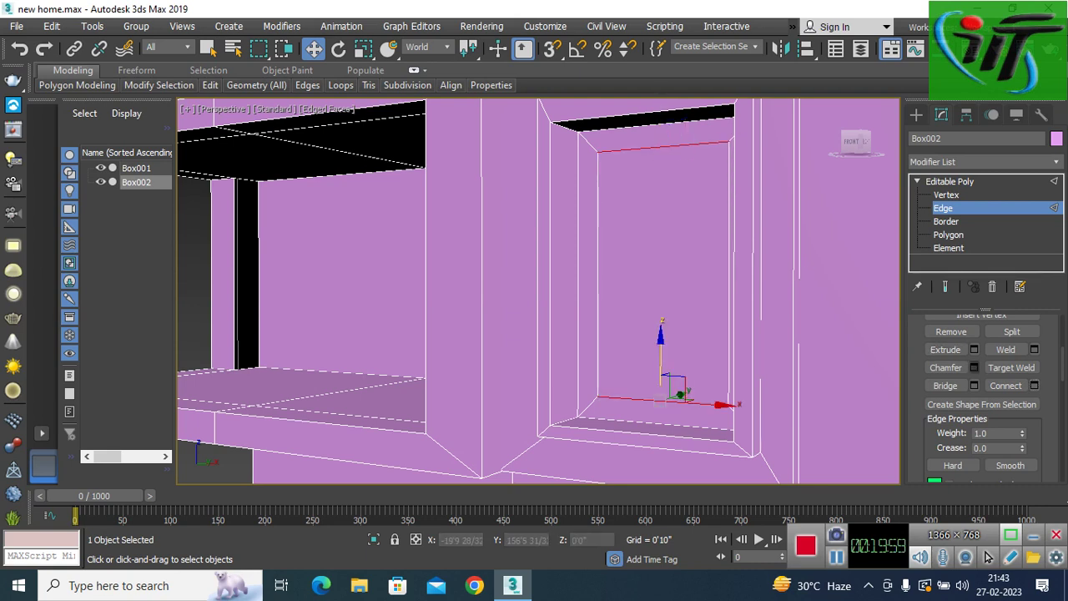
{"action": "left_click", "coordinate": [1034, 385]}
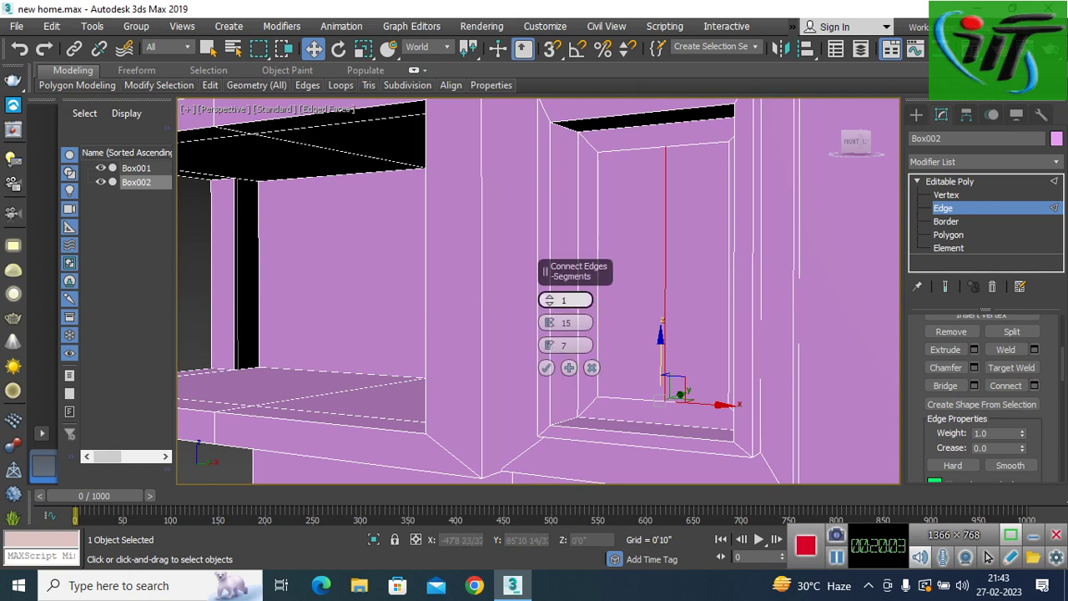
{"action": "left_click", "coordinate": [549, 298]}
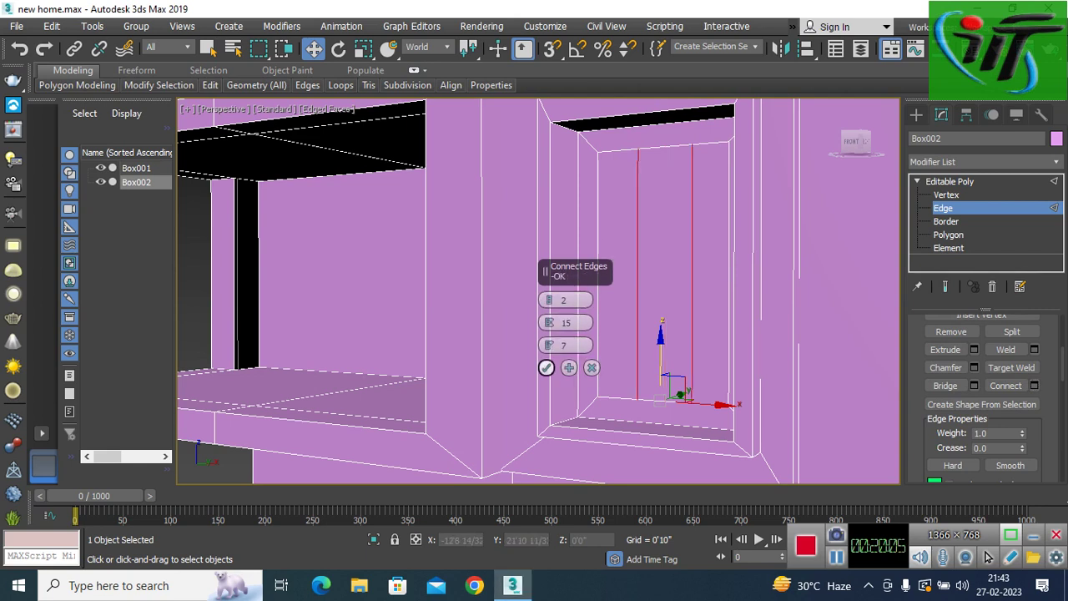
{"action": "left_click", "coordinate": [547, 367]}
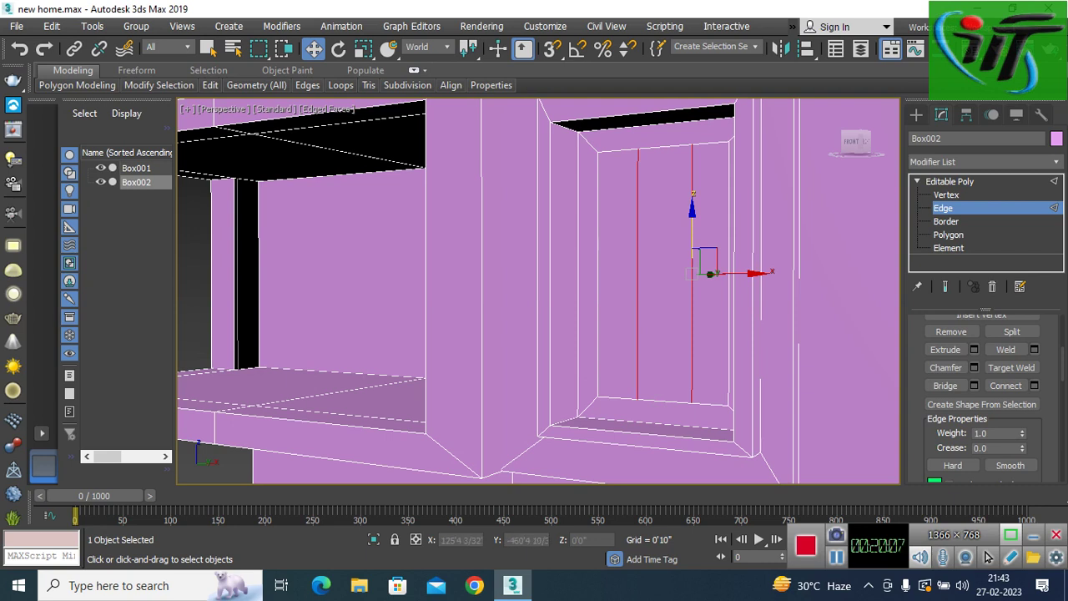
{"action": "left_click_drag", "start_coordinate": [739, 273], "coordinate": [735, 273]}
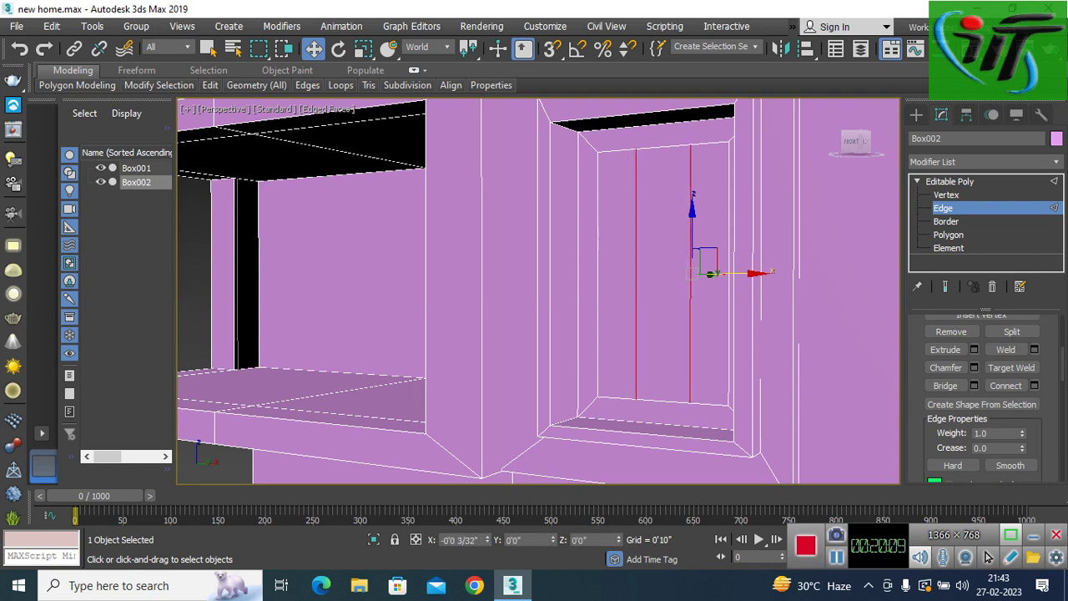
Step: Redo the connection as two pinched vertical edges (2 segments, pinch -60), then enter Polygon level
{"action": "left_click", "coordinate": [659, 399]}
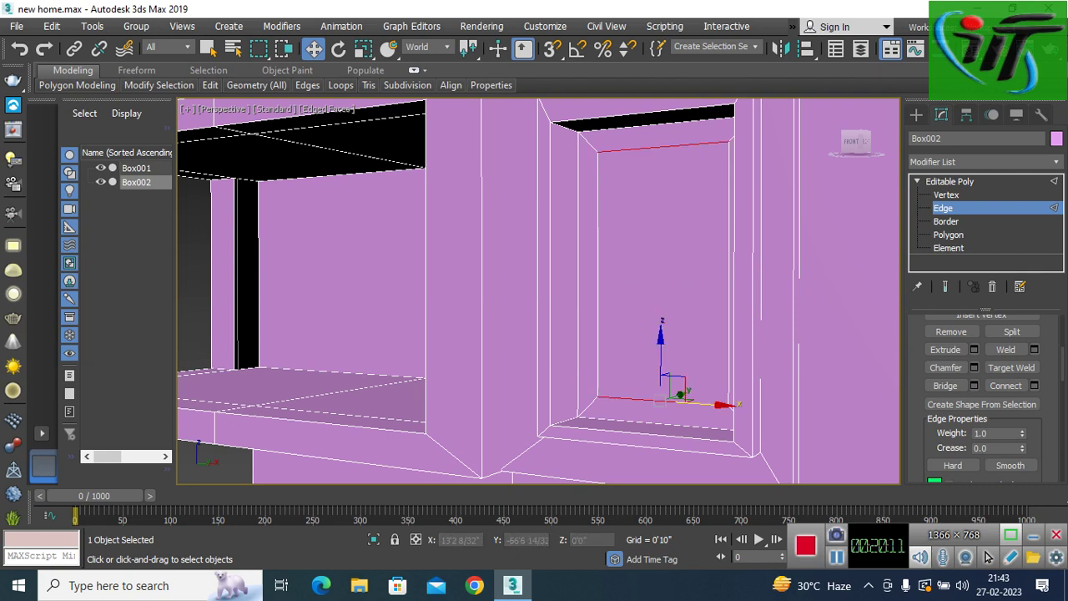
{"action": "left_click", "coordinate": [1034, 384]}
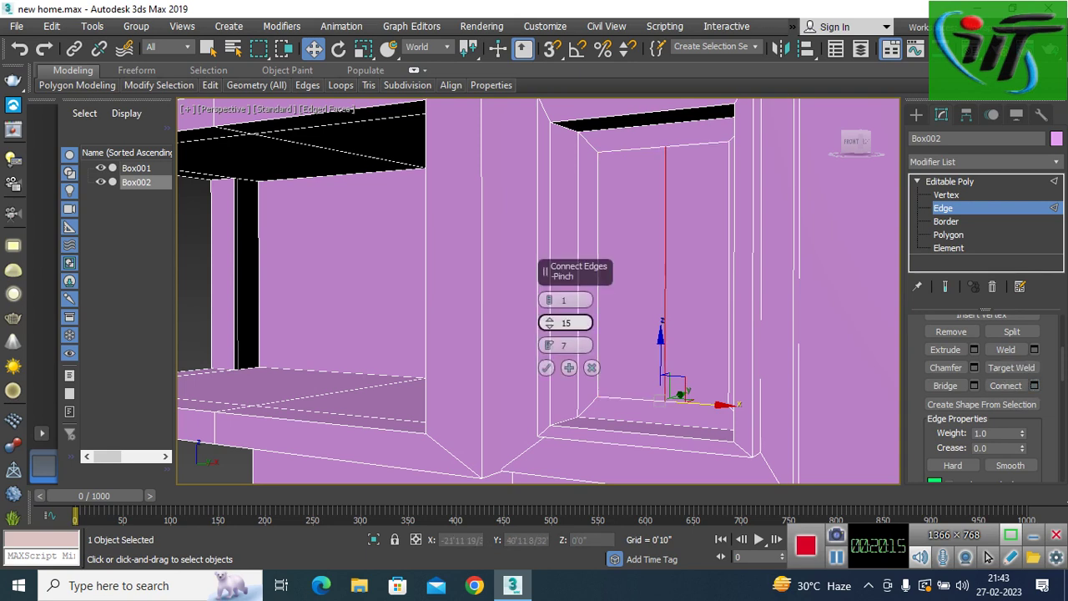
{"action": "left_click_drag", "start_coordinate": [551, 299], "coordinate": [551, 350]}
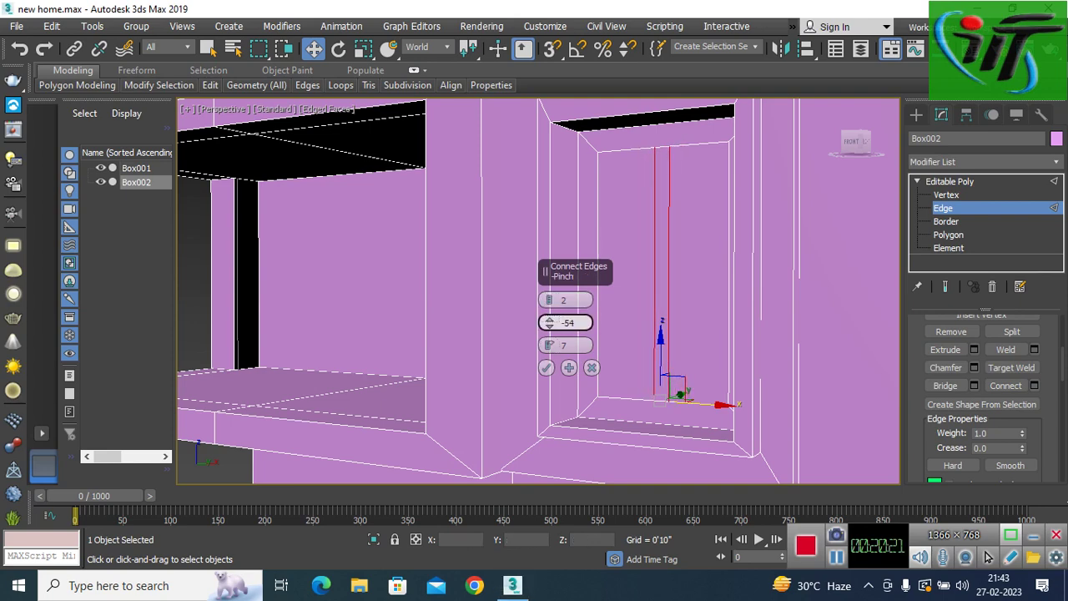
{"action": "middle_click_drag", "start_coordinate": [680, 394], "coordinate": [646, 373], "text": "alt"}
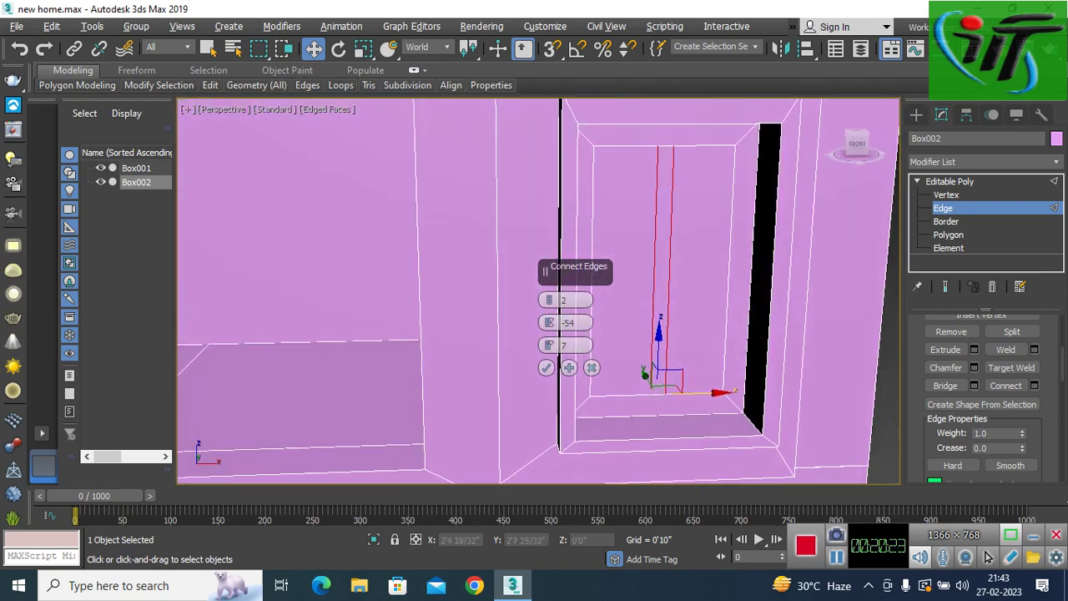
{"action": "left_click_drag", "start_coordinate": [549, 321], "coordinate": [549, 323]}
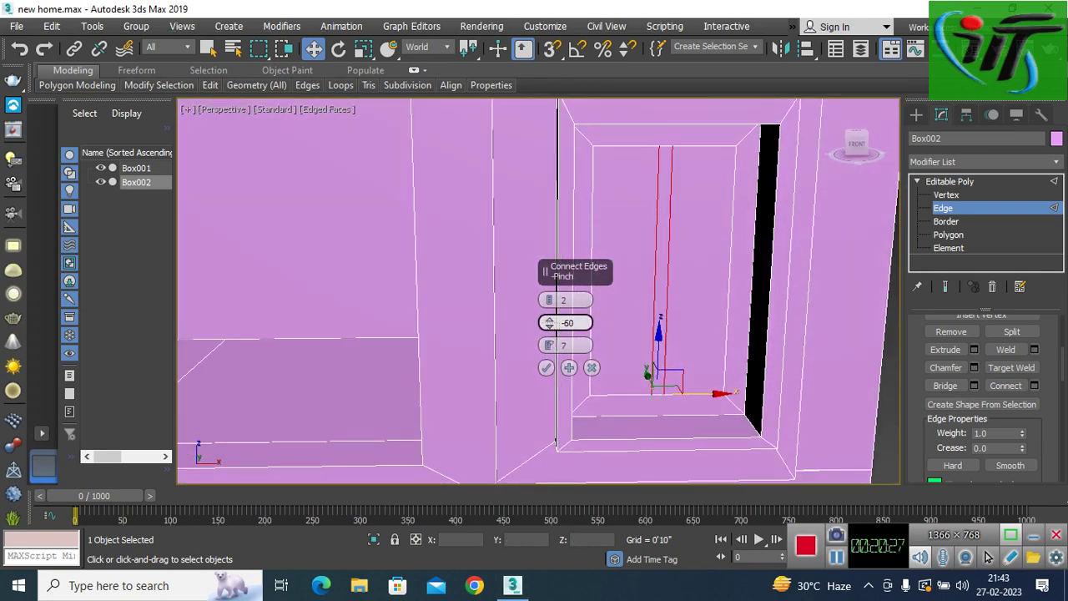
{"action": "left_click", "coordinate": [546, 367]}
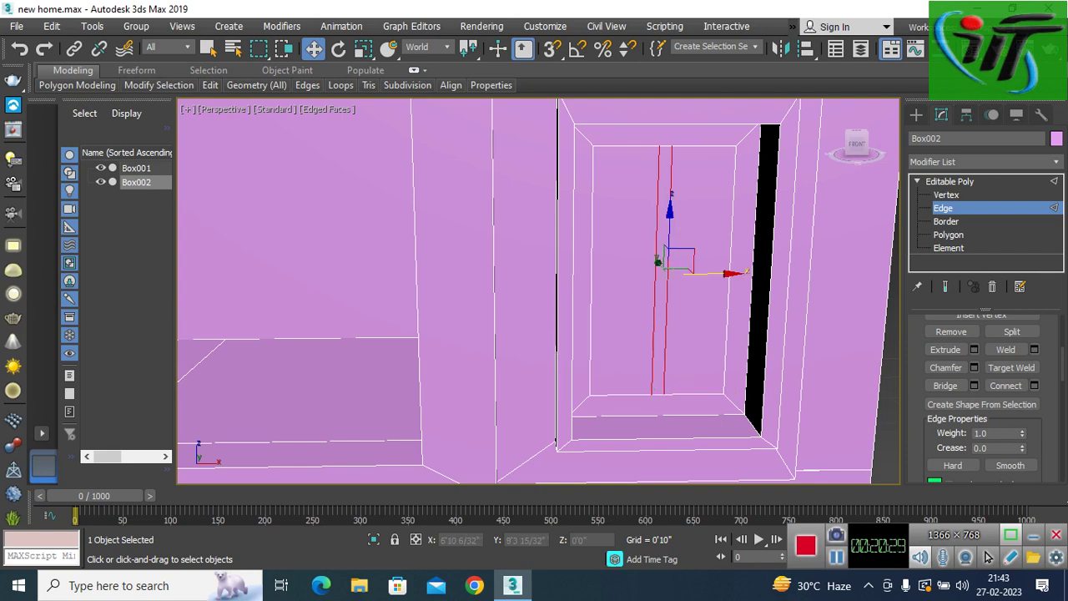
{"action": "key", "text": "4"}
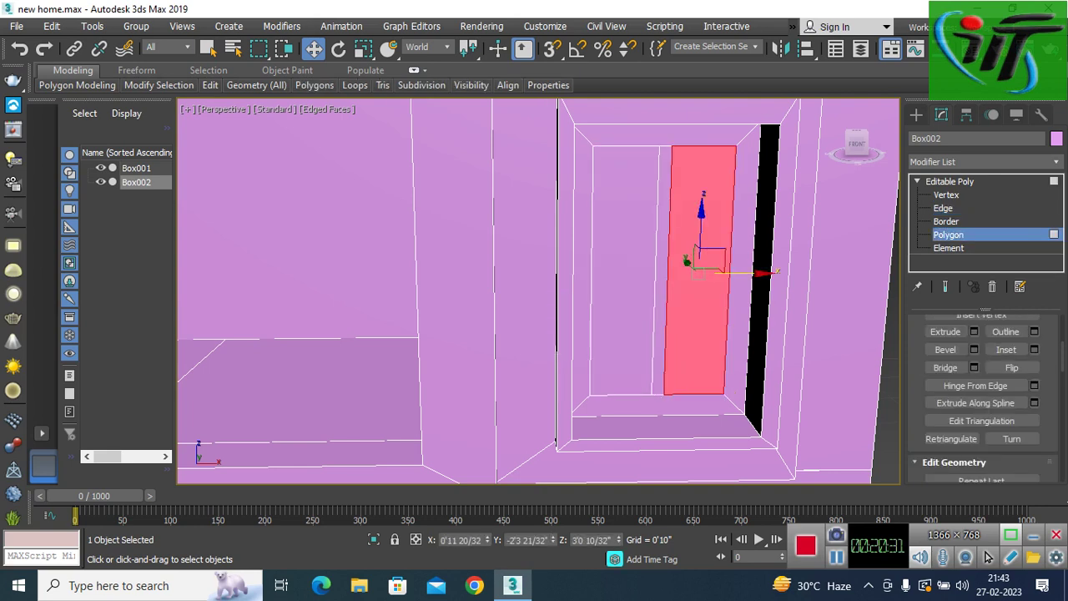
Step: Extrude both door panels inward by about -0'0 20/32"
{"action": "left_click", "coordinate": [624, 267], "text": "ctrl"}
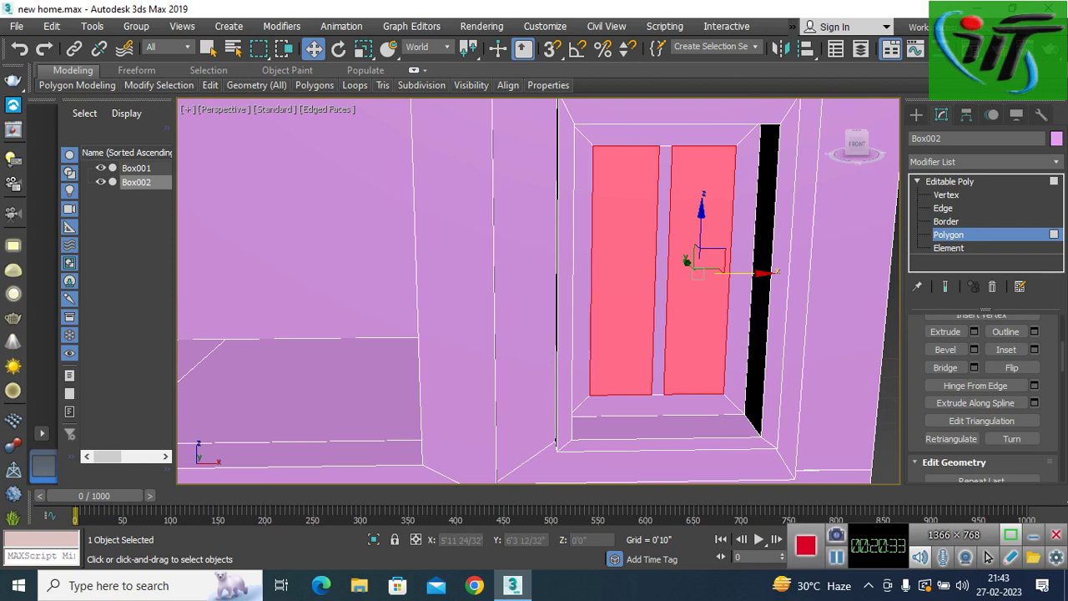
{"action": "left_click", "coordinate": [974, 332]}
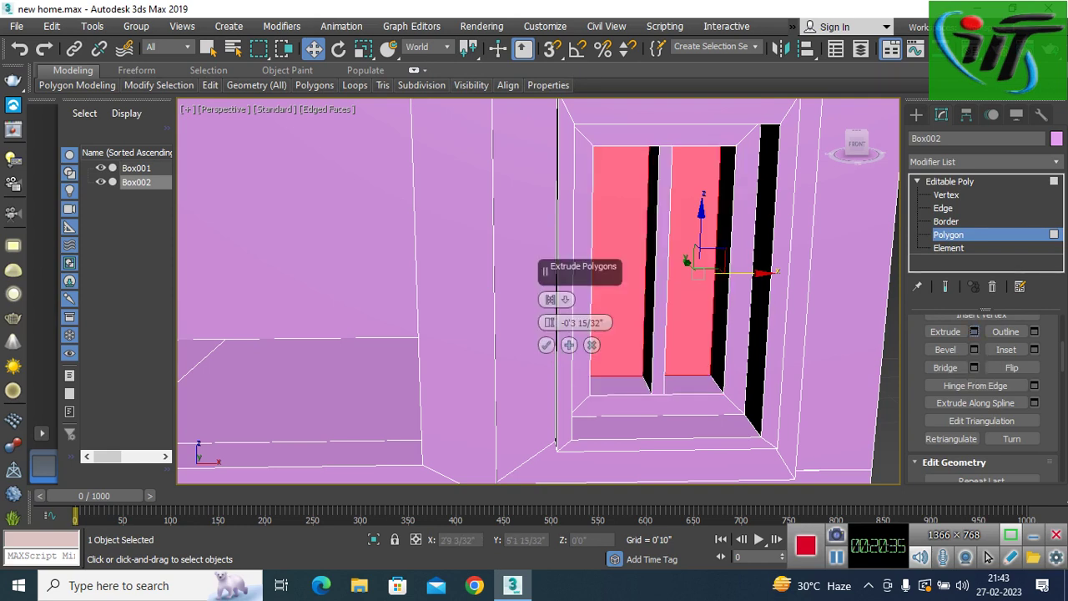
{"action": "mouse_move", "coordinate": [549, 322]}
{"action": "left_mouse_down"}
{"action": "mouse_move", "coordinate": [549, 342]}
{"action": "mouse_move", "coordinate": [549, 300]}
{"action": "mouse_move", "coordinate": [549, 330]}
{"action": "left_mouse_up"}
{"action": "mouse_move", "coordinate": [501, 334]}
{"action": "middle_mouse_down", "text": "alt"}
{"action": "mouse_move", "coordinate": [567, 334]}
{"action": "mouse_move", "coordinate": [468, 326]}
{"action": "mouse_move", "coordinate": [526, 334]}
{"action": "mouse_move", "coordinate": [549, 322]}
{"action": "middle_mouse_up", "text": "alt"}
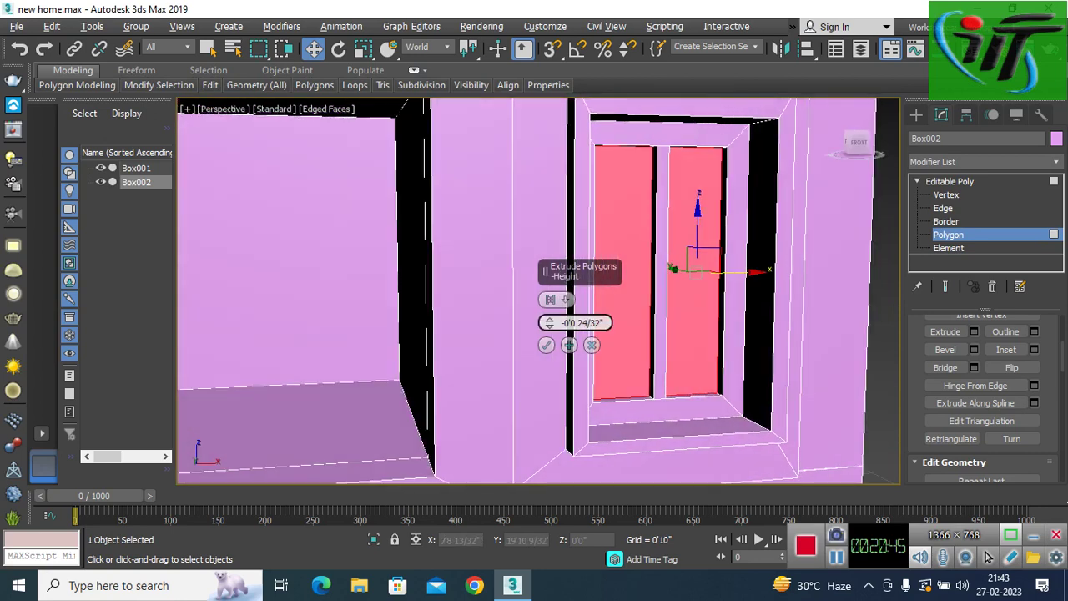
{"action": "left_click_drag", "start_coordinate": [549, 322], "coordinate": [549, 318]}
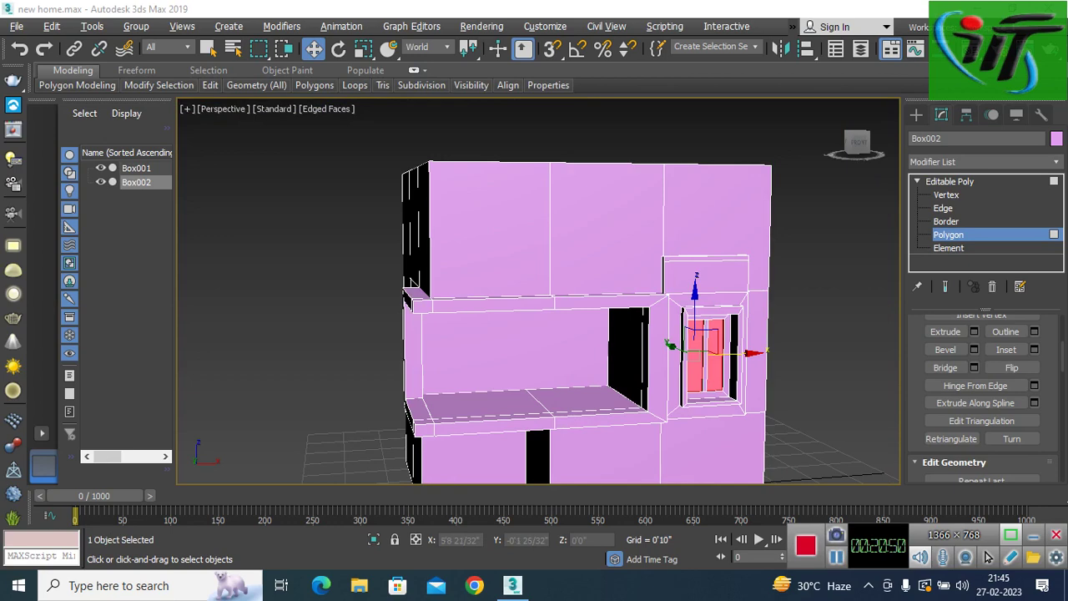
Step: Select and remove the extra vertical edge on the upper front wall
{"action": "scroll", "coordinate": [751, 334], "scroll_direction": "down", "scroll_amount": 3}
{"action": "scroll", "coordinate": [751, 333], "scroll_direction": "down", "scroll_amount": 2}
{"action": "scroll", "coordinate": [751, 334], "scroll_direction": "down", "scroll_amount": 2}
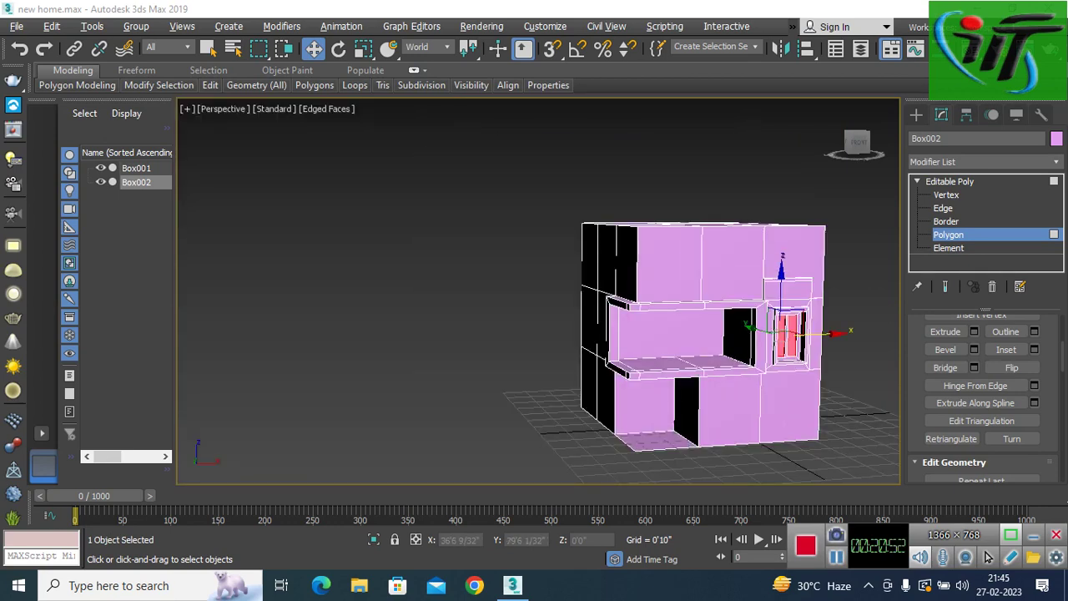
{"action": "scroll", "coordinate": [751, 334], "scroll_direction": "up", "scroll_amount": 1}
{"action": "key", "text": "2"}
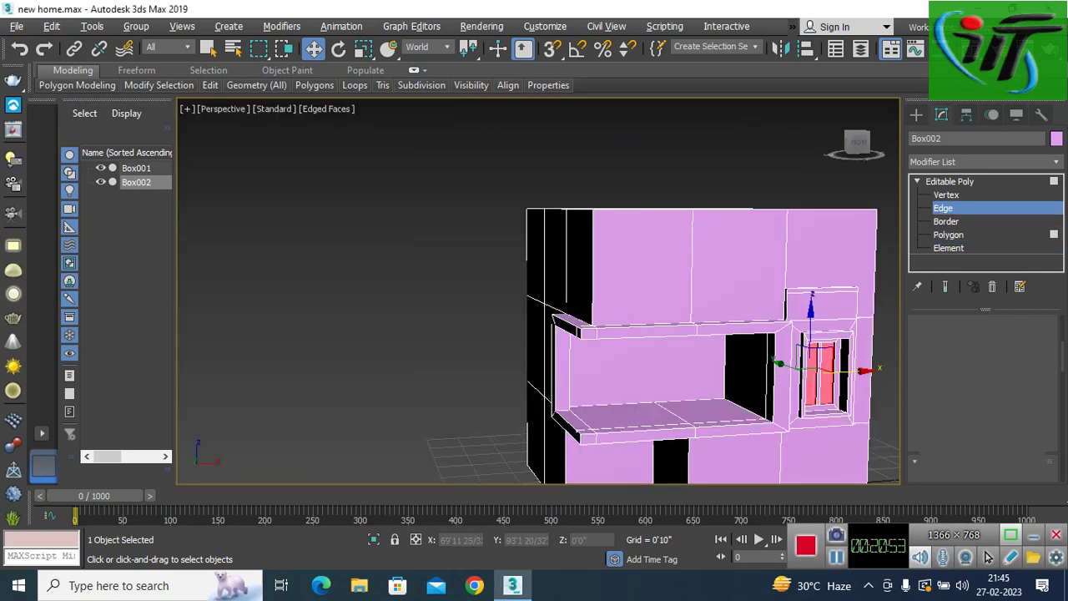
{"action": "scroll", "coordinate": [736, 246], "scroll_direction": "up", "scroll_amount": 3}
{"action": "left_click", "coordinate": [635, 334]}
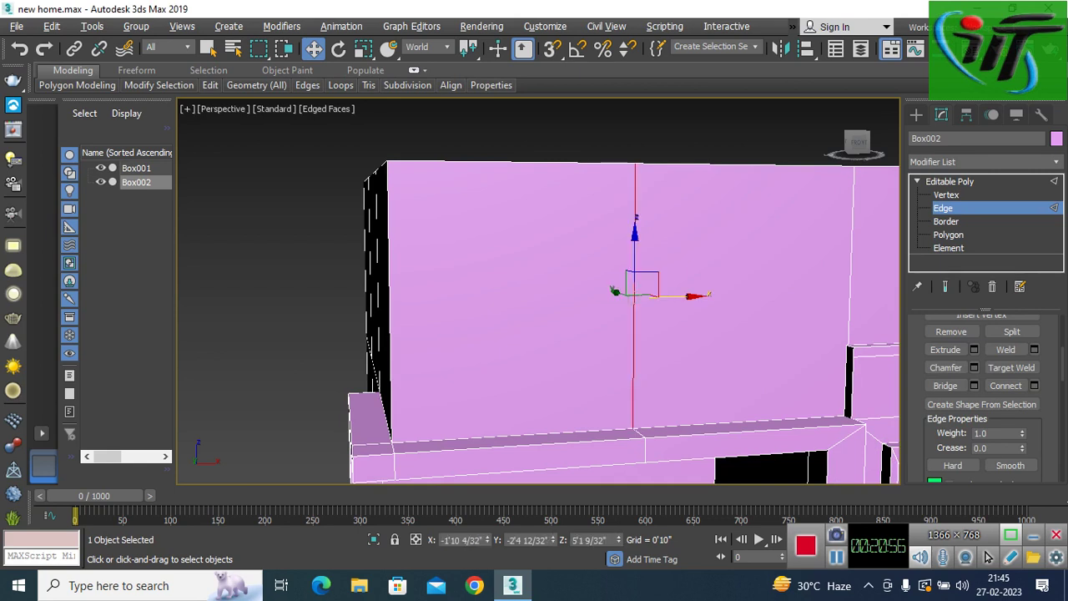
{"action": "scroll", "coordinate": [798, 347], "scroll_direction": "down", "scroll_amount": 1}
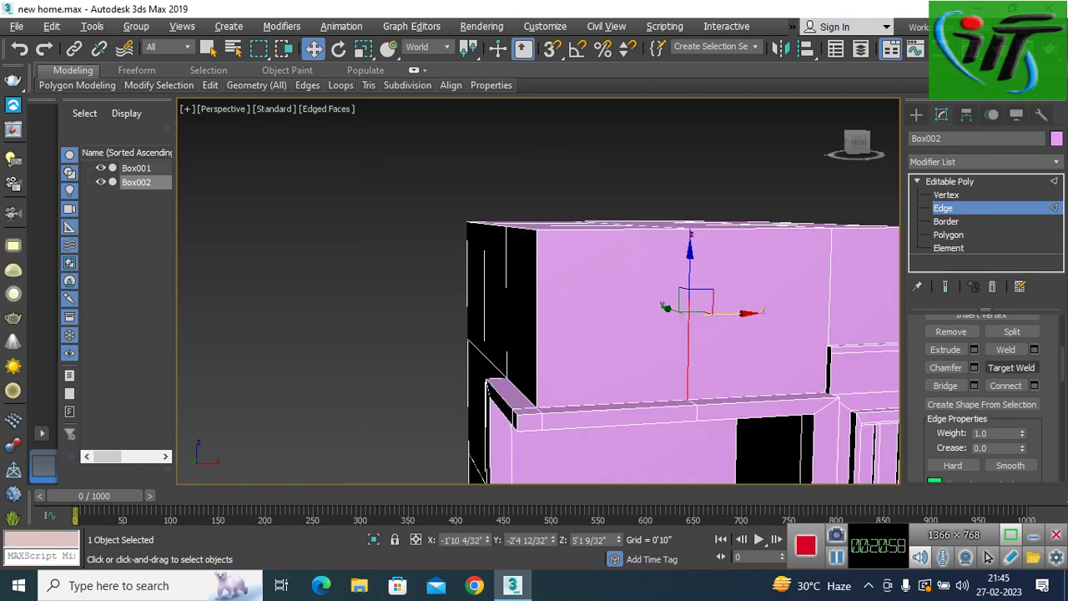
{"action": "scroll", "coordinate": [972, 367], "scroll_direction": "down", "scroll_amount": 1}
{"action": "scroll", "coordinate": [973, 367], "scroll_direction": "up", "scroll_amount": 2}
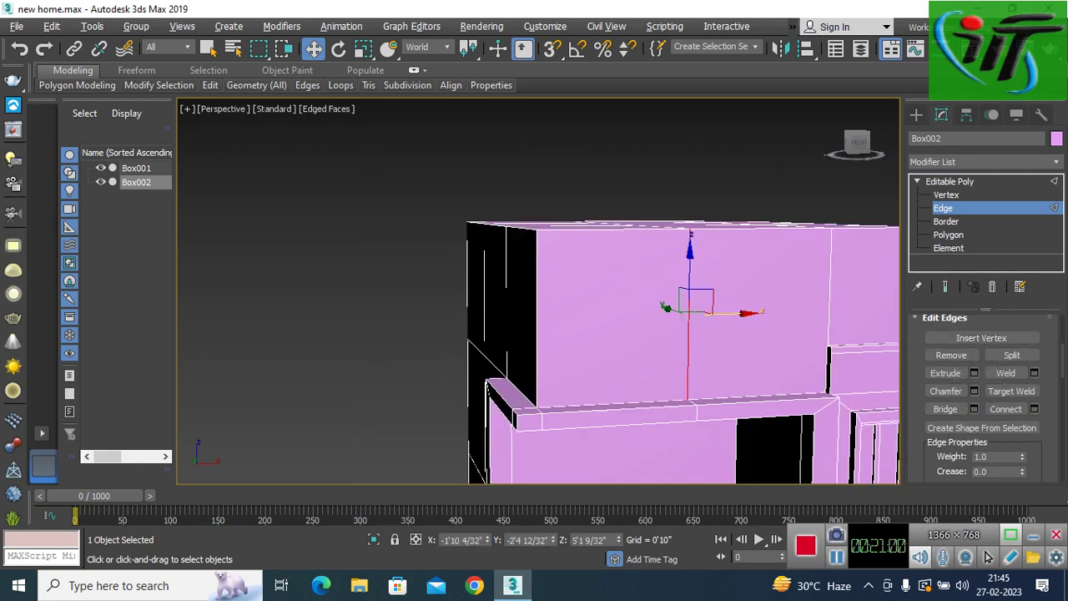
{"action": "left_click", "coordinate": [951, 355]}
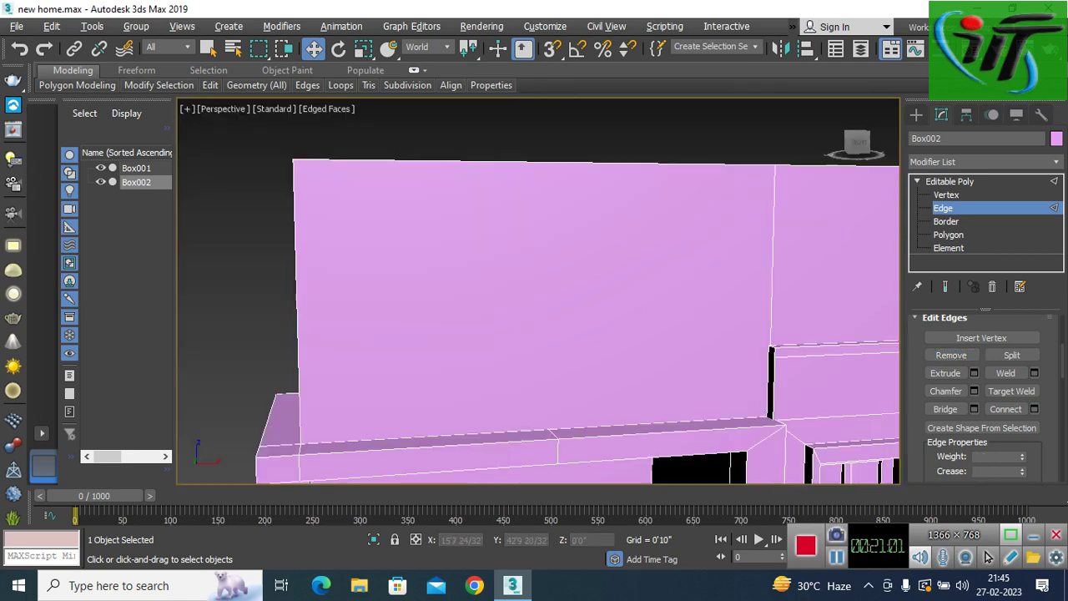
Step: At Polygon level, select the upper block's front wall face
{"action": "middle_click_drag", "start_coordinate": [539, 292], "coordinate": [584, 275], "text": "alt"}
{"action": "scroll", "coordinate": [538, 293], "scroll_direction": "down", "scroll_amount": 2}
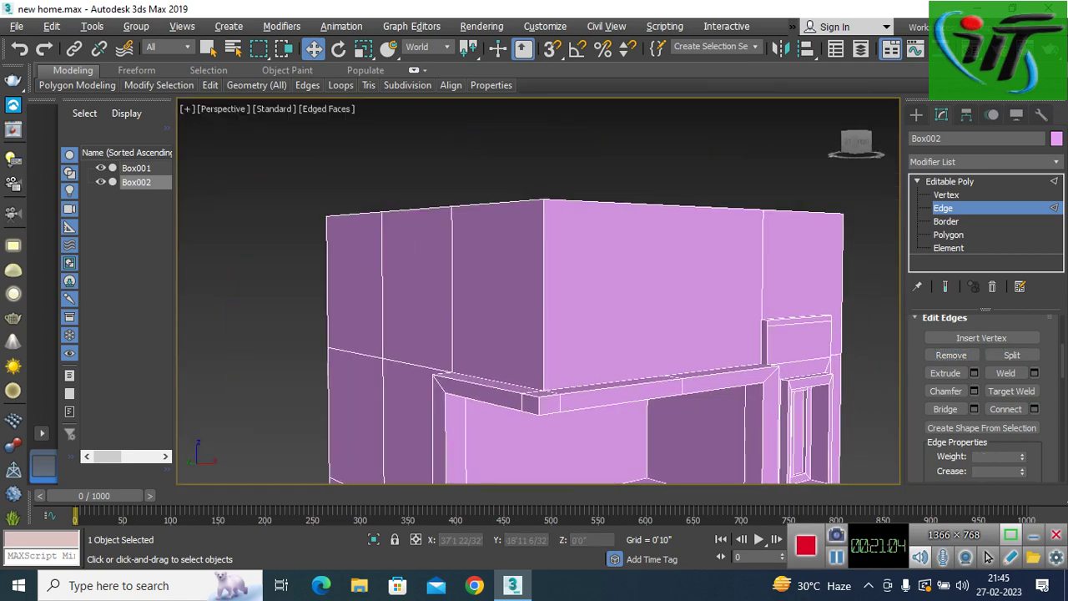
{"action": "key", "text": "4"}
{"action": "left_click", "coordinate": [659, 284]}
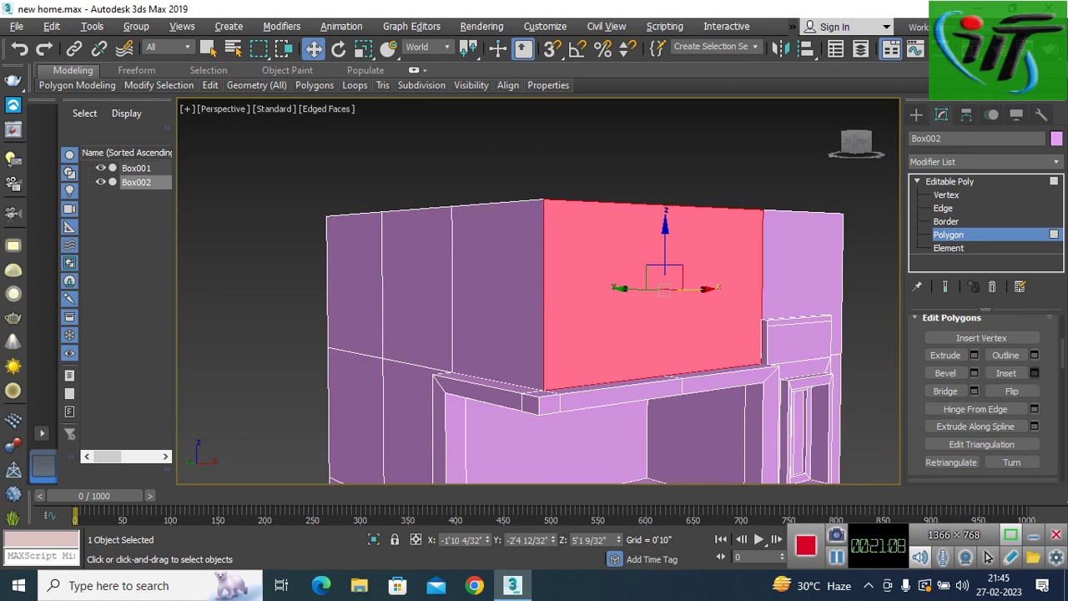
Step: Inset the upper front wall face to create a bordered panel
{"action": "left_click", "coordinate": [1034, 373]}
{"action": "middle_click_drag", "start_coordinate": [585, 334], "coordinate": [551, 342], "text": "alt"}
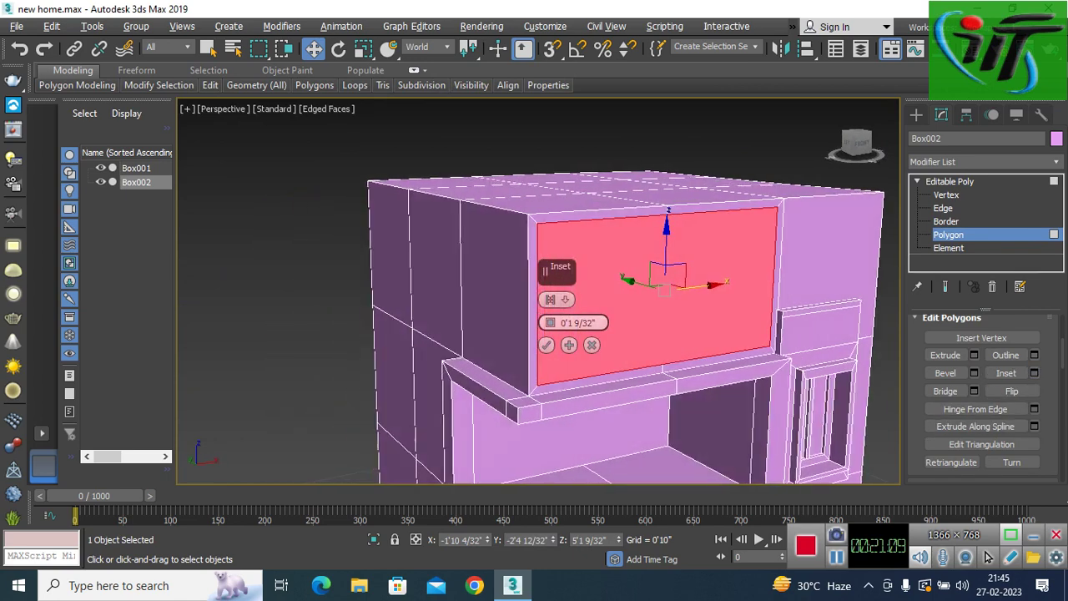
{"action": "left_click_drag", "start_coordinate": [550, 322], "coordinate": [549, 300]}
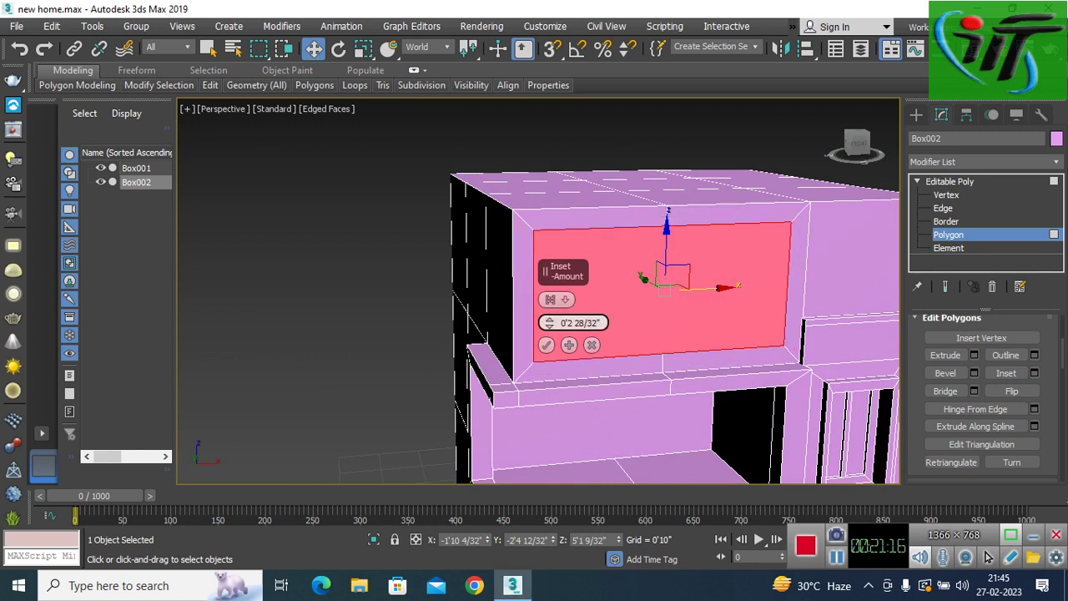
{"action": "left_click", "coordinate": [546, 344]}
Step: Shift the inset upper front panel slightly left and lower it a little
{"action": "middle_click_drag", "start_coordinate": [659, 276], "coordinate": [626, 279], "text": "alt"}
{"action": "left_click_drag", "start_coordinate": [726, 293], "coordinate": [701, 293]}
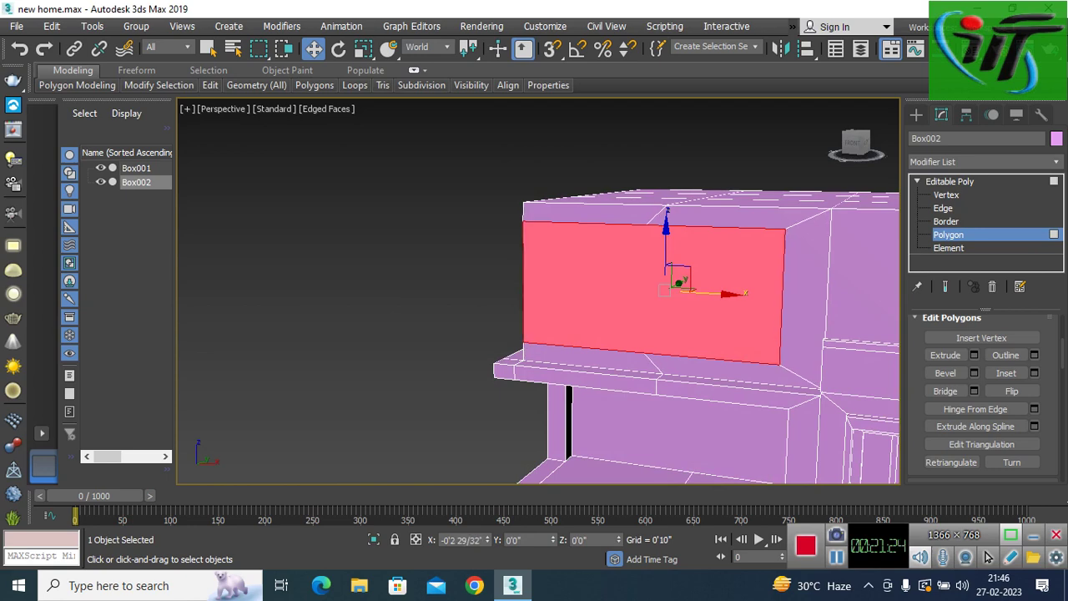
{"action": "mouse_move", "coordinate": [701, 293]}
{"action": "middle_mouse_down", "text": "alt"}
{"action": "mouse_move", "coordinate": [801, 293]}
{"action": "mouse_move", "coordinate": [784, 293]}
{"action": "middle_mouse_up", "text": "alt"}
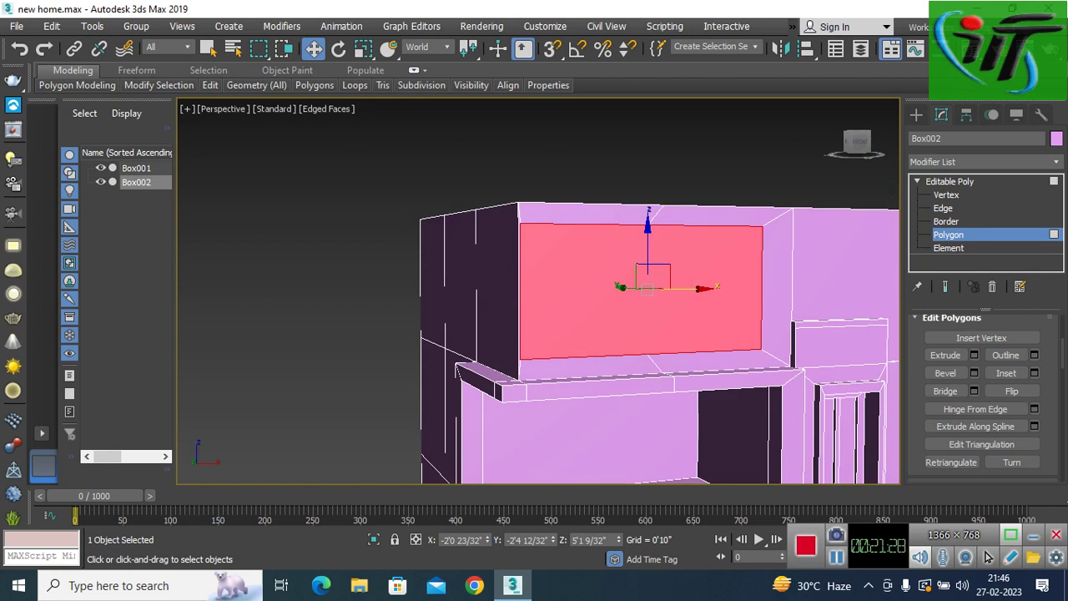
{"action": "left_click_drag", "start_coordinate": [703, 288], "coordinate": [701, 288]}
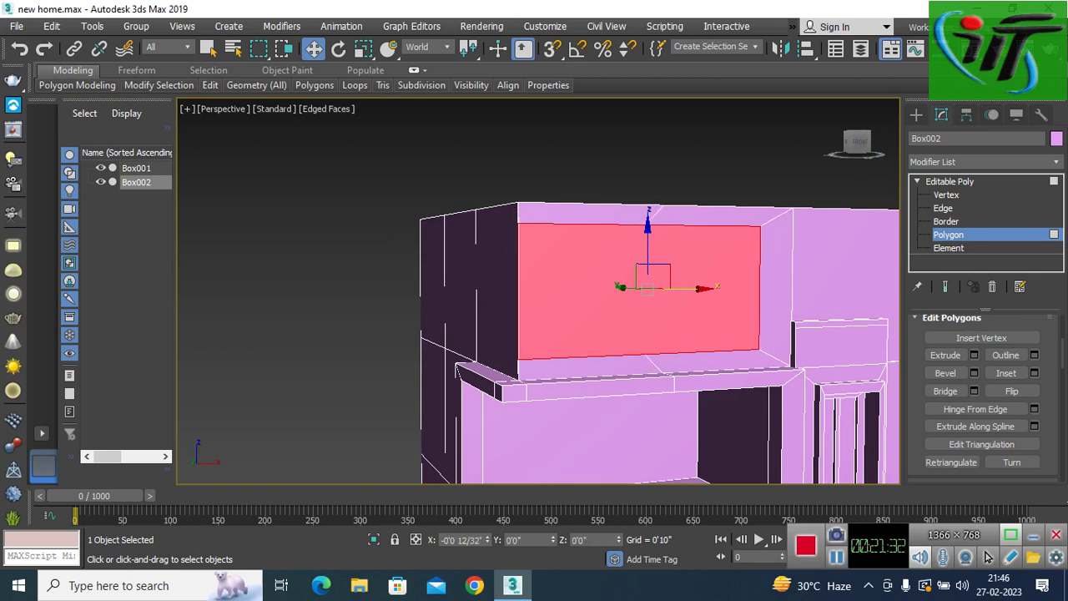
{"action": "scroll", "coordinate": [578, 277], "scroll_direction": "up", "scroll_amount": 5}
{"action": "scroll", "coordinate": [613, 292], "scroll_direction": "down", "scroll_amount": 4}
{"action": "scroll", "coordinate": [613, 292], "scroll_direction": "down", "scroll_amount": 1}
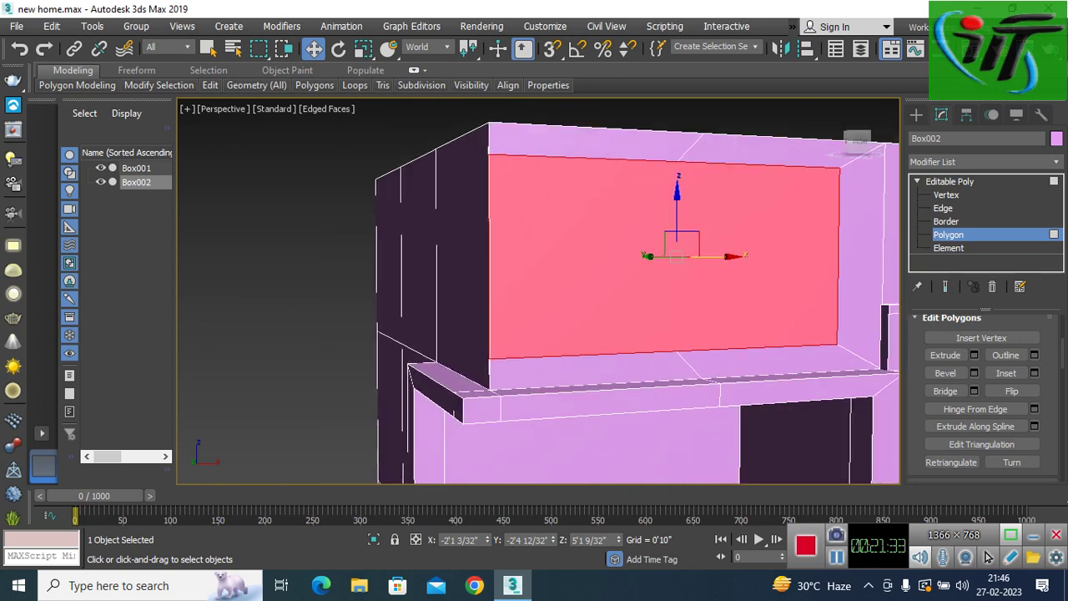
{"action": "mouse_move", "coordinate": [677, 209]}
{"action": "left_mouse_down"}
{"action": "mouse_move", "coordinate": [676, 225]}
{"action": "mouse_move", "coordinate": [677, 192]}
{"action": "left_mouse_up"}
{"action": "scroll", "coordinate": [596, 338], "scroll_direction": "down", "scroll_amount": 2}
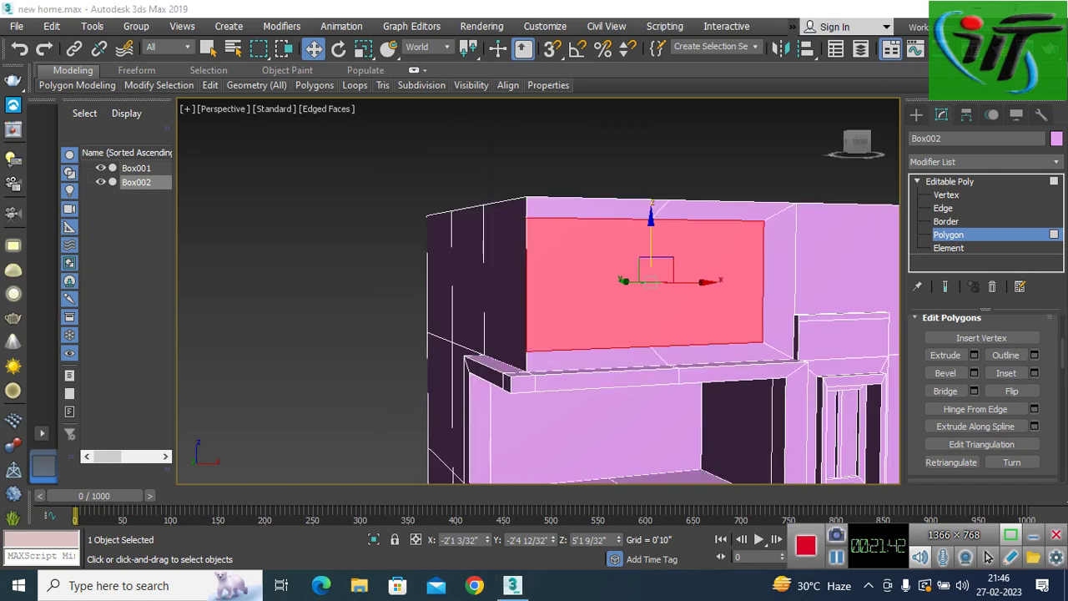
{"action": "key", "text": "2"}
{"action": "scroll", "coordinate": [649, 381], "scroll_direction": "up", "scroll_amount": 2}
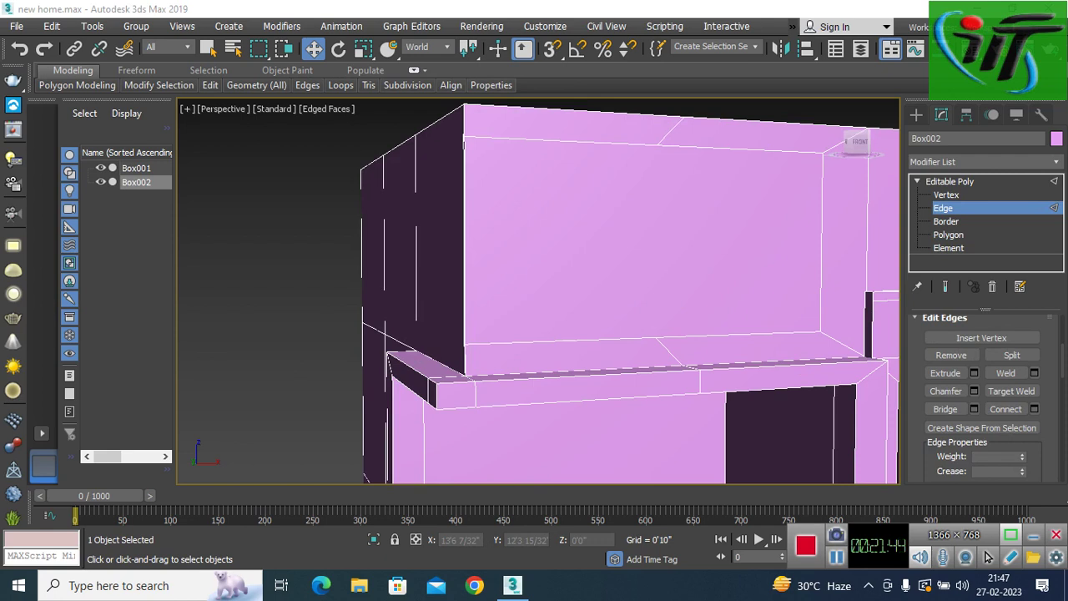
Step: Lower both bottom edge segments of the upper panel about 0'2 28/32" along Z
{"action": "key", "text": "2"}
{"action": "key", "text": "2"}
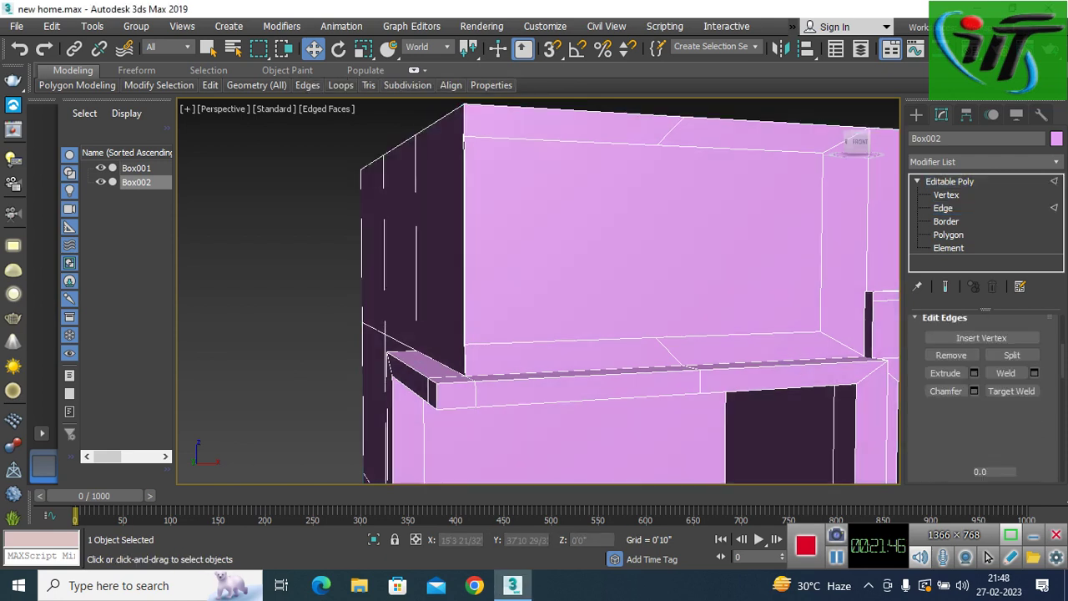
{"action": "left_click", "coordinate": [584, 342]}
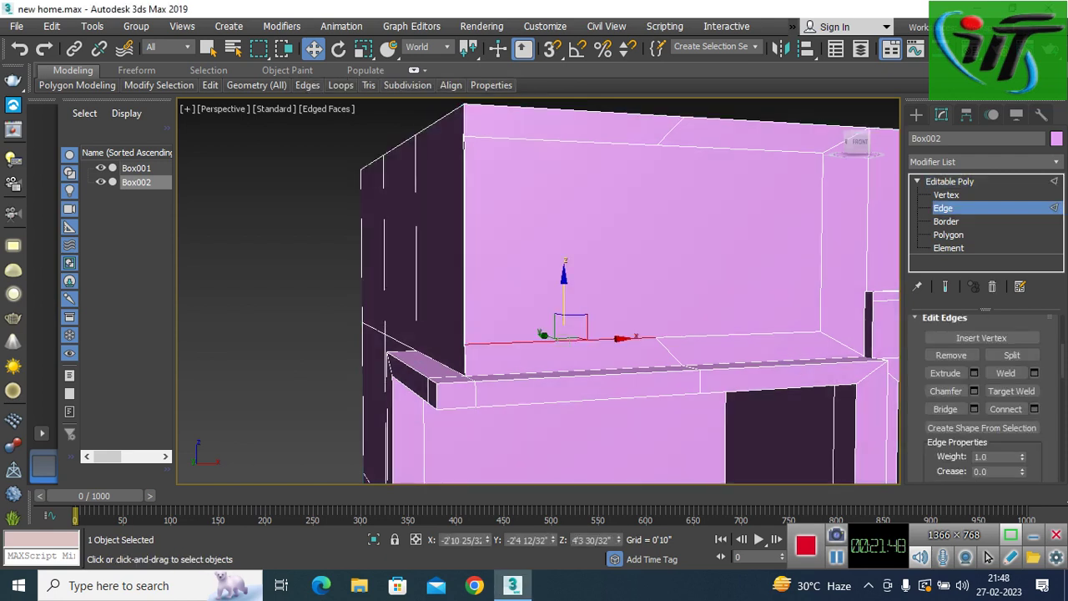
{"action": "left_click", "coordinate": [739, 335]}
{"action": "left_click", "coordinate": [568, 342], "text": "ctrl"}
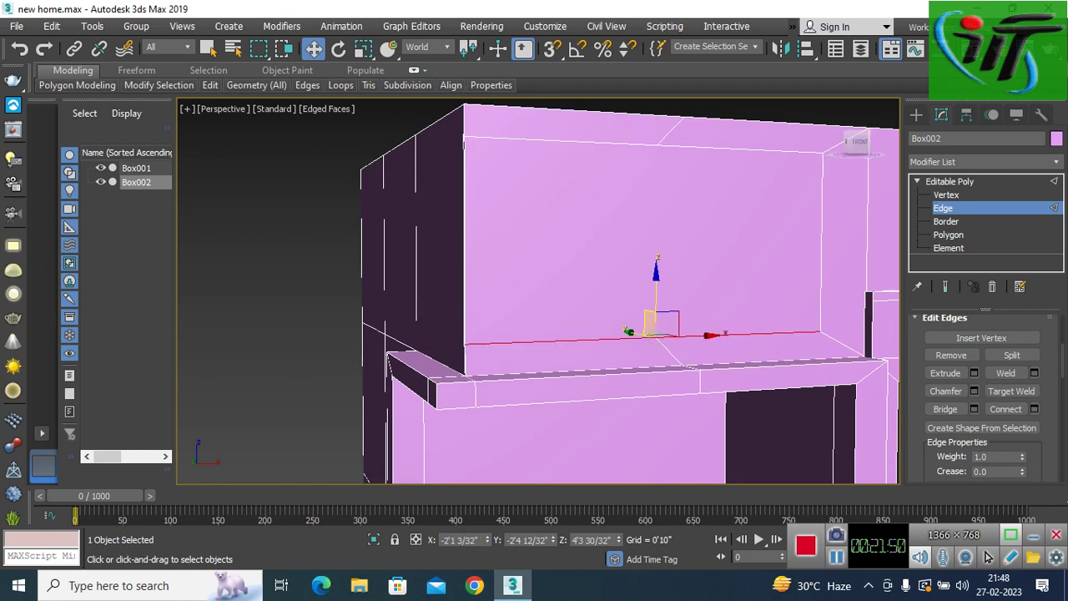
{"action": "left_click_drag", "start_coordinate": [656, 288], "coordinate": [656, 314]}
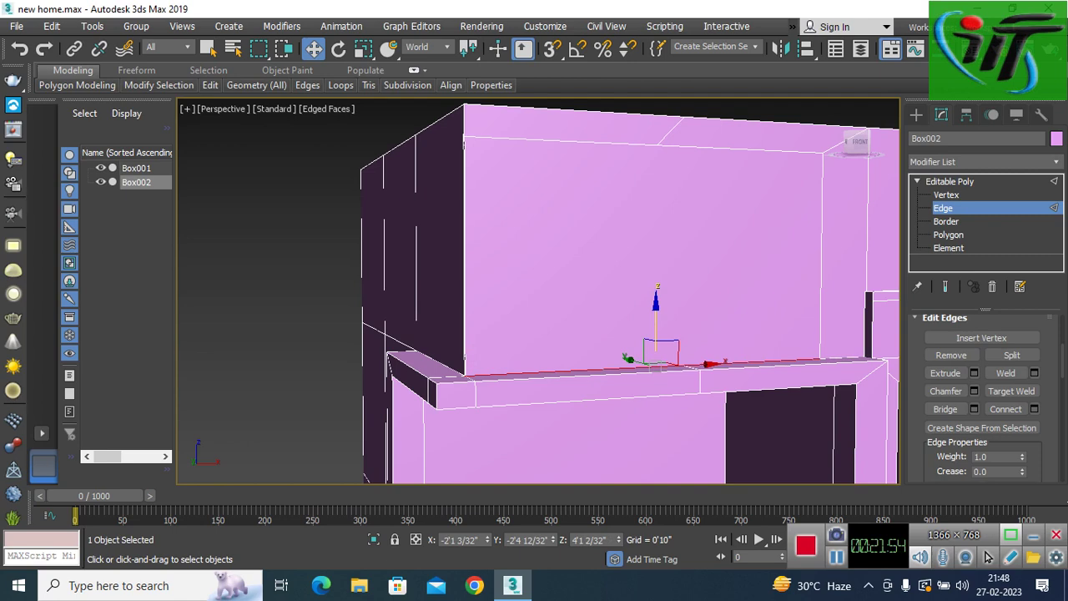
{"action": "middle_click_drag", "start_coordinate": [535, 292], "coordinate": [467, 292], "text": "alt"}
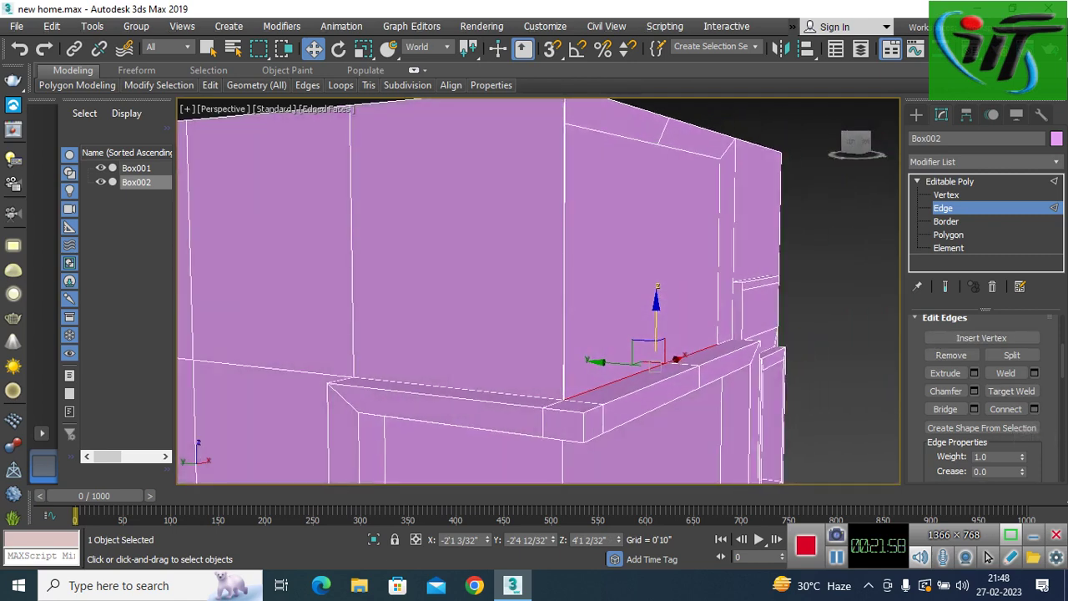
{"action": "key", "text": "4"}
{"action": "left_click", "coordinate": [642, 250]}
Step: Inset the left upper wall face by 0'2 28/32" into a bordered inner panel
{"action": "left_click", "coordinate": [457, 250]}
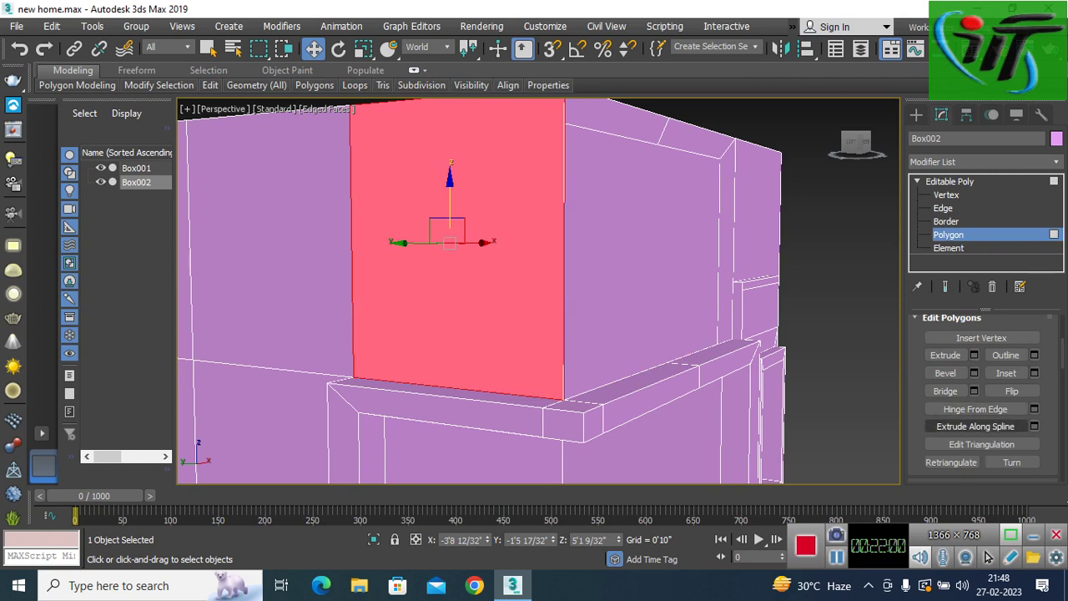
{"action": "left_click", "coordinate": [1006, 373]}
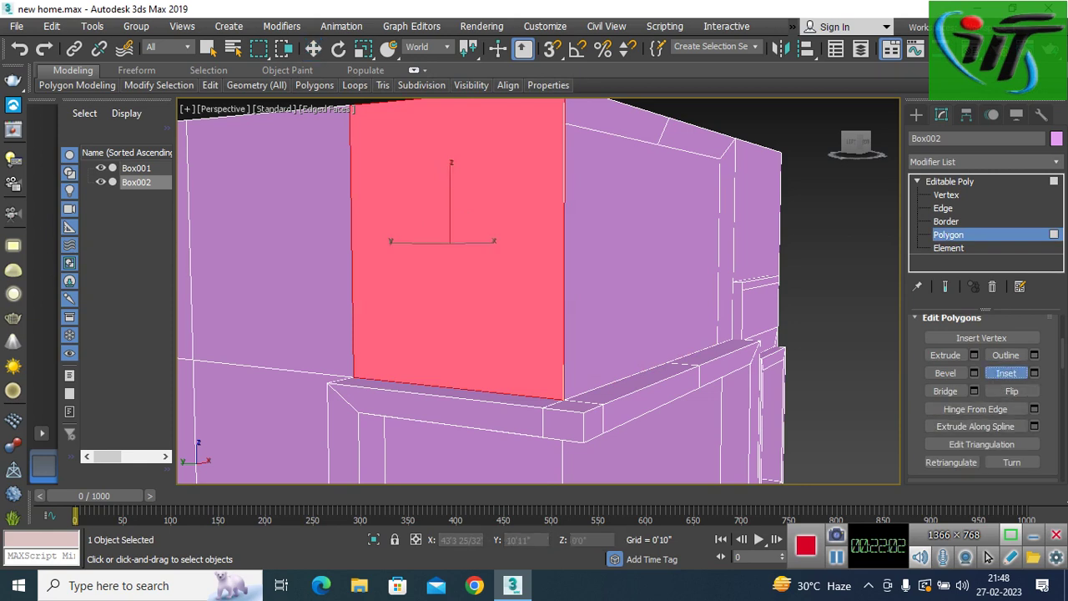
{"action": "left_click", "coordinate": [1034, 373]}
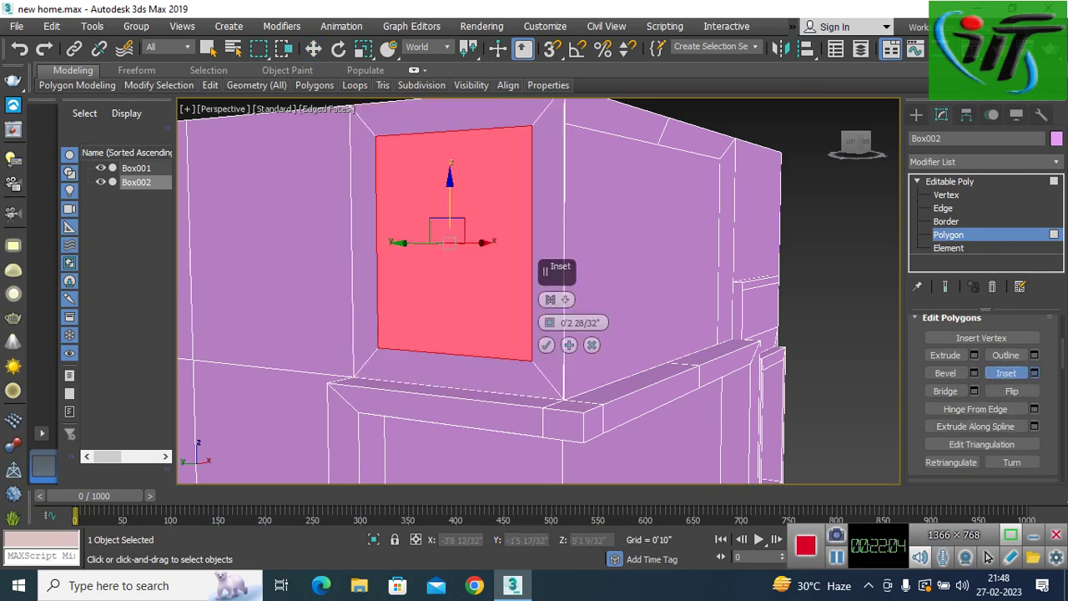
{"action": "key", "text": "w"}
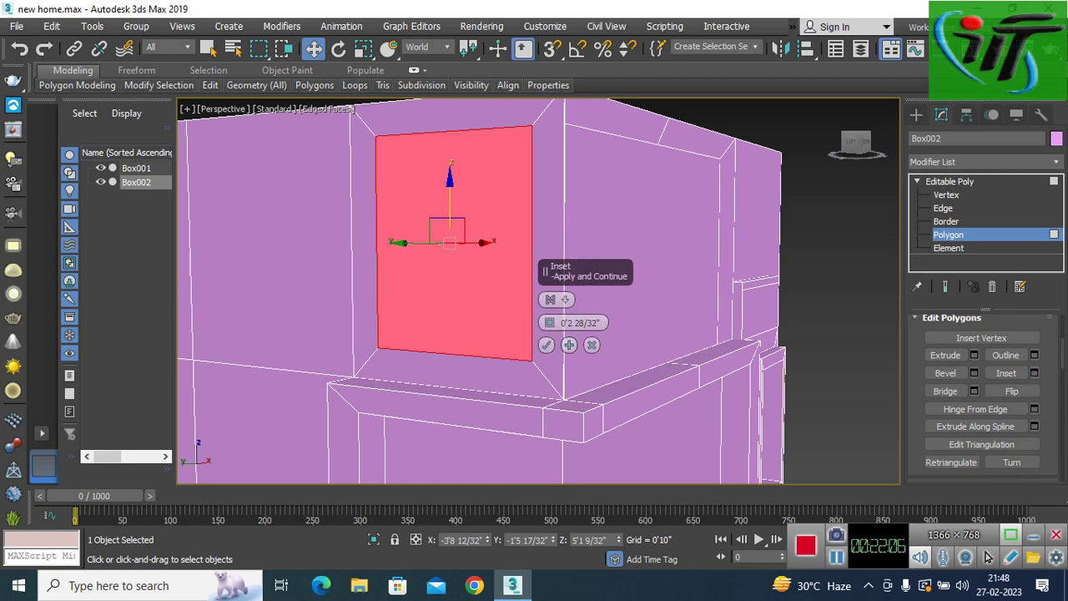
{"action": "left_click", "coordinate": [546, 345]}
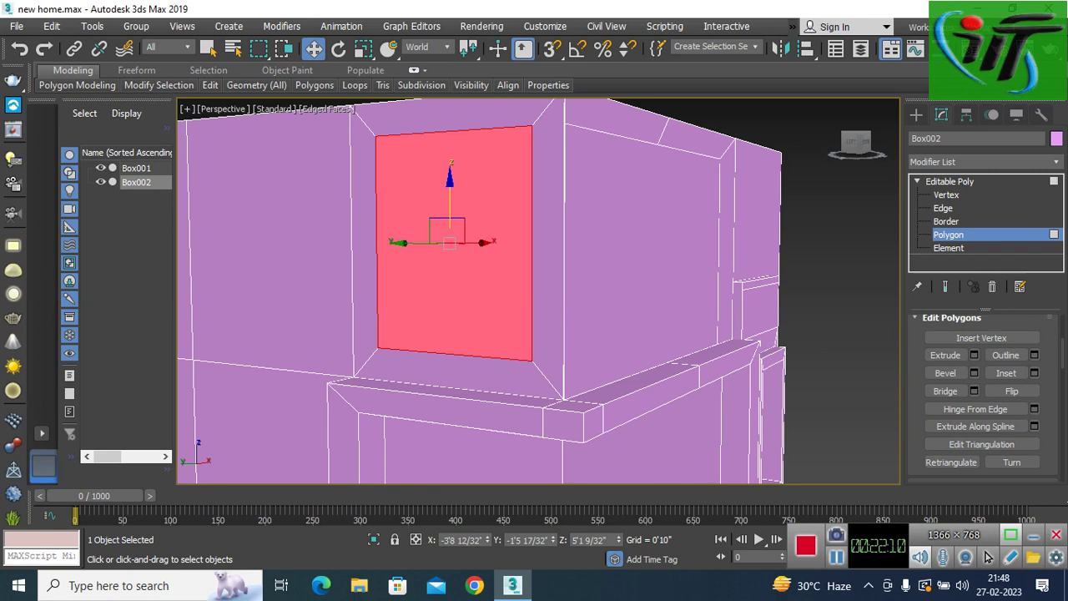
{"action": "left_click_drag", "start_coordinate": [408, 243], "coordinate": [402, 245]}
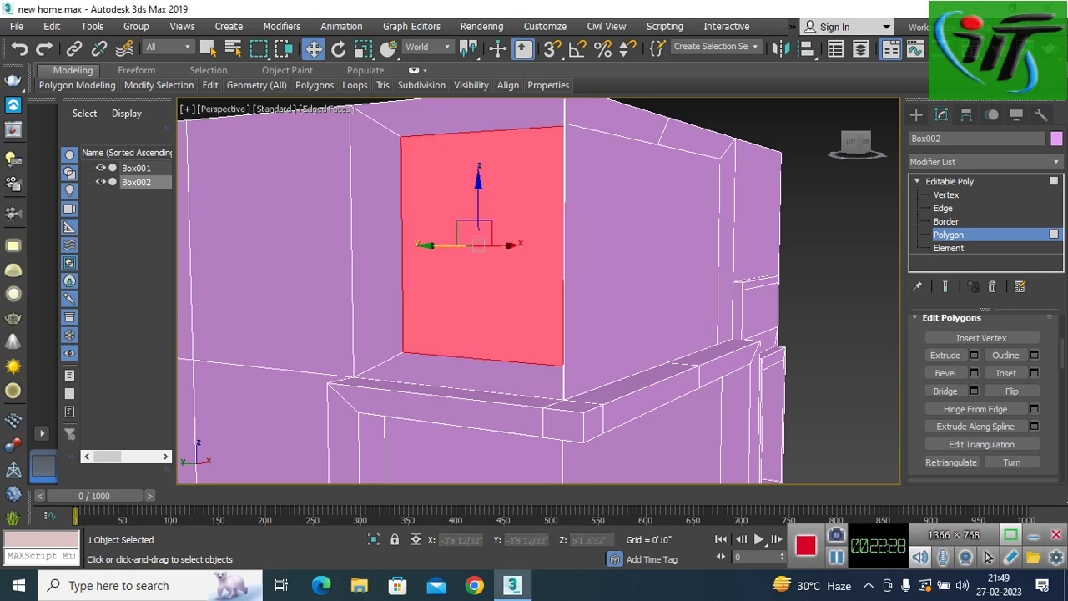
{"action": "key", "text": "ctrl+z"}
{"action": "key", "text": "ctrl+z"}
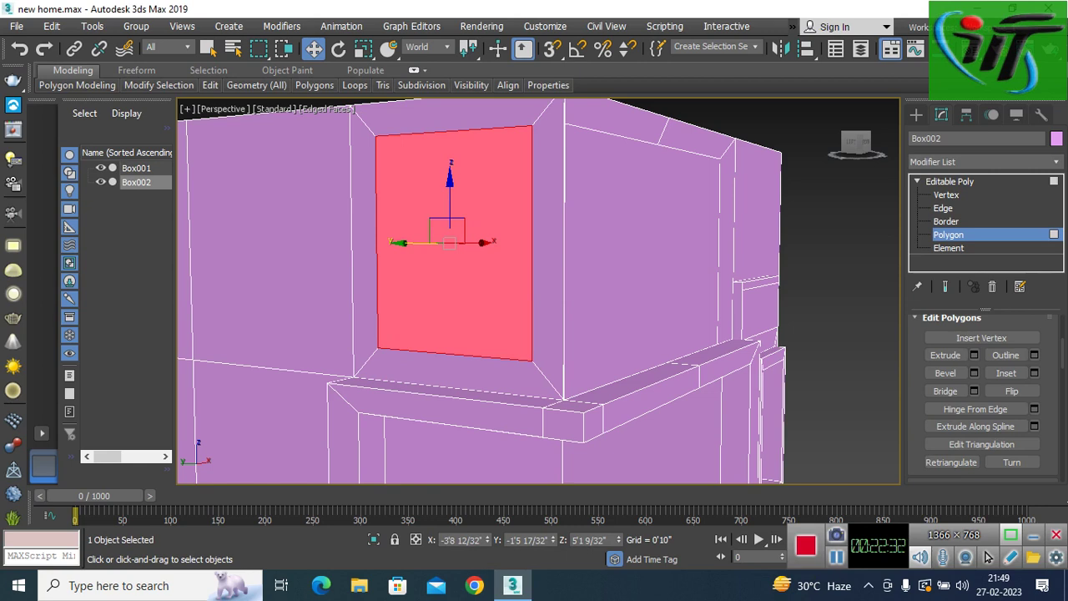
Step: Slide the inner panel's left and right vertical edges outward
{"action": "key", "text": "2"}
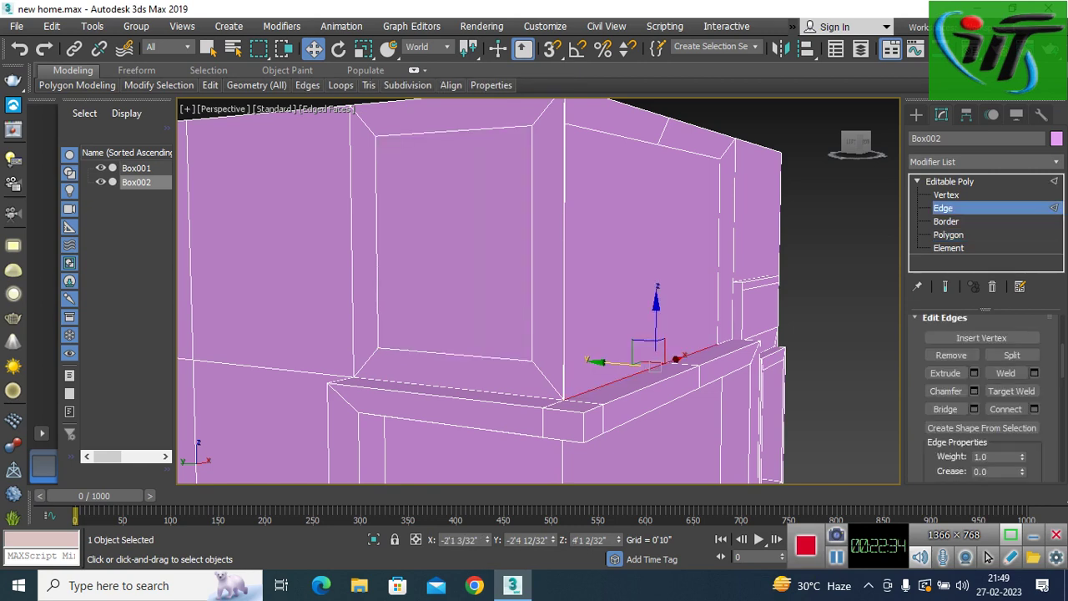
{"action": "key", "text": "ctrl+z"}
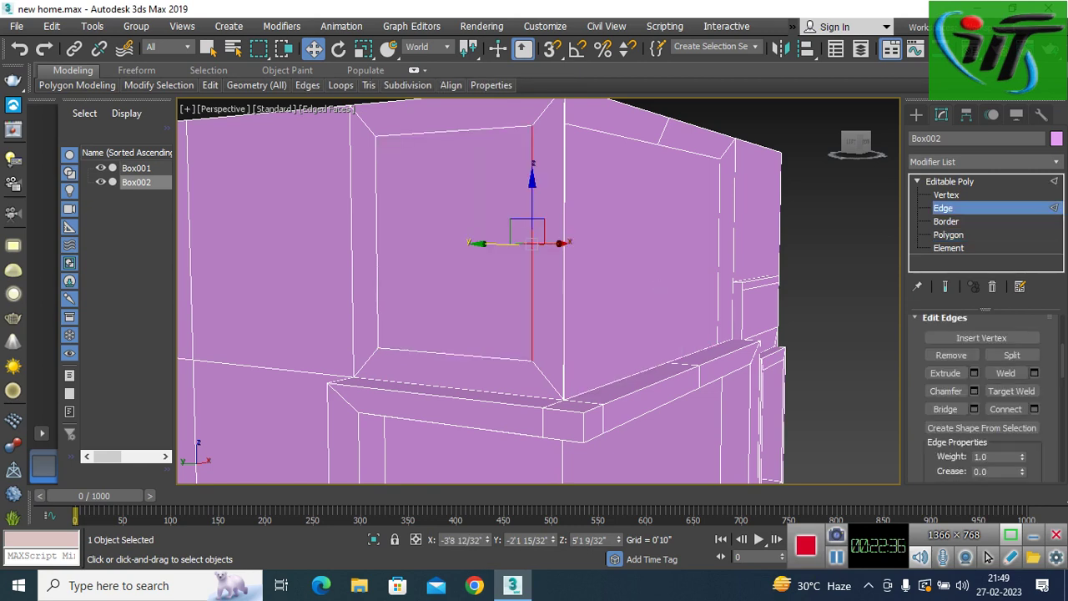
{"action": "left_click_drag", "start_coordinate": [501, 243], "coordinate": [533, 243]}
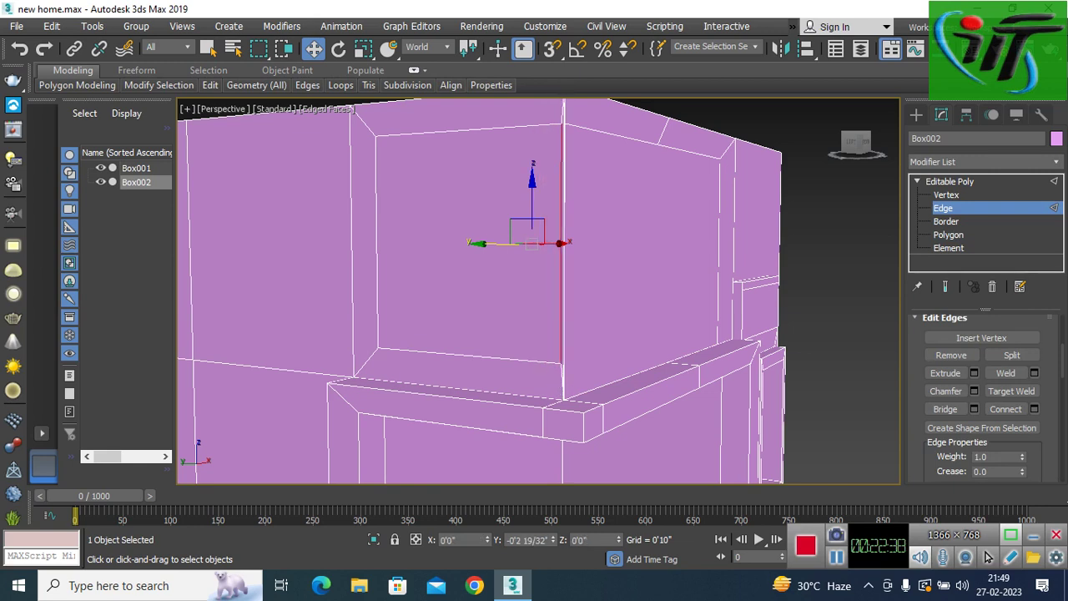
{"action": "left_click", "coordinate": [377, 250]}
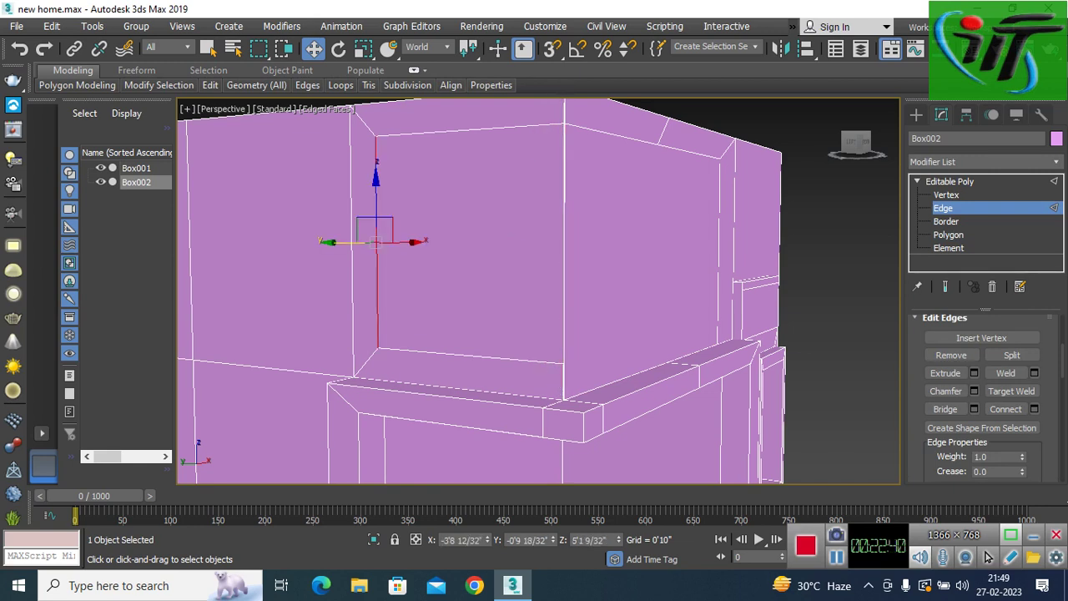
{"action": "left_click_drag", "start_coordinate": [347, 242], "coordinate": [322, 242]}
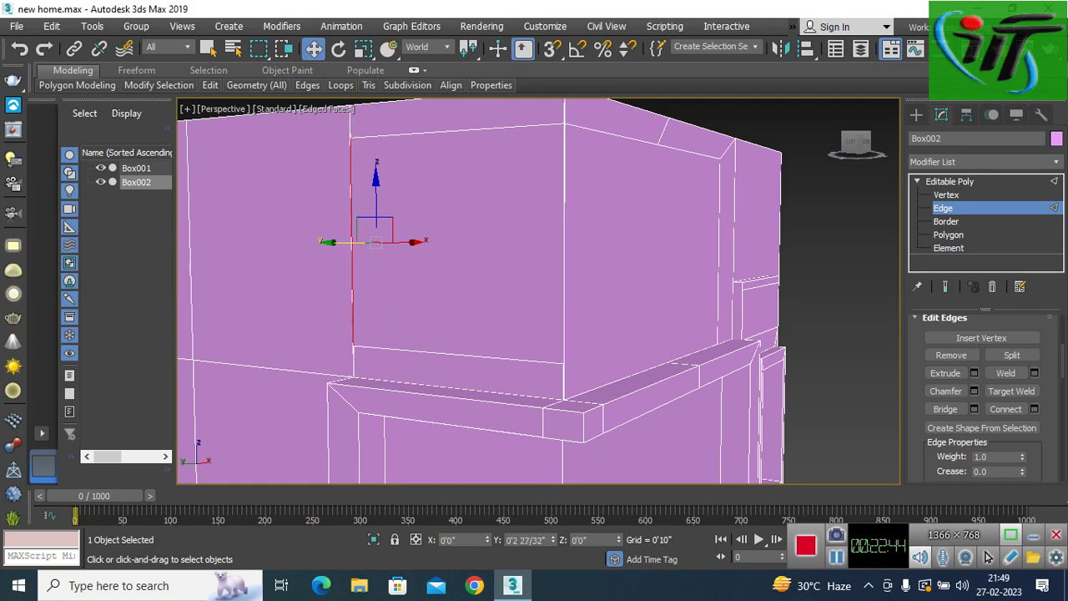
Step: Lower the inner panel's bottom edge slightly down onto the ledge
{"action": "scroll", "coordinate": [538, 292], "scroll_direction": "up", "scroll_amount": 5}
{"action": "scroll", "coordinate": [538, 292], "scroll_direction": "down", "scroll_amount": 4}
{"action": "scroll", "coordinate": [538, 292], "scroll_direction": "down", "scroll_amount": 3}
{"action": "left_click", "coordinate": [417, 323]}
{"action": "left_click_drag", "start_coordinate": [386, 276], "coordinate": [386, 282]}
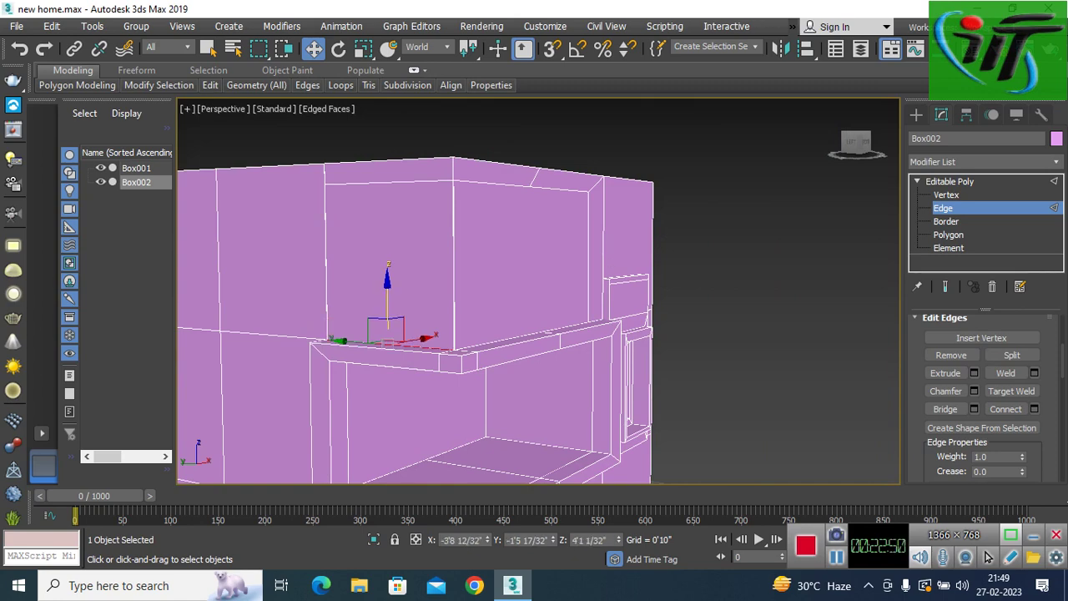
{"action": "scroll", "coordinate": [434, 334], "scroll_direction": "up", "scroll_amount": 3}
{"action": "scroll", "coordinate": [434, 334], "scroll_direction": "up", "scroll_amount": 2}
{"action": "scroll", "coordinate": [534, 350], "scroll_direction": "down", "scroll_amount": 3}
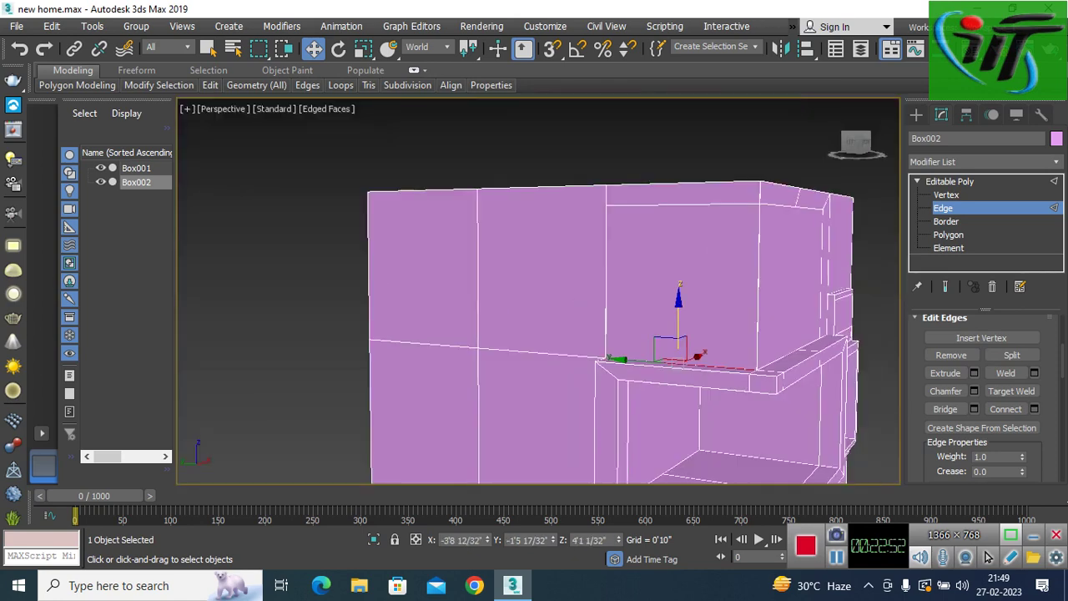
{"action": "scroll", "coordinate": [534, 351], "scroll_direction": "down", "scroll_amount": 1}
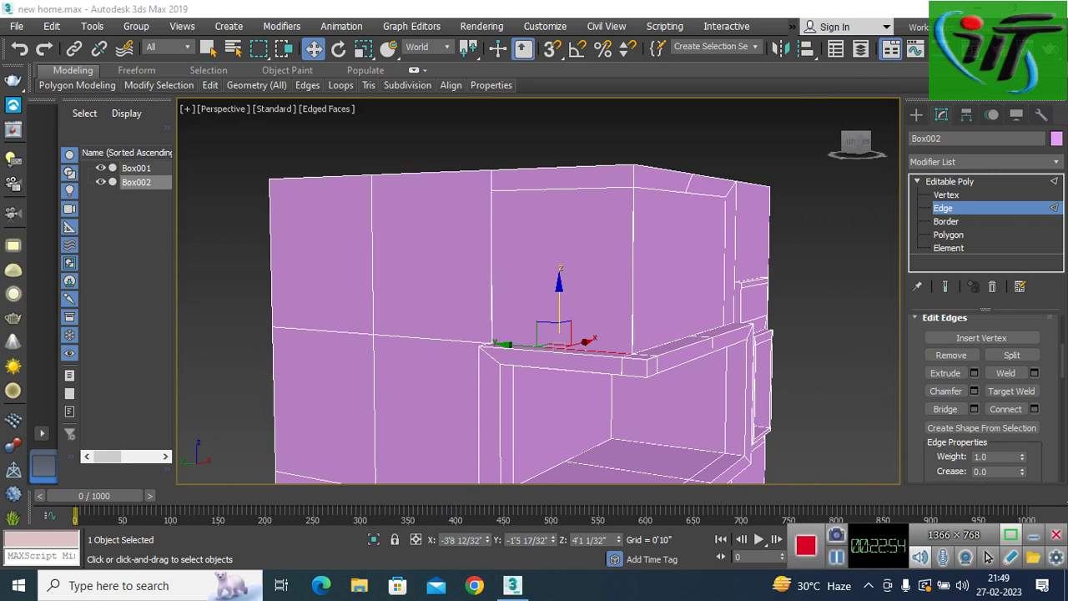
{"action": "key", "text": "4"}
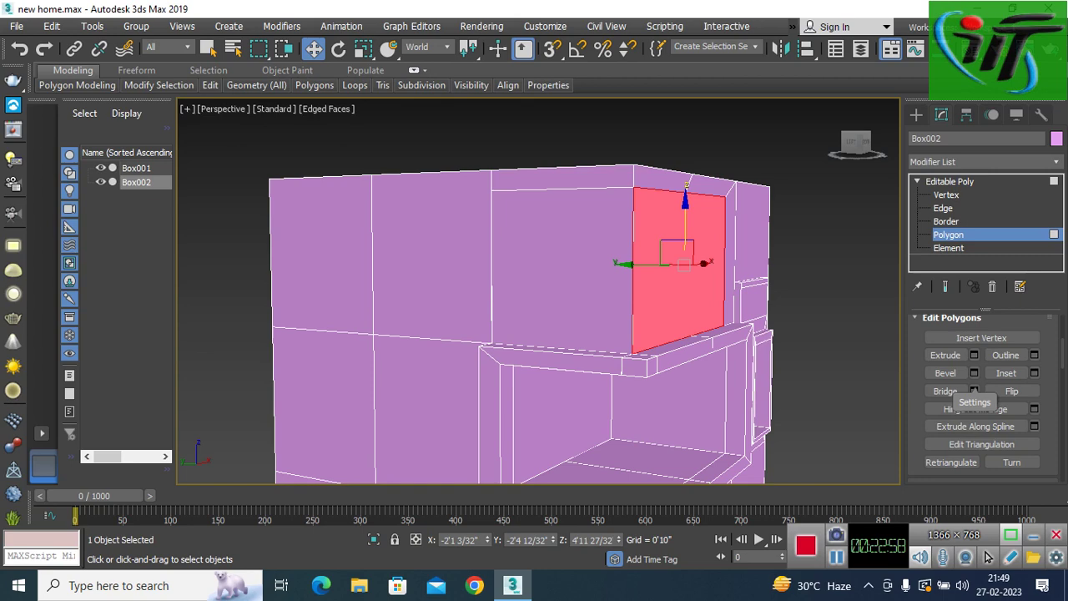
Step: Extrude the upper side panel inward by about 1'9" to form a deep recess above the ledge
{"action": "left_click", "coordinate": [974, 354]}
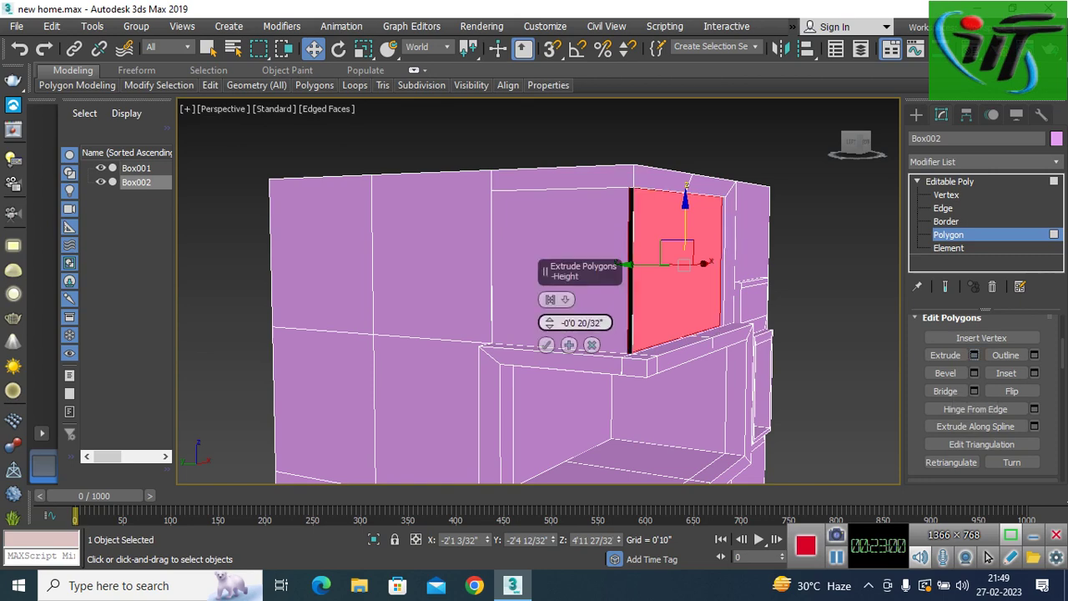
{"action": "left_click_drag", "start_coordinate": [549, 322], "coordinate": [549, 367]}
{"action": "left_click_drag", "start_coordinate": [549, 322], "coordinate": [549, 342]}
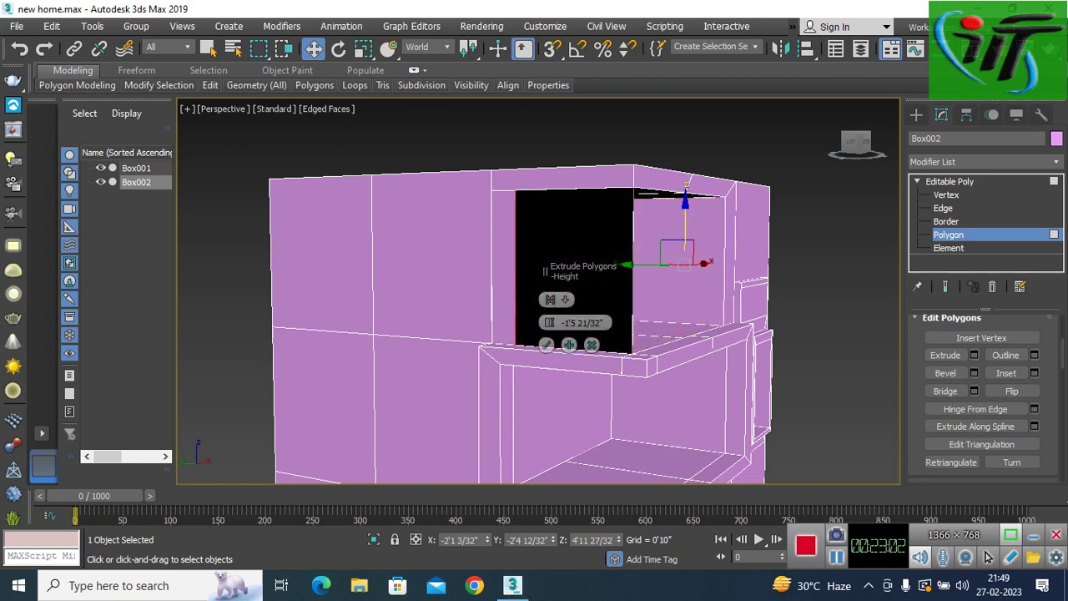
{"action": "middle_click_drag", "start_coordinate": [534, 292], "coordinate": [501, 317], "text": "alt"}
{"action": "scroll", "coordinate": [534, 292], "scroll_direction": "up", "scroll_amount": 3}
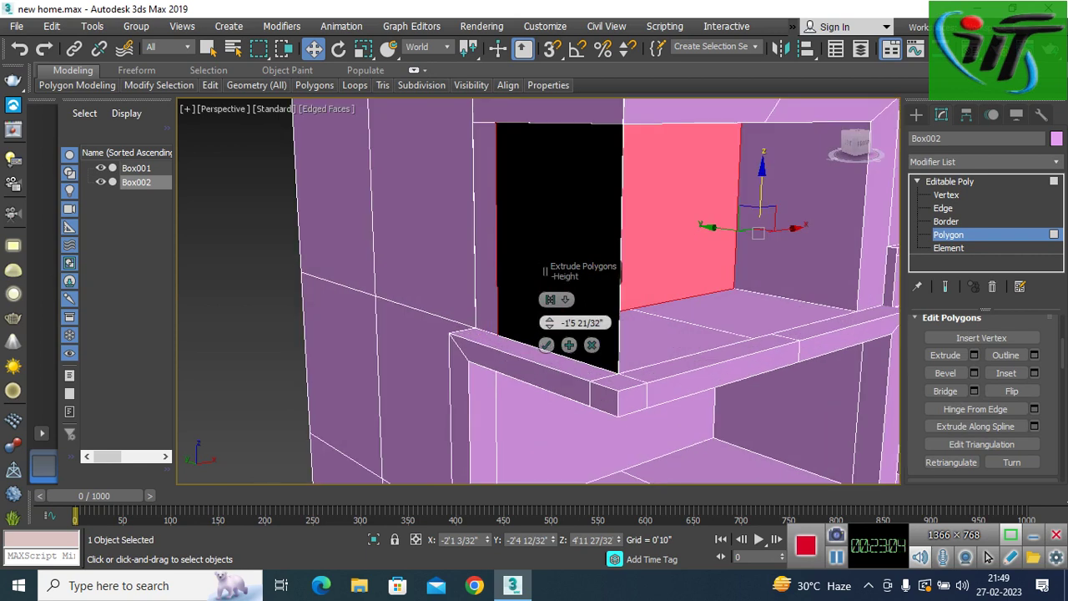
{"action": "left_click_drag", "start_coordinate": [549, 322], "coordinate": [549, 348]}
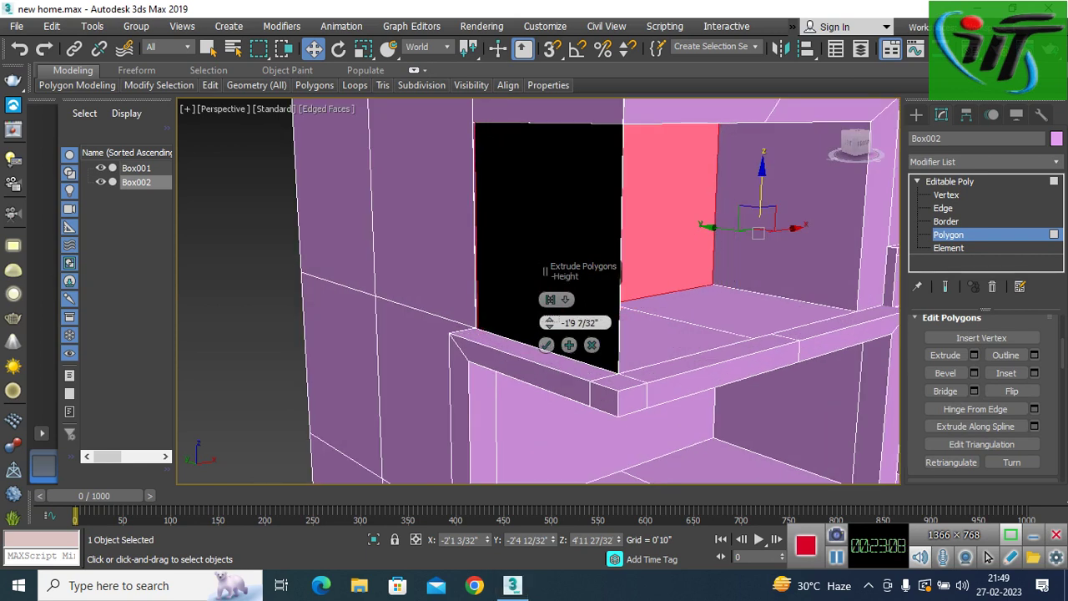
{"action": "left_click_drag", "start_coordinate": [549, 348], "coordinate": [550, 352]}
{"action": "left_click", "coordinate": [546, 345]}
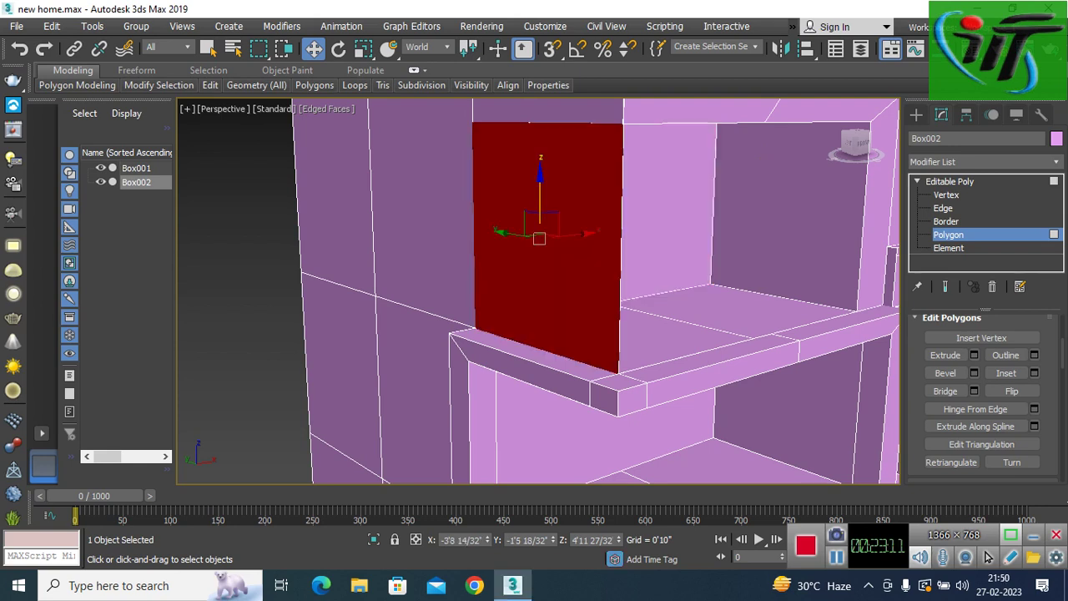
Step: Try extruding the back-wall face inward to -0'4", then cancel so it stays flat
{"action": "scroll", "coordinate": [946, 380], "scroll_direction": "up", "scroll_amount": 1}
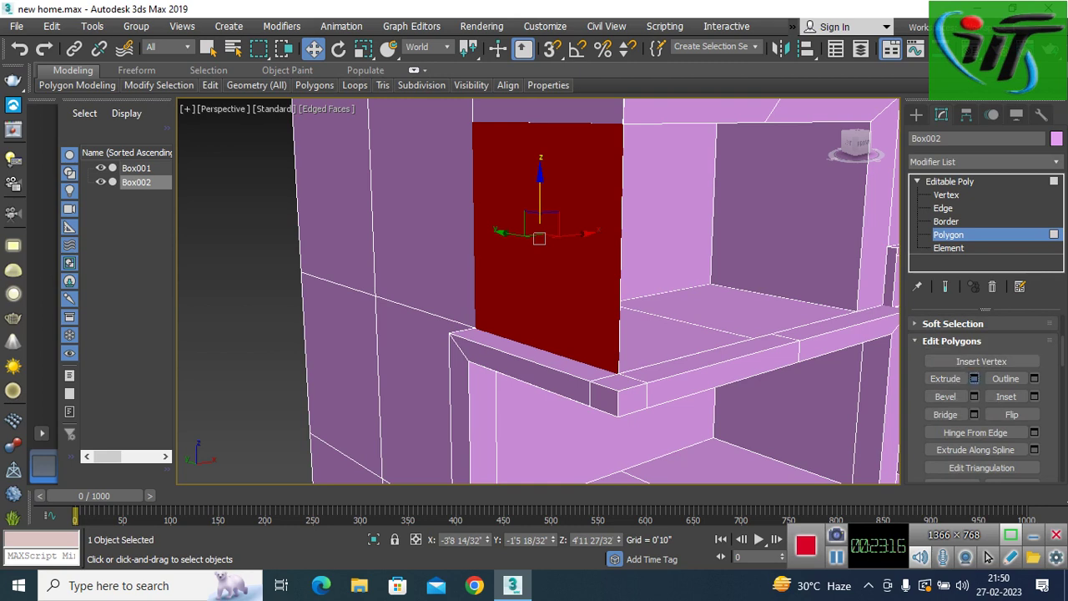
{"action": "left_click", "coordinate": [974, 378]}
{"action": "left_click_drag", "start_coordinate": [550, 322], "coordinate": [549, 358]}
{"action": "left_click_drag", "start_coordinate": [549, 322], "coordinate": [549, 342]}
{"action": "key", "text": "Escape"}
Step: Delete the recess's back-wall face and the thin vertical face beside it
{"action": "key", "text": "Delete"}
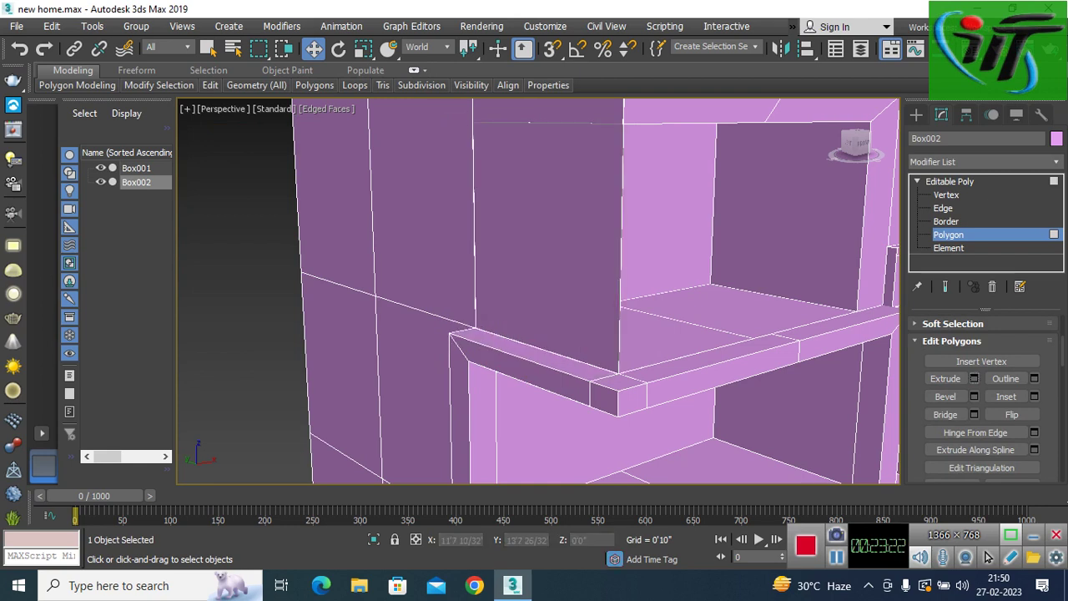
{"action": "key", "text": "ctrl+z"}
{"action": "key", "text": "Delete"}
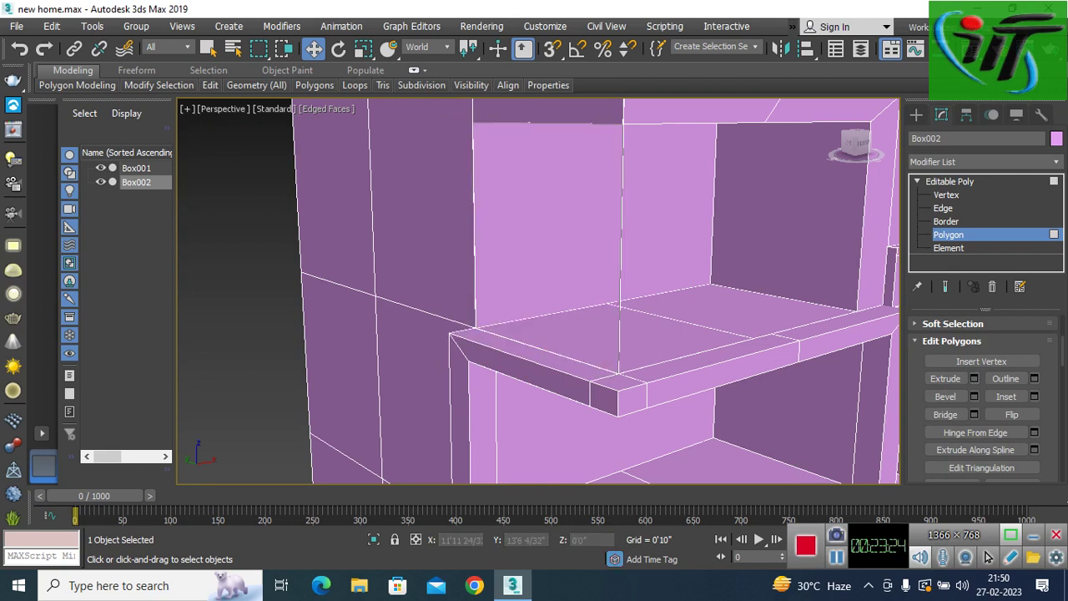
{"action": "left_click", "coordinate": [621, 275]}
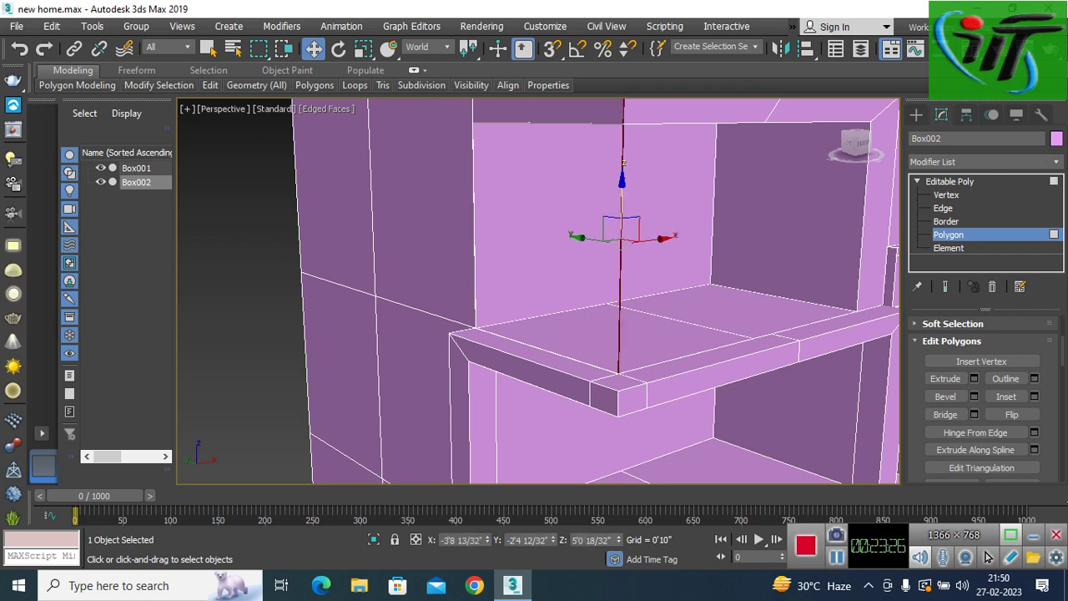
{"action": "key", "text": "Delete"}
{"action": "left_click", "coordinate": [588, 234]}
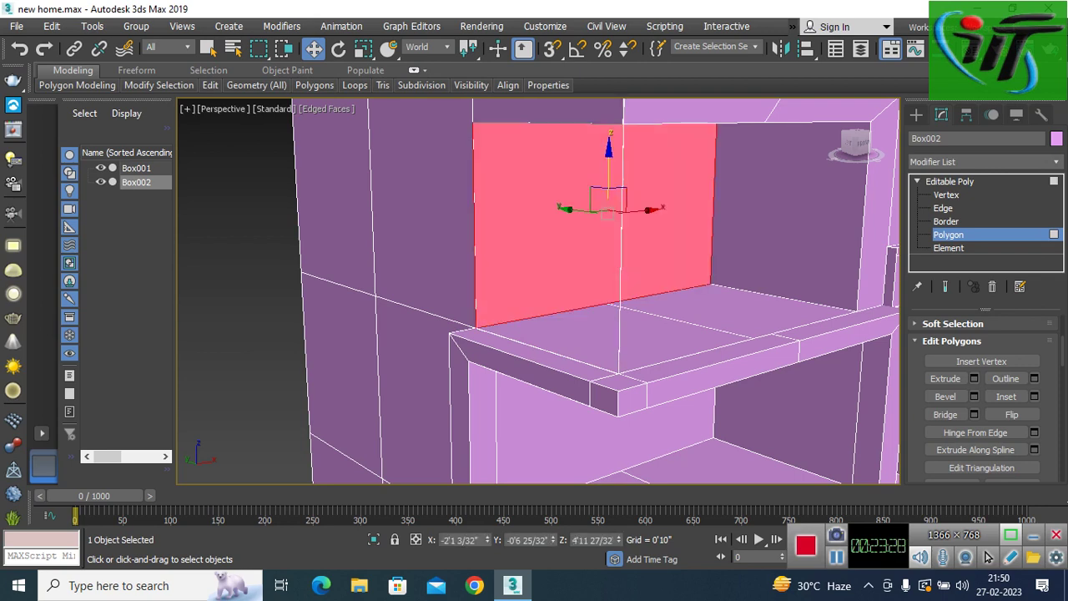
{"action": "left_click", "coordinate": [620, 275]}
{"action": "key", "text": "Delete"}
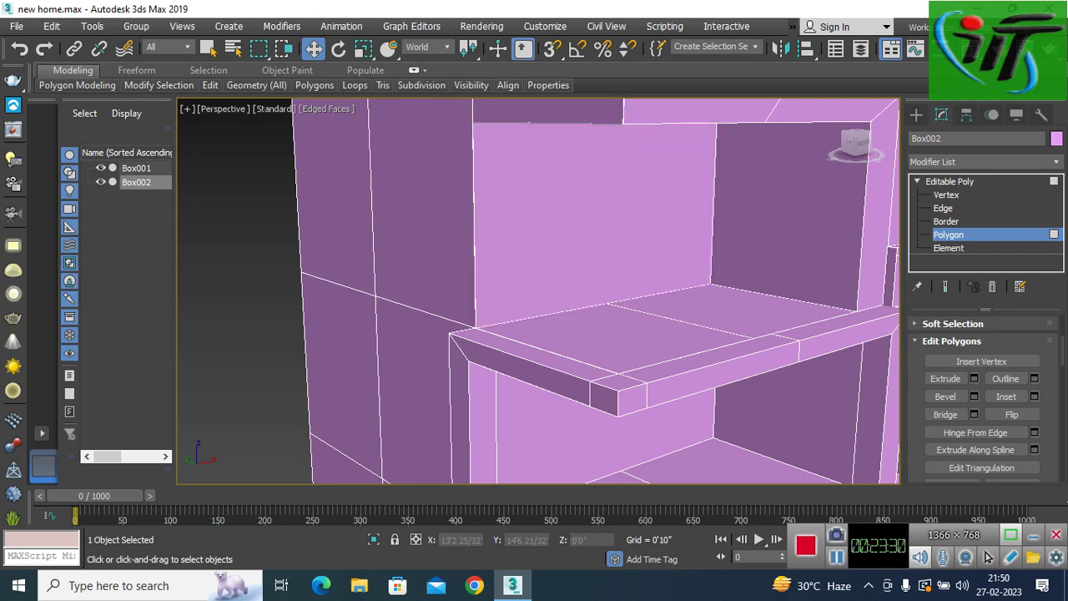
Step: Inspect the building from around the recess and select the right ledge-top segment
{"action": "scroll", "coordinate": [622, 334], "scroll_direction": "down", "scroll_amount": 5}
{"action": "middle_click_drag", "start_coordinate": [622, 333], "coordinate": [668, 334], "text": "alt"}
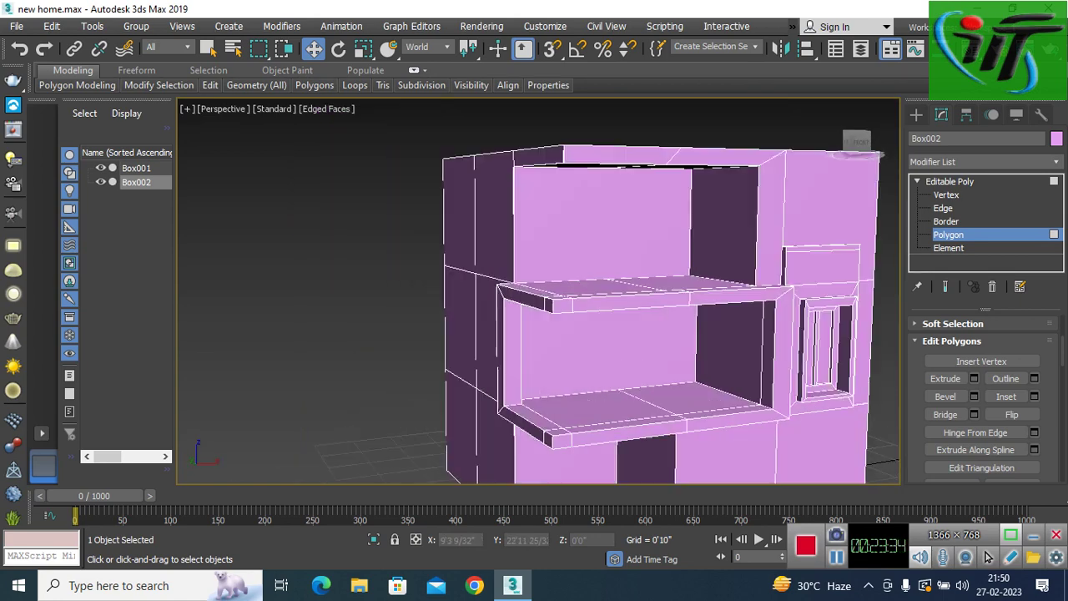
{"action": "middle_click_drag", "start_coordinate": [622, 333], "coordinate": [584, 334], "text": "alt"}
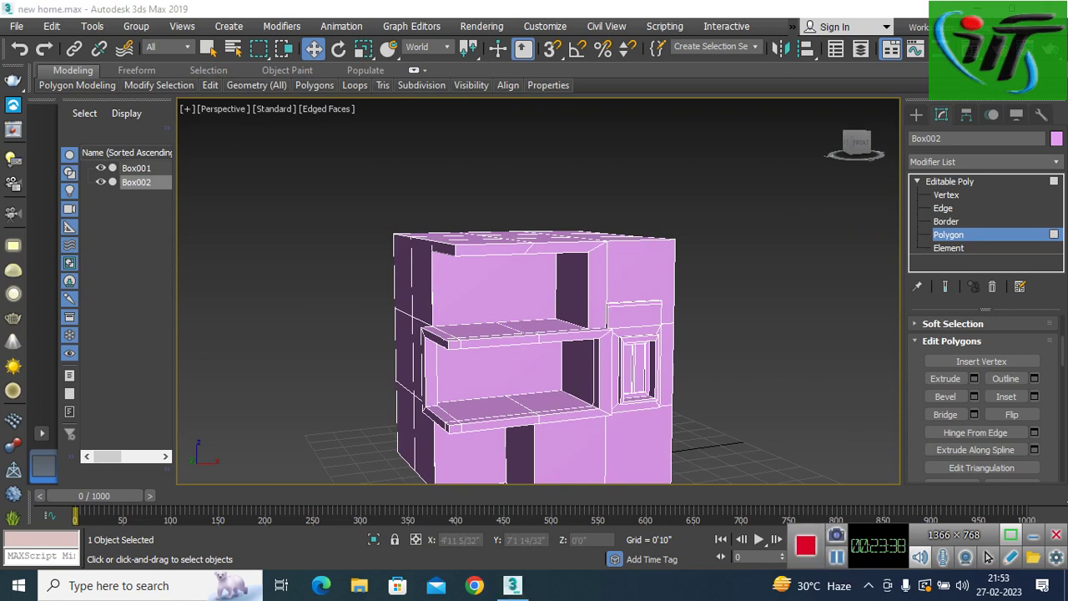
{"action": "middle_click_drag", "start_coordinate": [534, 317], "coordinate": [534, 351], "text": "alt"}
{"action": "scroll", "coordinate": [501, 292], "scroll_direction": "up", "scroll_amount": 3}
{"action": "scroll", "coordinate": [501, 292], "scroll_direction": "up", "scroll_amount": 2}
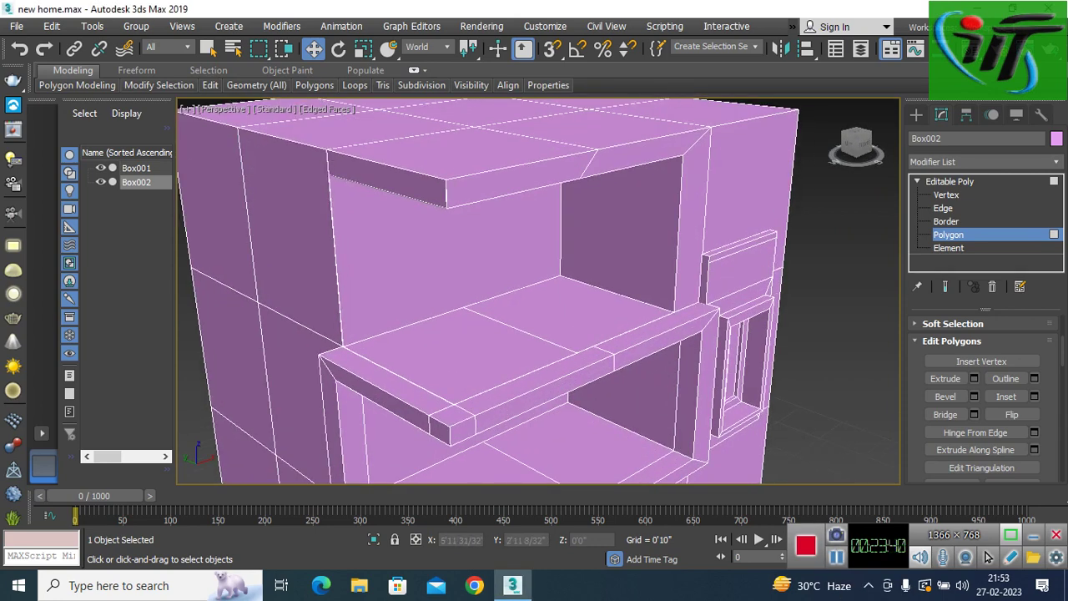
{"action": "left_click", "coordinate": [655, 312]}
Step: Select the front, corner and left strips of the balcony ledge top
{"action": "left_click", "coordinate": [534, 380]}
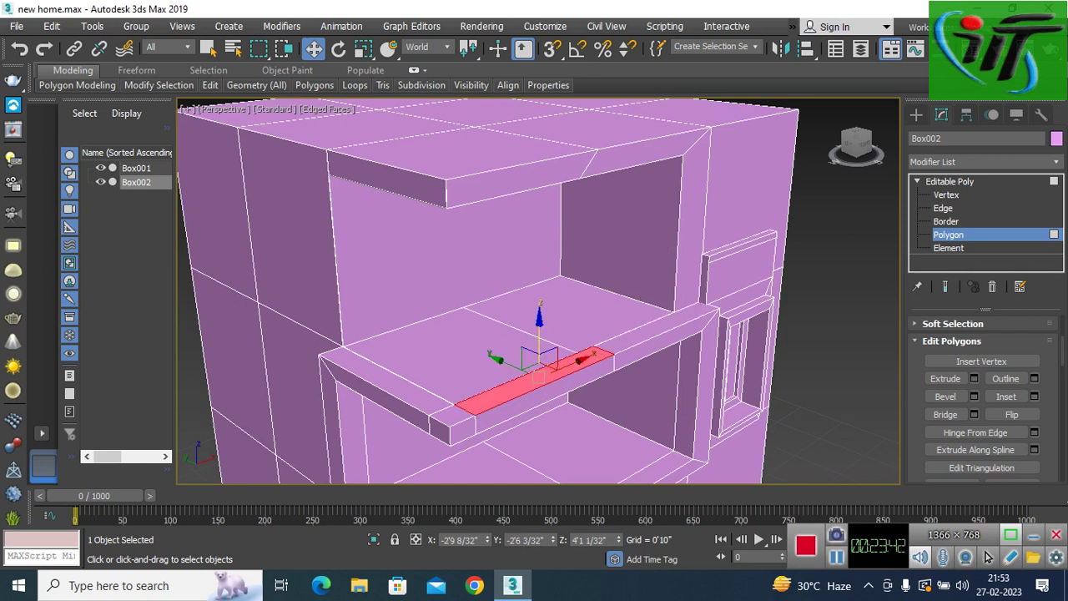
{"action": "left_click", "coordinate": [453, 416], "text": "ctrl"}
{"action": "left_click", "coordinate": [375, 380], "text": "ctrl"}
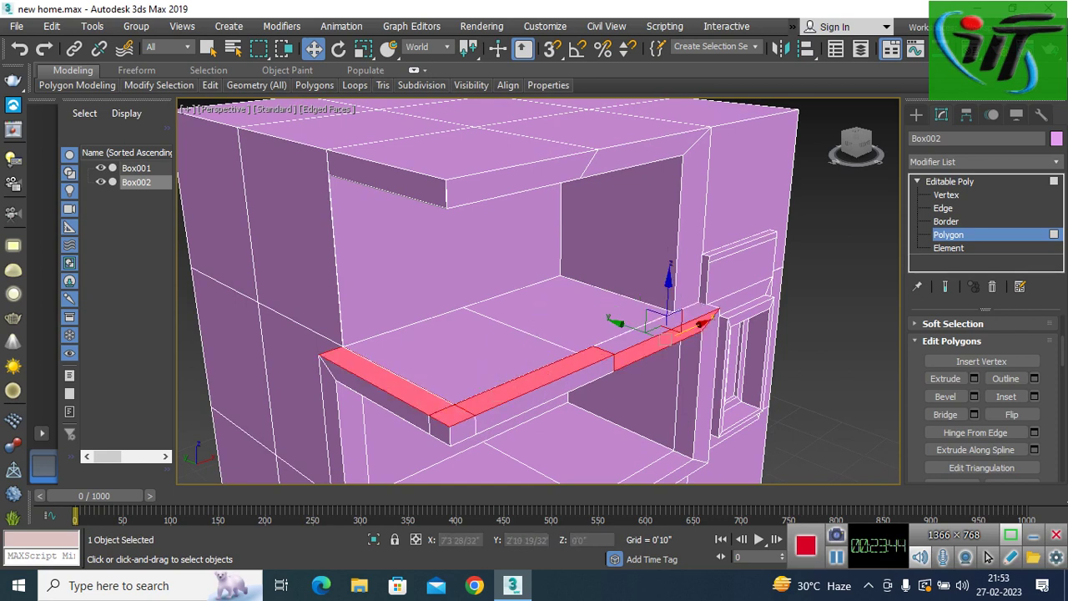
{"action": "left_click", "coordinate": [659, 322]}
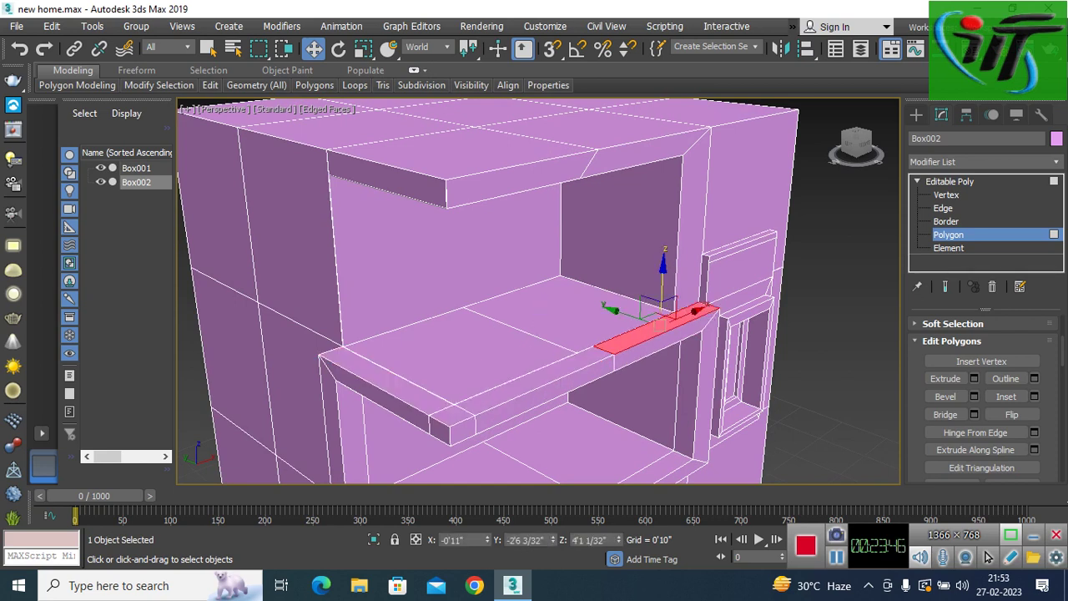
{"action": "left_click", "coordinate": [525, 380], "text": "ctrl"}
{"action": "left_click", "coordinate": [452, 415], "text": "ctrl"}
{"action": "left_click", "coordinate": [375, 380], "text": "ctrl"}
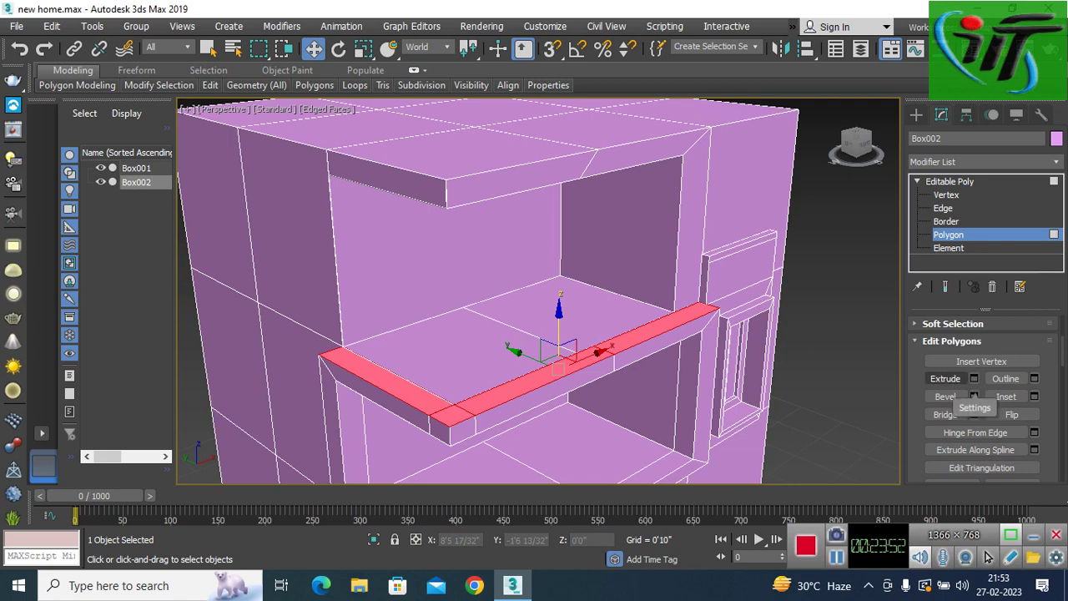
Step: Extrude the ledge tops upward, starting at 0'3" and raising to about 0'4 25/32"
{"action": "key", "text": "shift+e"}
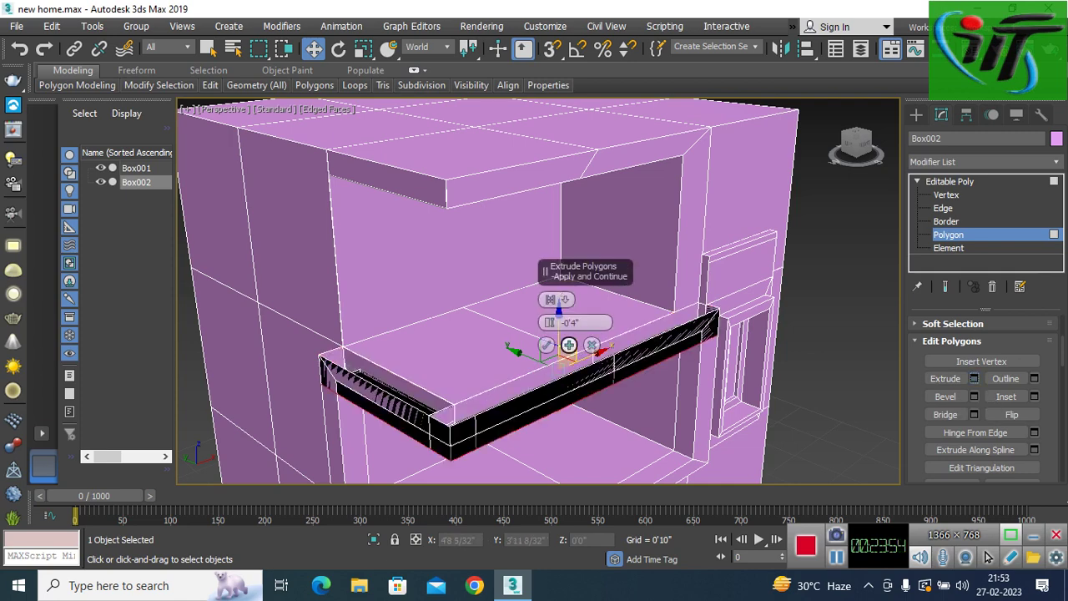
{"action": "left_click_drag", "start_coordinate": [548, 322], "coordinate": [549, 276]}
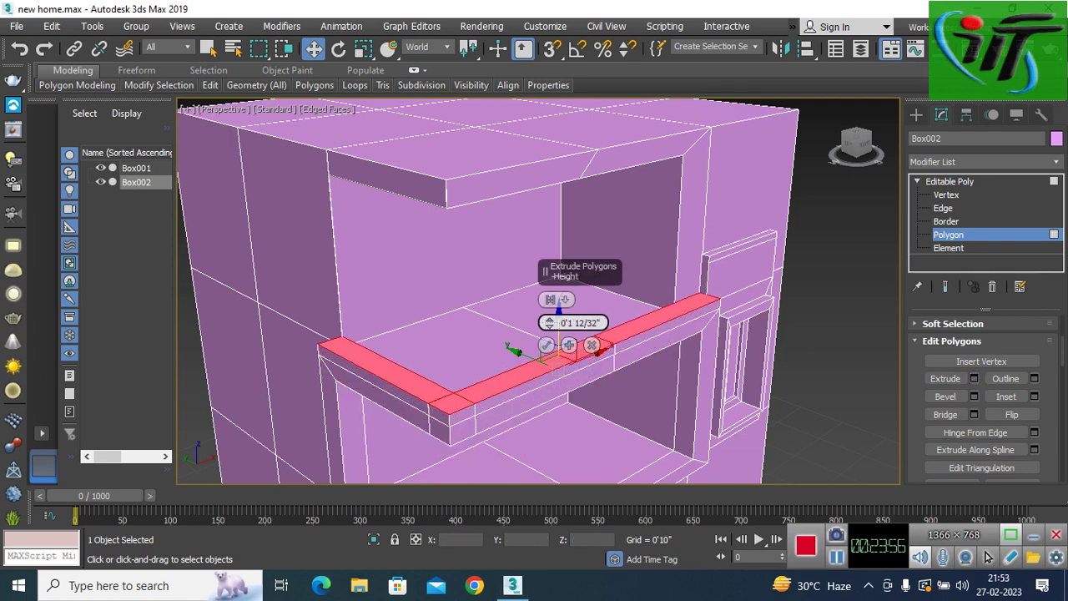
{"action": "type", "text": "3"}
{"action": "key", "text": "Return"}
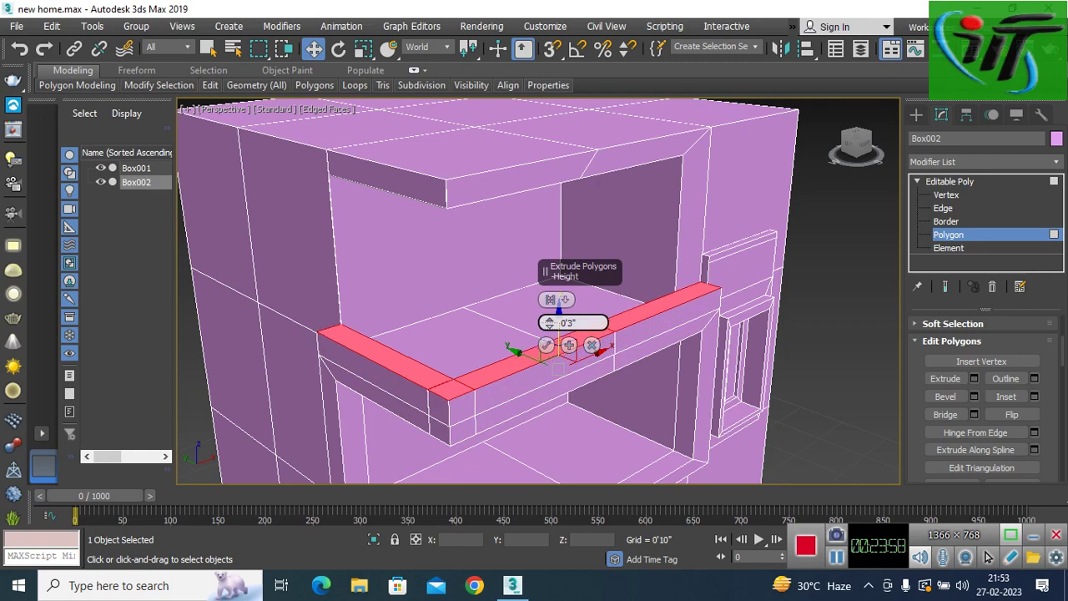
{"action": "left_click_drag", "start_coordinate": [548, 322], "coordinate": [548, 310]}
{"action": "mouse_move", "coordinate": [548, 322]}
{"action": "middle_mouse_down", "text": "alt"}
{"action": "mouse_move", "coordinate": [468, 334]}
{"action": "mouse_move", "coordinate": [551, 322]}
{"action": "middle_mouse_up", "text": "alt"}
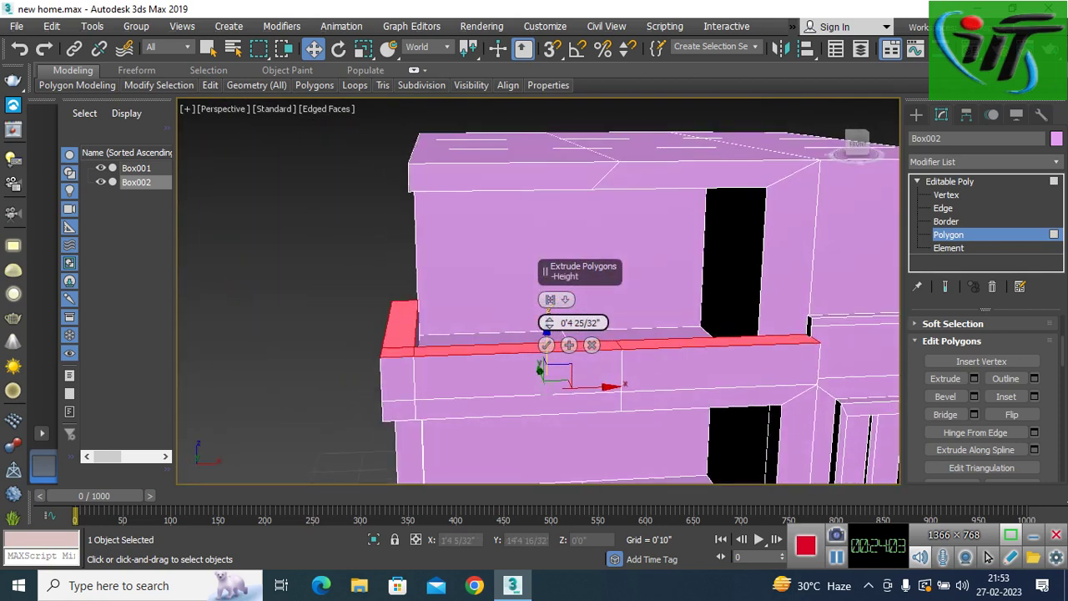
Step: Settle the parapet extrusion height at 0'3 29/32" and apply it
{"action": "mouse_move", "coordinate": [548, 322]}
{"action": "left_mouse_down"}
{"action": "mouse_move", "coordinate": [548, 312]}
{"action": "mouse_move", "coordinate": [548, 333]}
{"action": "left_mouse_up"}
{"action": "mouse_move", "coordinate": [549, 332]}
{"action": "middle_mouse_down", "text": "alt"}
{"action": "mouse_move", "coordinate": [555, 311]}
{"action": "mouse_move", "coordinate": [542, 333]}
{"action": "middle_mouse_up", "text": "alt"}
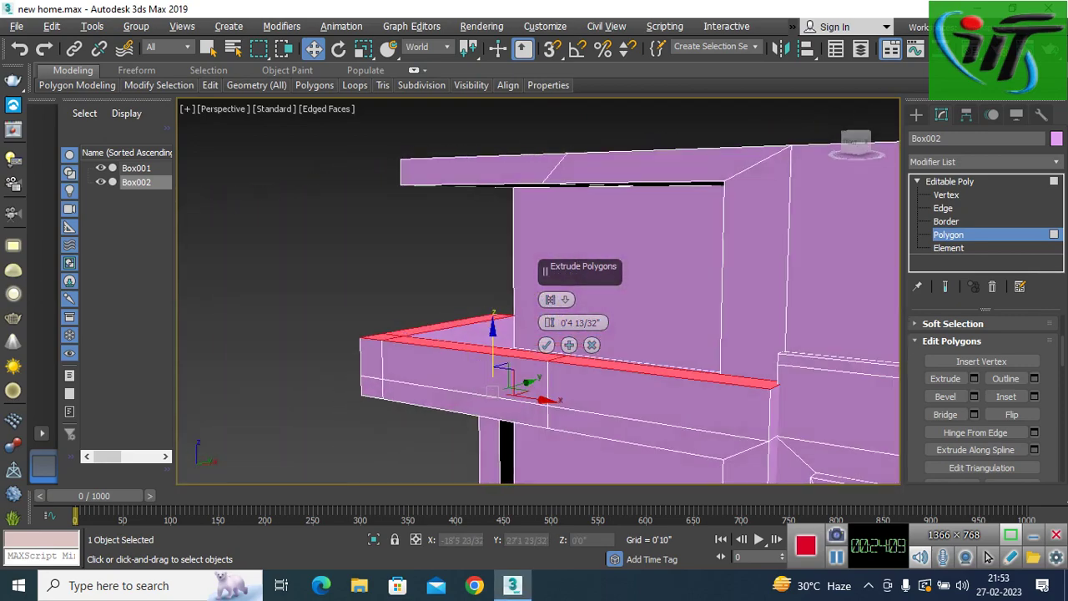
{"action": "scroll", "coordinate": [543, 334], "scroll_direction": "down", "scroll_amount": 3}
{"action": "scroll", "coordinate": [542, 334], "scroll_direction": "down", "scroll_amount": 3}
{"action": "middle_click_drag", "start_coordinate": [543, 334], "coordinate": [551, 330], "text": "alt"}
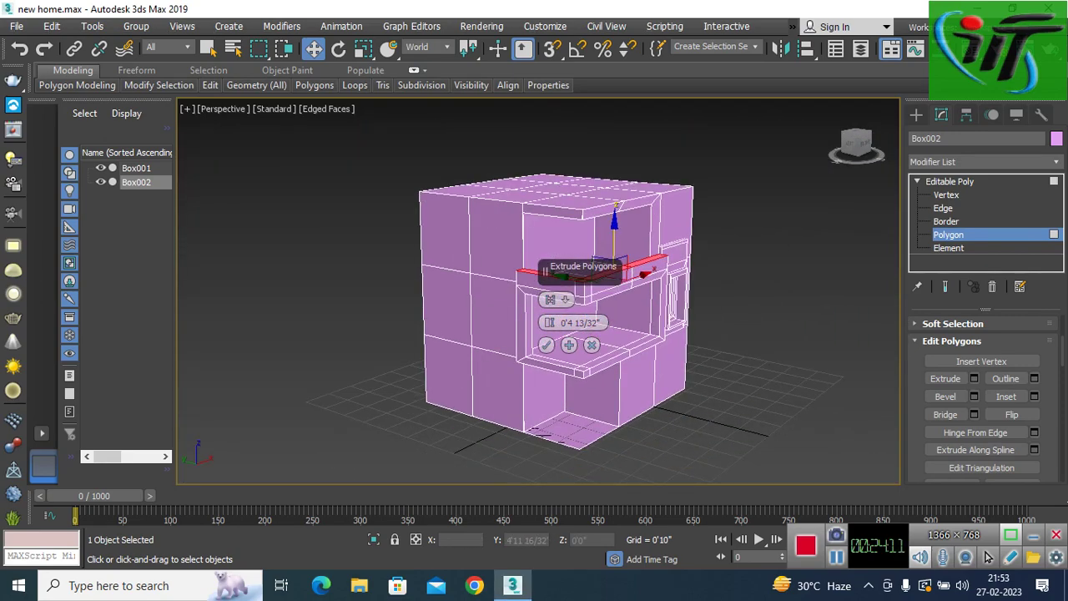
{"action": "scroll", "coordinate": [634, 297], "scroll_direction": "up", "scroll_amount": 2}
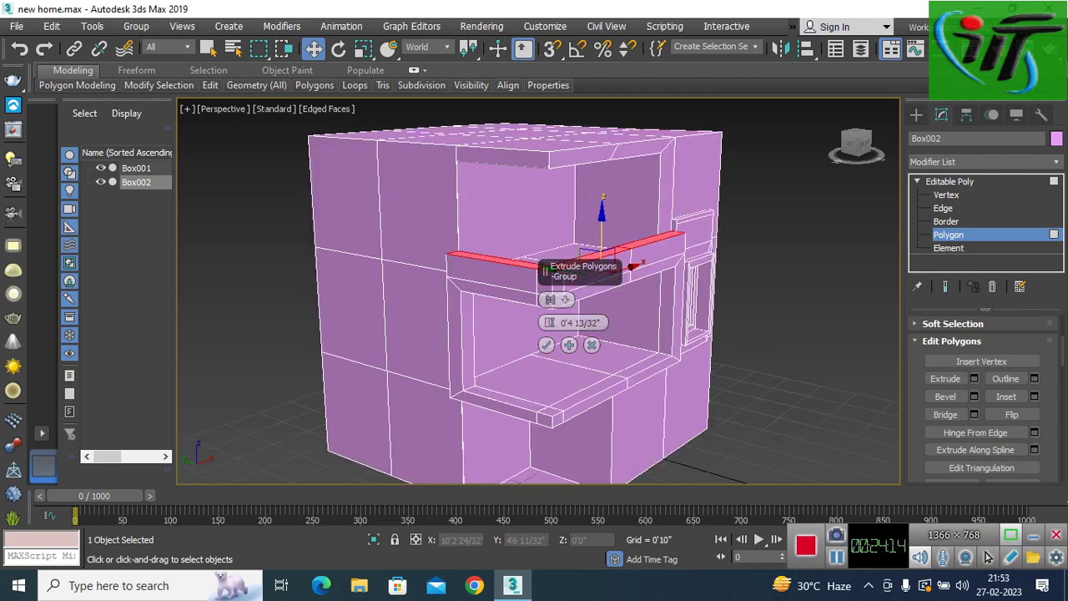
{"action": "scroll", "coordinate": [634, 297], "scroll_direction": "up", "scroll_amount": 3}
{"action": "left_click_drag", "start_coordinate": [549, 322], "coordinate": [549, 330]}
{"action": "mouse_move", "coordinate": [550, 375]}
{"action": "middle_mouse_down", "text": "alt"}
{"action": "mouse_move", "coordinate": [569, 344]}
{"action": "mouse_move", "coordinate": [534, 275]}
{"action": "mouse_move", "coordinate": [551, 351]}
{"action": "middle_mouse_up", "text": "alt"}
{"action": "left_click", "coordinate": [546, 345]}
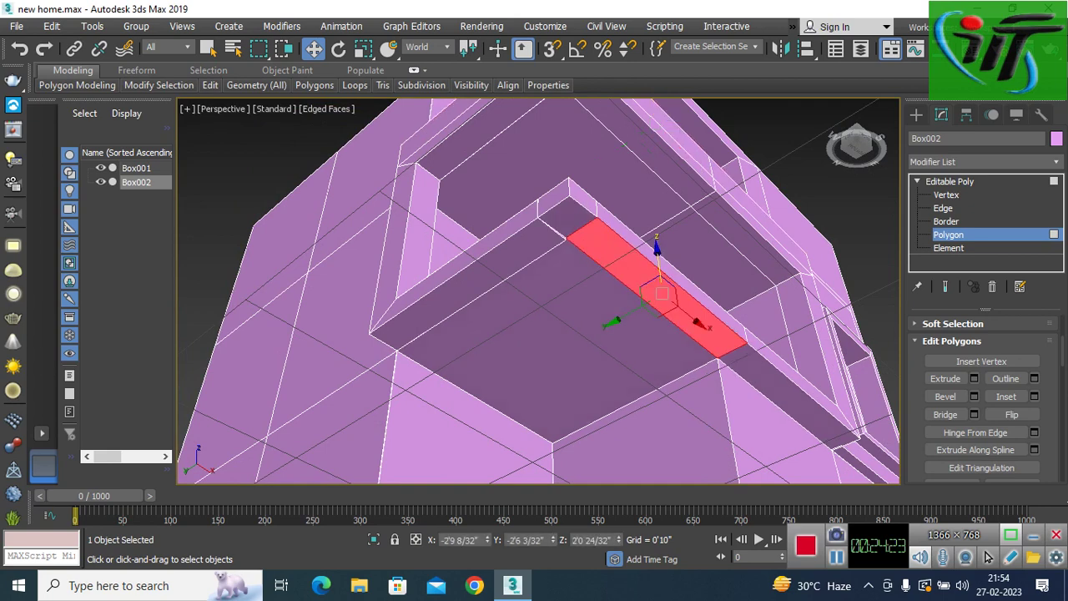
Step: Extrude the L-shaped balcony underside faces downward by 0'3 29/32"
{"action": "left_click", "coordinate": [569, 216], "text": "ctrl"}
{"action": "left_click", "coordinate": [467, 275], "text": "ctrl"}
{"action": "scroll", "coordinate": [718, 343], "scroll_direction": "down", "scroll_amount": 5}
{"action": "scroll", "coordinate": [667, 333], "scroll_direction": "up", "scroll_amount": 4}
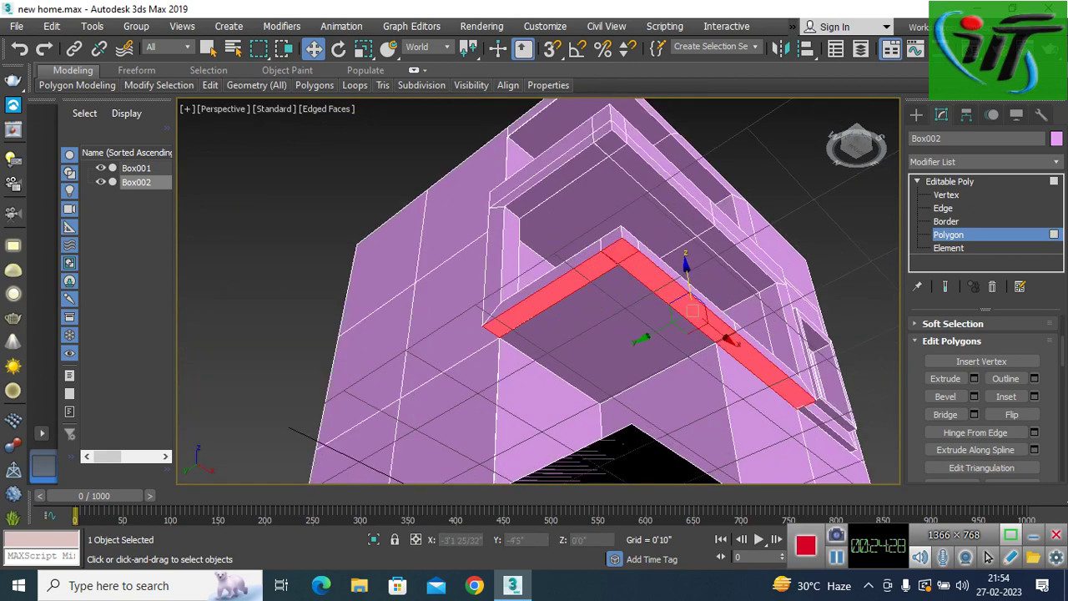
{"action": "left_click", "coordinate": [974, 378]}
{"action": "middle_click_drag", "start_coordinate": [584, 333], "coordinate": [634, 275], "text": "alt"}
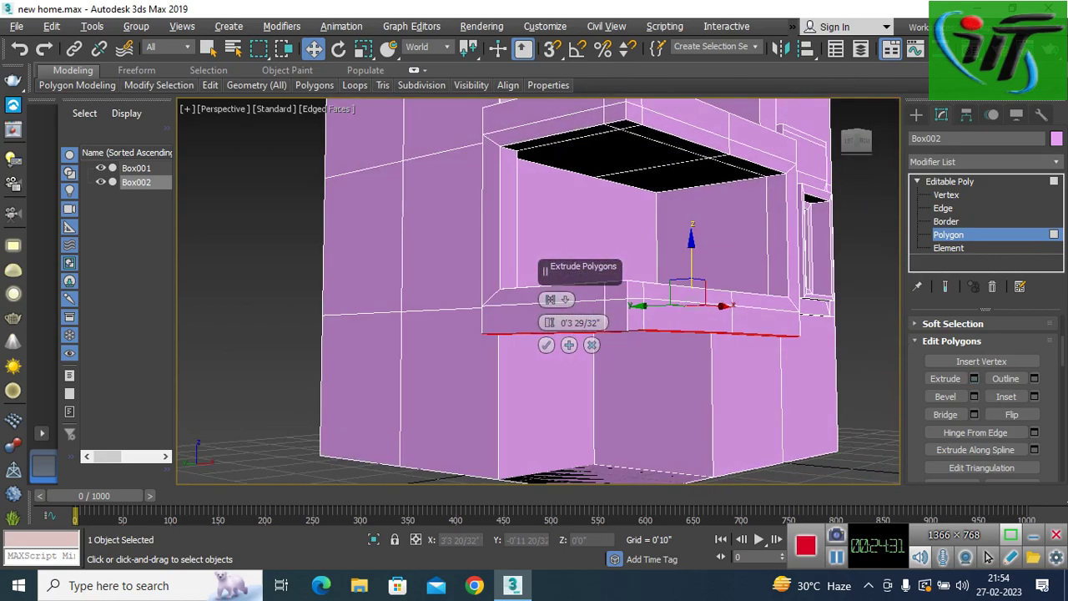
{"action": "scroll", "coordinate": [538, 292], "scroll_direction": "up", "scroll_amount": 3}
{"action": "scroll", "coordinate": [538, 292], "scroll_direction": "down", "scroll_amount": 3}
{"action": "middle_click_drag", "start_coordinate": [539, 292], "coordinate": [517, 292], "text": "alt"}
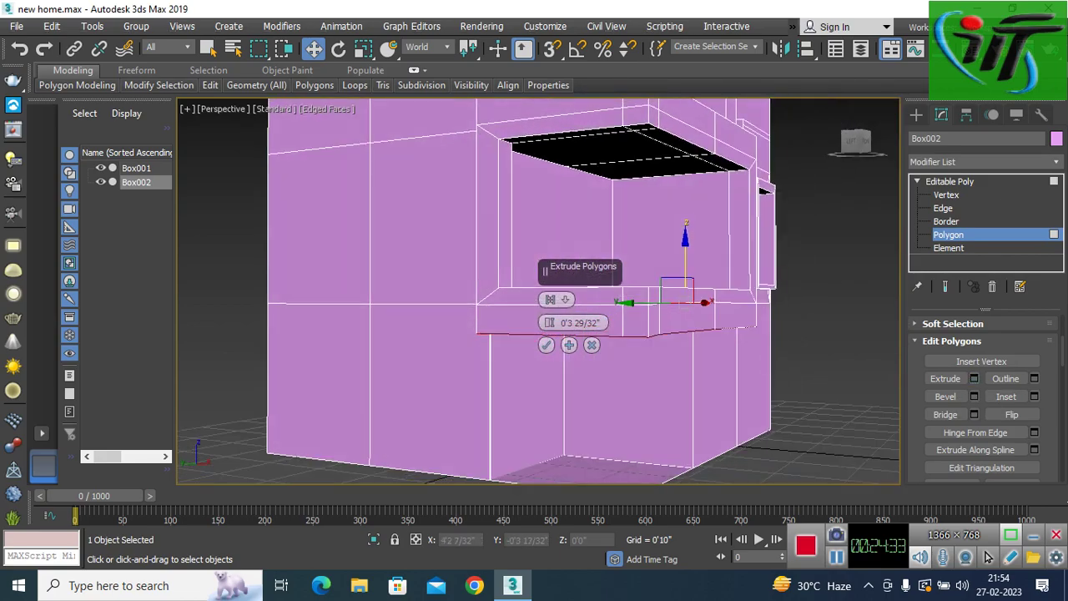
{"action": "left_click", "coordinate": [546, 345]}
Step: Extrude the vertical strip on the recess's inner right wall outward by 0'4 8/32"
{"action": "mouse_move", "coordinate": [584, 334]}
{"action": "middle_mouse_down", "text": "alt"}
{"action": "mouse_move", "coordinate": [634, 317]}
{"action": "mouse_move", "coordinate": [534, 300]}
{"action": "middle_mouse_up", "text": "alt"}
{"action": "scroll", "coordinate": [685, 326], "scroll_direction": "up", "scroll_amount": 3}
{"action": "scroll", "coordinate": [584, 317], "scroll_direction": "down", "scroll_amount": 3}
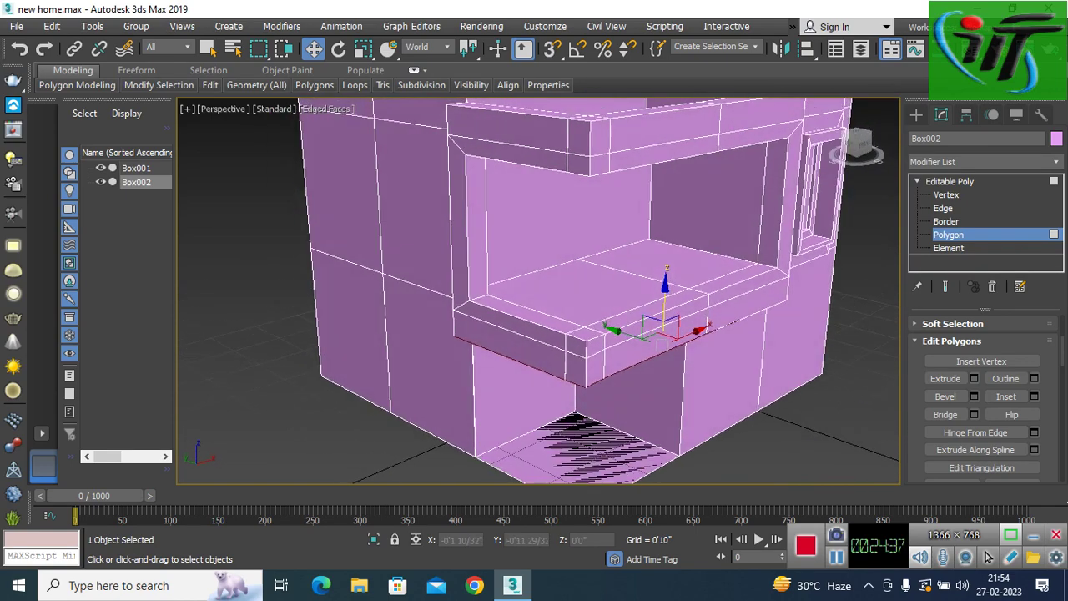
{"action": "left_click", "coordinate": [771, 217]}
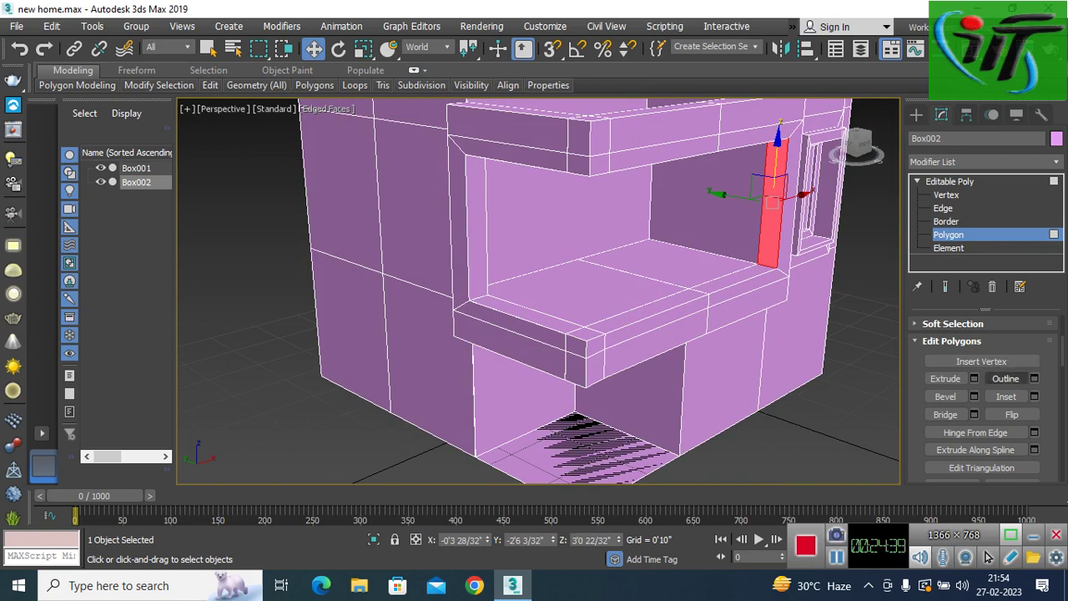
{"action": "key", "text": "shift+e"}
{"action": "scroll", "coordinate": [584, 293], "scroll_direction": "up", "scroll_amount": 3}
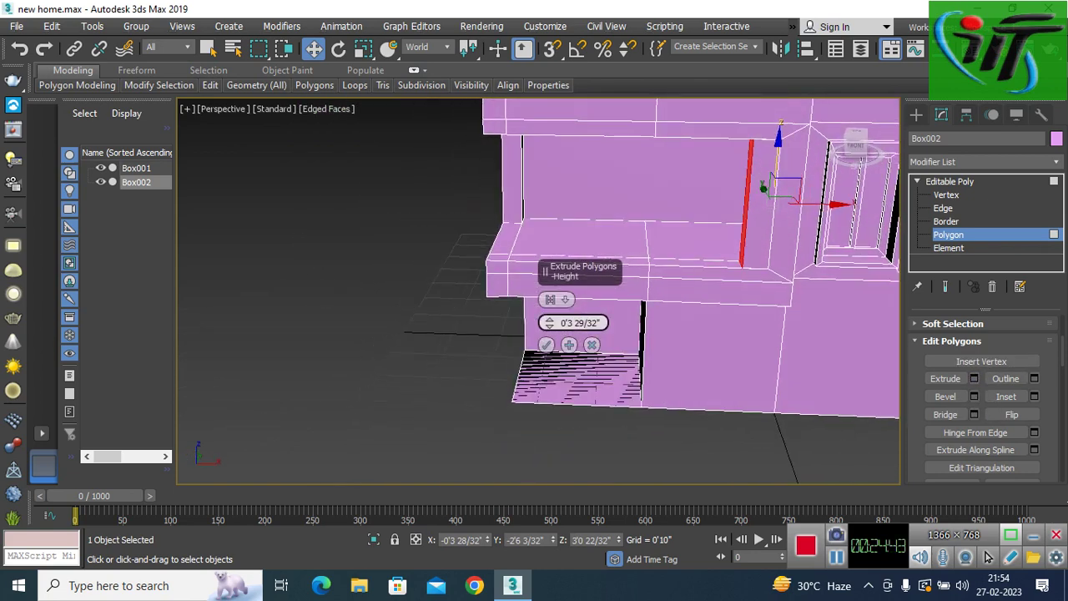
{"action": "left_click_drag", "start_coordinate": [545, 323], "coordinate": [544, 310]}
{"action": "mouse_move", "coordinate": [584, 375]}
{"action": "middle_mouse_down", "text": "alt"}
{"action": "mouse_move", "coordinate": [534, 359]}
{"action": "mouse_move", "coordinate": [584, 334]}
{"action": "middle_mouse_up", "text": "alt"}
{"action": "left_click", "coordinate": [545, 344]}
Step: Clear the selection, face the house front squarely, and select the ground-floor front polygon
{"action": "scroll", "coordinate": [542, 334], "scroll_direction": "down", "scroll_amount": 3}
{"action": "scroll", "coordinate": [634, 308], "scroll_direction": "up", "scroll_amount": 3}
{"action": "middle_click_drag", "start_coordinate": [634, 309], "coordinate": [601, 309], "text": "alt"}
{"action": "scroll", "coordinate": [634, 309], "scroll_direction": "up", "scroll_amount": 1}
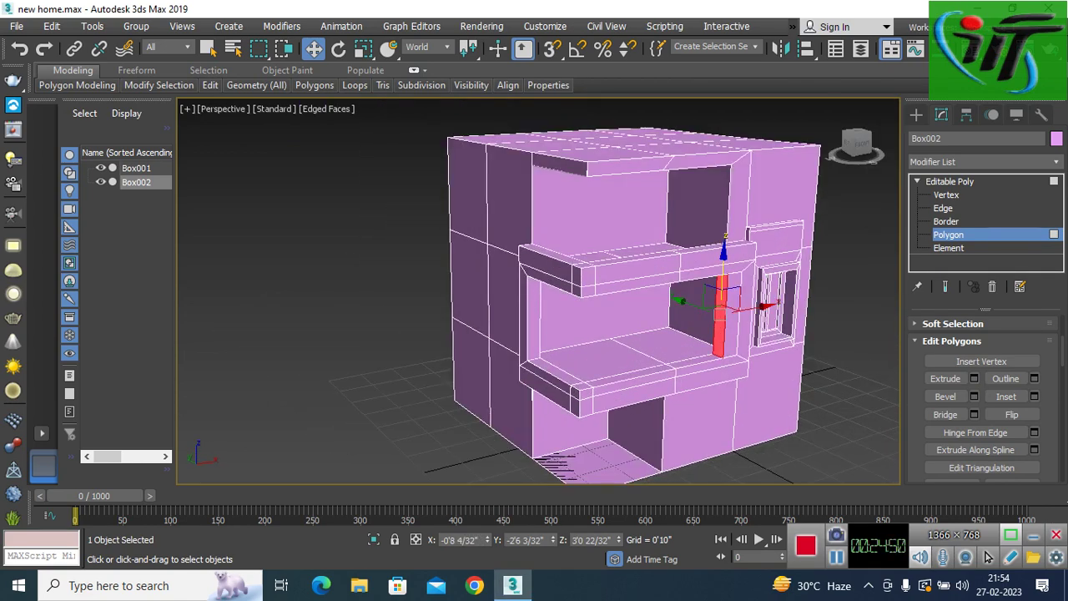
{"action": "key", "text": "ctrl+d"}
{"action": "scroll", "coordinate": [584, 309], "scroll_direction": "up", "scroll_amount": 3}
{"action": "scroll", "coordinate": [584, 308], "scroll_direction": "down", "scroll_amount": 3}
{"action": "mouse_move", "coordinate": [584, 309]}
{"action": "middle_mouse_down", "text": "alt"}
{"action": "mouse_move", "coordinate": [526, 309]}
{"action": "mouse_move", "coordinate": [567, 309]}
{"action": "mouse_move", "coordinate": [551, 309]}
{"action": "middle_mouse_up", "text": "alt"}
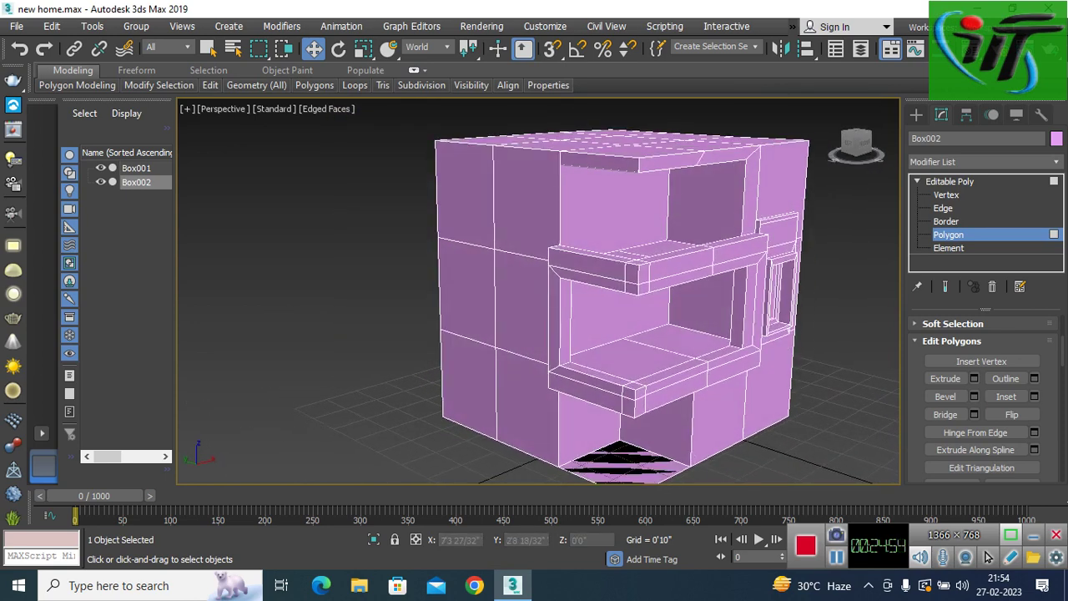
{"action": "middle_click_drag", "start_coordinate": [584, 309], "coordinate": [526, 308], "text": "alt"}
{"action": "scroll", "coordinate": [653, 350], "scroll_direction": "up", "scroll_amount": 3}
{"action": "left_click", "coordinate": [668, 392]}
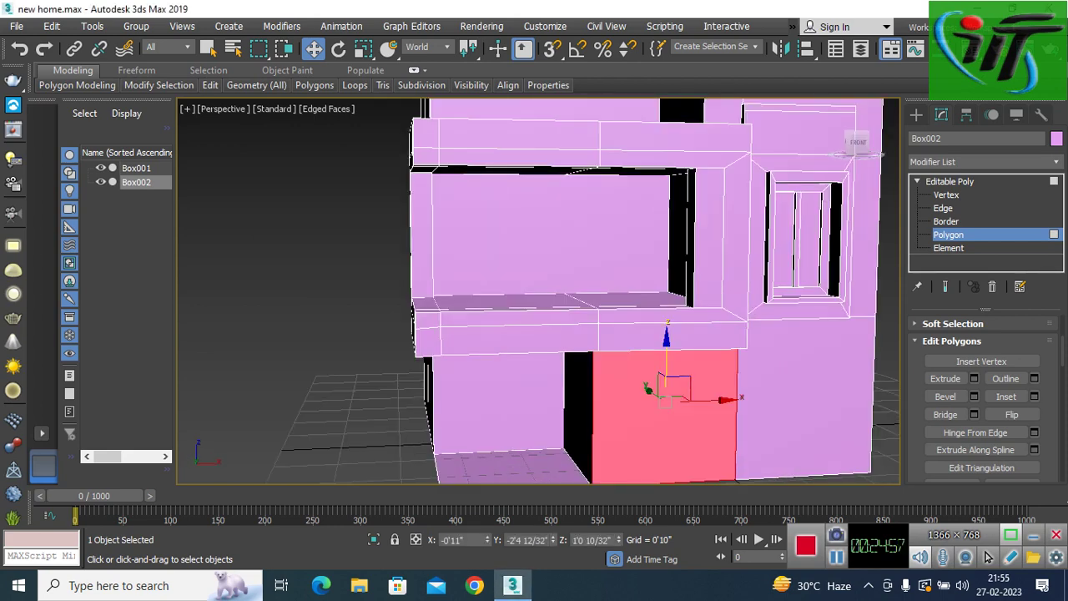
Step: Inset the ground-floor front wall face by 0'3 24/32" to create a bordered inner panel
{"action": "left_click", "coordinate": [1005, 397]}
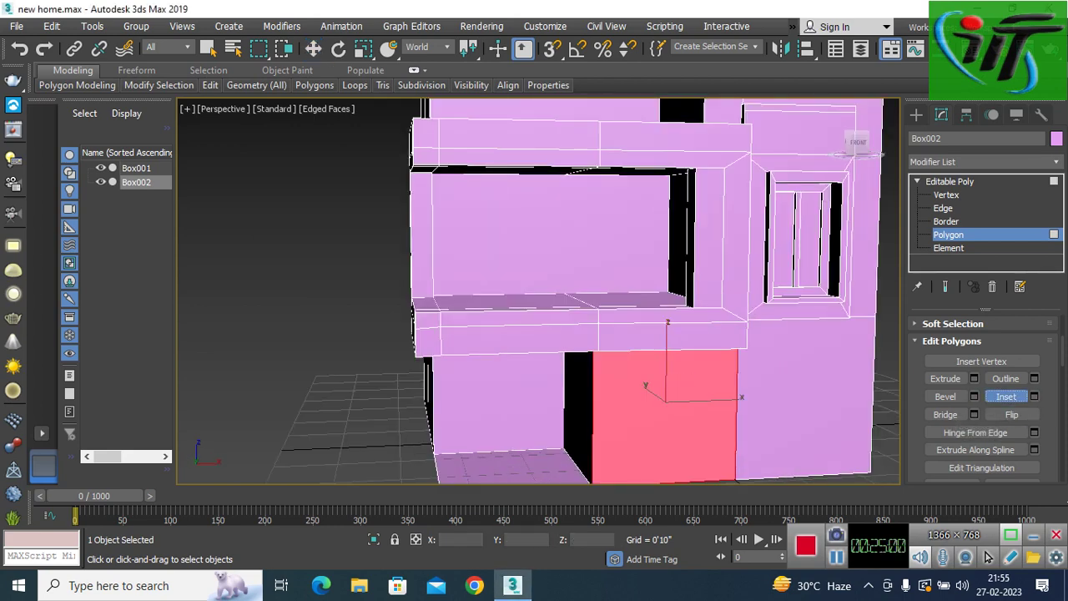
{"action": "left_click", "coordinate": [1034, 397]}
{"action": "scroll", "coordinate": [663, 392], "scroll_direction": "up", "scroll_amount": 2}
{"action": "scroll", "coordinate": [663, 392], "scroll_direction": "up", "scroll_amount": 2}
{"action": "scroll", "coordinate": [663, 392], "scroll_direction": "up", "scroll_amount": 2}
{"action": "middle_click_drag", "start_coordinate": [534, 376], "coordinate": [409, 368], "text": "alt"}
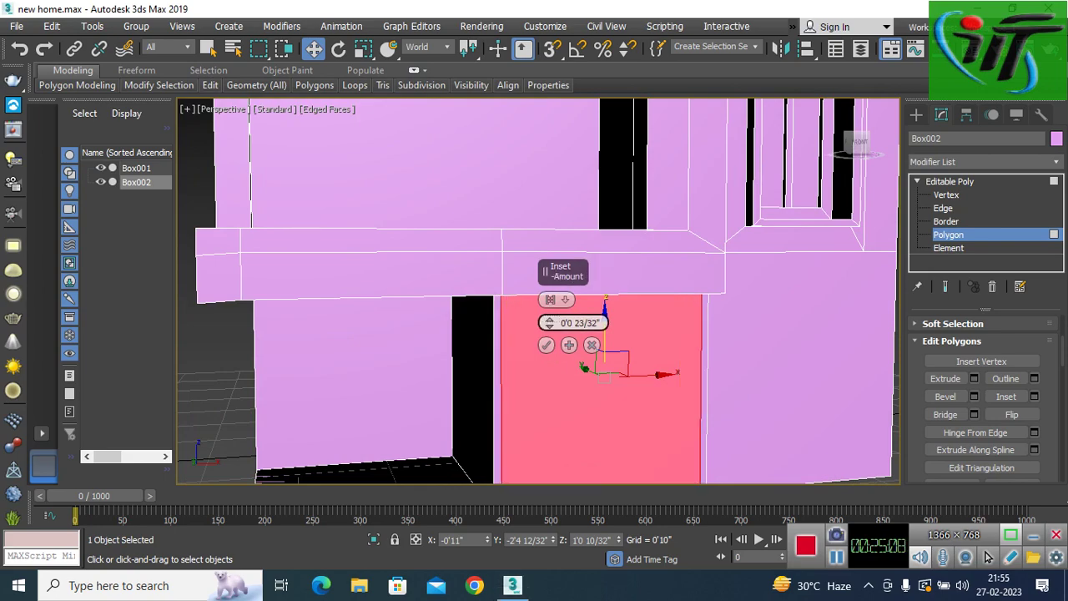
{"action": "left_click_drag", "start_coordinate": [549, 322], "coordinate": [549, 309]}
{"action": "mouse_move", "coordinate": [534, 375]}
{"action": "middle_mouse_down", "text": "alt"}
{"action": "mouse_move", "coordinate": [501, 408]}
{"action": "mouse_move", "coordinate": [576, 355]}
{"action": "middle_mouse_up", "text": "alt"}
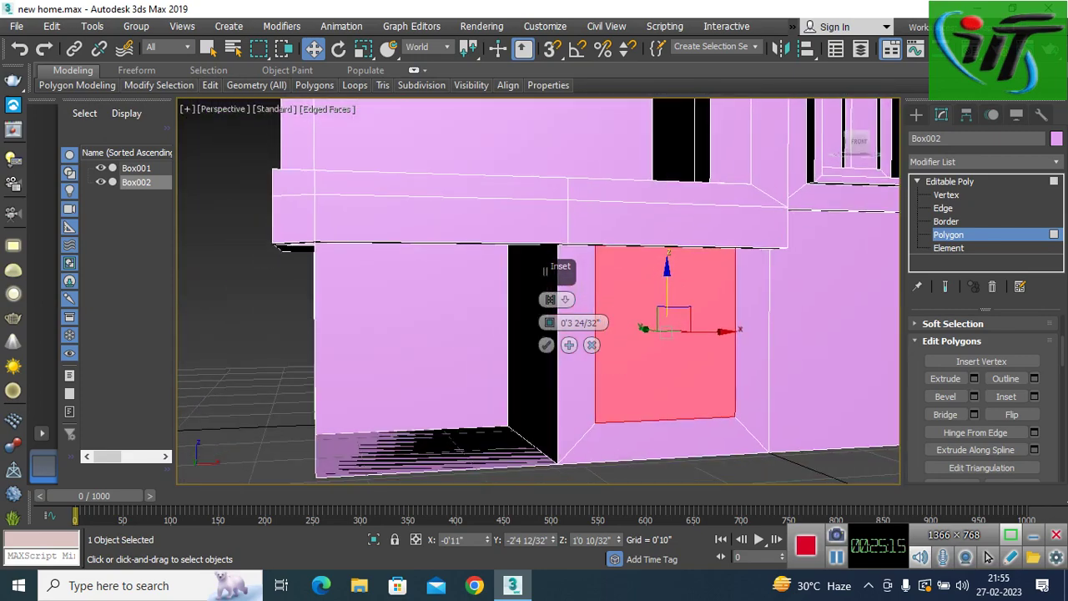
{"action": "left_click", "coordinate": [546, 345]}
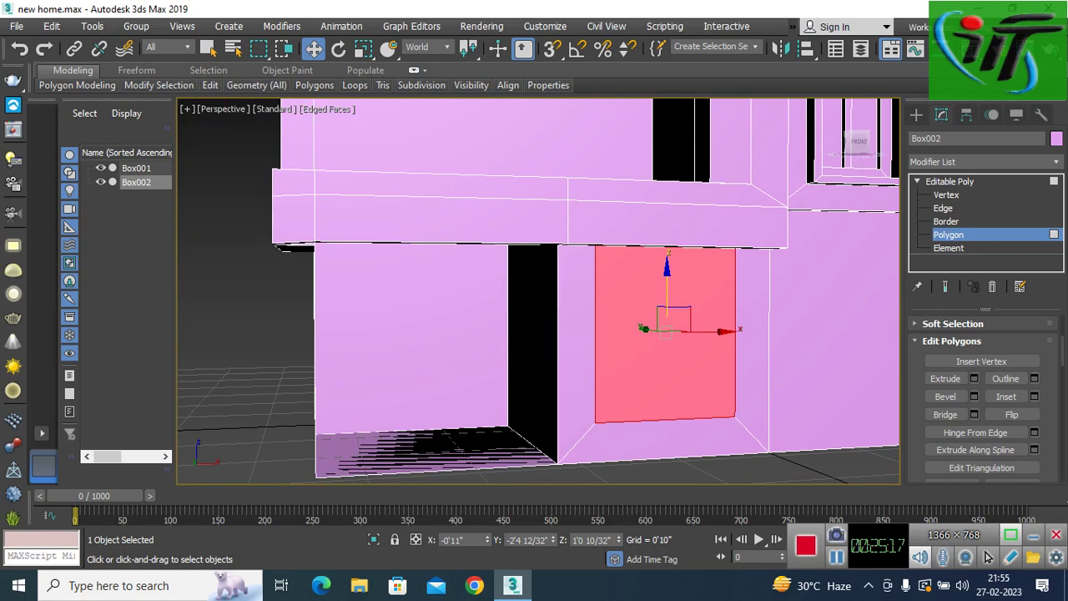
{"action": "middle_click_drag", "start_coordinate": [545, 345], "coordinate": [543, 360], "text": "alt"}
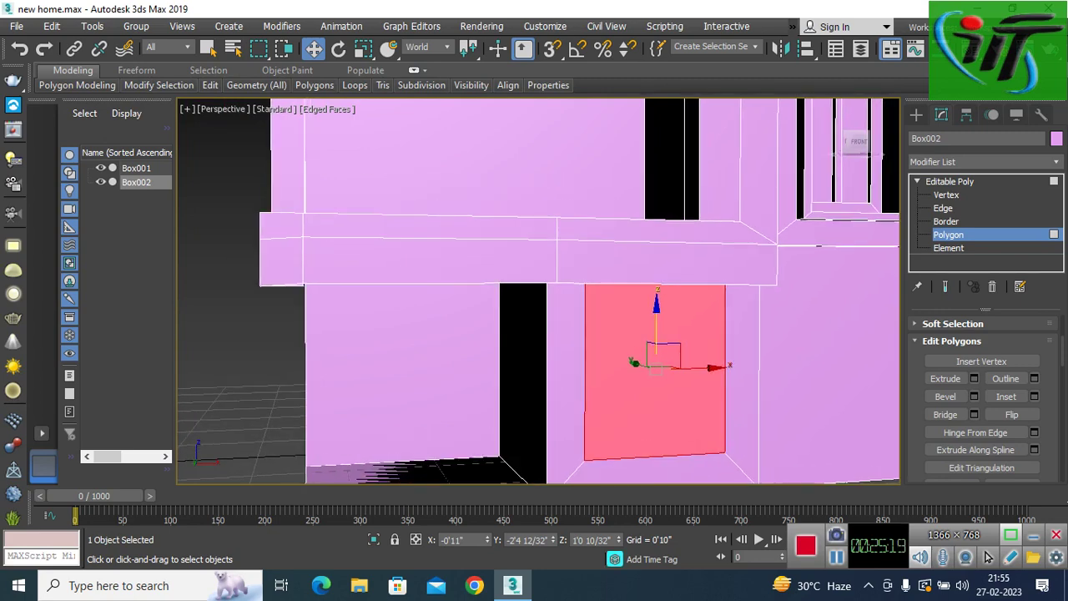
Step: Slide the inset panel's right vertical edge to the left to narrow the panel
{"action": "key", "text": "2"}
{"action": "left_click", "coordinate": [725, 392]}
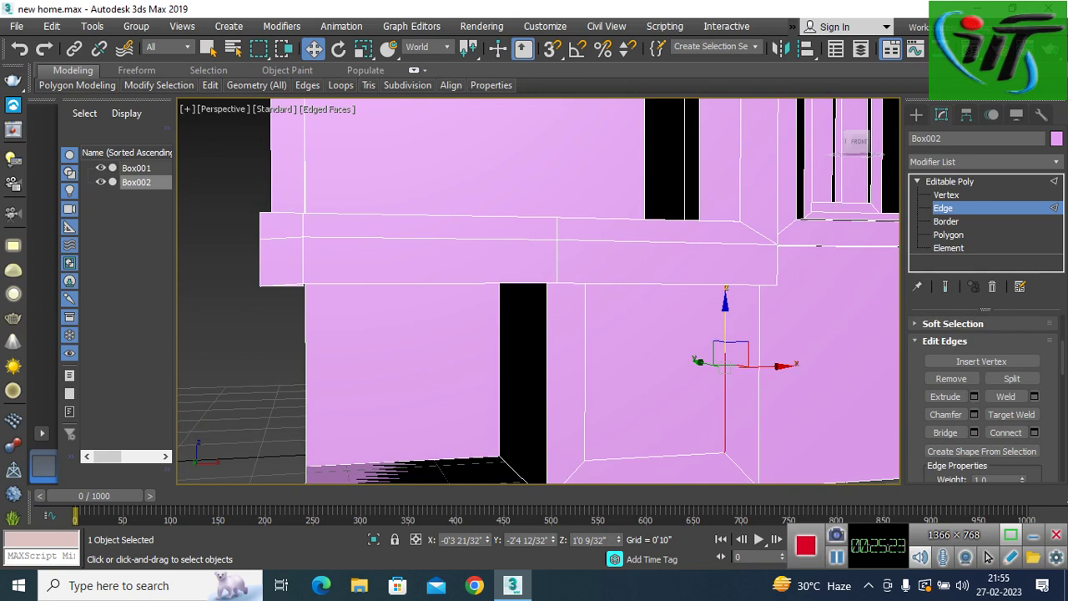
{"action": "left_click", "coordinate": [584, 368], "text": "ctrl"}
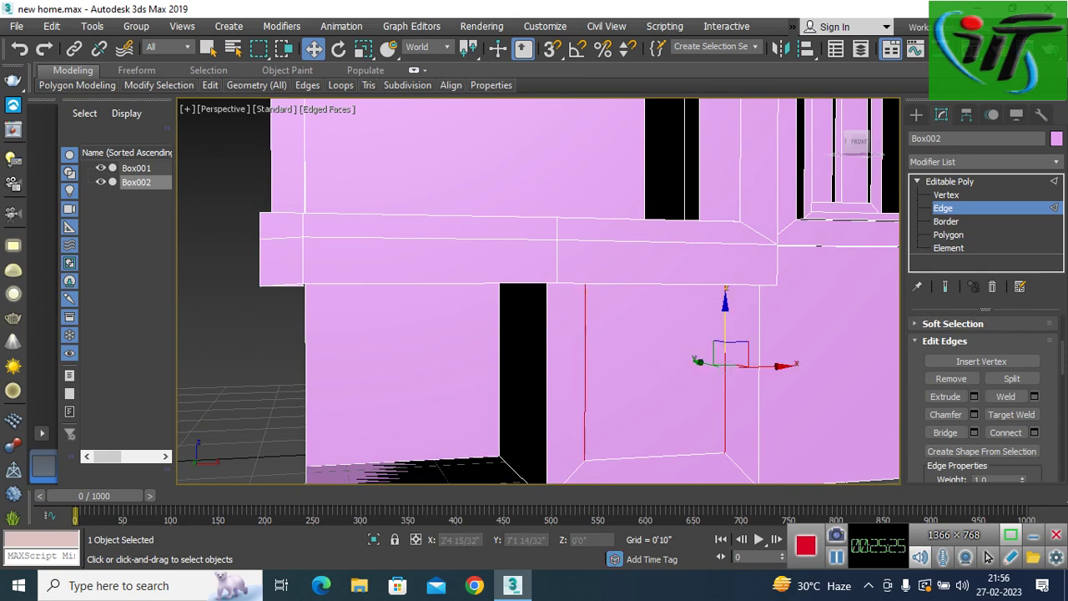
{"action": "left_click", "coordinate": [584, 367], "text": "alt"}
{"action": "left_click_drag", "start_coordinate": [760, 365], "coordinate": [740, 366]}
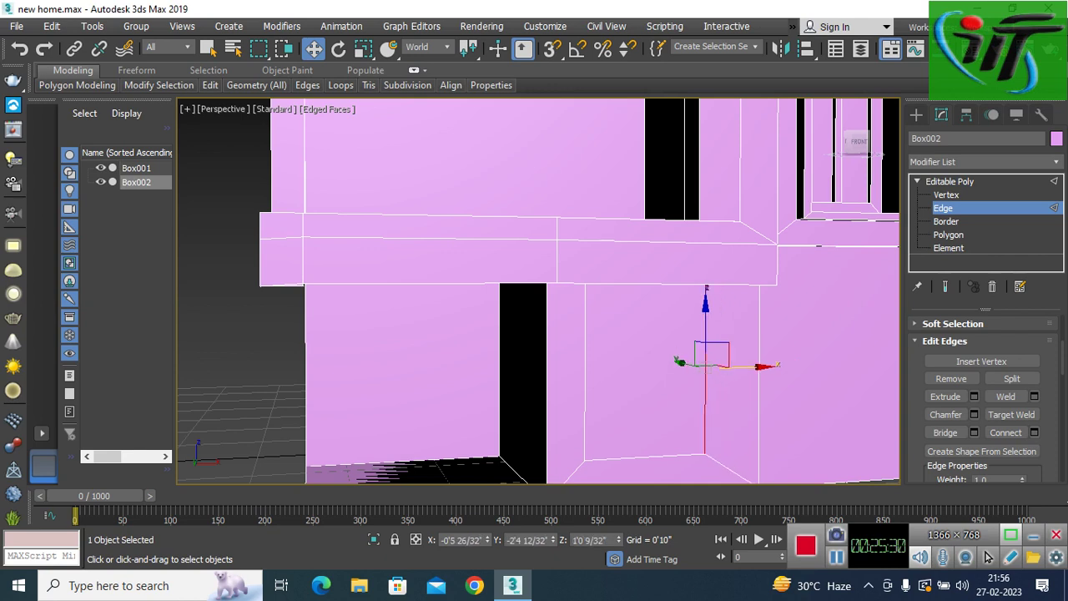
{"action": "key", "text": "ctrl+z"}
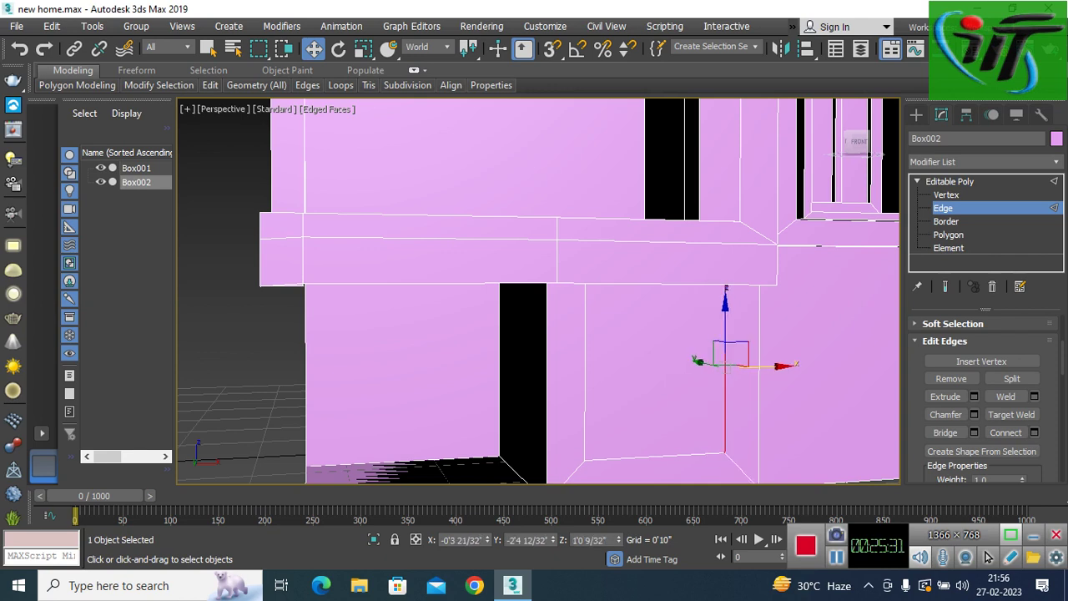
{"action": "mouse_move", "coordinate": [758, 366]}
{"action": "left_mouse_down"}
{"action": "mouse_move", "coordinate": [618, 365]}
{"action": "mouse_move", "coordinate": [642, 368]}
{"action": "left_mouse_up"}
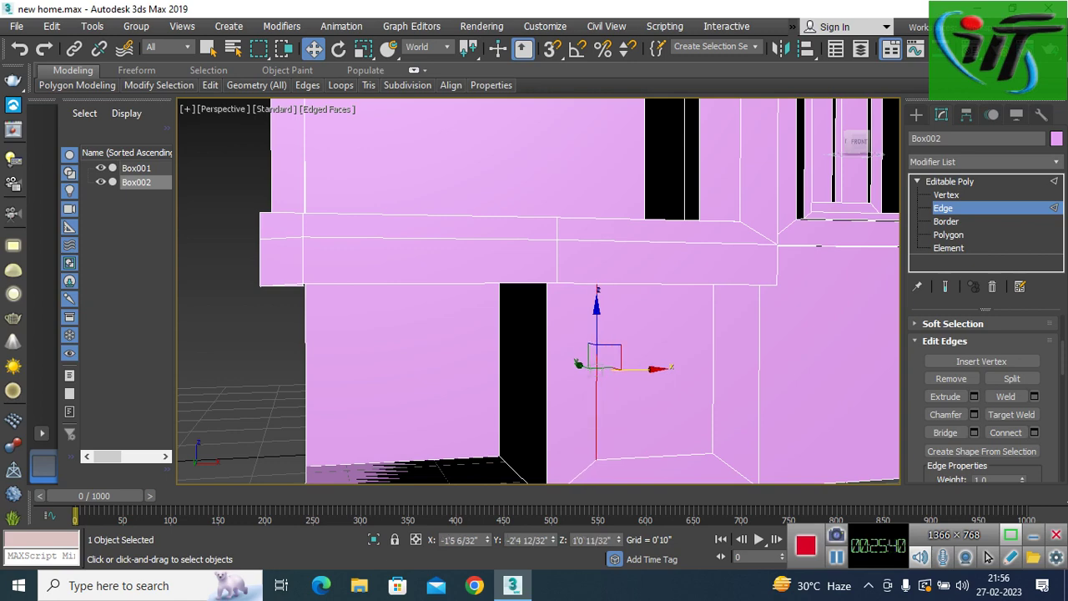
{"action": "scroll", "coordinate": [588, 359], "scroll_direction": "down", "scroll_amount": 5}
Step: Return to polygon level and select the narrowed inset panel face
{"action": "key", "text": "4"}
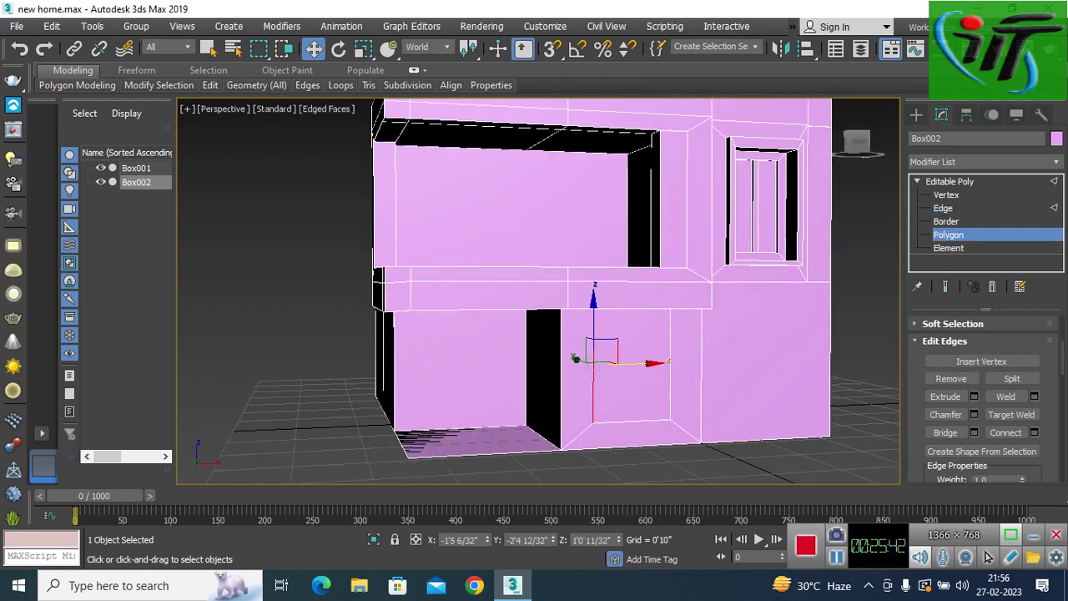
{"action": "left_click", "coordinate": [618, 384]}
{"action": "scroll", "coordinate": [621, 367], "scroll_direction": "up", "scroll_amount": 3}
{"action": "middle_click_drag", "start_coordinate": [622, 367], "coordinate": [611, 380]}
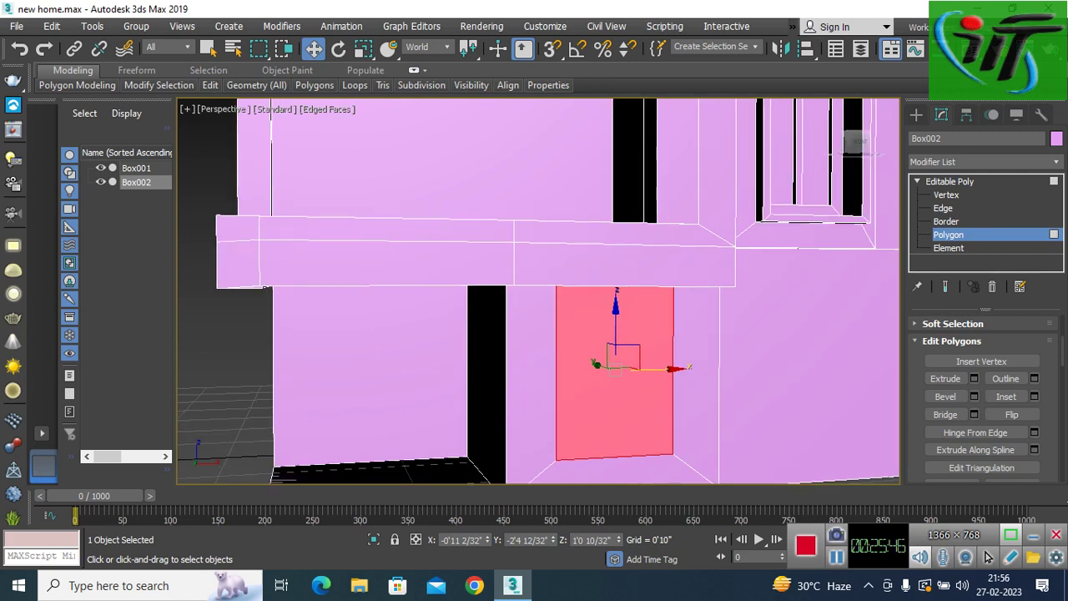
Step: Apply a thin 0'0 16/32" inset inside the narrow ground-floor door panel
{"action": "mouse_move", "coordinate": [617, 368]}
{"action": "middle_mouse_down", "text": "alt"}
{"action": "mouse_move", "coordinate": [584, 350]}
{"action": "mouse_move", "coordinate": [643, 355]}
{"action": "middle_mouse_up", "text": "alt"}
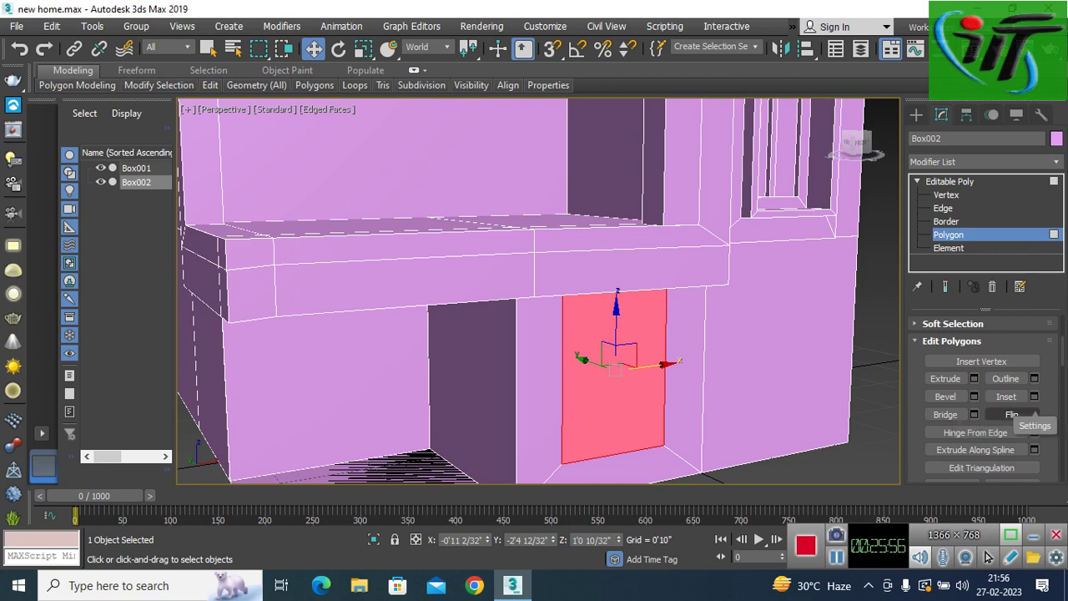
{"action": "left_click", "coordinate": [1035, 396]}
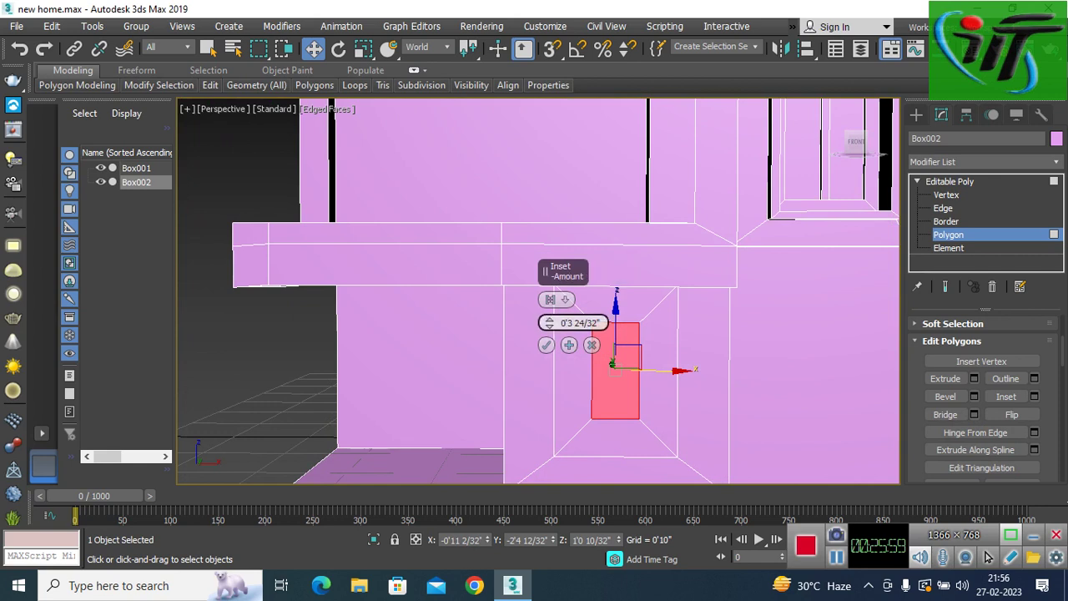
{"action": "left_click_drag", "start_coordinate": [549, 322], "coordinate": [549, 359]}
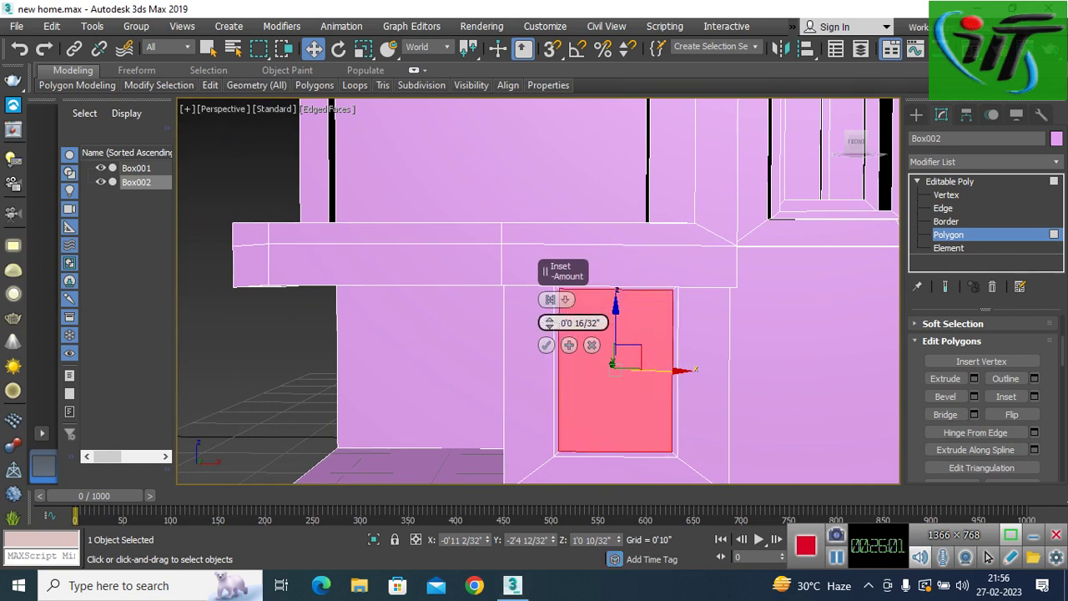
{"action": "mouse_move", "coordinate": [549, 322]}
{"action": "left_mouse_down"}
{"action": "mouse_move", "coordinate": [549, 306]}
{"action": "mouse_move", "coordinate": [549, 317]}
{"action": "left_mouse_up"}
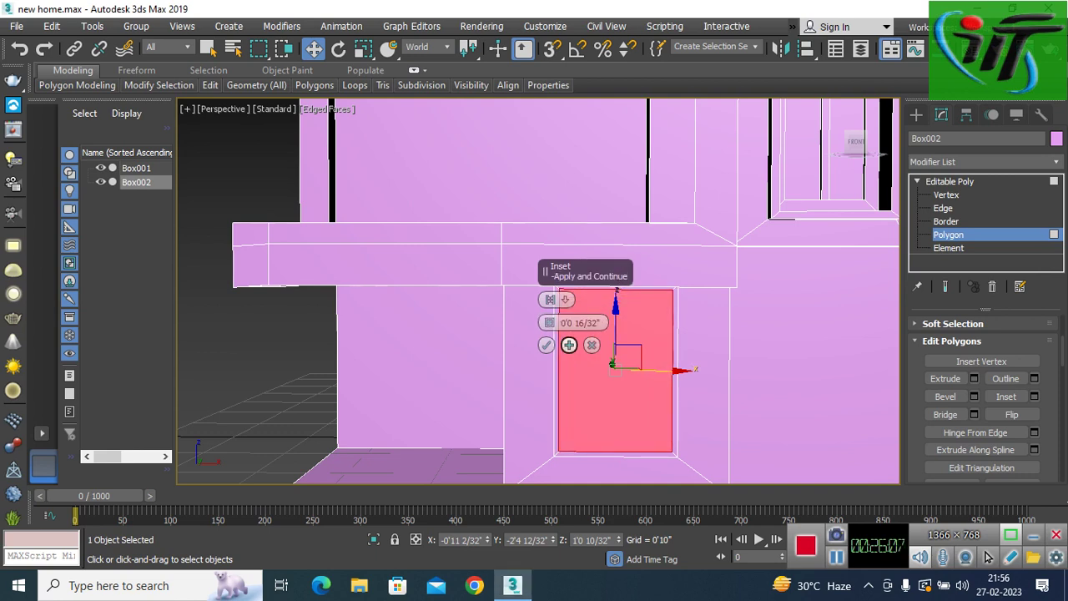
{"action": "left_click", "coordinate": [546, 345]}
{"action": "scroll", "coordinate": [620, 365], "scroll_direction": "up", "scroll_amount": 2}
{"action": "middle_click_drag", "start_coordinate": [609, 367], "coordinate": [626, 367], "text": "alt"}
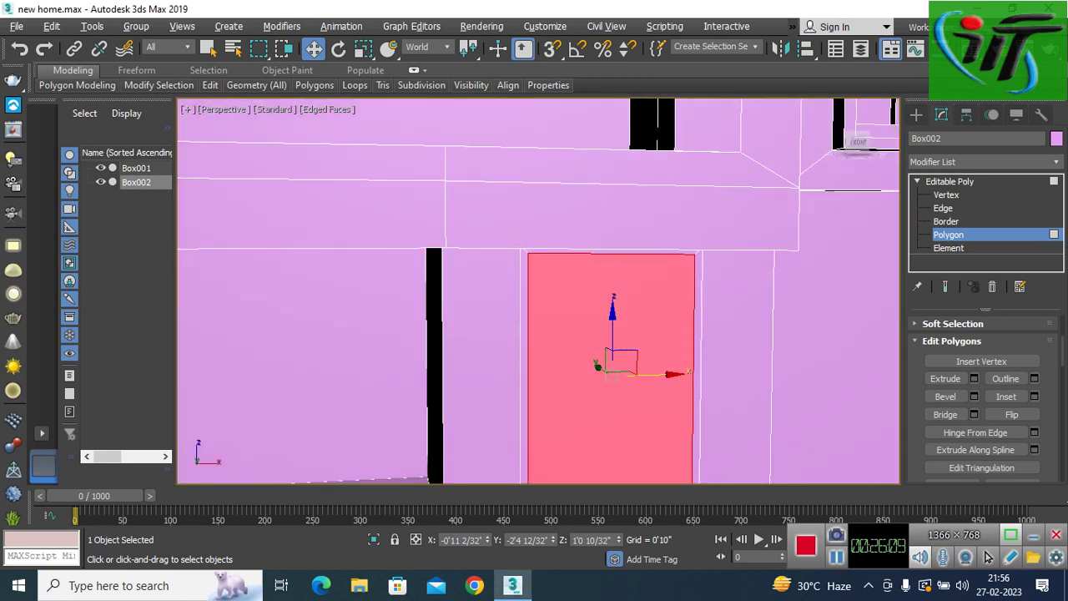
{"action": "key", "text": "2"}
{"action": "scroll", "coordinate": [539, 290], "scroll_direction": "down", "scroll_amount": 4}
{"action": "scroll", "coordinate": [667, 351], "scroll_direction": "up", "scroll_amount": 1}
{"action": "scroll", "coordinate": [667, 351], "scroll_direction": "up", "scroll_amount": 2}
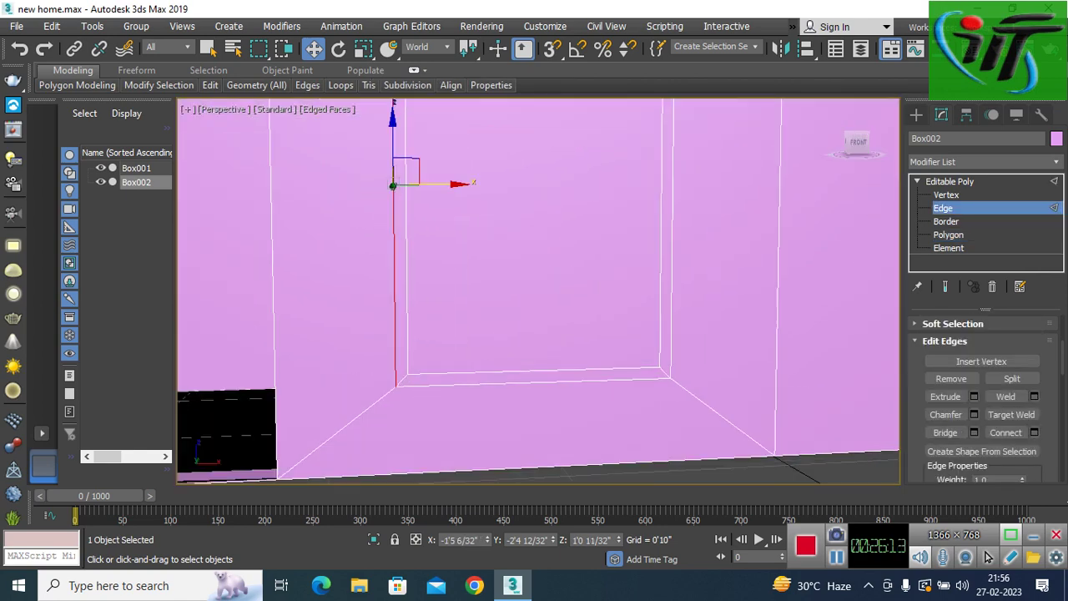
Step: Clear the edge selection and select the inner door panel face at polygon level
{"action": "scroll", "coordinate": [667, 350], "scroll_direction": "up", "scroll_amount": 1}
{"action": "scroll", "coordinate": [667, 351], "scroll_direction": "up", "scroll_amount": 1}
{"action": "scroll", "coordinate": [538, 290], "scroll_direction": "down", "scroll_amount": 2}
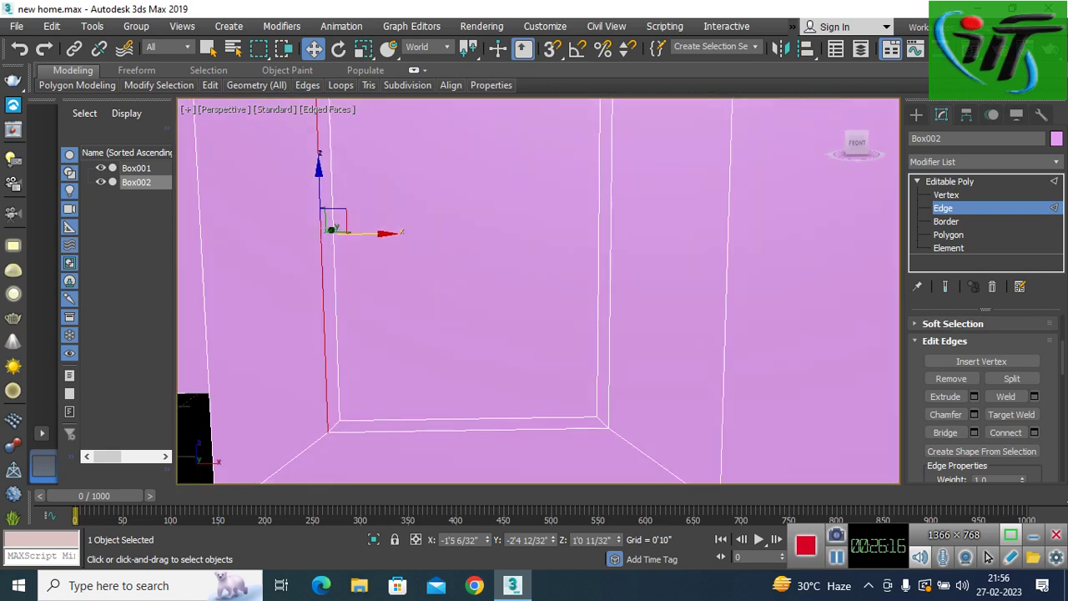
{"action": "scroll", "coordinate": [538, 290], "scroll_direction": "down", "scroll_amount": 1}
{"action": "scroll", "coordinate": [538, 291], "scroll_direction": "down", "scroll_amount": 1}
{"action": "left_click", "coordinate": [479, 317]}
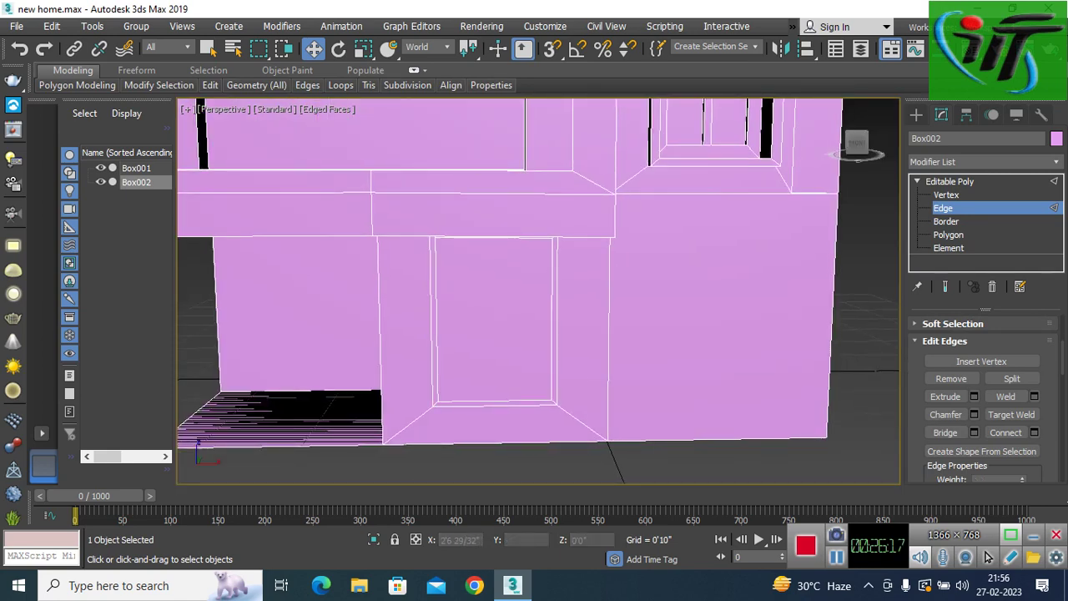
{"action": "key", "text": "4"}
{"action": "left_click", "coordinate": [494, 322]}
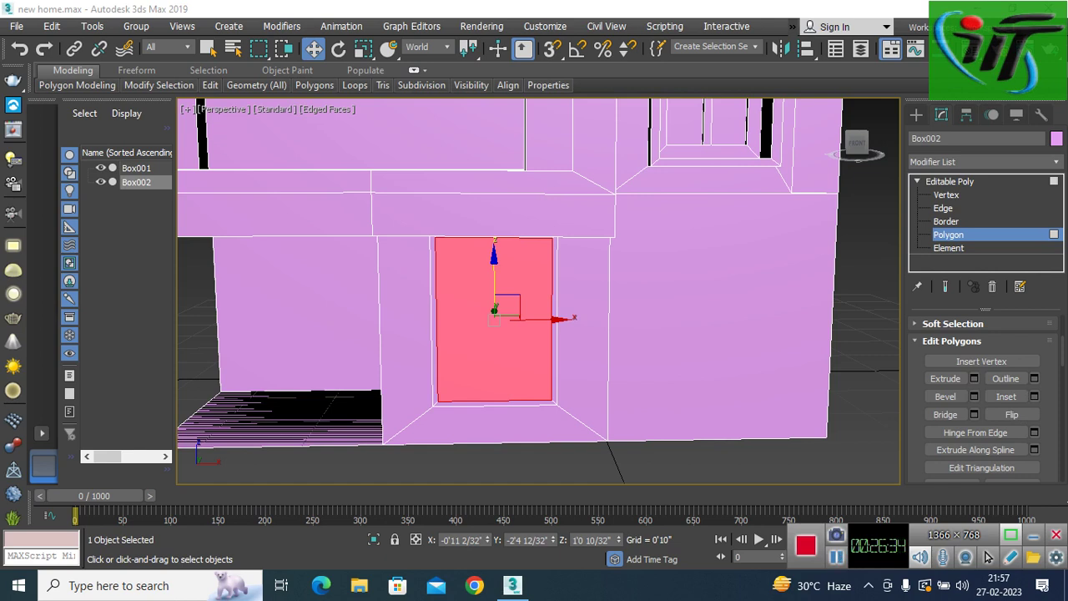
Step: Undo the last three panel edits, removing the thin inner door border
{"action": "key", "text": "ctrl+z"}
{"action": "key", "text": "ctrl+z"}
{"action": "key", "text": "ctrl+z"}
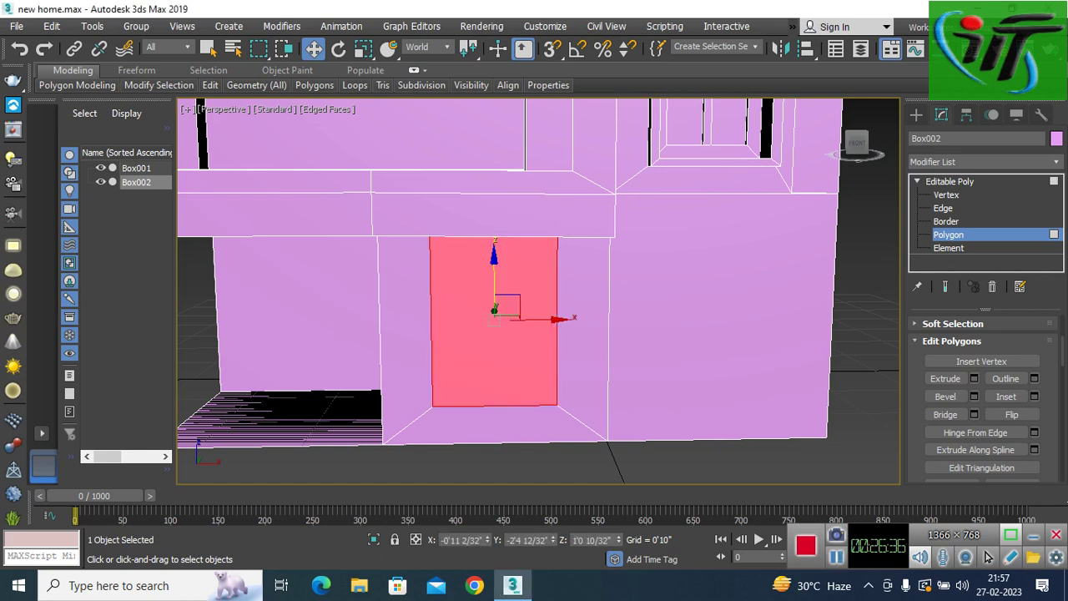
{"action": "key", "text": "ctrl+z"}
{"action": "key", "text": "ctrl+z"}
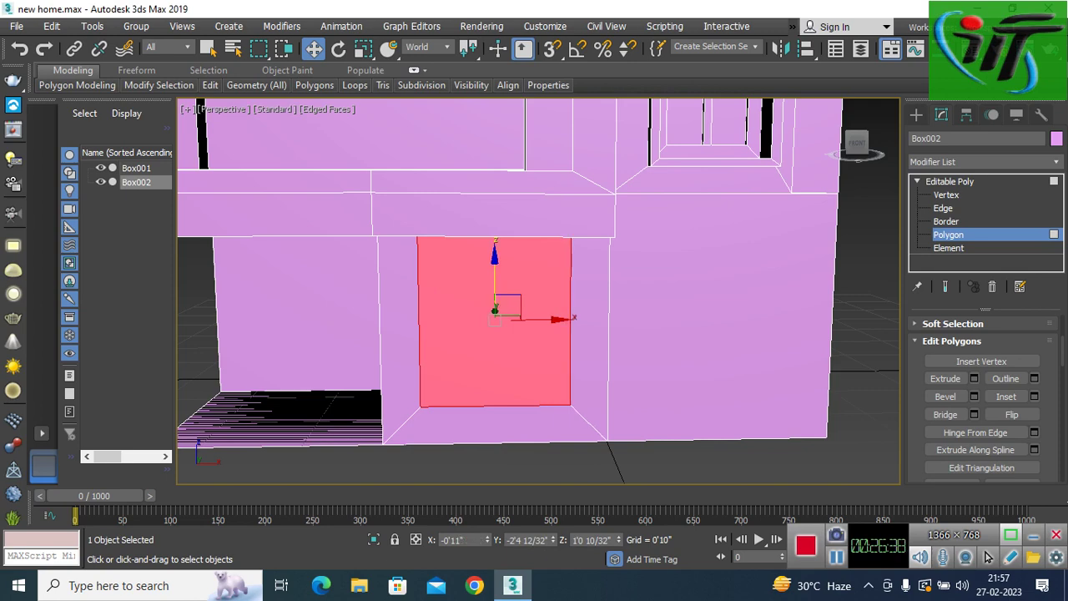
{"action": "key", "text": "ctrl+z"}
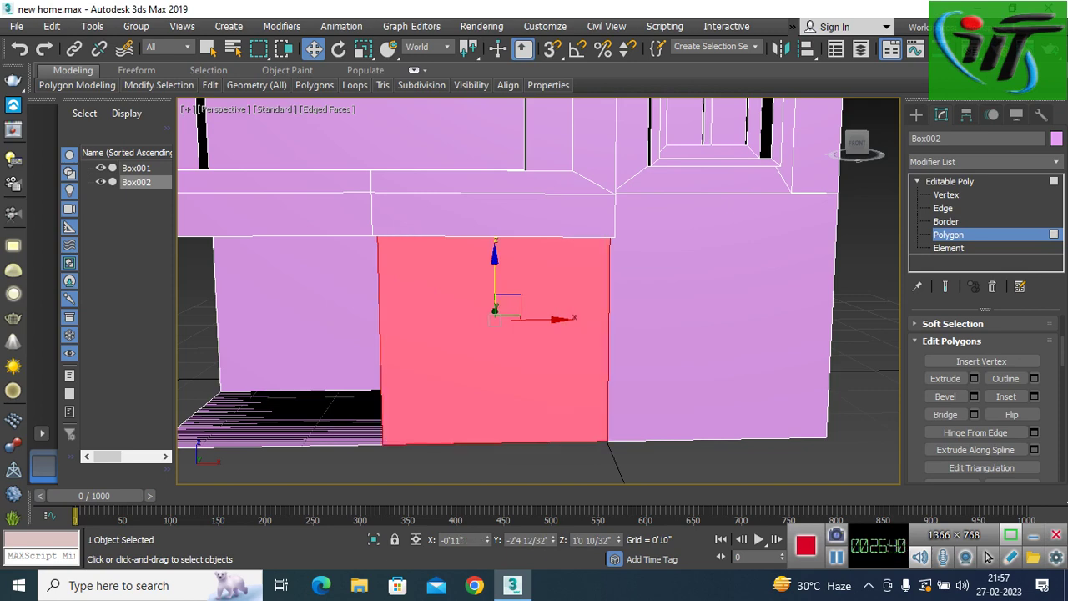
{"action": "middle_click_drag", "start_coordinate": [534, 333], "coordinate": [484, 333], "text": "alt"}
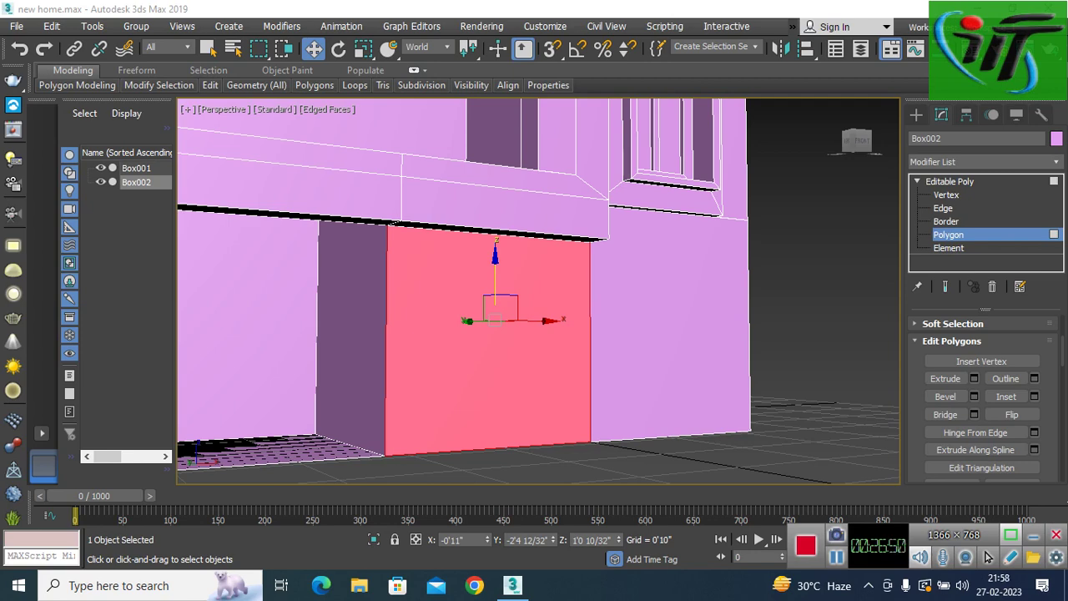
Step: Inset Box002's ground-floor wall face by 0'2 4/32" and nudge the new inner panel slightly down
{"action": "left_click", "coordinate": [1034, 397]}
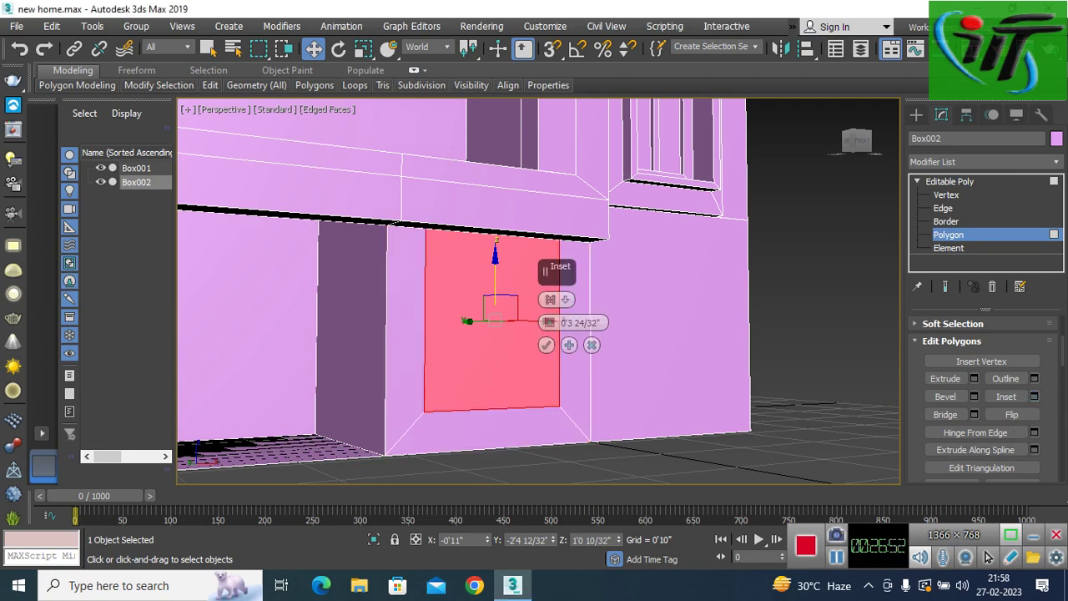
{"action": "middle_click_drag", "start_coordinate": [493, 317], "coordinate": [417, 354], "text": "alt"}
{"action": "mouse_move", "coordinate": [576, 322]}
{"action": "left_mouse_down"}
{"action": "mouse_move", "coordinate": [576, 334]}
{"action": "mouse_move", "coordinate": [549, 330]}
{"action": "left_mouse_up"}
{"action": "middle_click_drag", "start_coordinate": [417, 355], "coordinate": [371, 371], "text": "alt"}
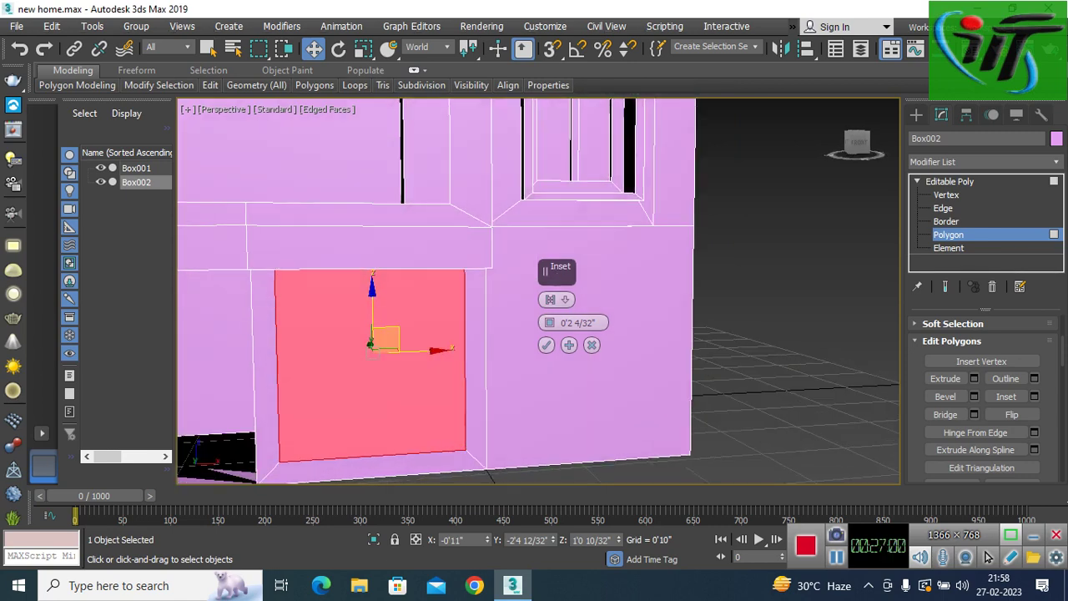
{"action": "left_click", "coordinate": [546, 345]}
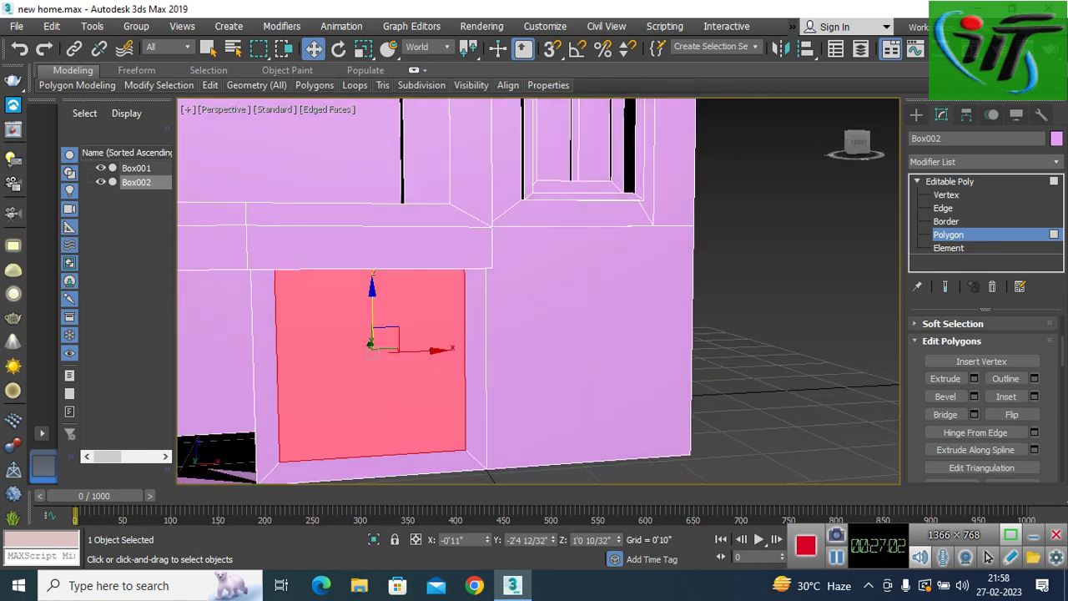
{"action": "left_click_drag", "start_coordinate": [372, 309], "coordinate": [373, 307]}
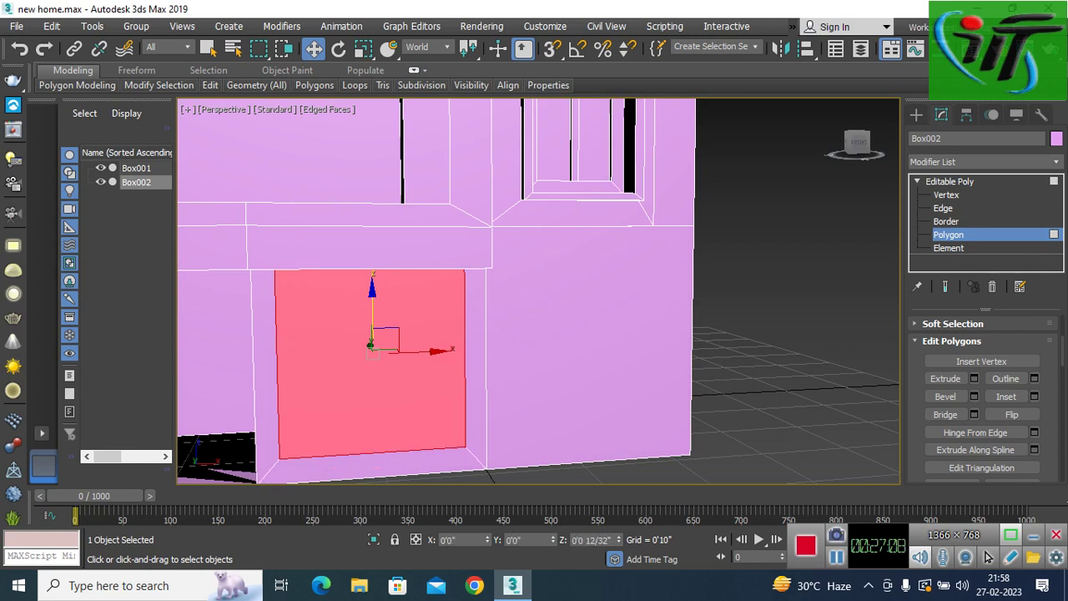